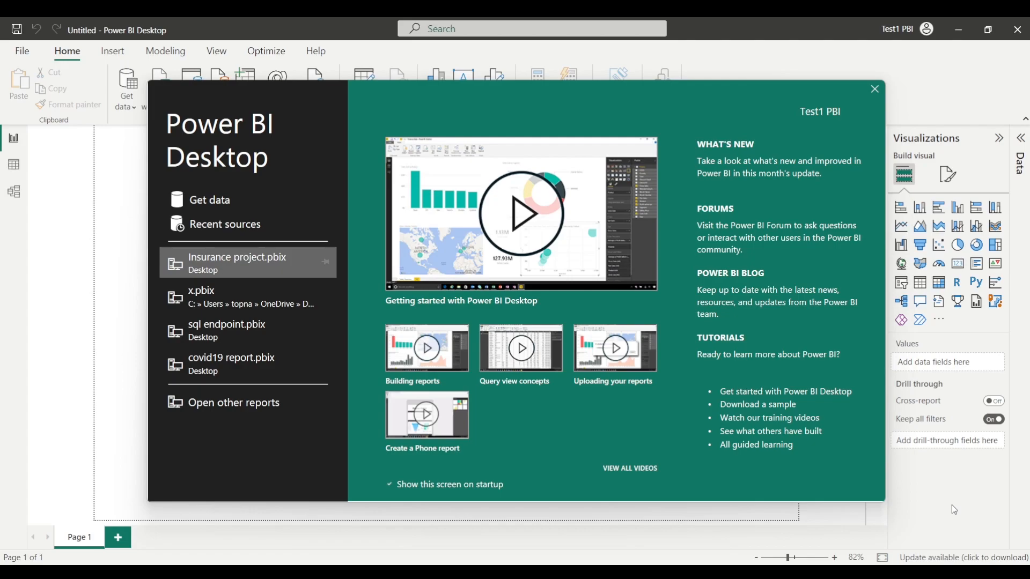
- Import the insurance CSV file from the Novac Docs folder and open it for transformation in Power Query Editor
{"action": "left_click", "coordinate": [954, 510]}
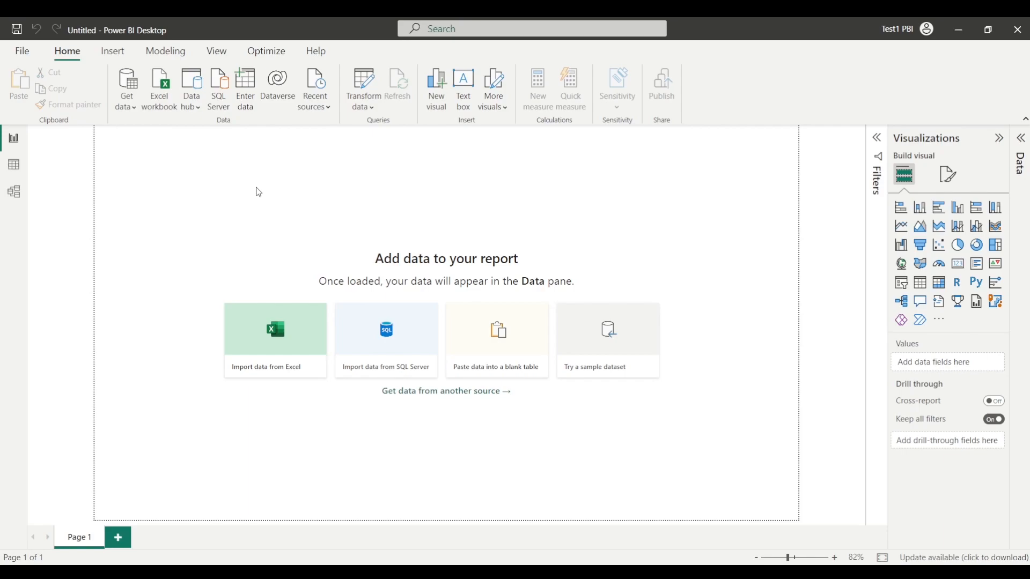
{"action": "left_click", "coordinate": [134, 109]}
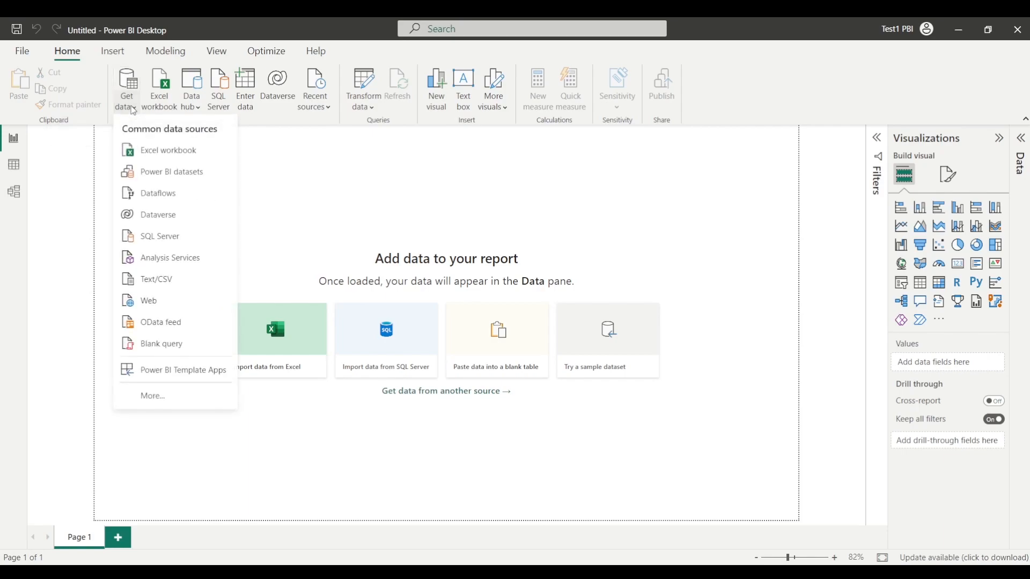
{"action": "left_click", "coordinate": [192, 288]}
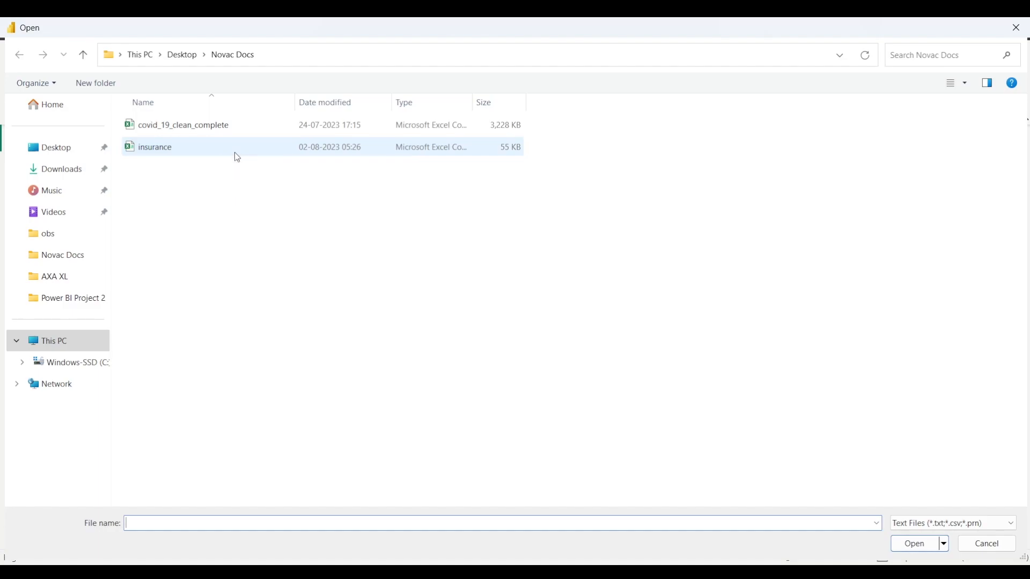
{"action": "double_click", "coordinate": [237, 153]}
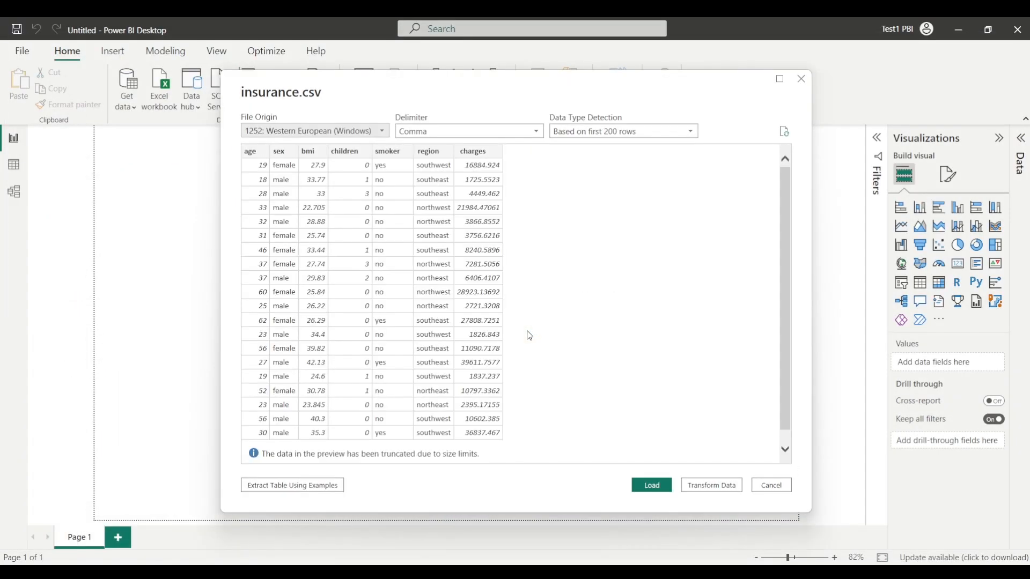
{"action": "left_click", "coordinate": [720, 489]}
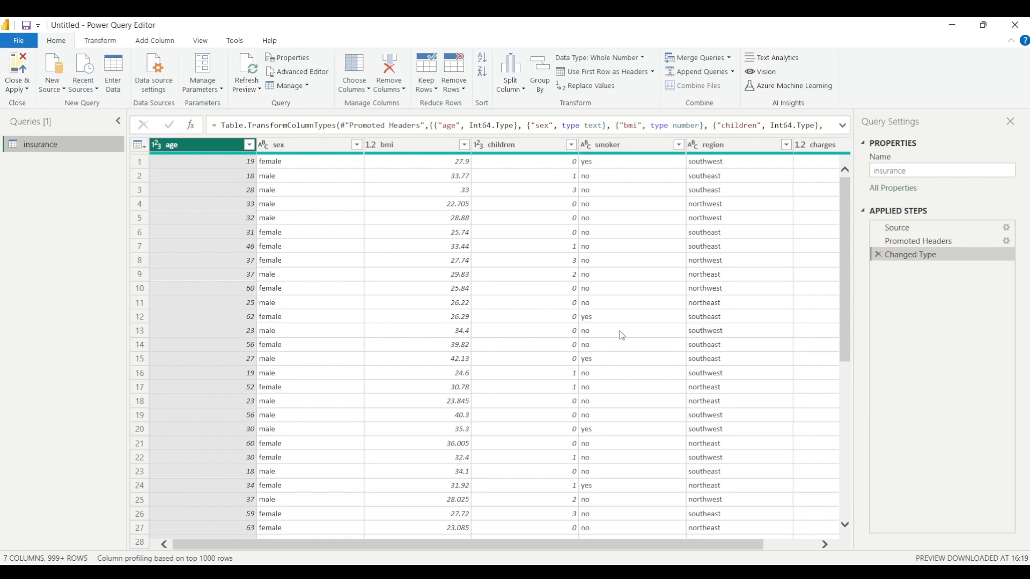
- Set the data type of the age column to Whole Number and of the sex column to Text
{"action": "left_click_drag", "start_coordinate": [310, 545], "coordinate": [275, 548]}
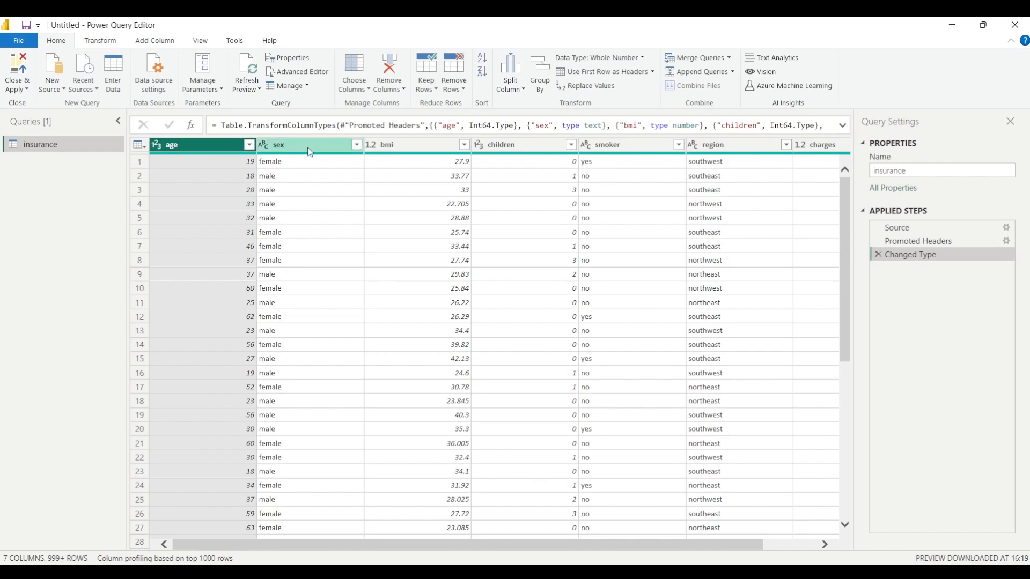
{"action": "left_click", "coordinate": [157, 146]}
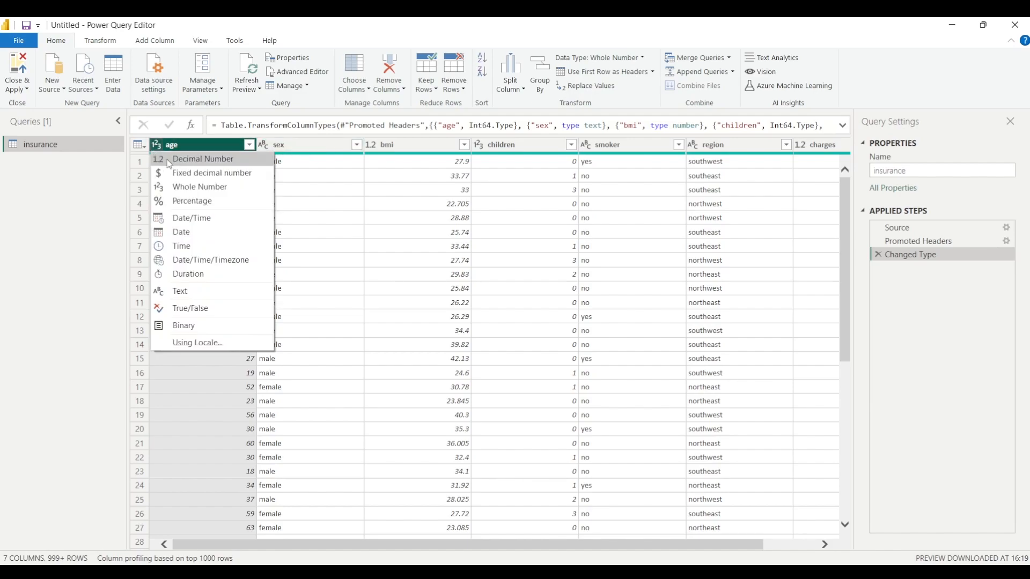
{"action": "left_click", "coordinate": [187, 187]}
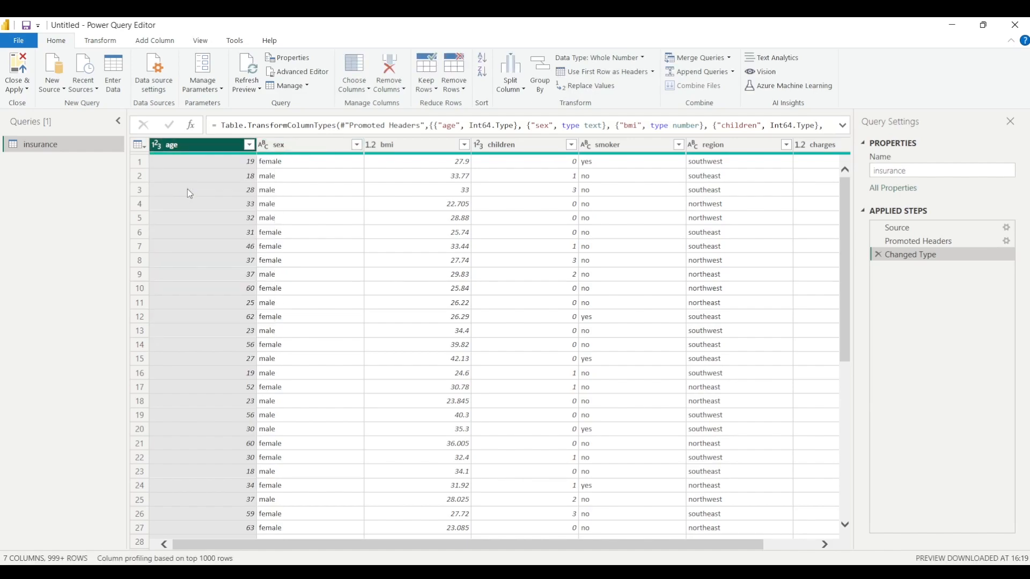
{"action": "left_click", "coordinate": [301, 148]}
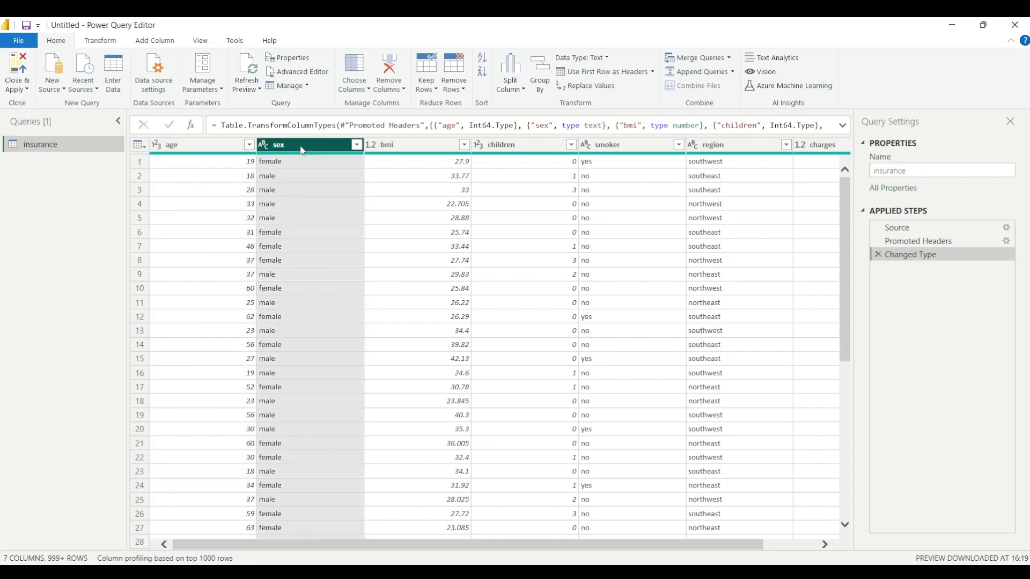
{"action": "left_click", "coordinate": [262, 146]}
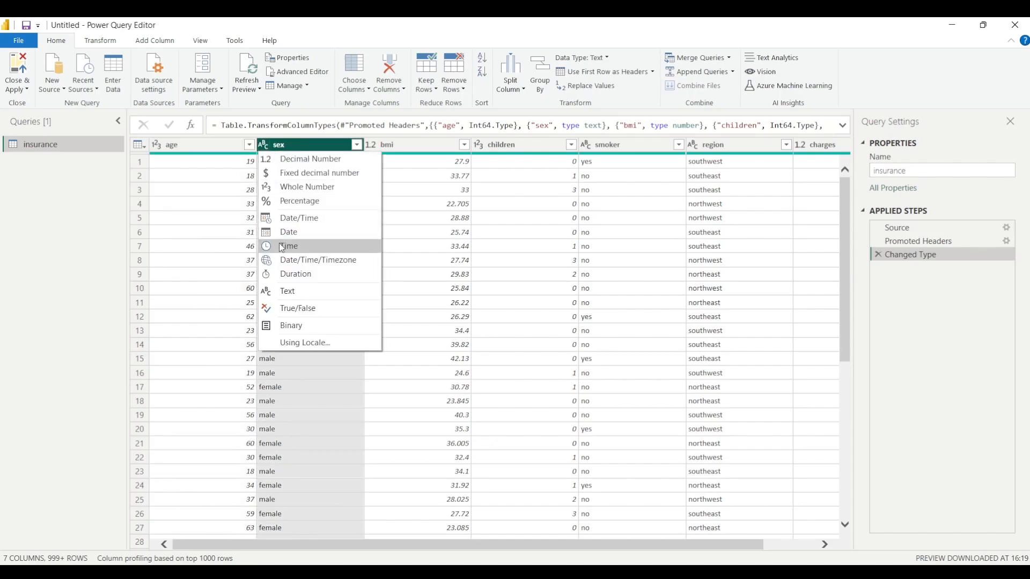
{"action": "left_click", "coordinate": [305, 292]}
- Set the data type of the bmi column to Decimal Number
{"action": "left_click", "coordinate": [408, 149]}
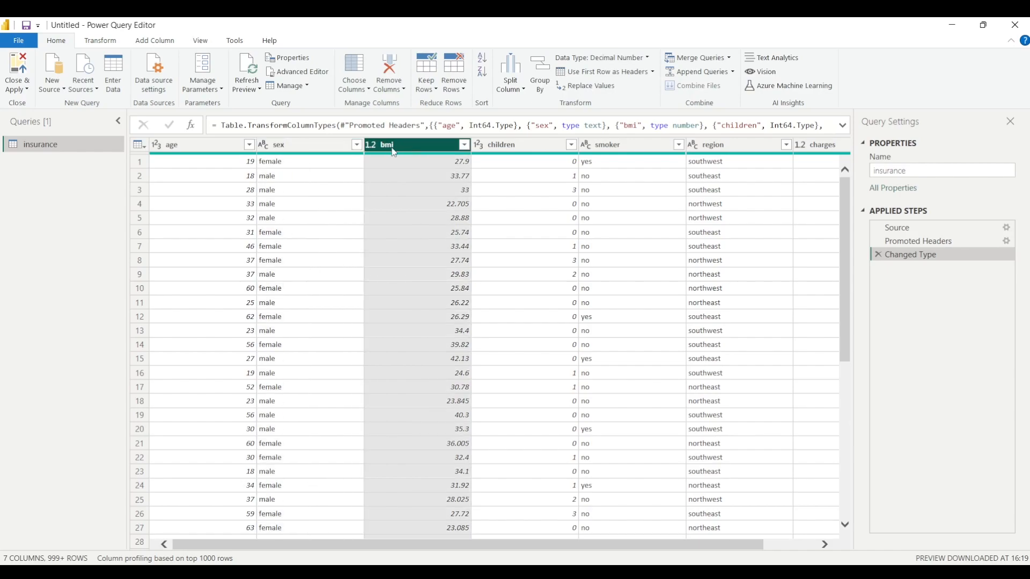
{"action": "left_click", "coordinate": [371, 146]}
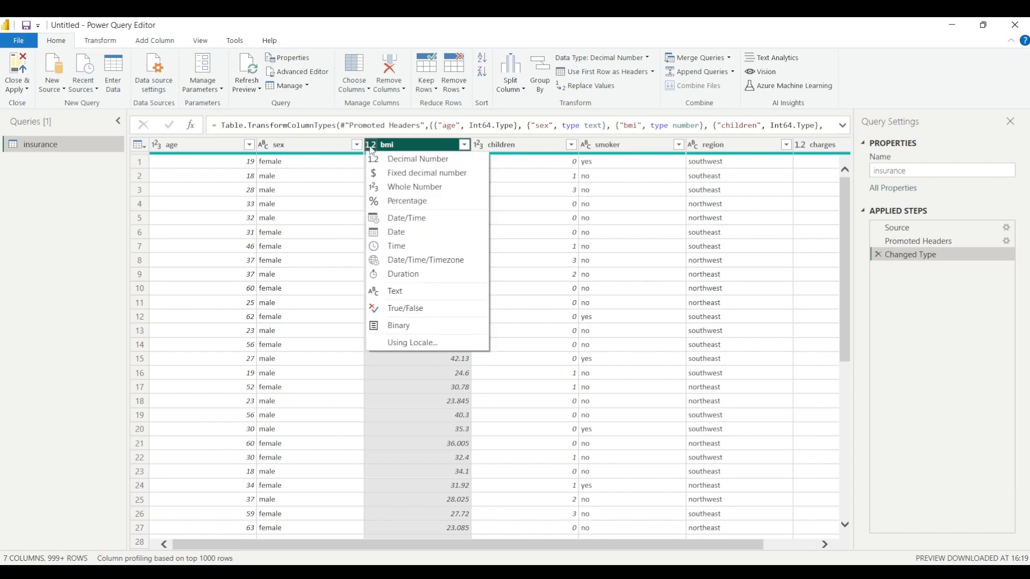
{"action": "left_click", "coordinate": [432, 160]}
- Check the data types assigned to the children, smoker, region and charges columns
{"action": "left_click", "coordinate": [541, 153]}
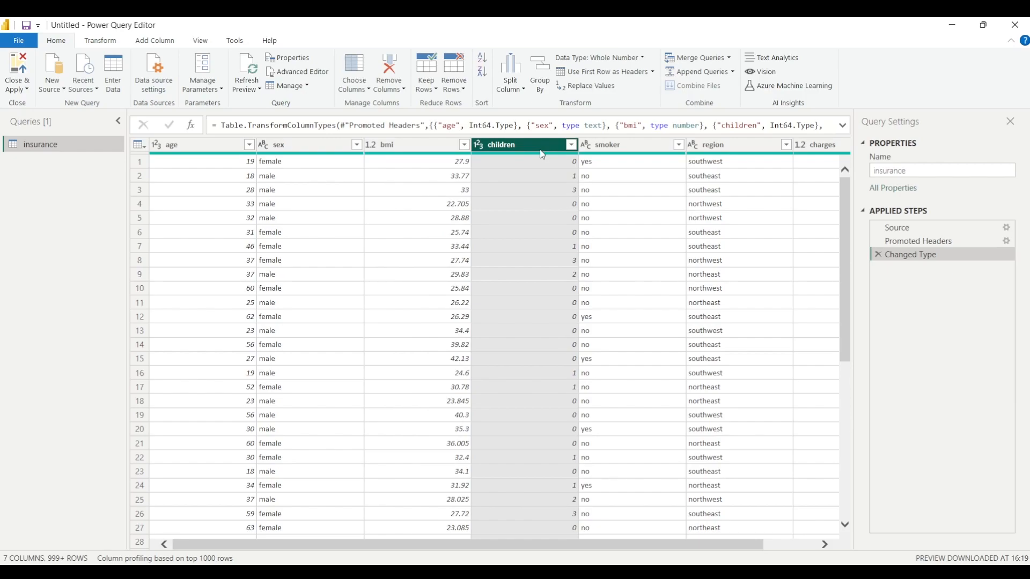
{"action": "left_click", "coordinate": [640, 155]}
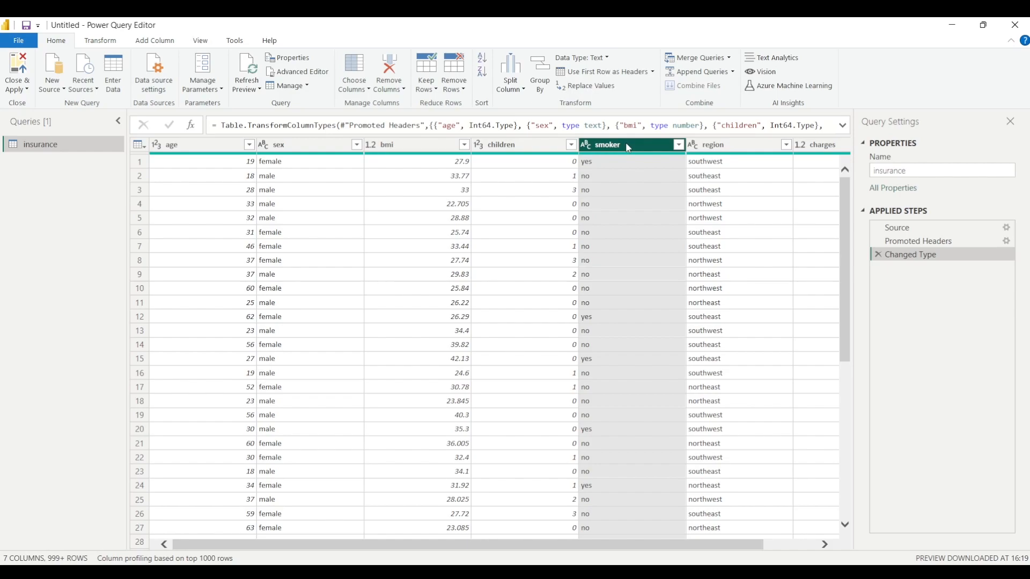
{"action": "left_click", "coordinate": [738, 145]}
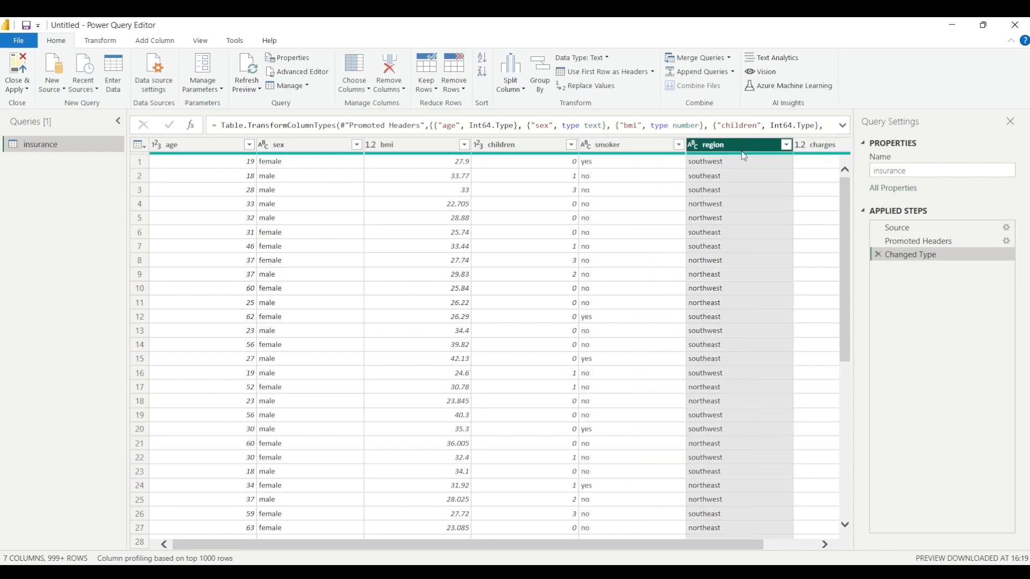
{"action": "left_click", "coordinate": [829, 148]}
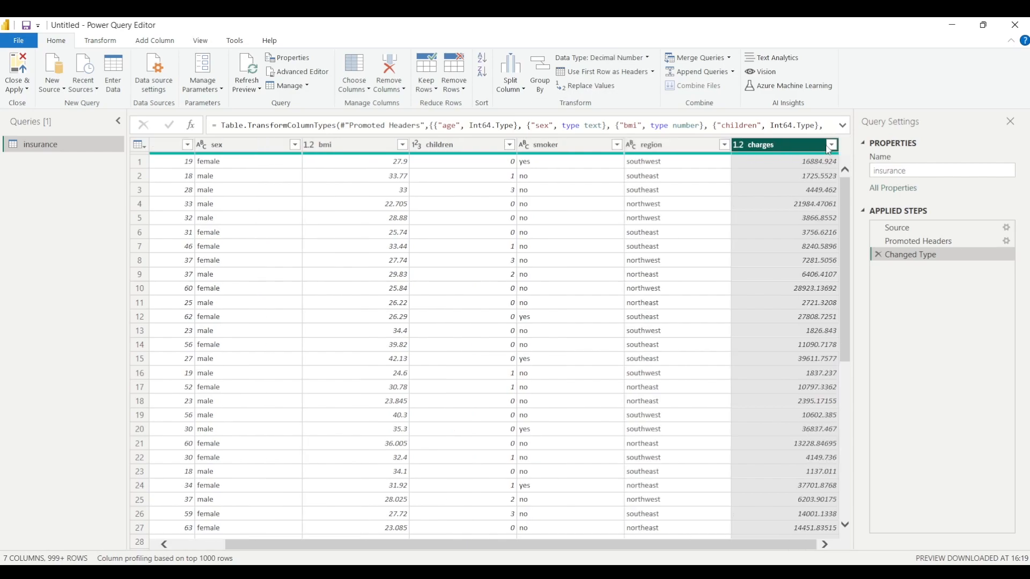
{"action": "left_click", "coordinate": [741, 145]}
{"action": "left_click", "coordinate": [653, 148]}
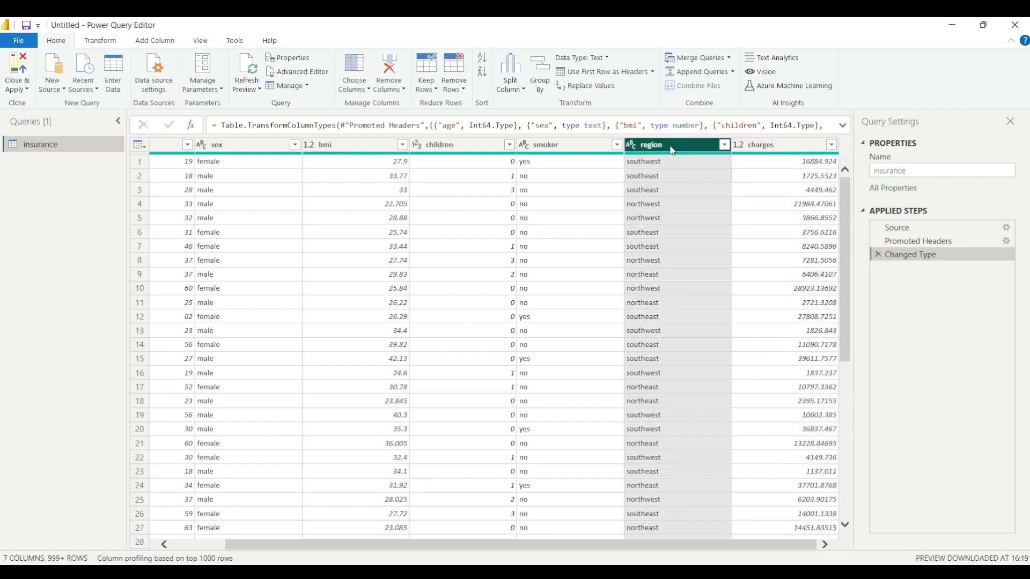
{"action": "left_click", "coordinate": [632, 147]}
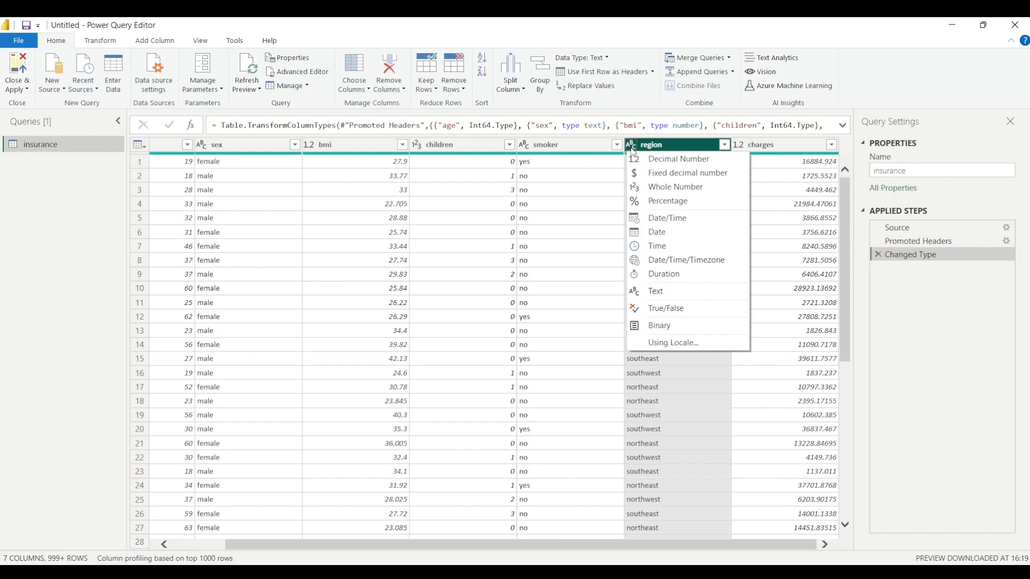
{"action": "left_click", "coordinate": [666, 151]}
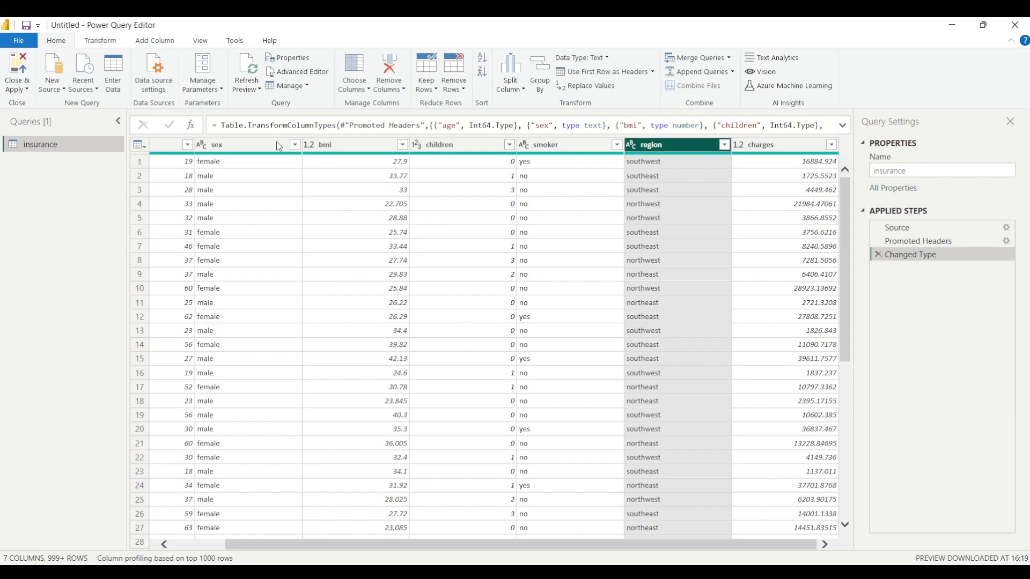
- Turn on column distribution, column profile and column quality for the insurance query's data preview
{"action": "left_click", "coordinate": [203, 41]}
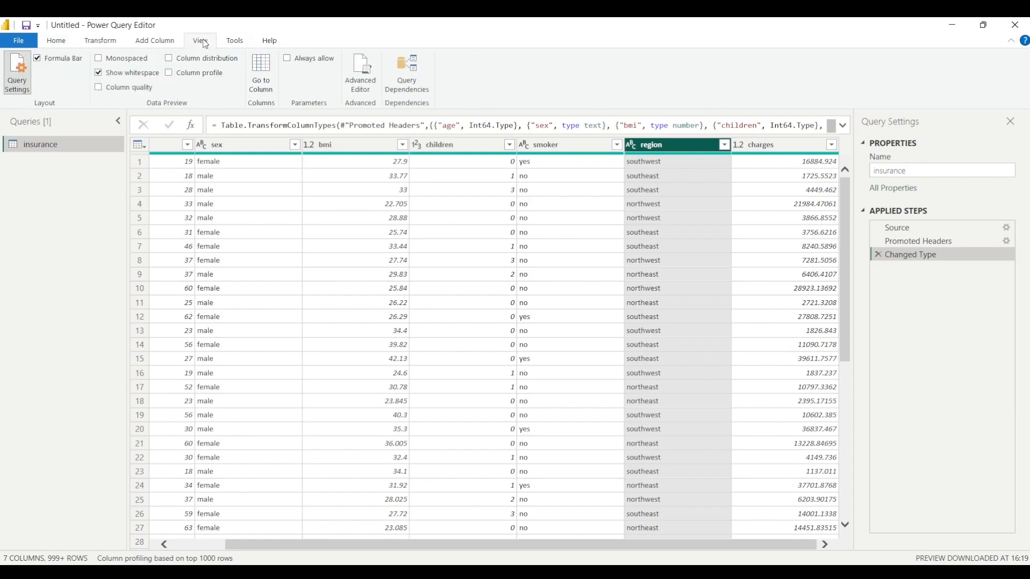
{"action": "left_click", "coordinate": [170, 59]}
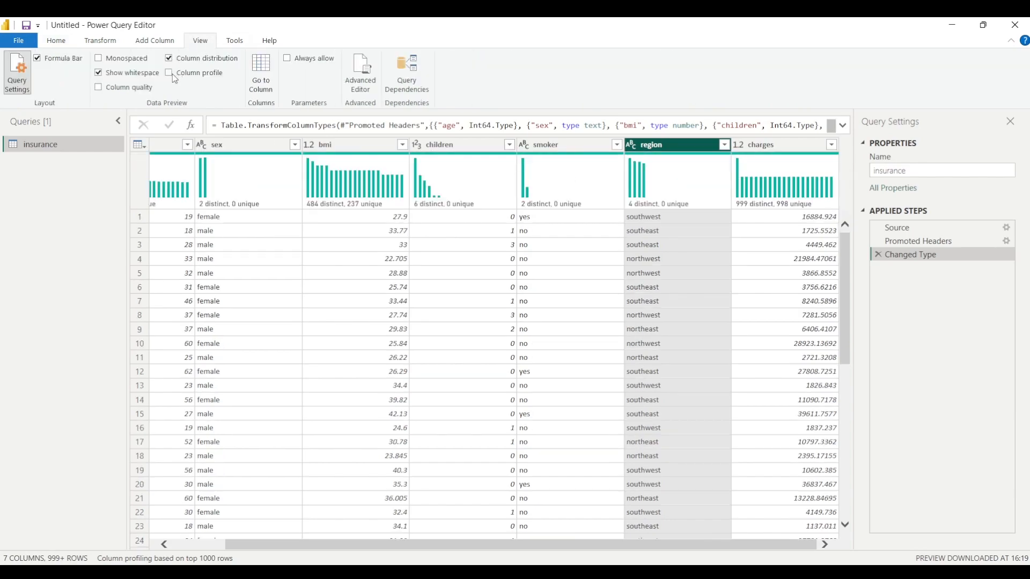
{"action": "left_click", "coordinate": [171, 74]}
{"action": "left_click", "coordinate": [98, 89]}
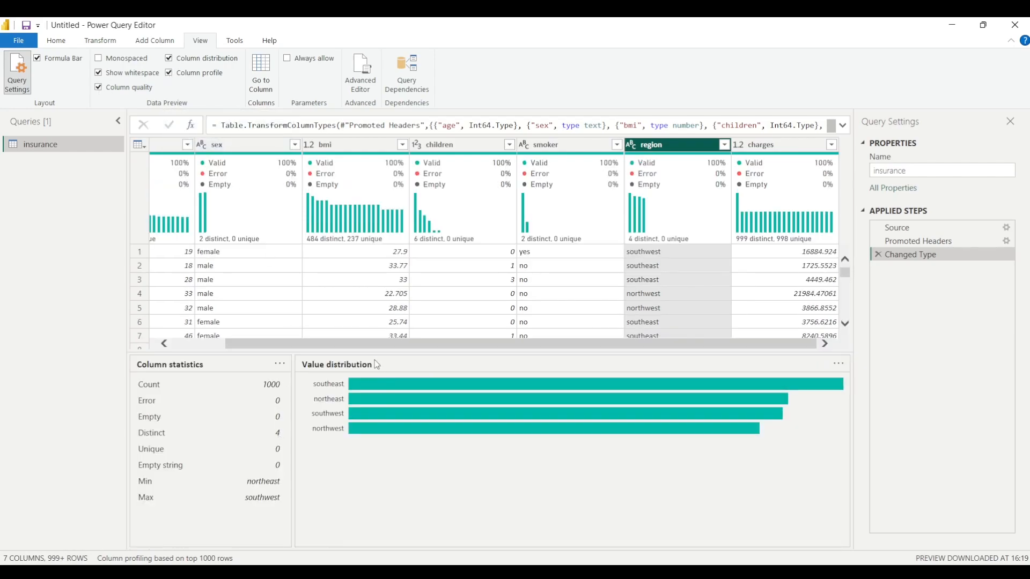
- Base the column profiling on the entire data set
{"action": "left_click_drag", "start_coordinate": [306, 343], "coordinate": [253, 336]}
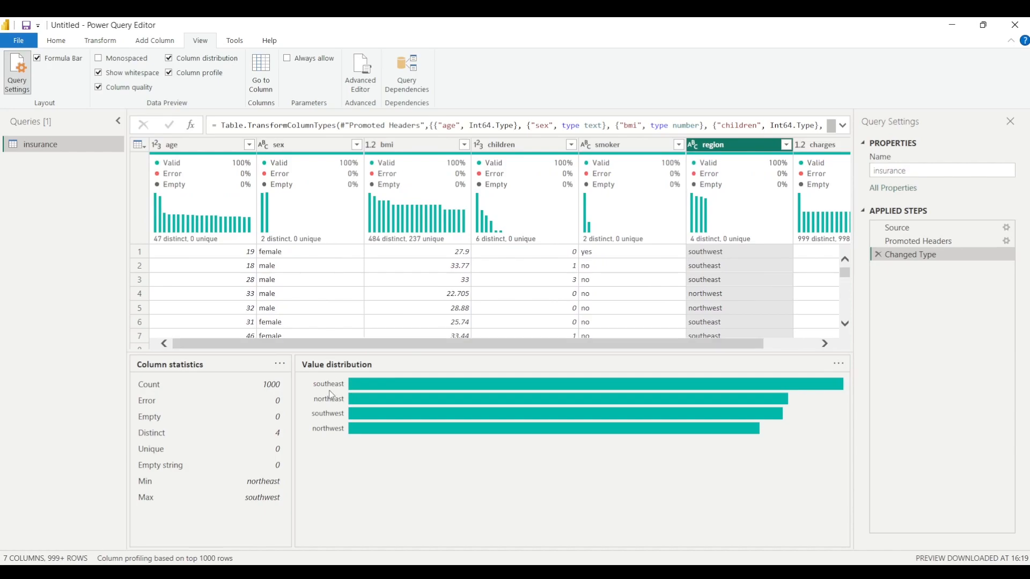
{"action": "left_click", "coordinate": [212, 561]}
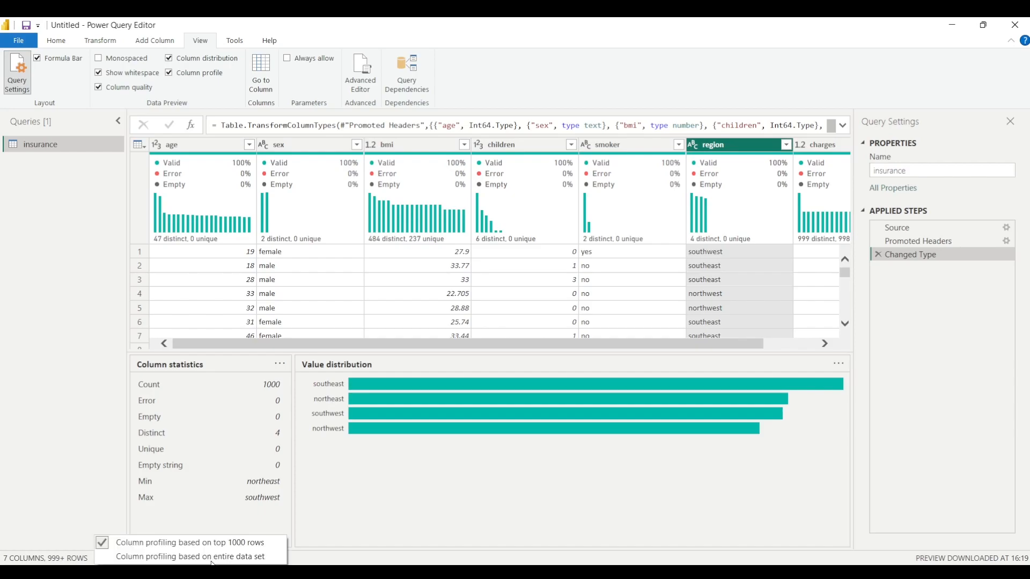
{"action": "left_click", "coordinate": [255, 558]}
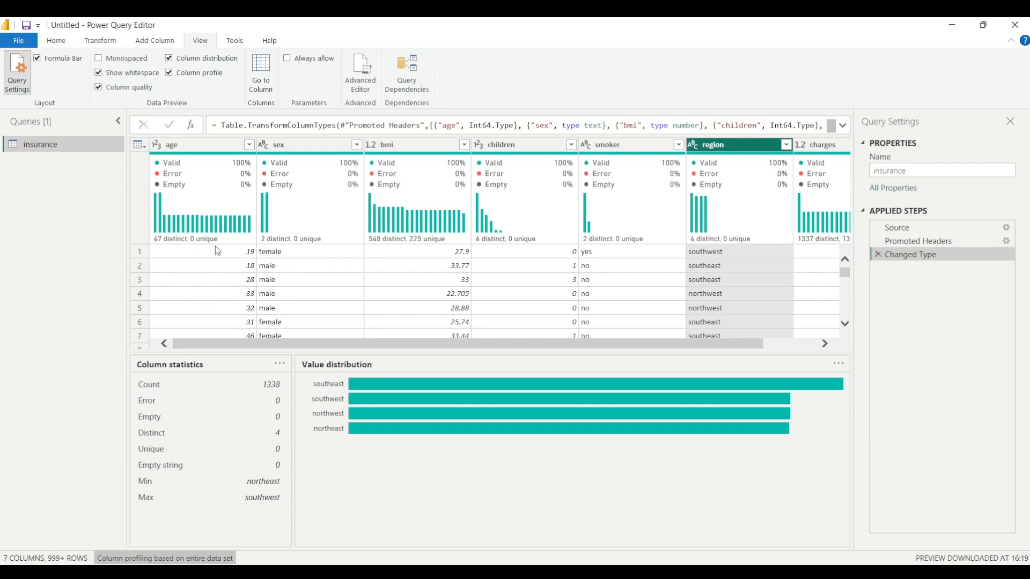
- Examine the quality, statistics and value distribution of every column from age through charges for errors and empty values
{"action": "mouse_move", "coordinate": [211, 242]}
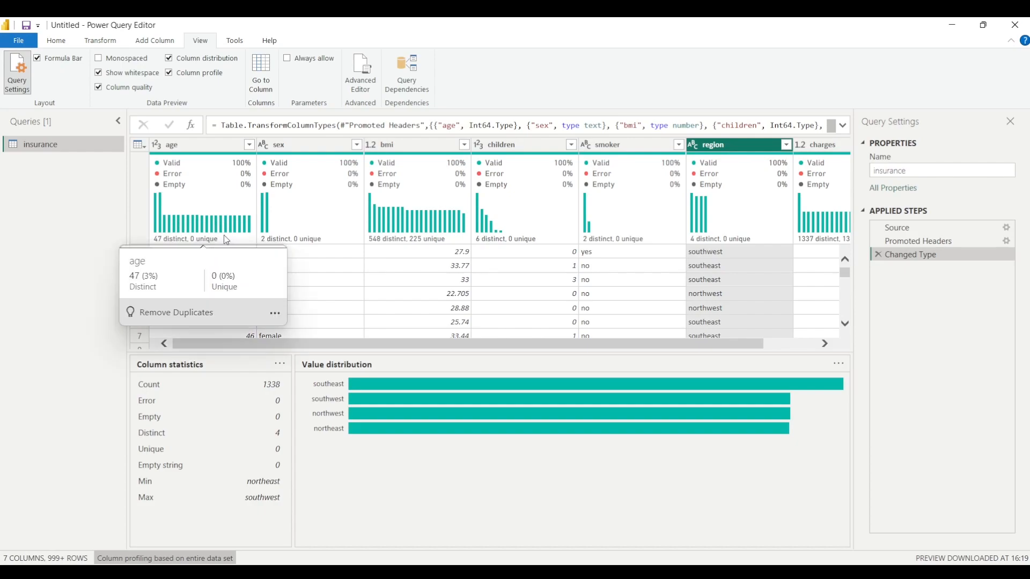
{"action": "mouse_move", "coordinate": [180, 172]}
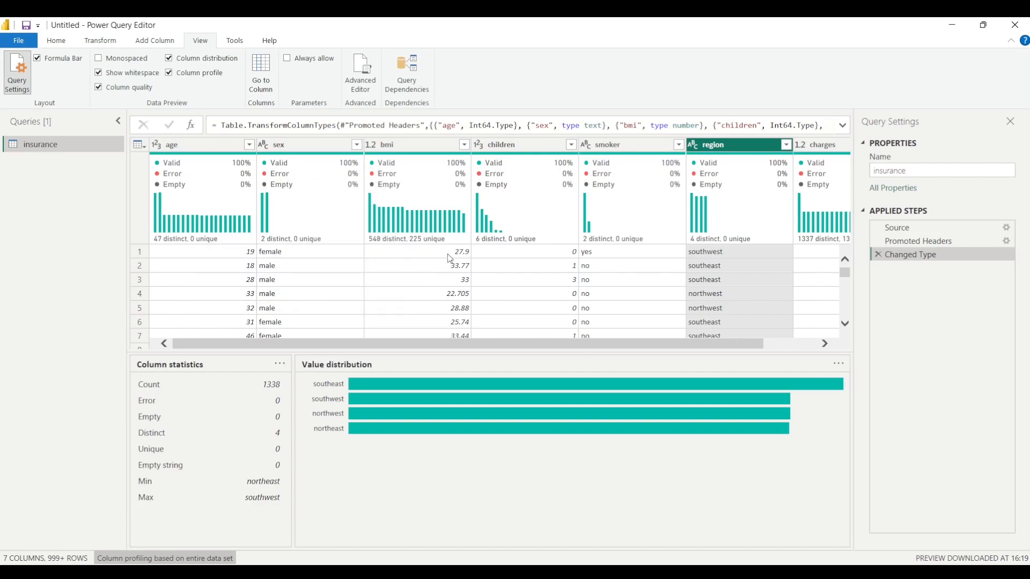
{"action": "left_click_drag", "start_coordinate": [376, 346], "coordinate": [342, 349]}
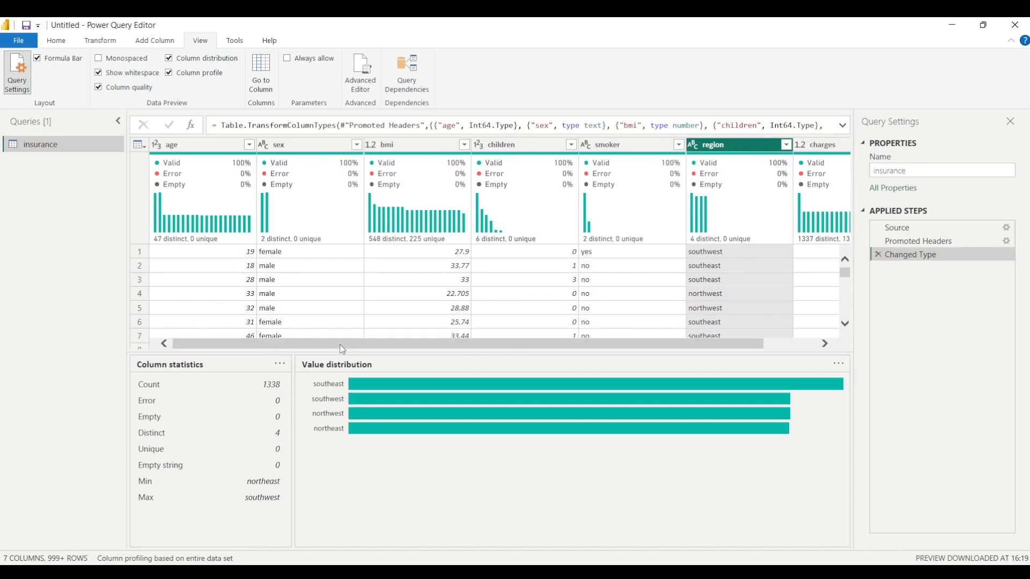
{"action": "left_click", "coordinate": [213, 152]}
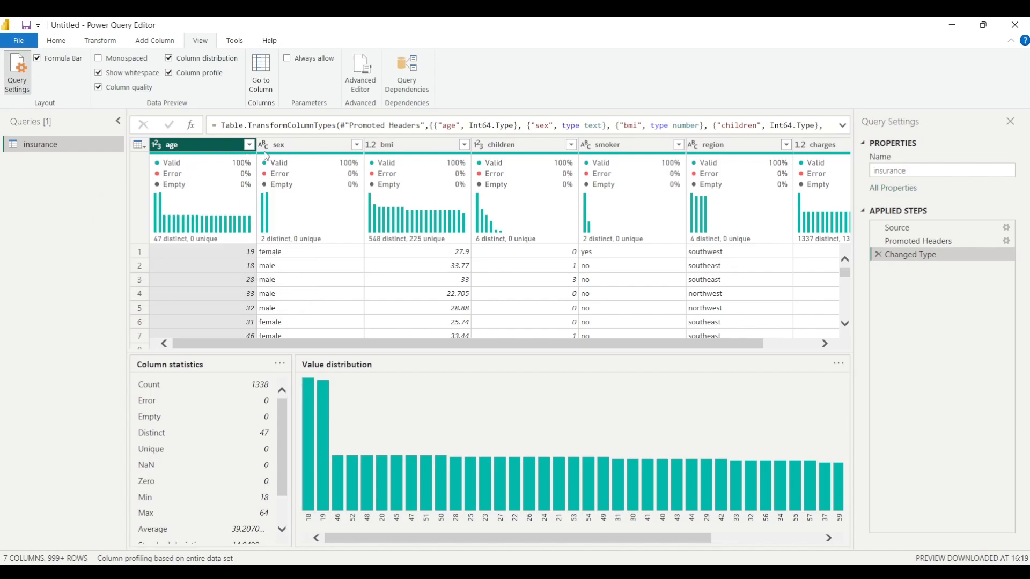
{"action": "left_click", "coordinate": [322, 152]}
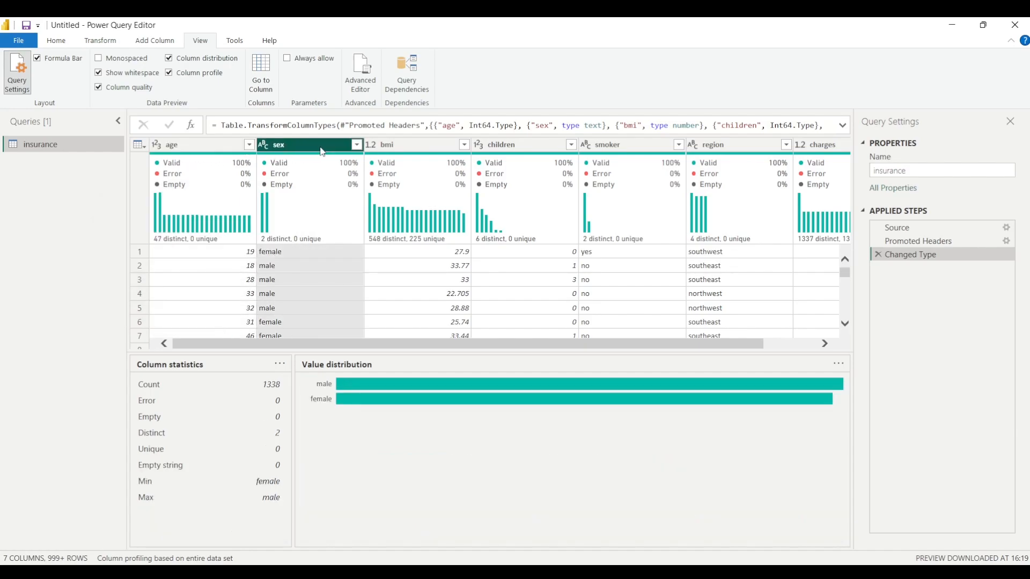
{"action": "left_click", "coordinate": [411, 151]}
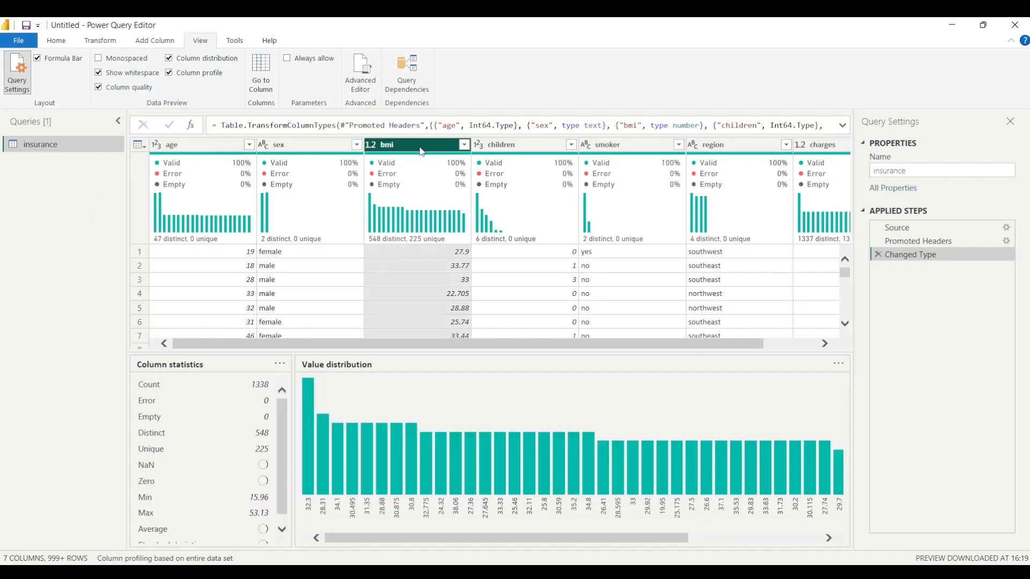
{"action": "left_click", "coordinate": [527, 144]}
{"action": "left_click", "coordinate": [638, 150]}
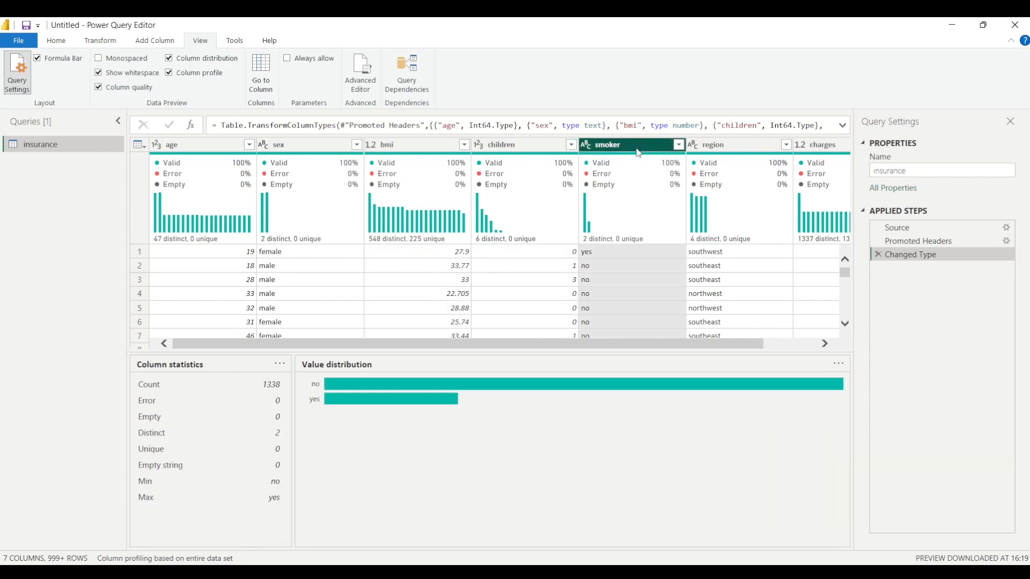
{"action": "left_click", "coordinate": [729, 152]}
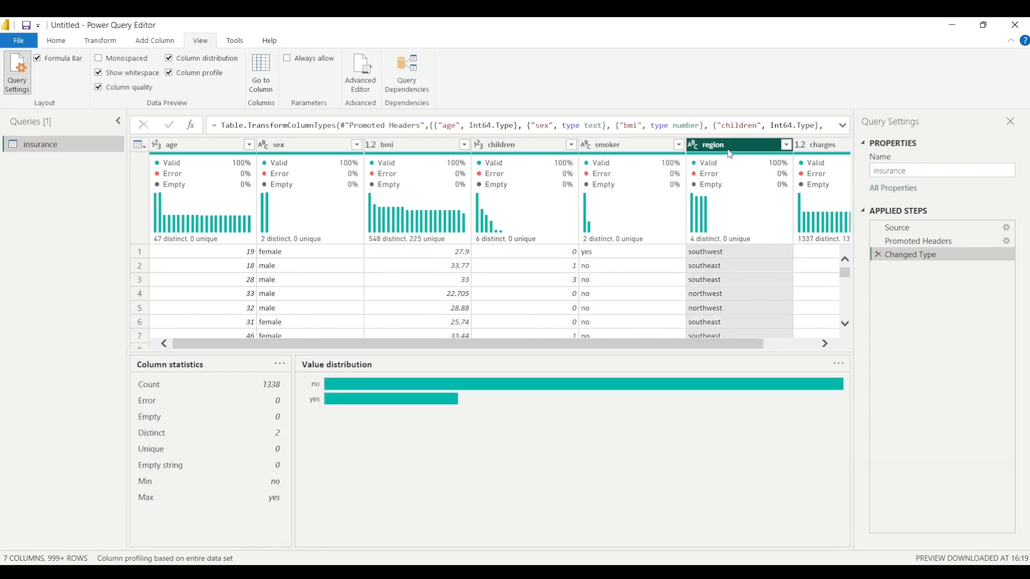
{"action": "left_click", "coordinate": [817, 150]}
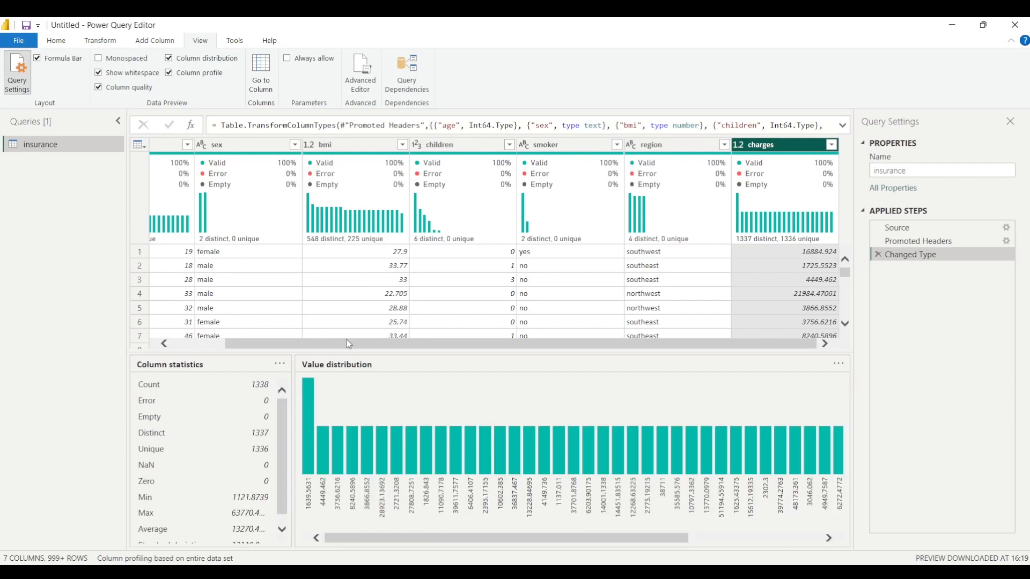
{"action": "left_click", "coordinate": [61, 42]}
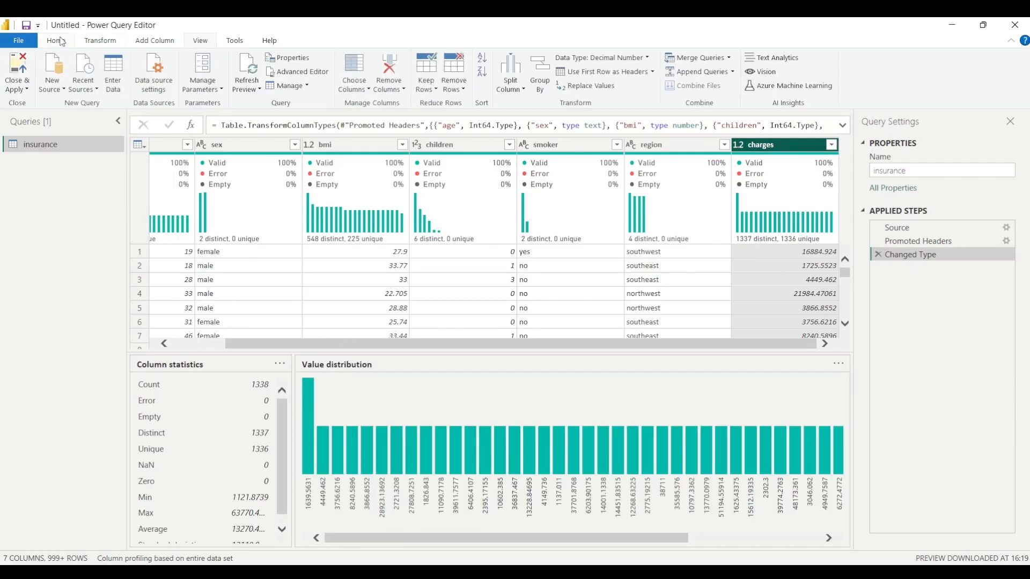
- Turn off column distribution, column profile and column quality in the data preview
{"action": "left_click", "coordinate": [206, 47]}
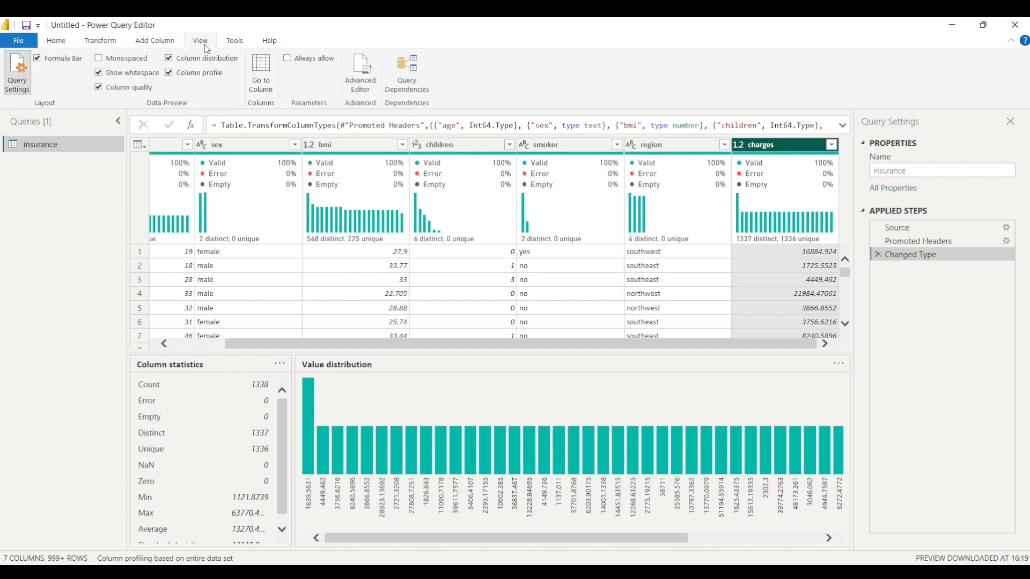
{"action": "left_click", "coordinate": [185, 61]}
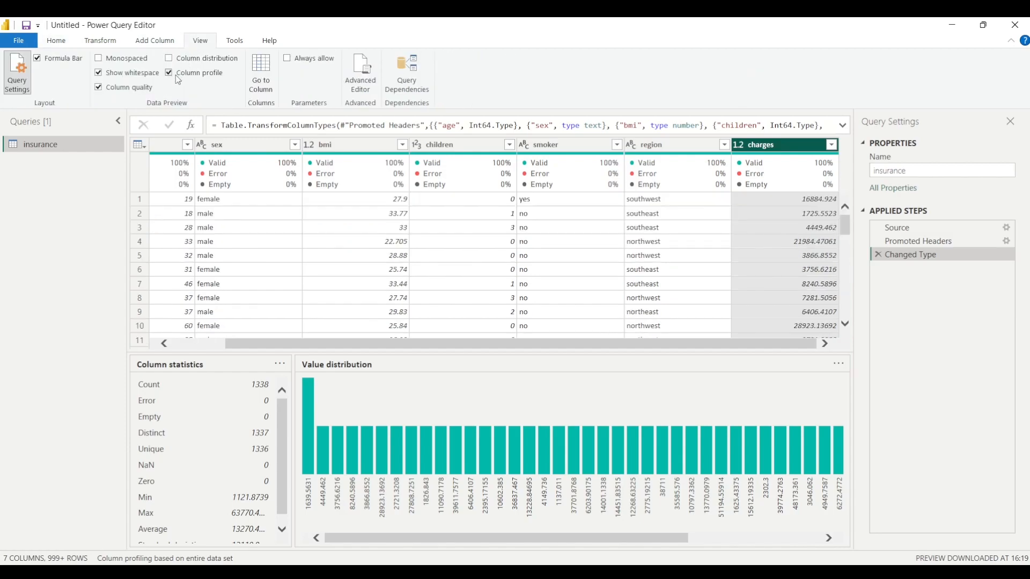
{"action": "left_click", "coordinate": [177, 77]}
{"action": "left_click", "coordinate": [103, 90]}
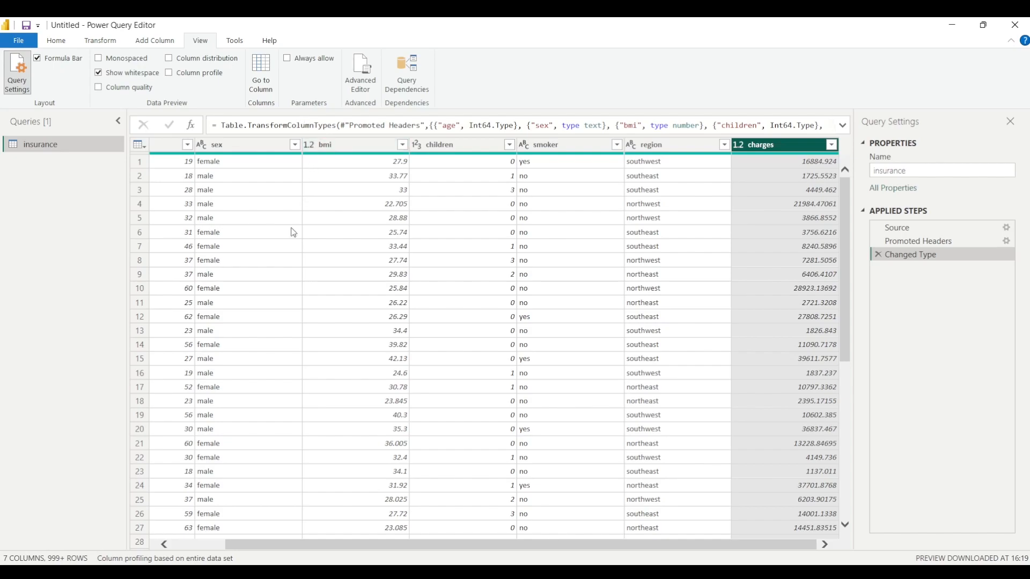
- Add an index column starting from 1 to the insurance table
{"action": "left_click_drag", "start_coordinate": [272, 546], "coordinate": [190, 556]}
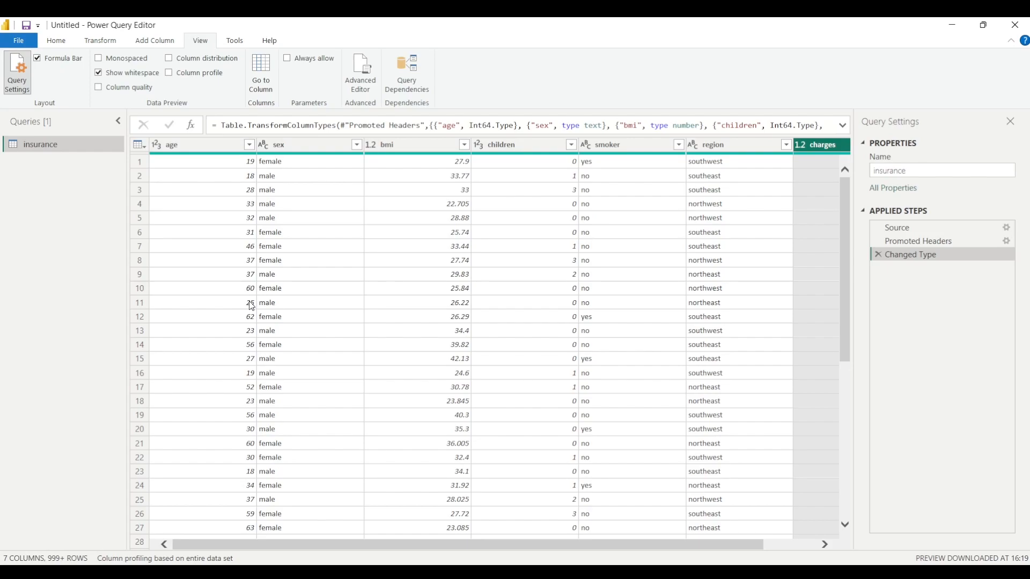
{"action": "left_click", "coordinate": [143, 146]}
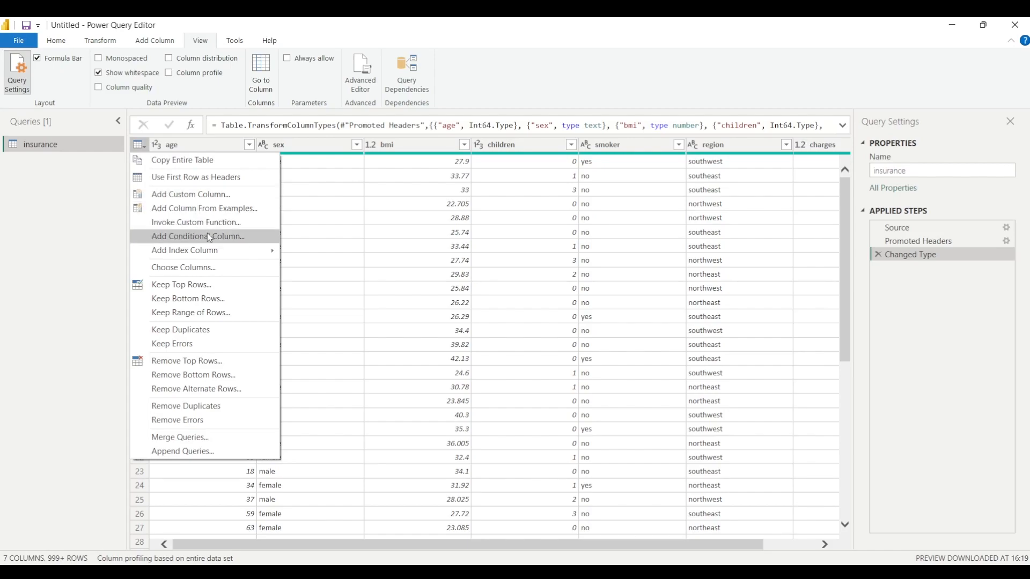
{"action": "mouse_move", "coordinate": [213, 256]}
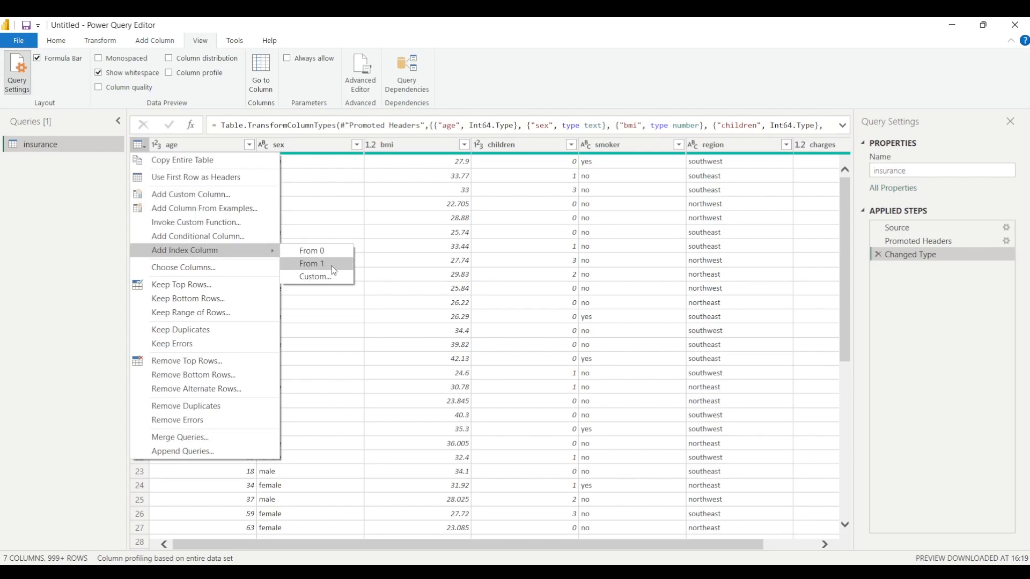
{"action": "left_click", "coordinate": [333, 270]}
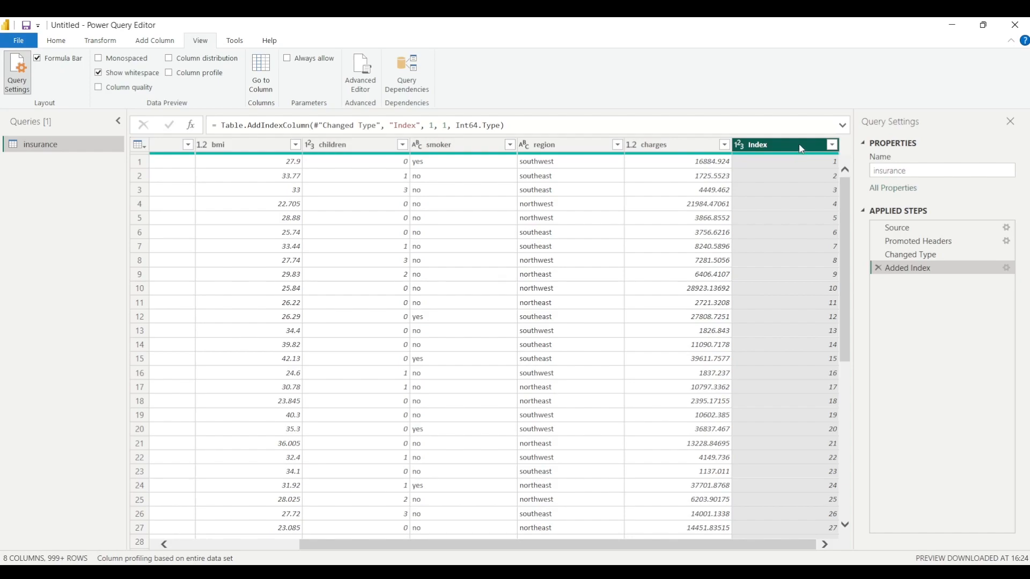
- Move the Index column to the beginning of the table and change its data type to Text
{"action": "right_click", "coordinate": [801, 148]}
{"action": "mouse_move", "coordinate": [834, 410]}
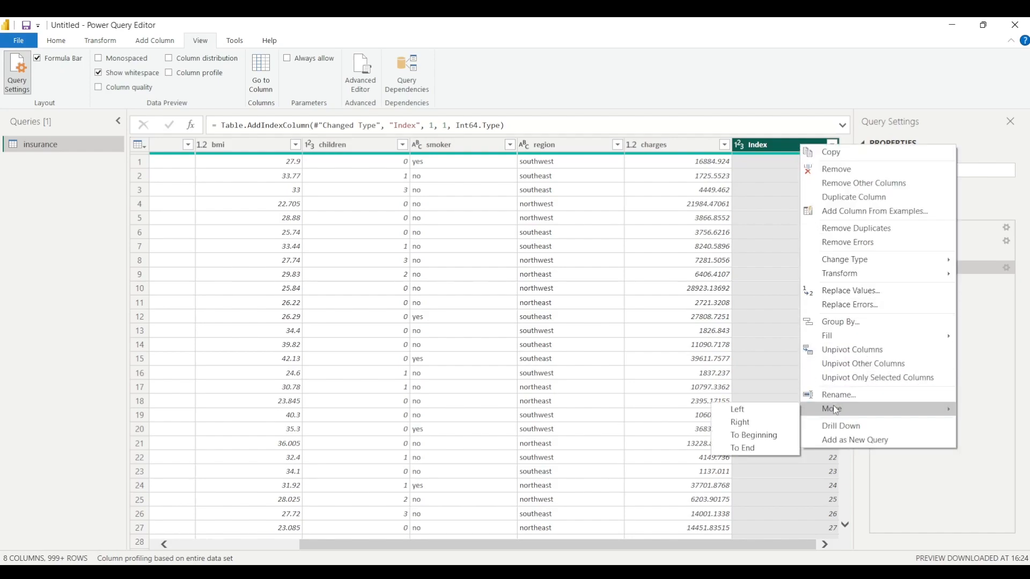
{"action": "left_click", "coordinate": [755, 436]}
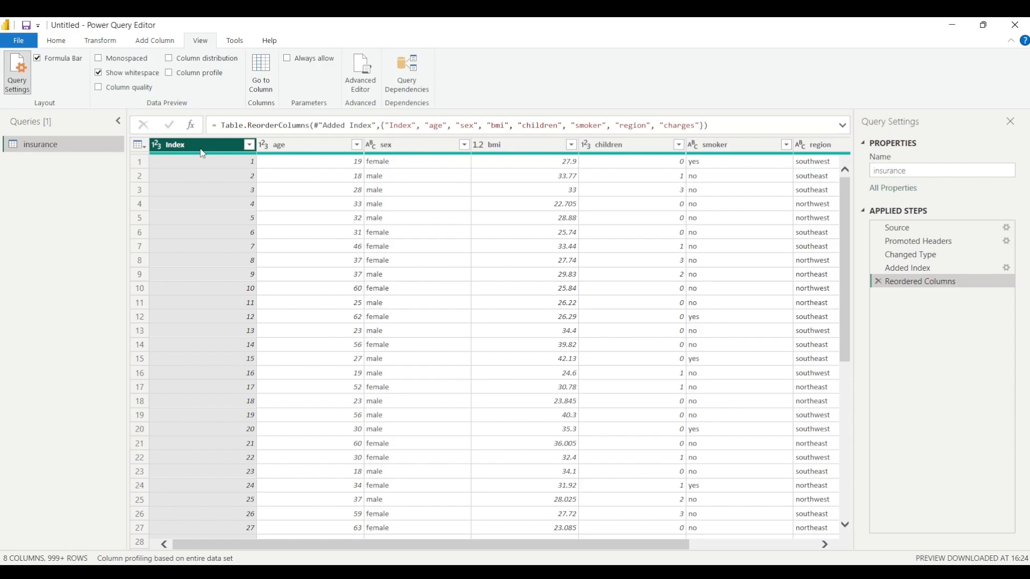
{"action": "left_click", "coordinate": [157, 146]}
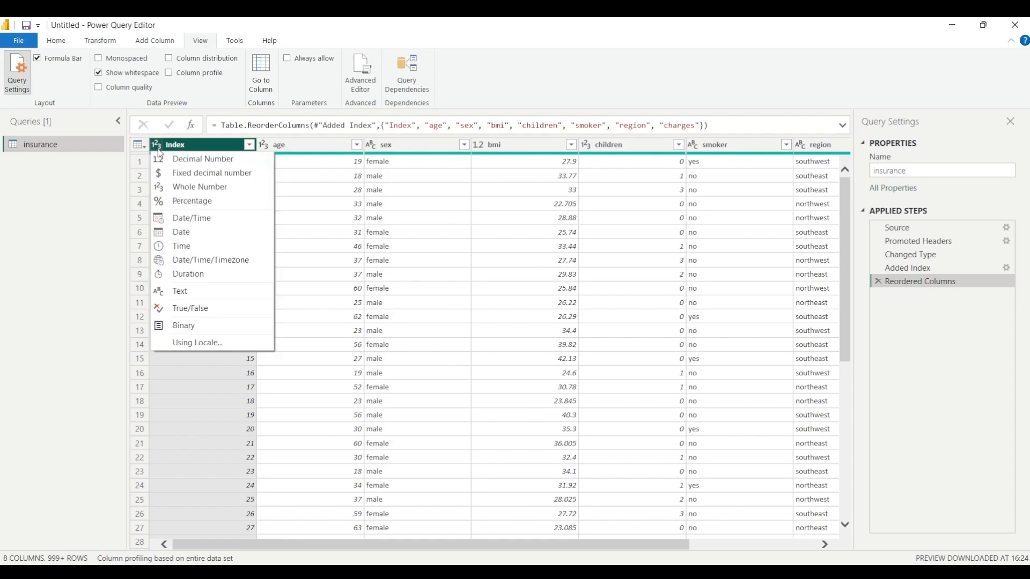
{"action": "left_click", "coordinate": [224, 290]}
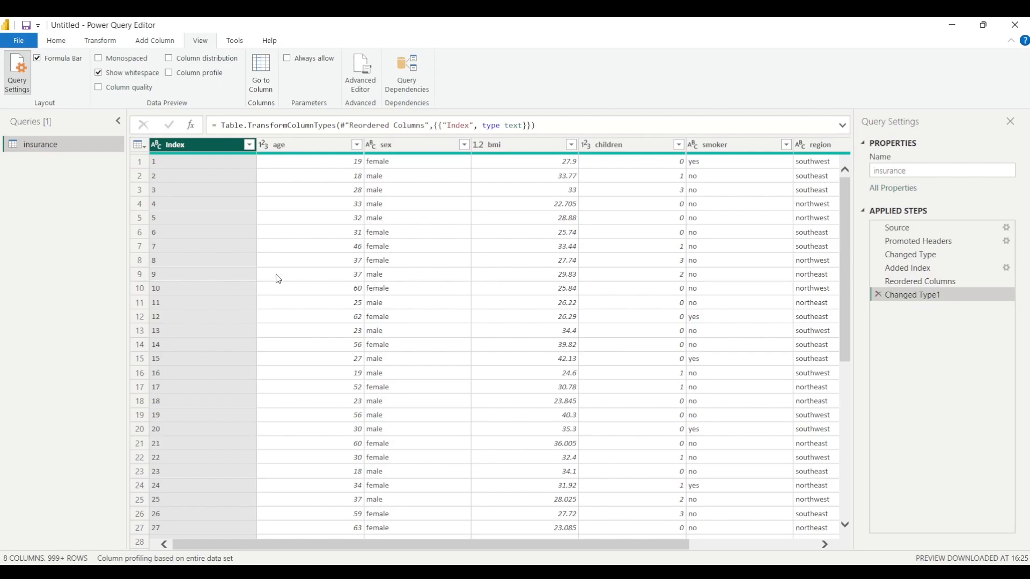
- Sort the insurance rows by the age column in ascending order
{"action": "left_click", "coordinate": [319, 154]}
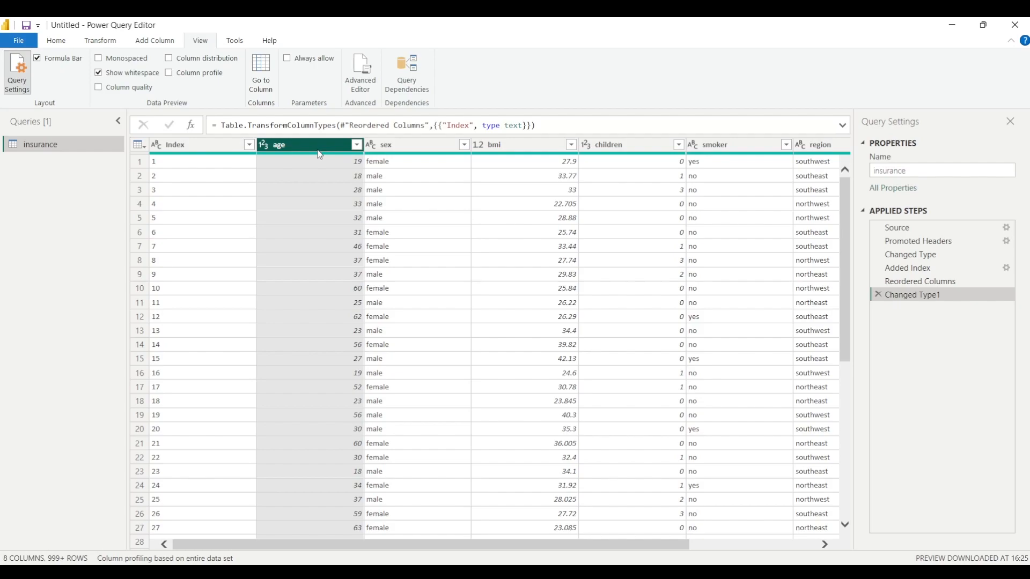
{"action": "left_click", "coordinate": [357, 144]}
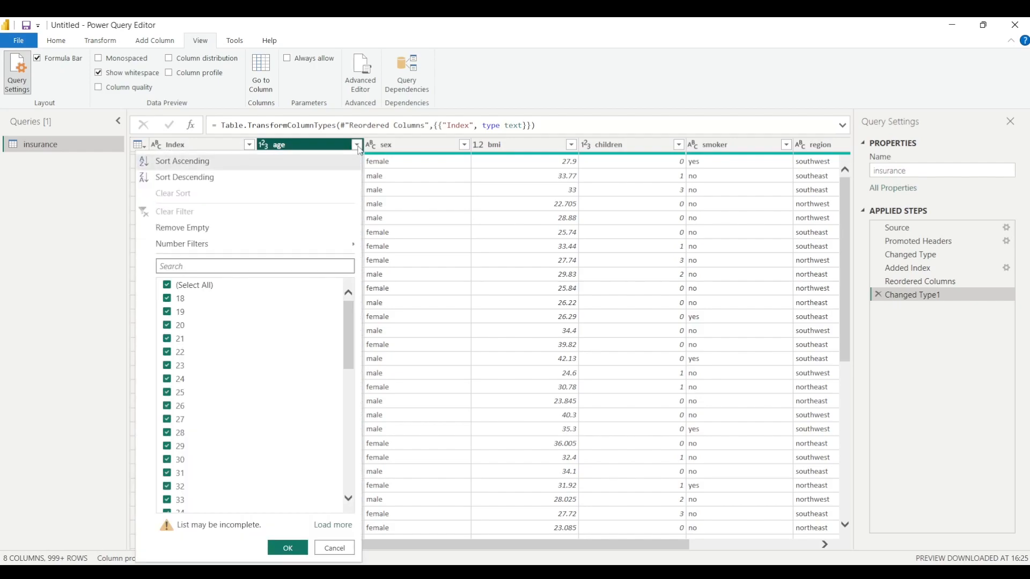
{"action": "left_click", "coordinate": [227, 169]}
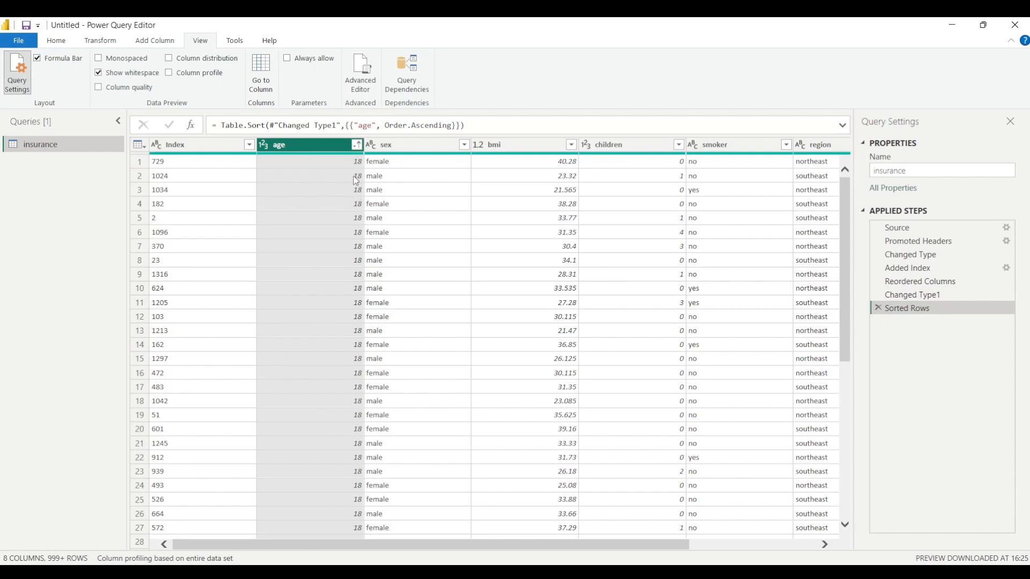
- Try sorting the age column in descending order, and return it to ascending order
{"action": "left_click", "coordinate": [357, 144]}
{"action": "left_click", "coordinate": [293, 176]}
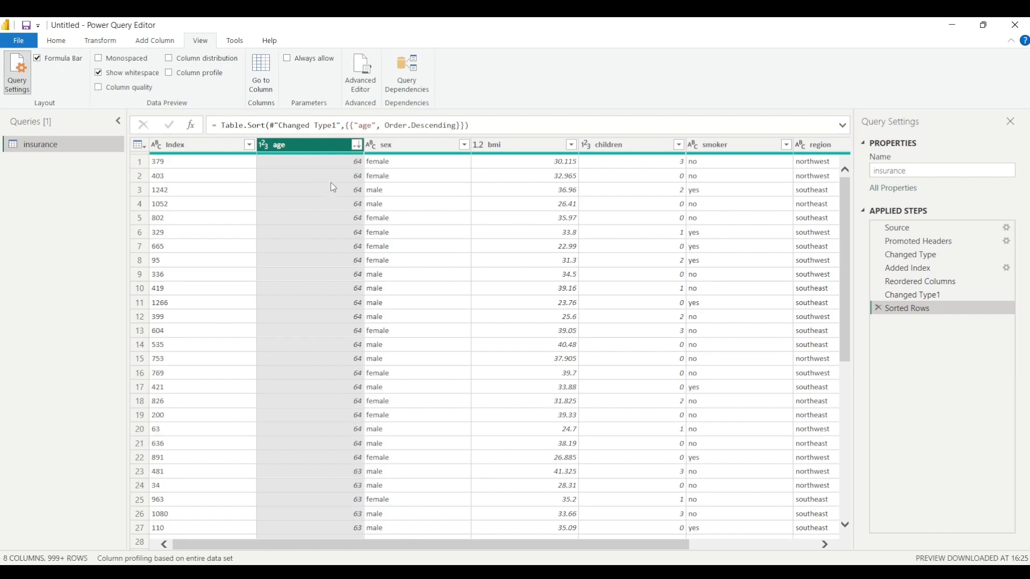
{"action": "left_click", "coordinate": [357, 145]}
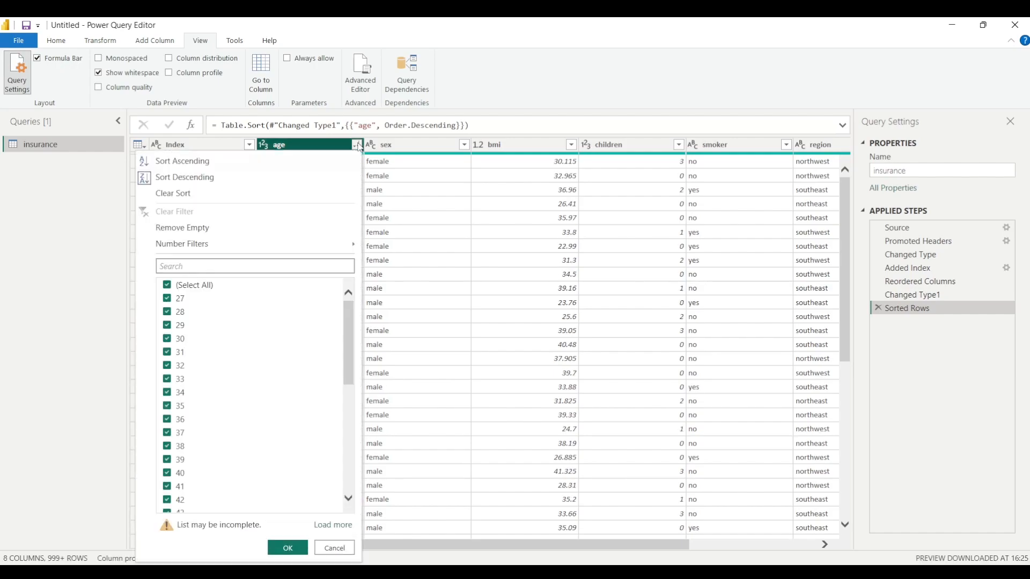
{"action": "left_click", "coordinate": [298, 166]}
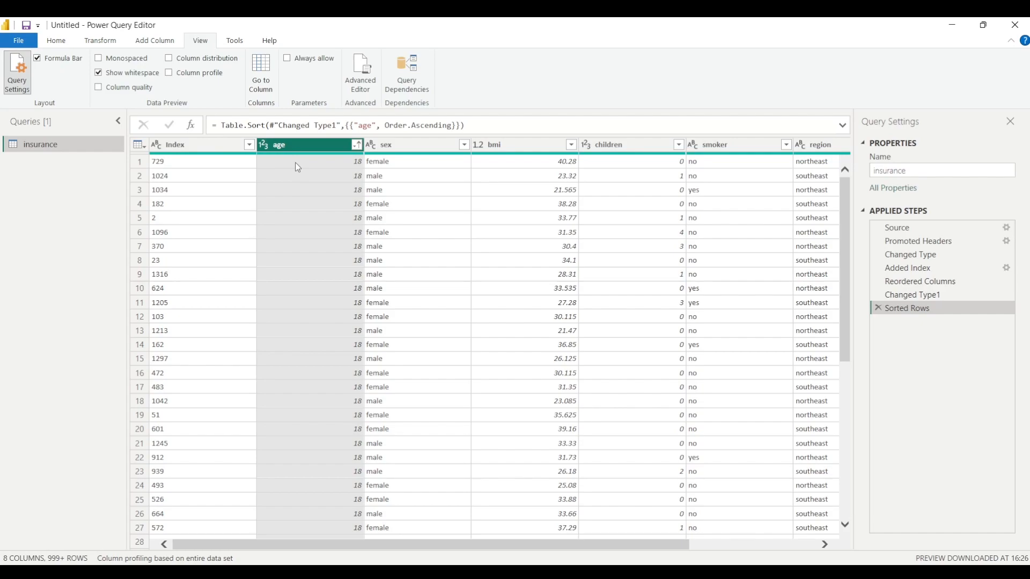
- Start a new conditional column and name it Age Group
{"action": "left_click", "coordinate": [155, 42]}
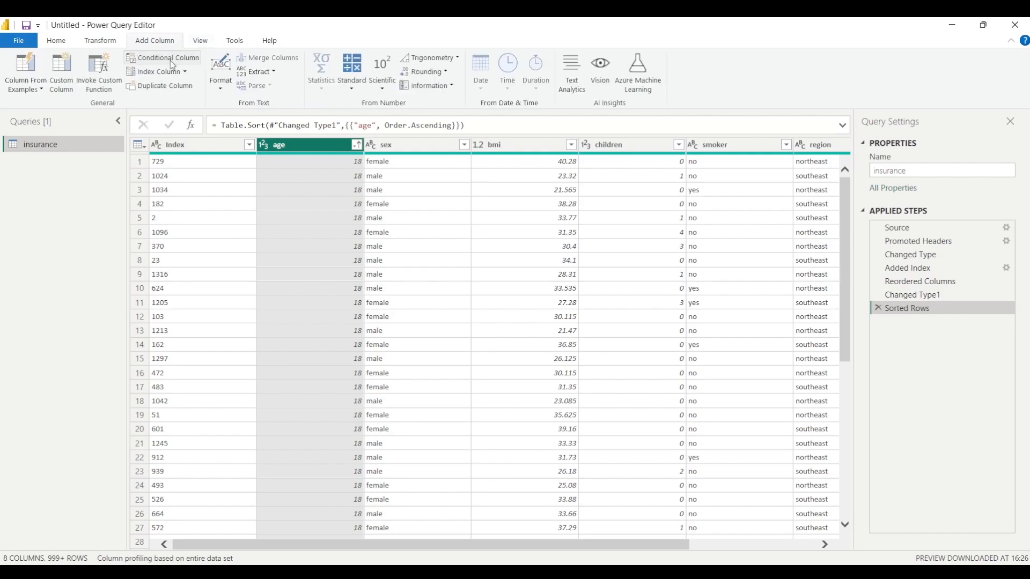
{"action": "left_click", "coordinate": [170, 60]}
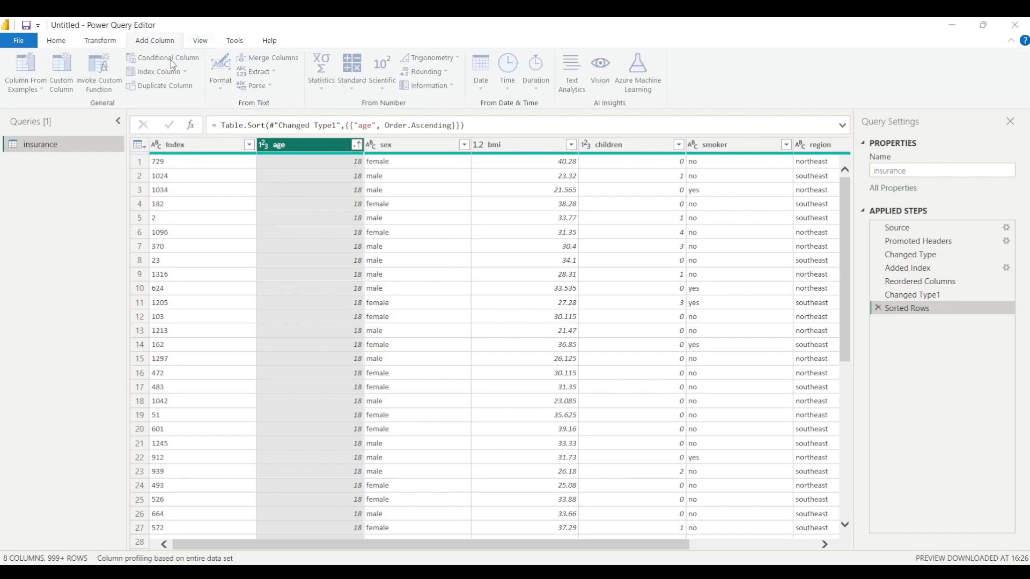
{"action": "left_click", "coordinate": [277, 245]}
{"action": "key", "text": "BackSpace"}
{"action": "key", "text": "BackSpace"}
{"action": "key", "text": "BackSpace"}
{"action": "key", "text": "BackSpace"}
{"action": "key", "text": "BackSpace"}
{"action": "key", "text": "BackSpace"}
{"action": "key", "text": "Caps_Lock"}
{"action": "type", "text": "A"}
{"action": "key", "text": "Caps_Lock"}
{"action": "type", "text": "ge"}
{"action": "key", "text": "Caps_Lock"}
{"action": "type", "text": "G"}
{"action": "key", "text": "Caps_Lock"}
{"action": "type", "text": "roup"}
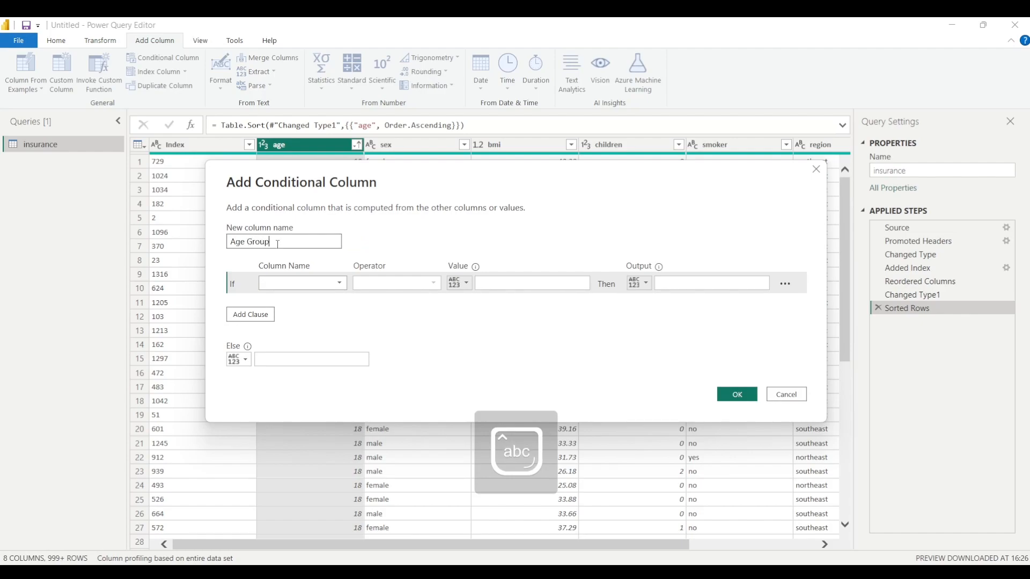
- Define the first condition so that an age less than 25 outputs A1
{"action": "left_click", "coordinate": [340, 287]}
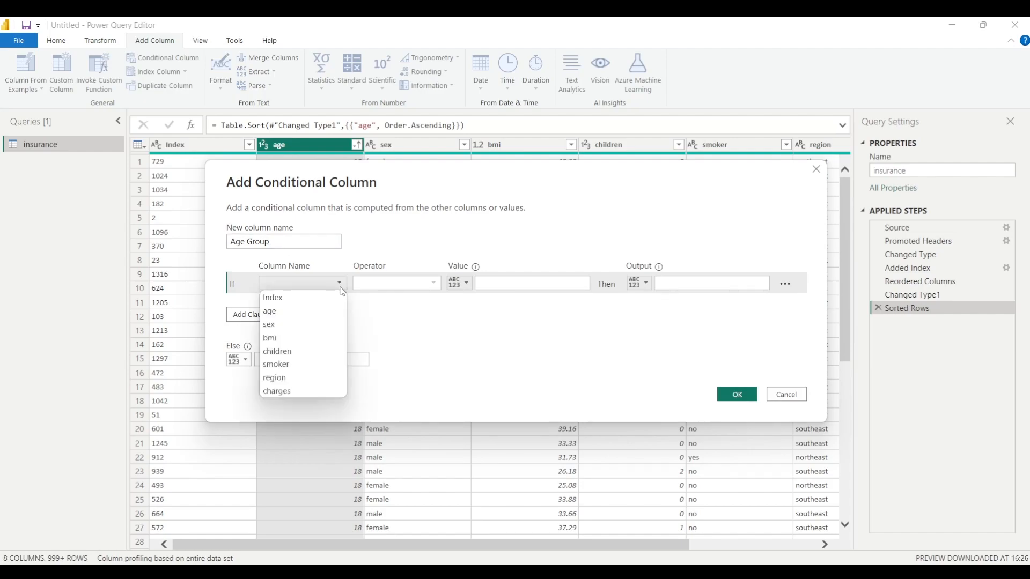
{"action": "left_click", "coordinate": [311, 311]}
{"action": "left_click", "coordinate": [434, 283]}
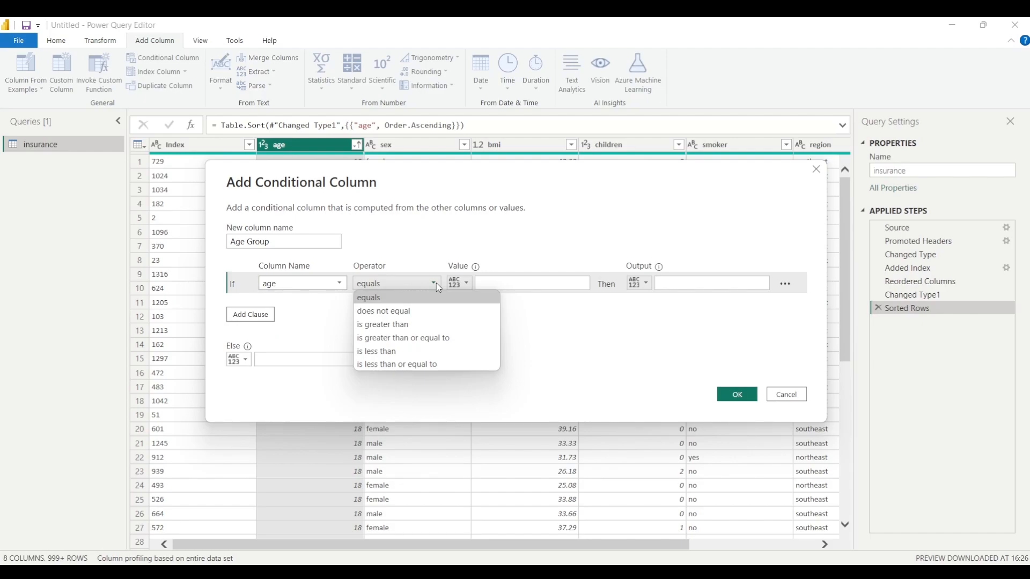
{"action": "left_click", "coordinate": [427, 352]}
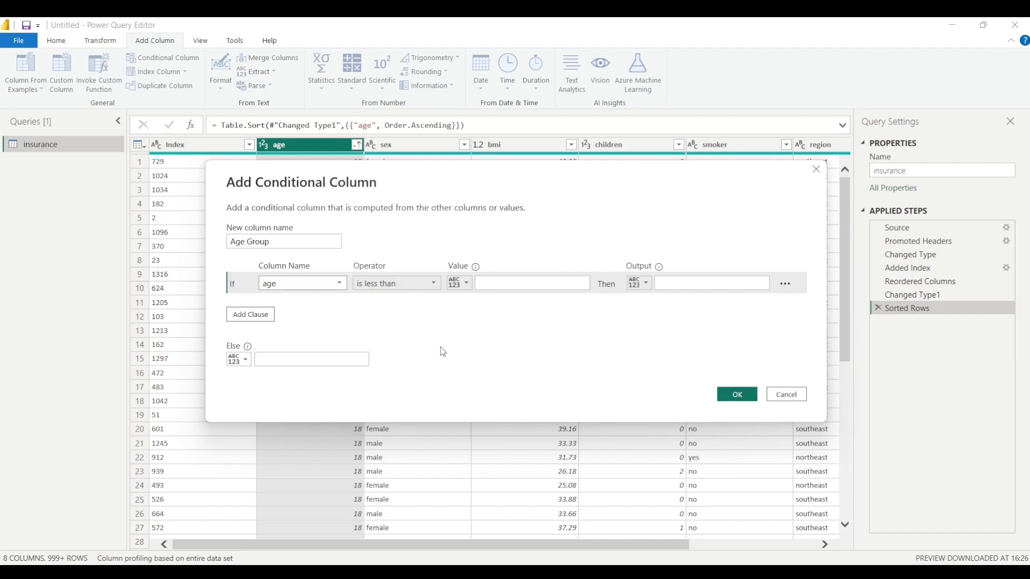
{"action": "left_click", "coordinate": [520, 284]}
{"action": "type", "text": "25"}
{"action": "left_click", "coordinate": [705, 284]}
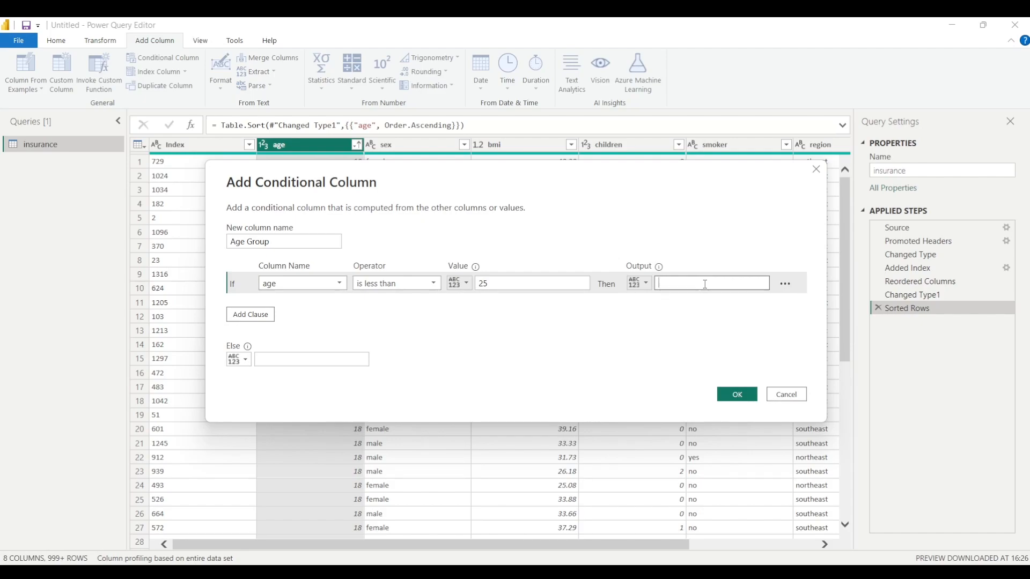
{"action": "key", "text": "Caps_Lock"}
{"action": "type", "text": "A"}
{"action": "key", "text": "Caps_Lock"}
- Add an else-if clause so that an age less than 51 outputs A2
{"action": "left_click", "coordinate": [245, 317]}
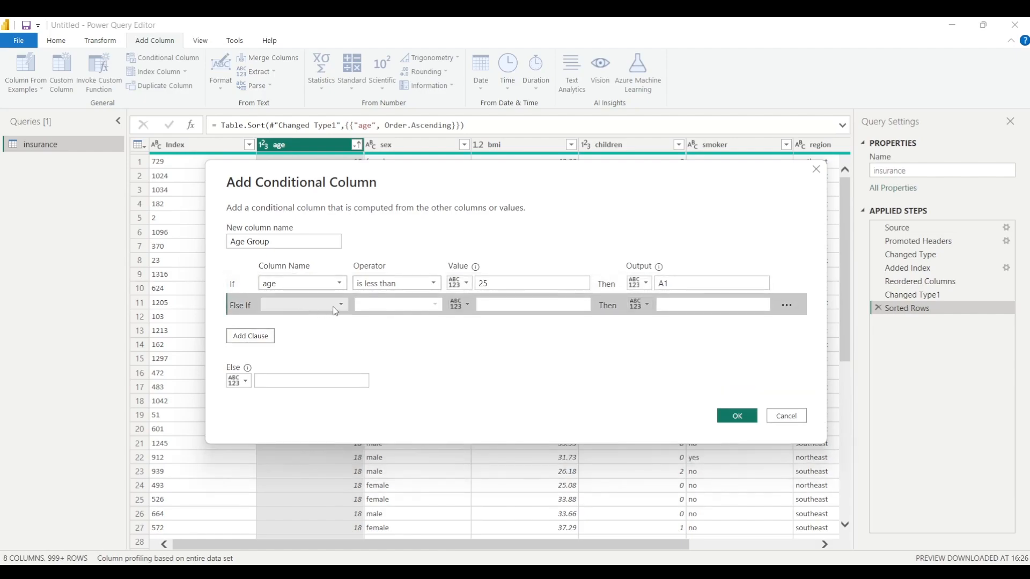
{"action": "left_click", "coordinate": [341, 306]}
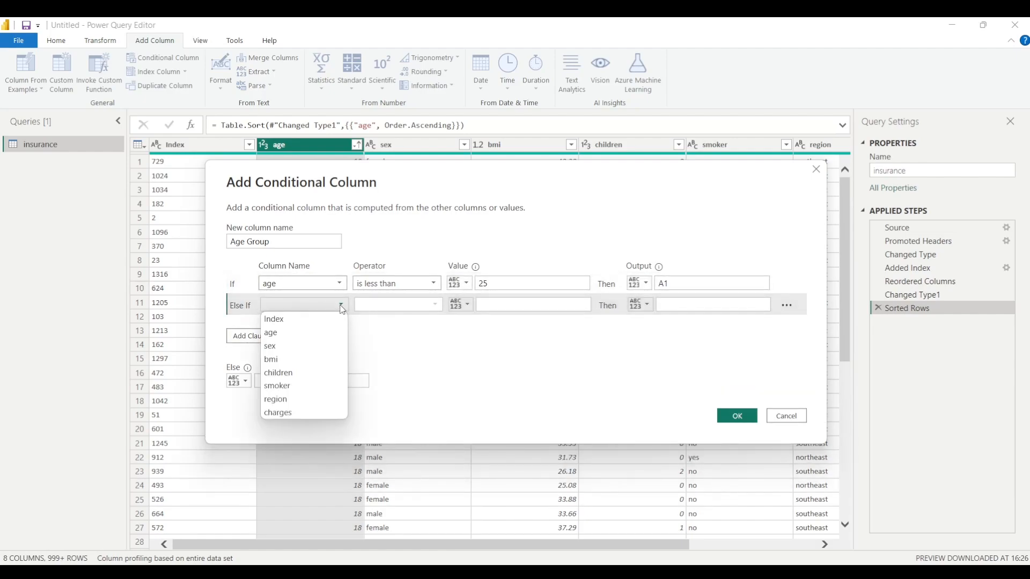
{"action": "left_click", "coordinate": [288, 333]}
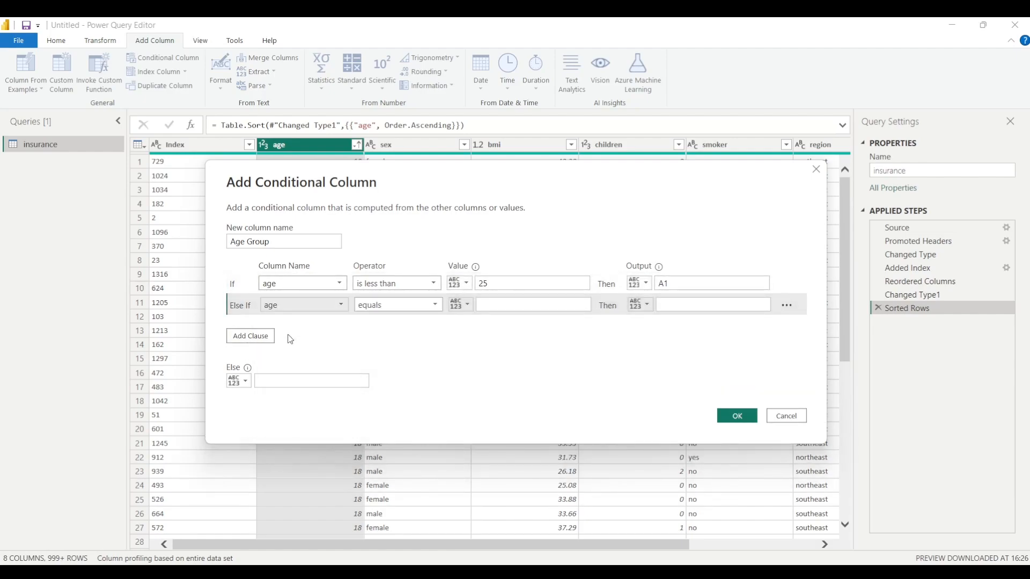
{"action": "left_click", "coordinate": [433, 306]}
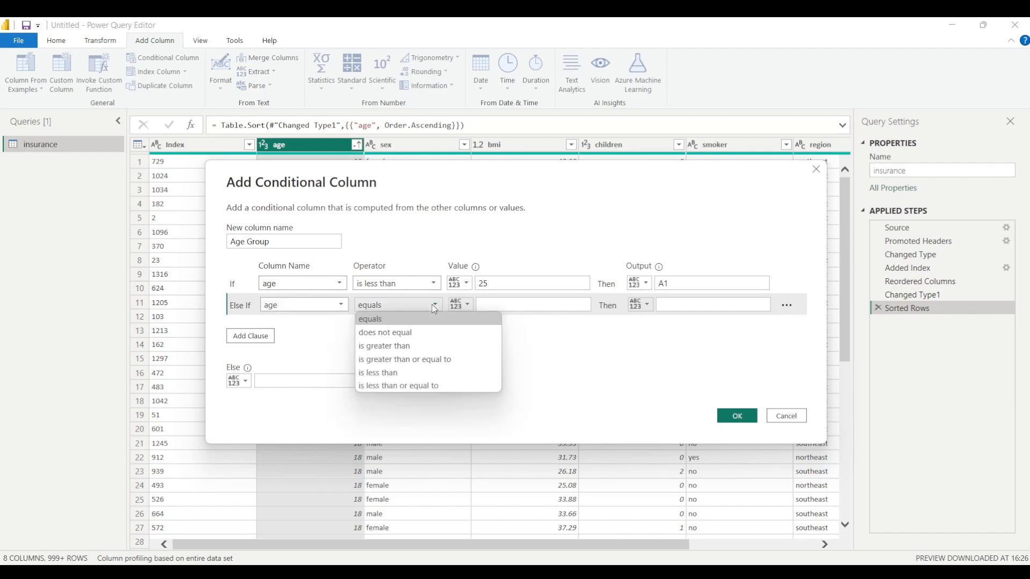
{"action": "left_click", "coordinate": [413, 373]}
{"action": "left_click", "coordinate": [545, 305]}
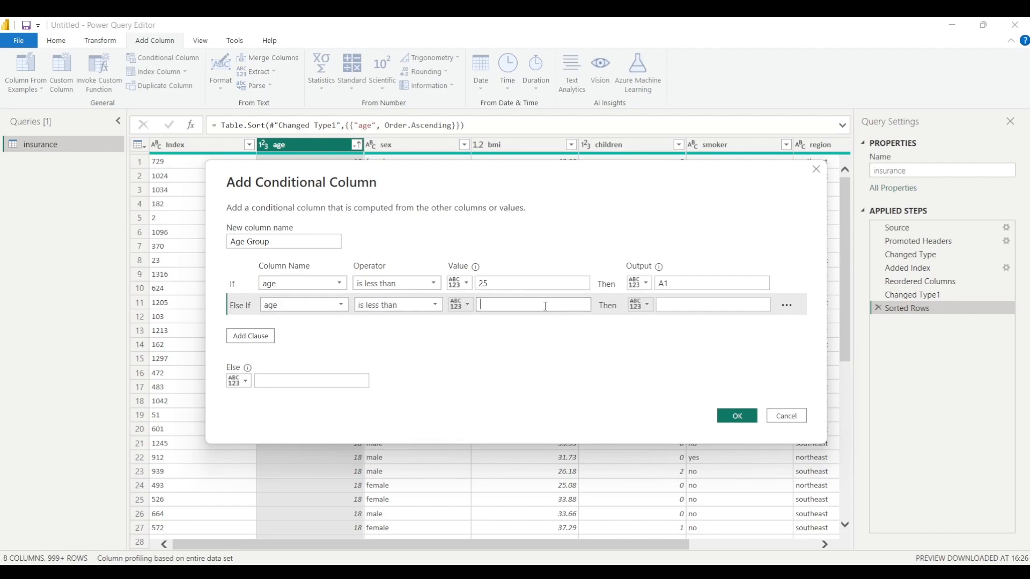
{"action": "type", "text": "51"}
{"action": "left_click", "coordinate": [698, 305]}
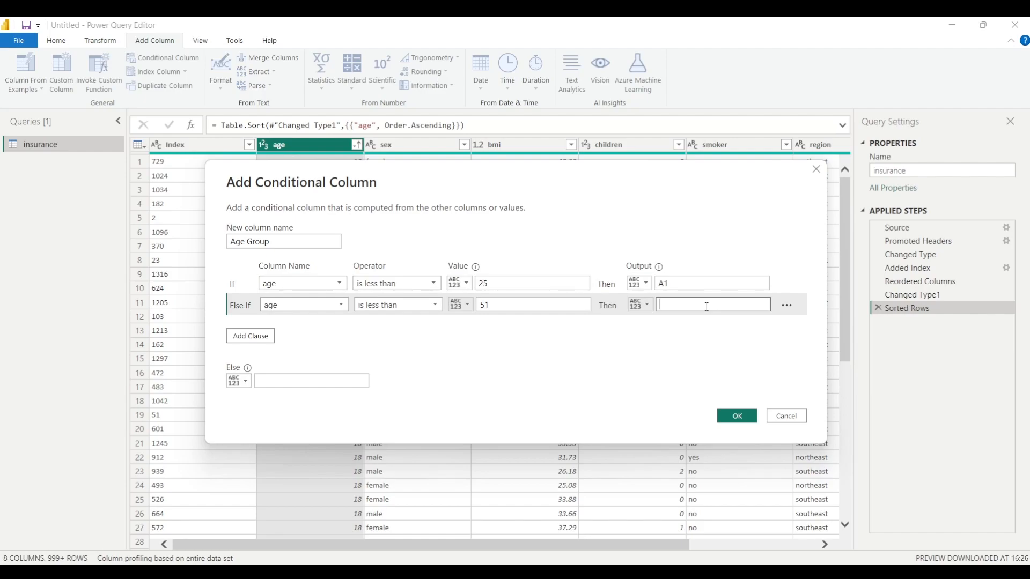
{"action": "key", "text": "Caps_Lock"}
{"action": "type", "text": "A2"}
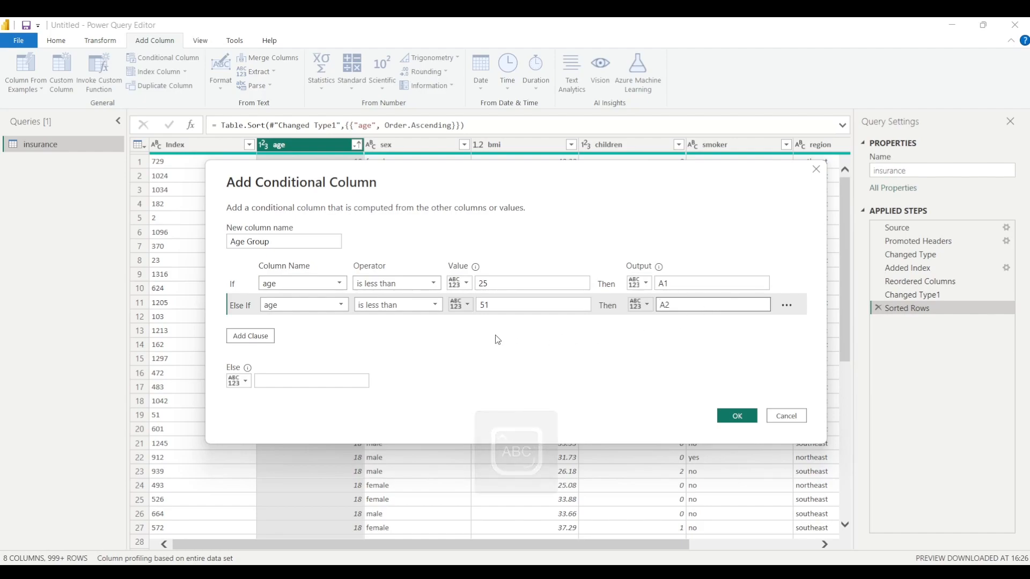
- Set the else output to A3 and create the Age Group conditional column
{"action": "left_click", "coordinate": [321, 382]}
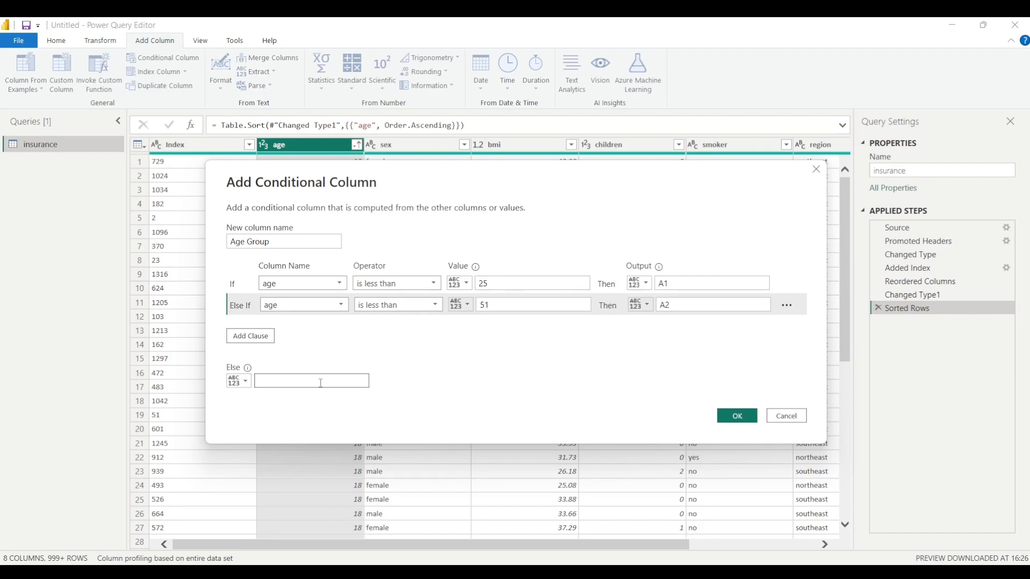
{"action": "type", "text": "A3"}
{"action": "left_click", "coordinate": [730, 418]}
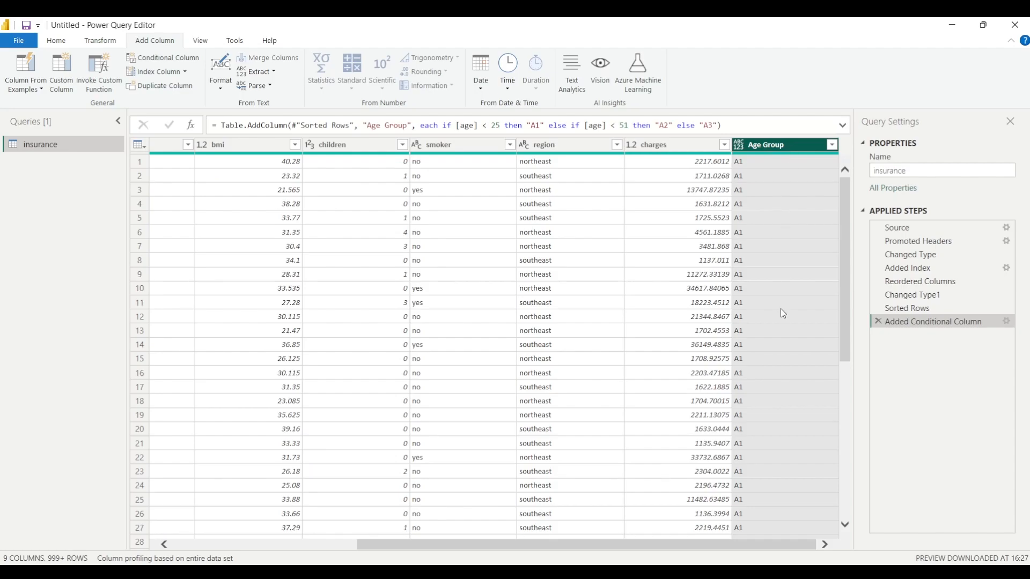
- Change the data type of the Age Group column to Text
{"action": "scroll", "coordinate": [781, 310], "scroll_direction": "down", "scroll_amount": 20}
{"action": "scroll", "coordinate": [781, 311], "scroll_direction": "down", "scroll_amount": 9}
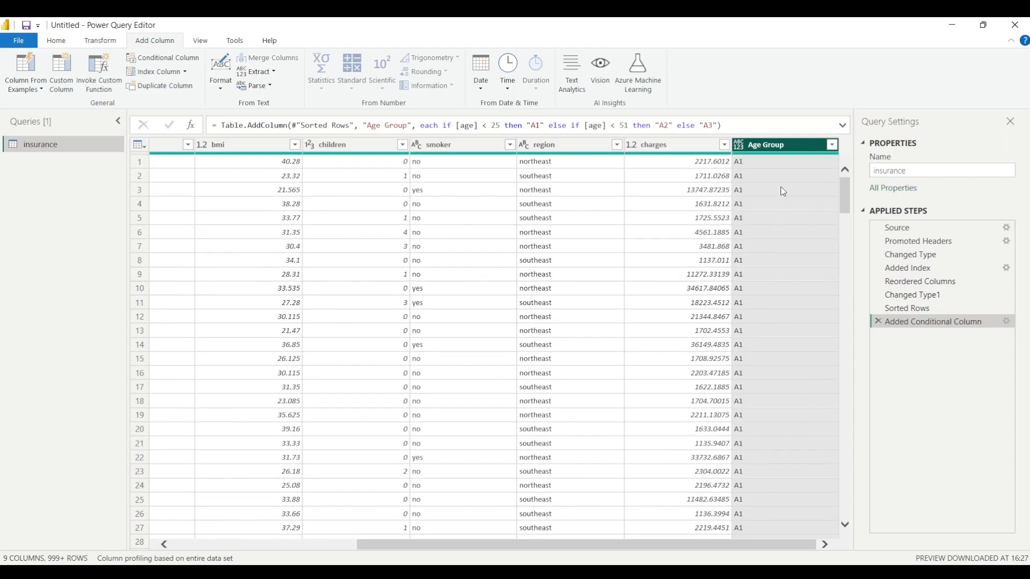
{"action": "left_click", "coordinate": [743, 149]}
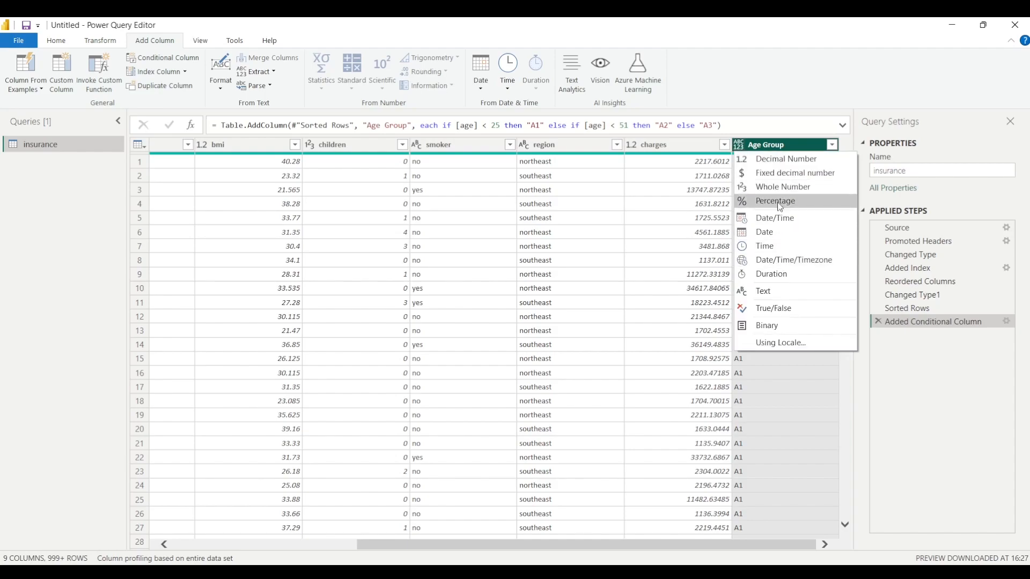
{"action": "left_click", "coordinate": [770, 292]}
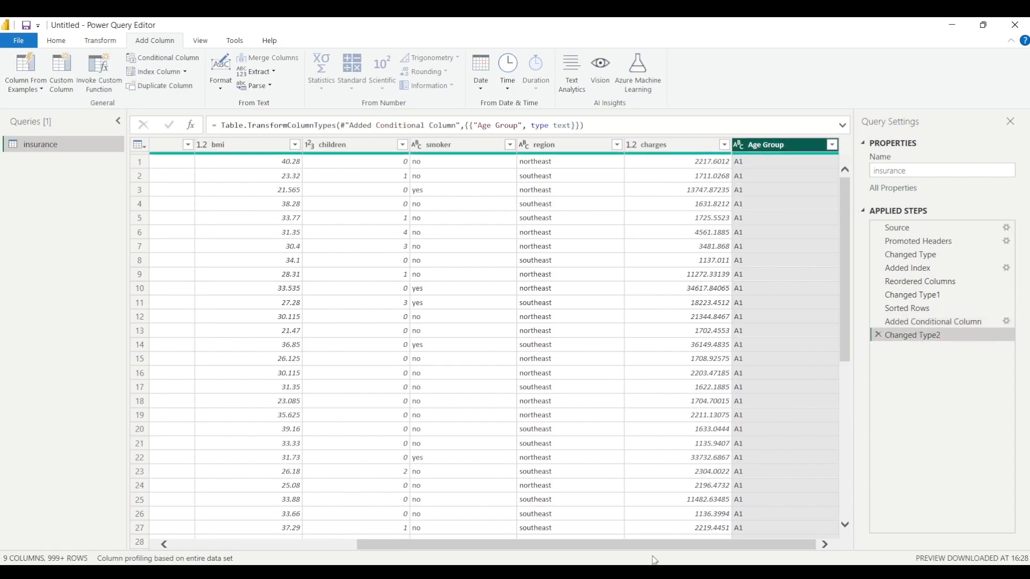
{"action": "left_click_drag", "start_coordinate": [652, 544], "coordinate": [783, 529]}
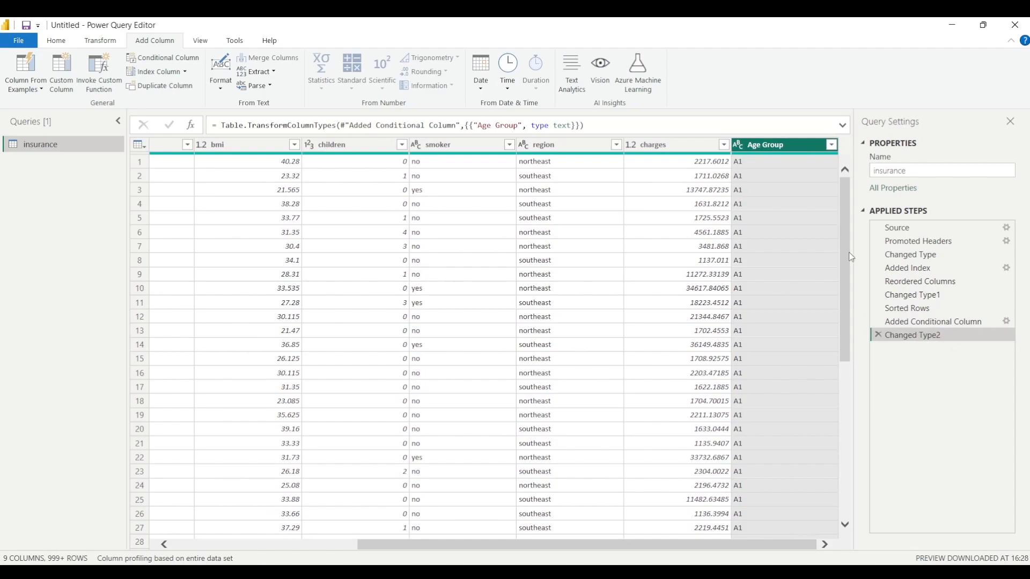
- Check the complete list of distinct values in the Age Group column without applying a filter
{"action": "left_click", "coordinate": [833, 147]}
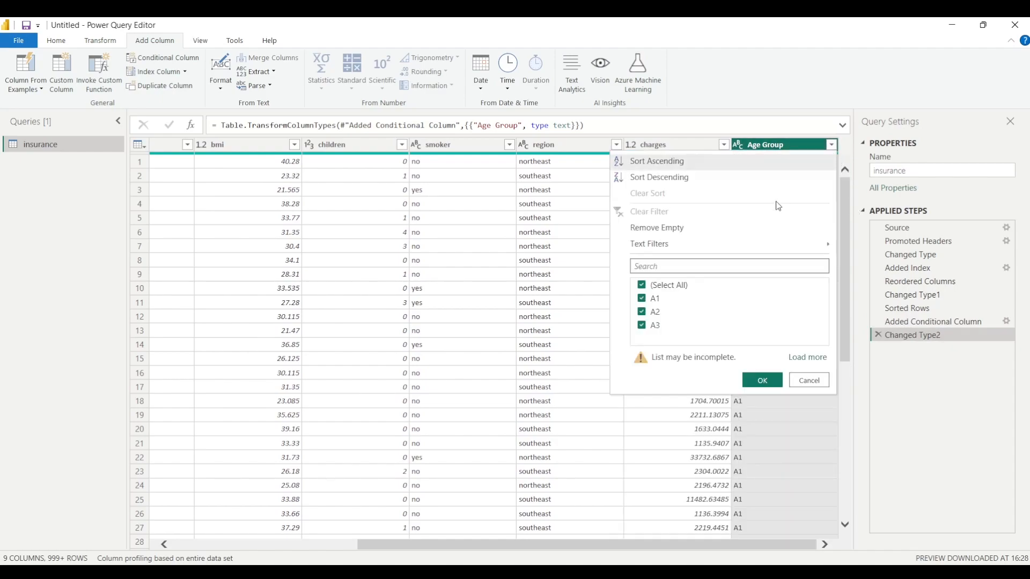
{"action": "left_click", "coordinate": [809, 358]}
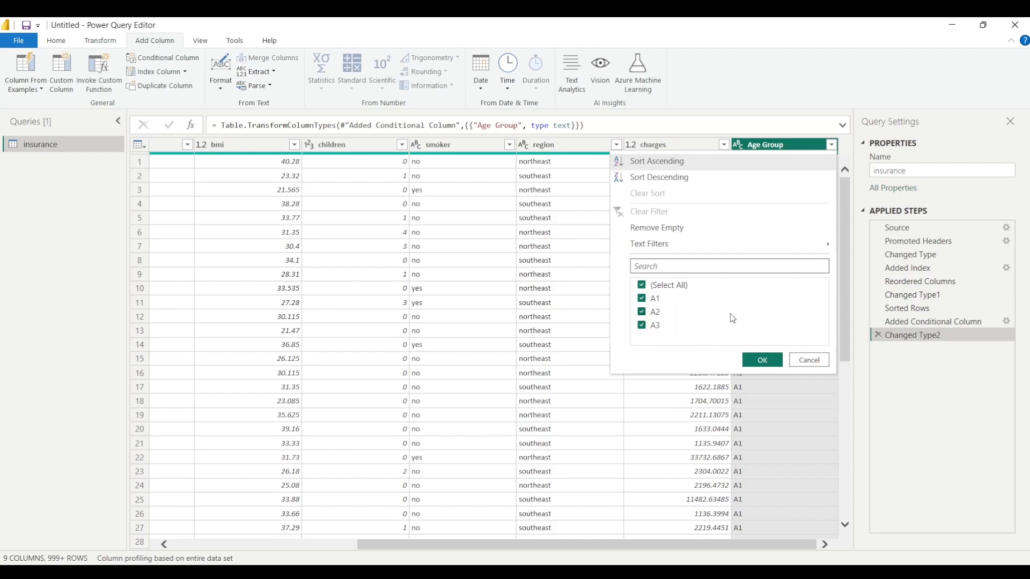
{"action": "left_click", "coordinate": [812, 362]}
- Review the rule settings of the Added Conditional Column step without changing them, and return to the Changed Type2 step
{"action": "left_click", "coordinate": [915, 321]}
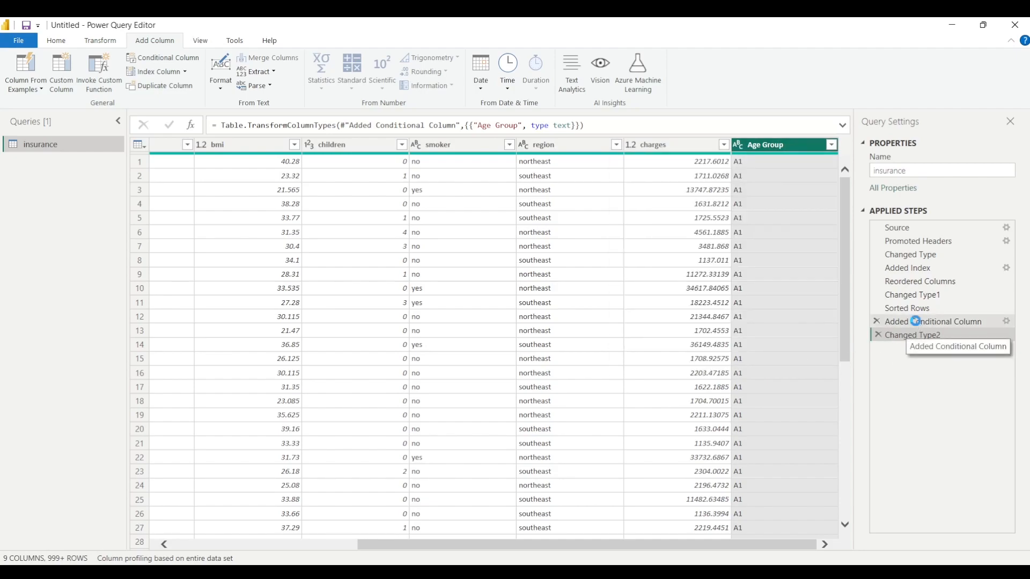
{"action": "left_click", "coordinate": [1006, 322]}
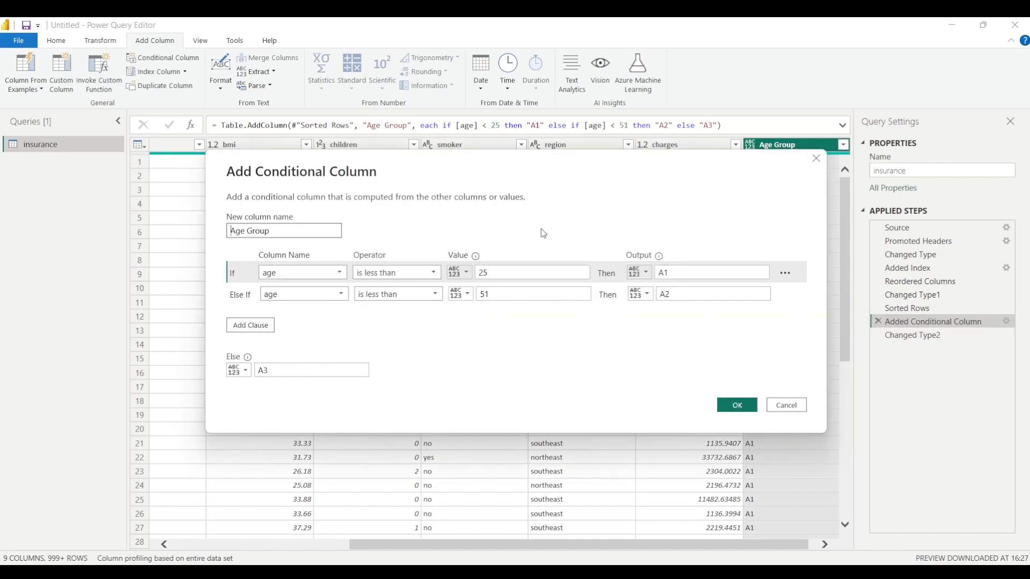
{"action": "left_click", "coordinate": [786, 406]}
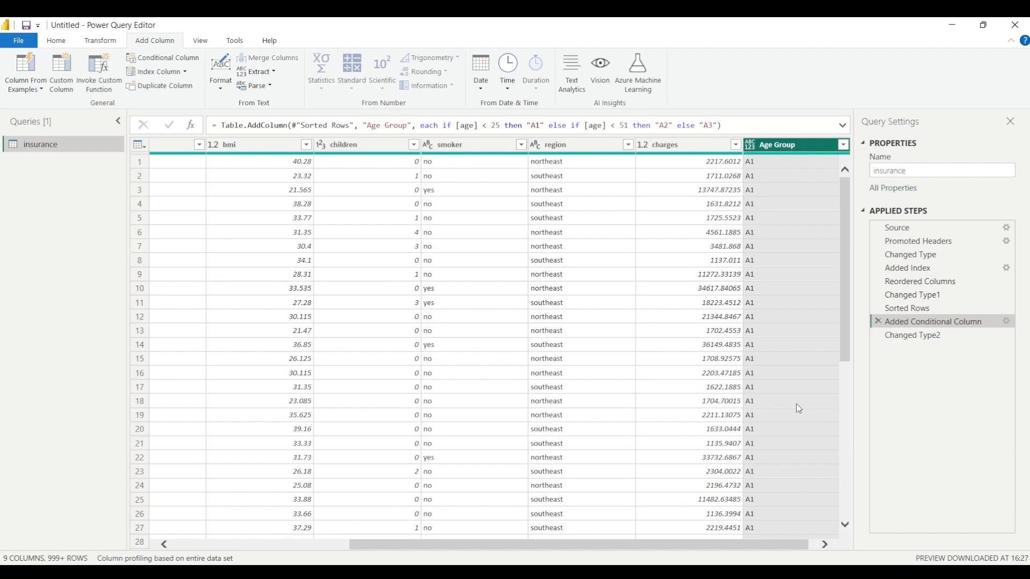
{"action": "left_click", "coordinate": [923, 336]}
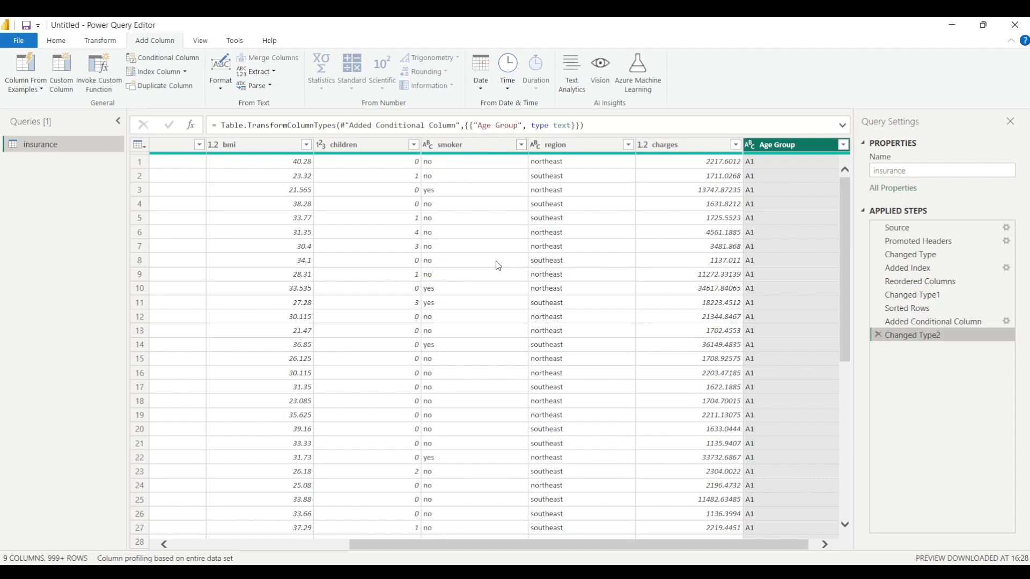
- Close the query editor while applying the pending changes, and switch back to the Power BI Desktop report
{"action": "left_click", "coordinate": [56, 41]}
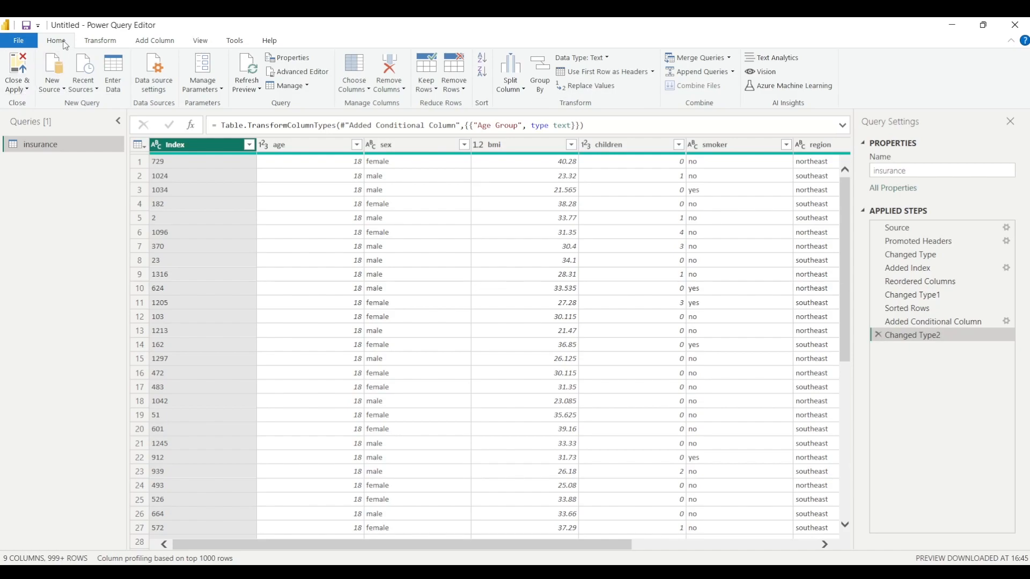
{"action": "left_click", "coordinate": [25, 92]}
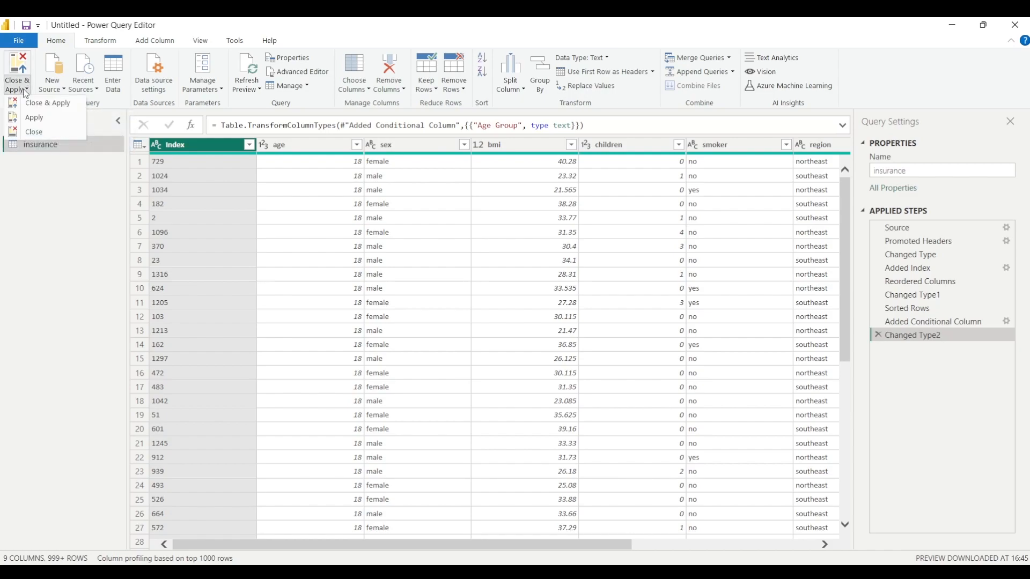
{"action": "left_click", "coordinate": [63, 106]}
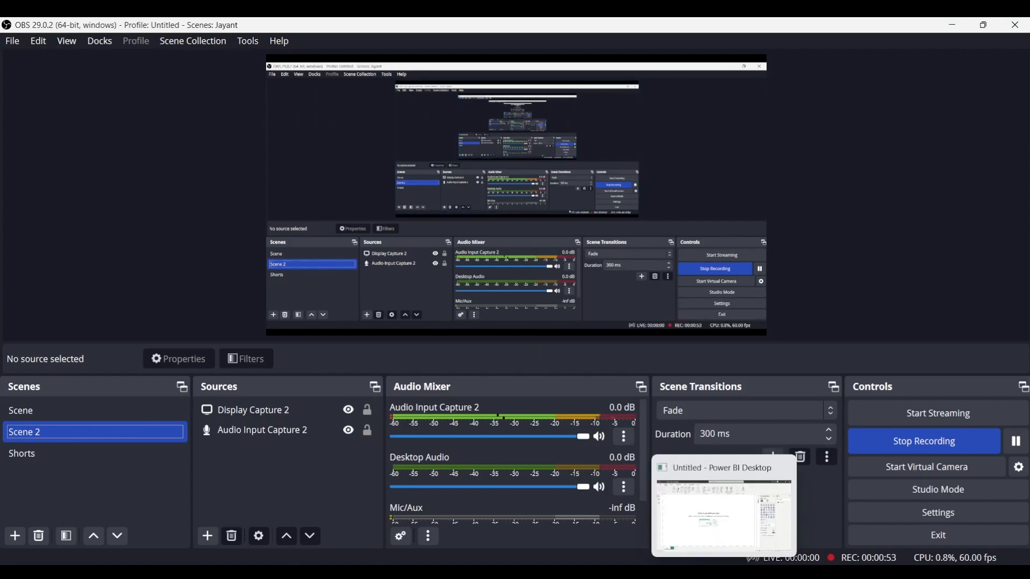
{"action": "left_click", "coordinate": [724, 573]}
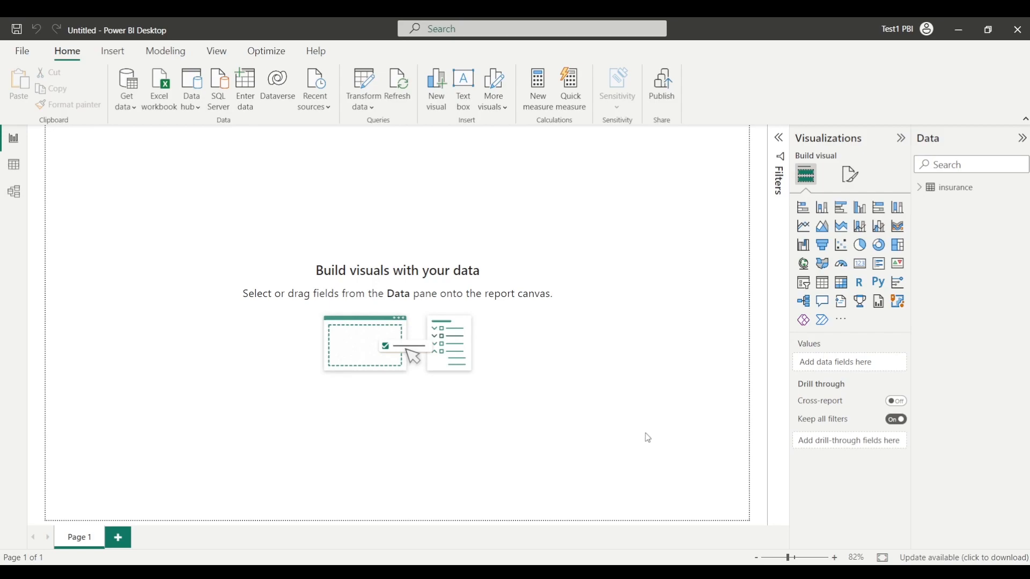
- Expand the insurance table's fields and rename the Index field as ID
{"action": "left_click", "coordinate": [921, 189]}
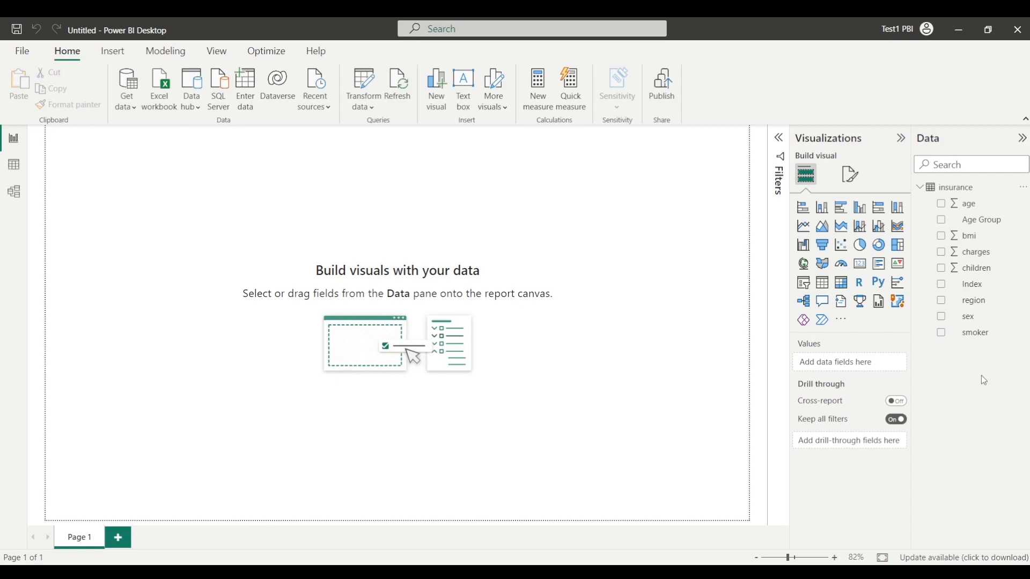
{"action": "left_click", "coordinate": [988, 290]}
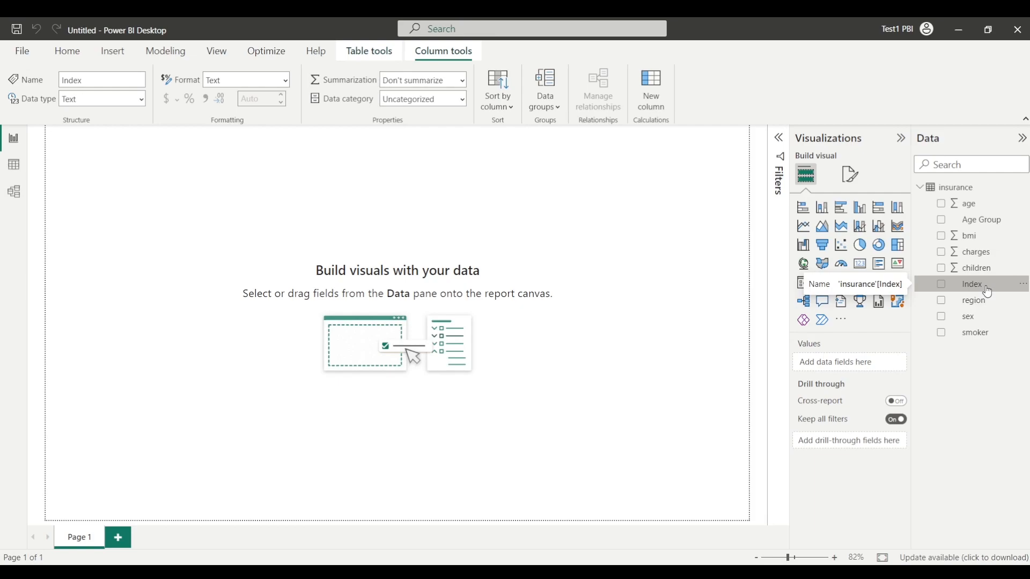
{"action": "double_click", "coordinate": [988, 287]}
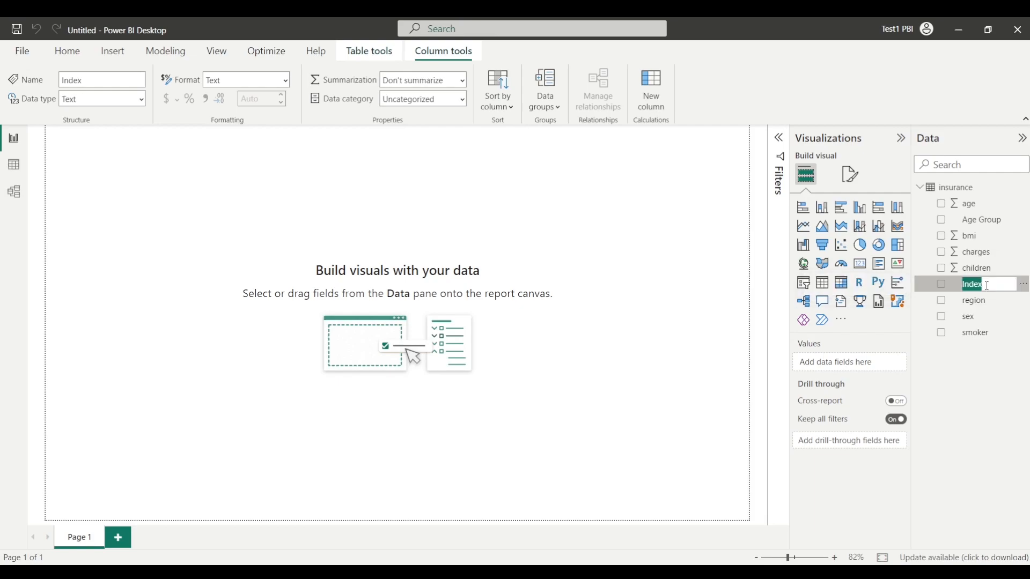
{"action": "type", "text": "ID"}
{"action": "key", "text": "Return"}
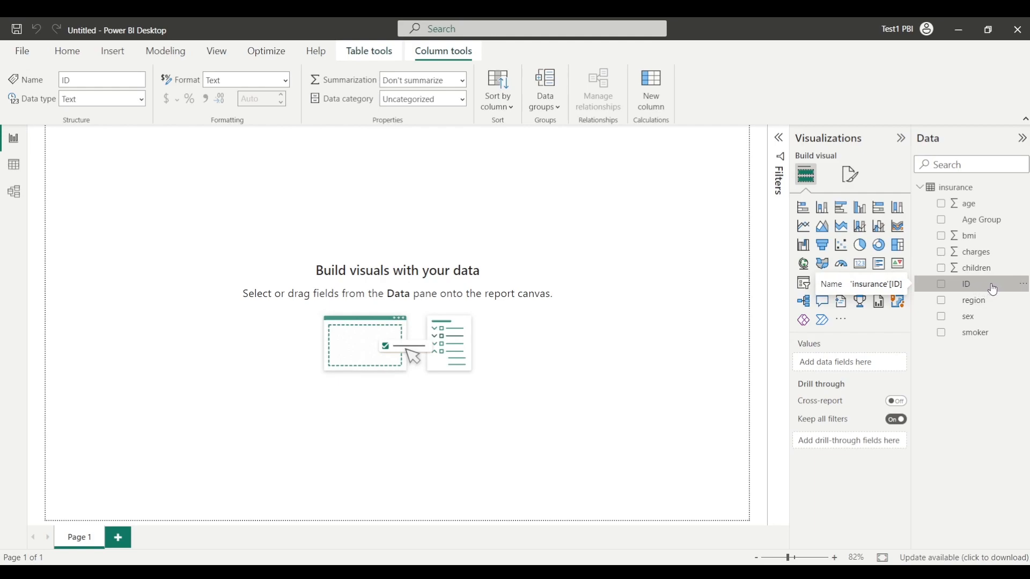
- Add a slicer to the report page, make it slightly smaller, and fill it with the ID field
{"action": "left_click", "coordinate": [804, 283]}
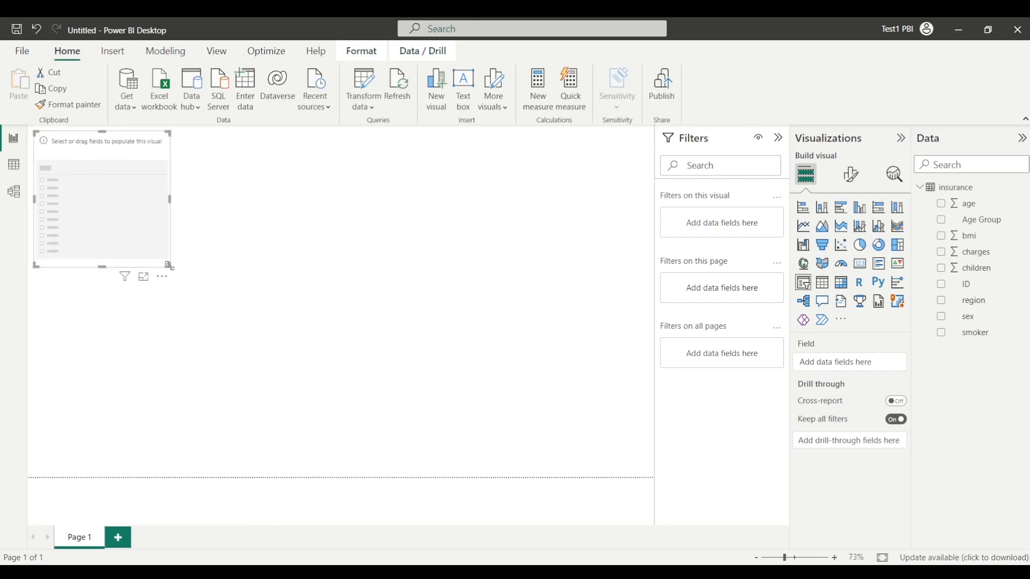
{"action": "left_click_drag", "start_coordinate": [169, 266], "coordinate": [162, 223]}
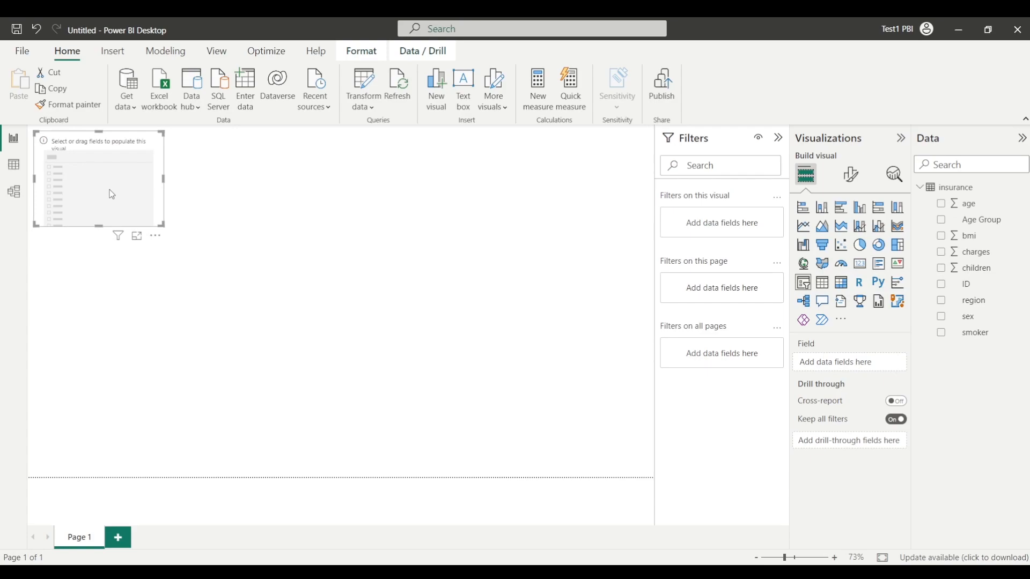
{"action": "left_click", "coordinate": [942, 289]}
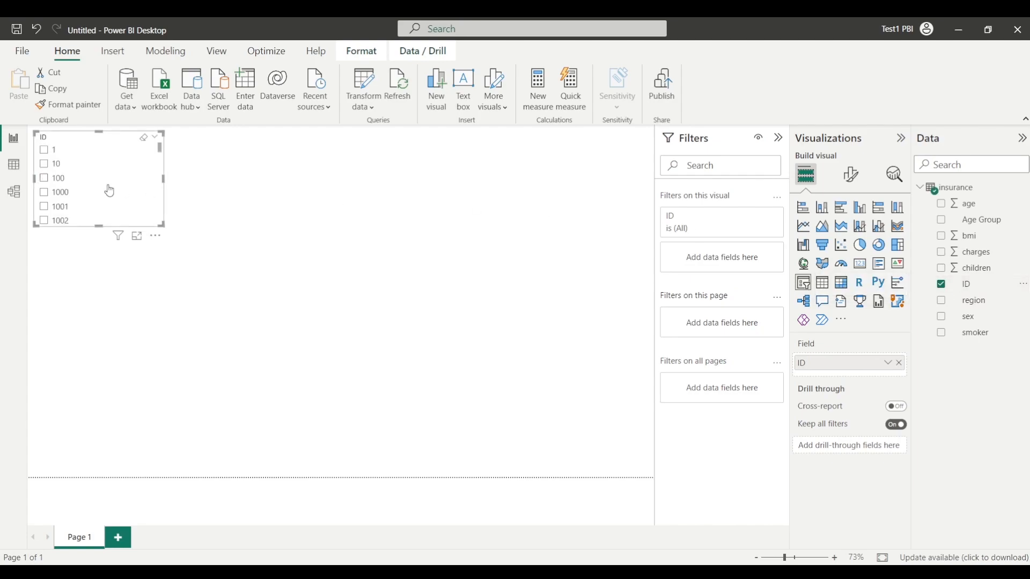
- Look through the values listed in the ID slicer, return to the start of the list, and deselect the slicer
{"action": "scroll", "coordinate": [109, 191], "scroll_direction": "down", "scroll_amount": 8}
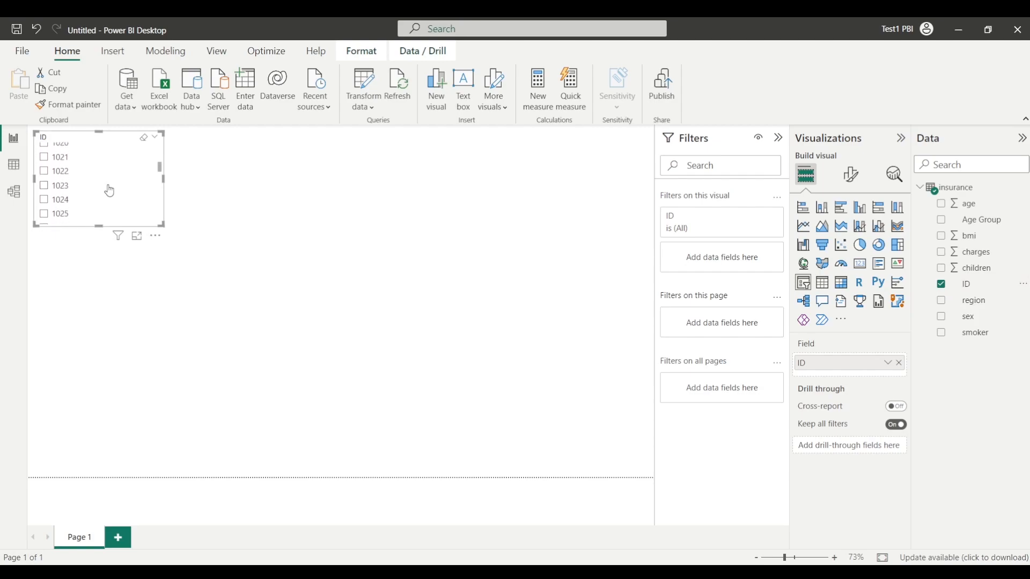
{"action": "scroll", "coordinate": [109, 191], "scroll_direction": "down", "scroll_amount": 12}
{"action": "scroll", "coordinate": [109, 190], "scroll_direction": "down", "scroll_amount": 9}
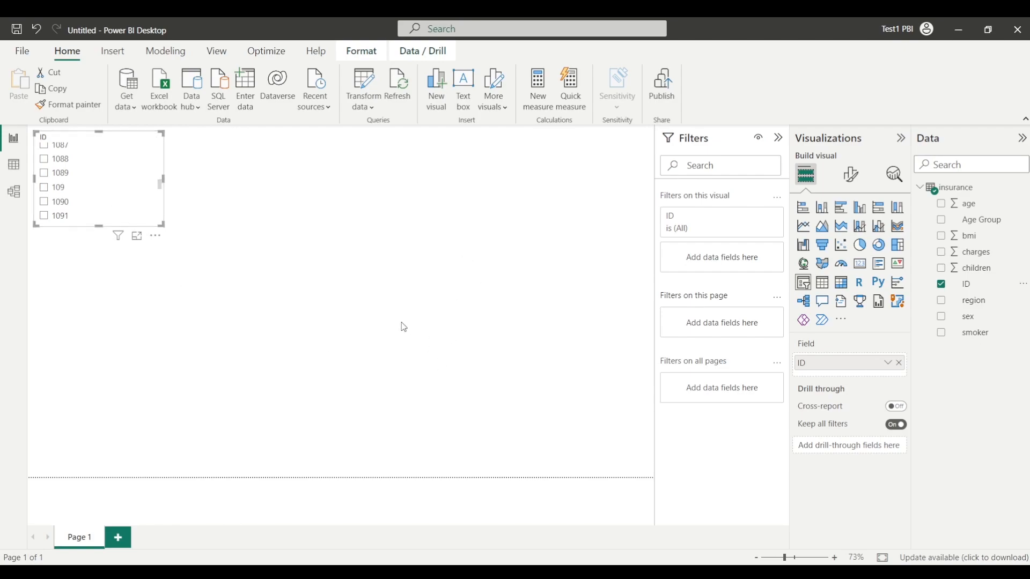
{"action": "scroll", "coordinate": [92, 191], "scroll_direction": "up", "scroll_amount": 20}
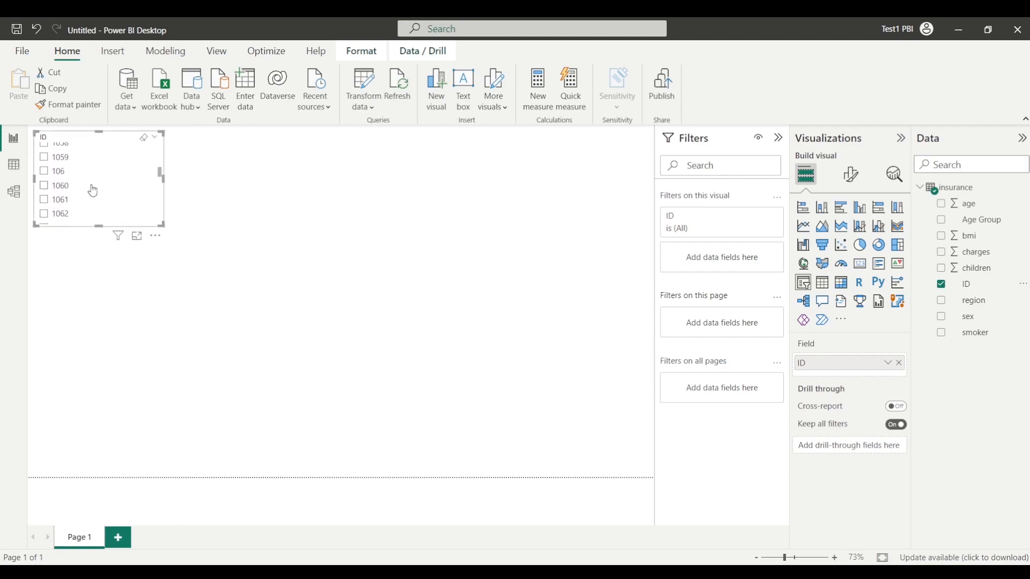
{"action": "scroll", "coordinate": [93, 191], "scroll_direction": "up", "scroll_amount": 5}
{"action": "scroll", "coordinate": [93, 191], "scroll_direction": "up", "scroll_amount": 5}
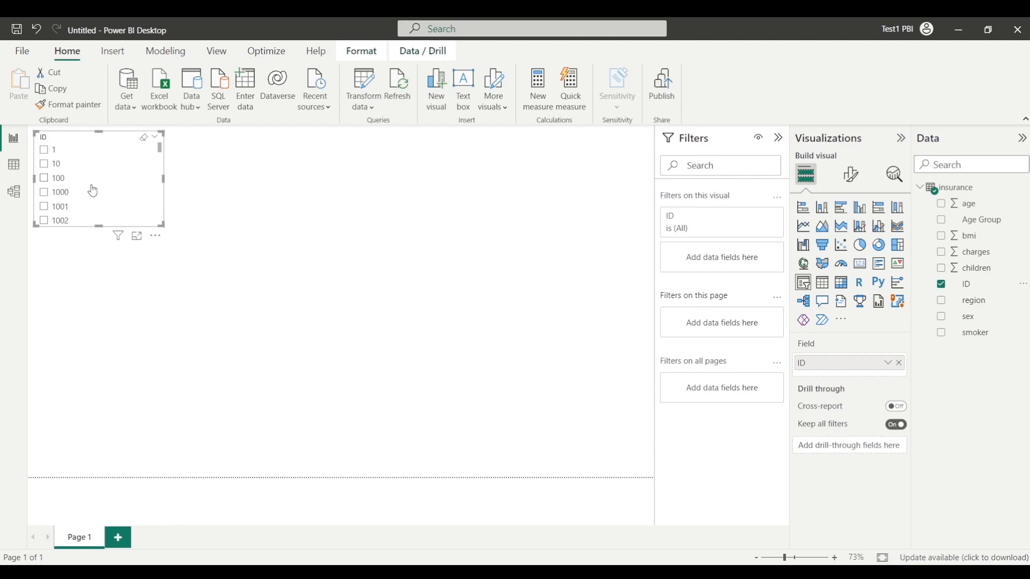
{"action": "left_click", "coordinate": [227, 198]}
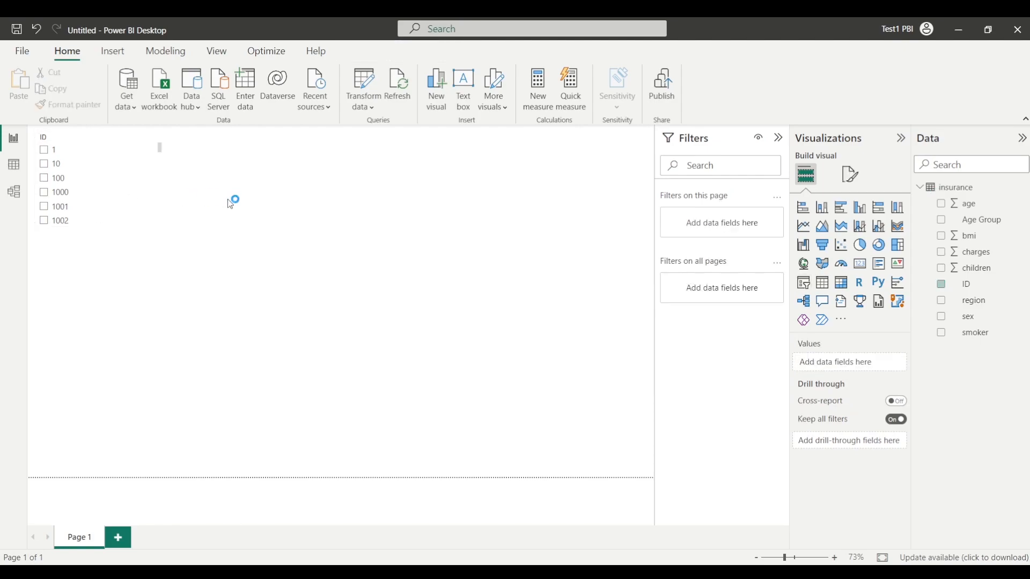
{"action": "left_click", "coordinate": [155, 219]}
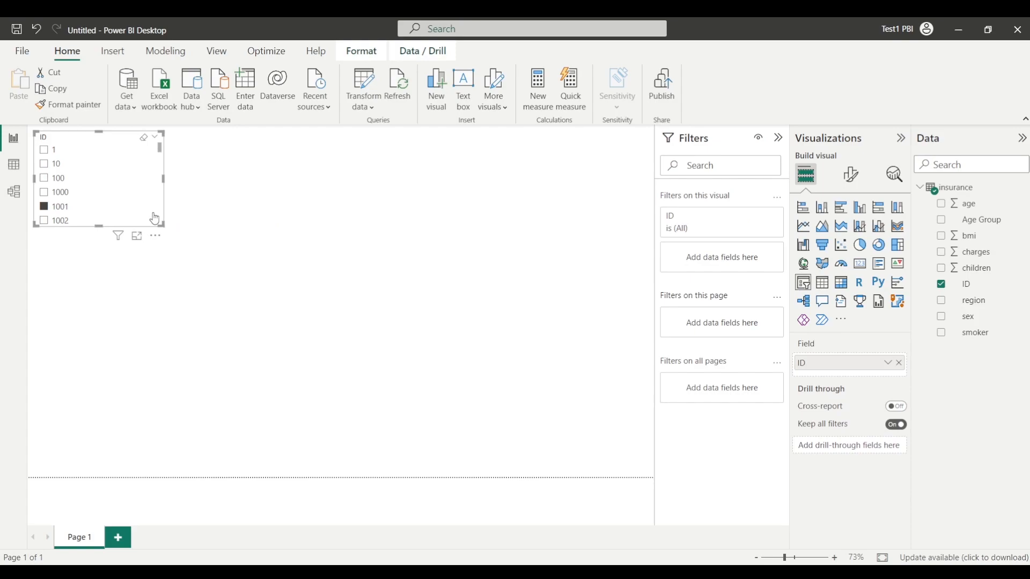
{"action": "left_click", "coordinate": [144, 139]}
{"action": "left_click", "coordinate": [394, 164]}
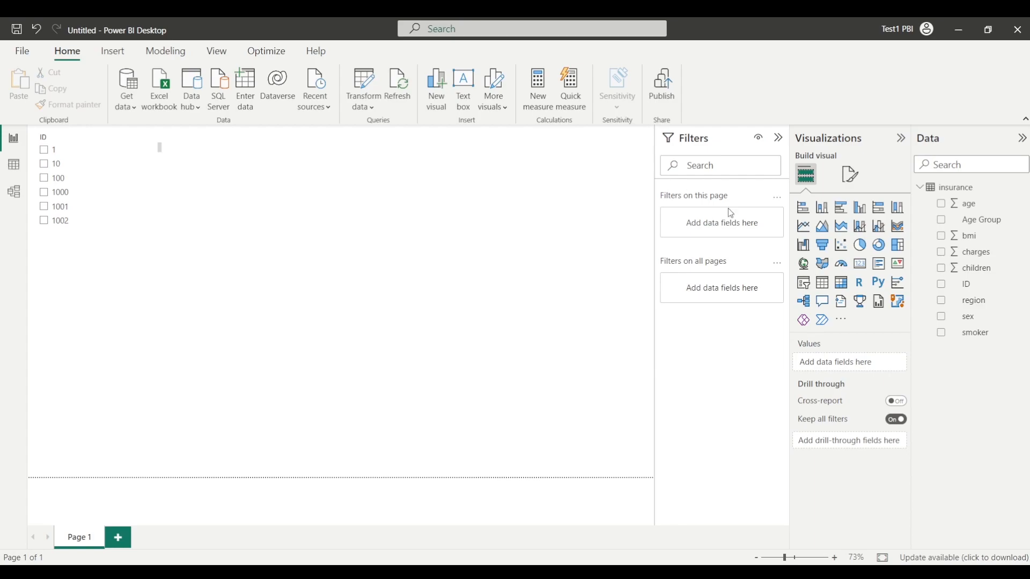
- Add a card visual beside the ID slicer at the page's upper edge, and make it slightly wider and shorter
{"action": "left_click", "coordinate": [860, 272]}
{"action": "left_click_drag", "start_coordinate": [168, 289], "coordinate": [246, 187]}
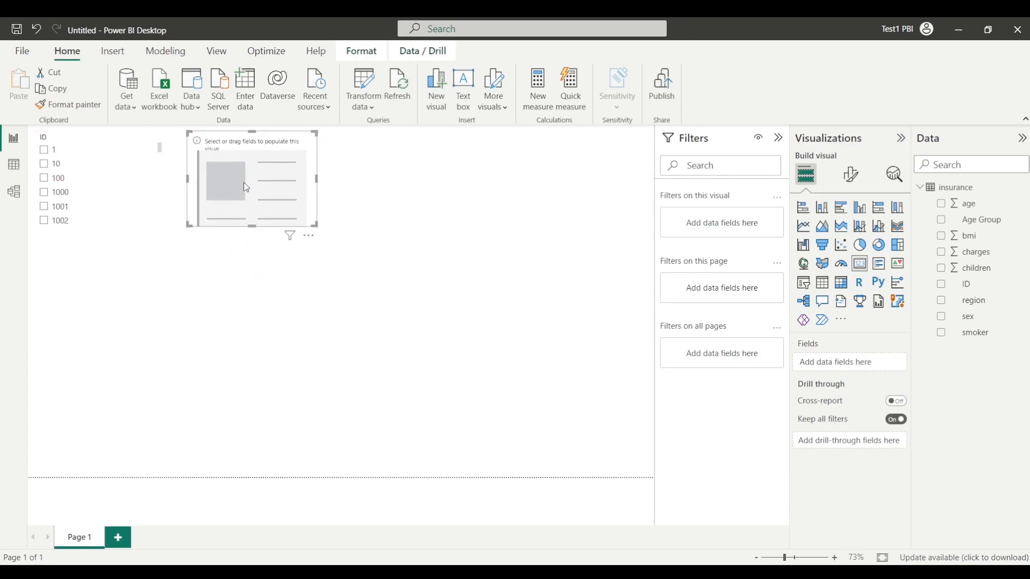
{"action": "left_click_drag", "start_coordinate": [316, 224], "coordinate": [330, 196]}
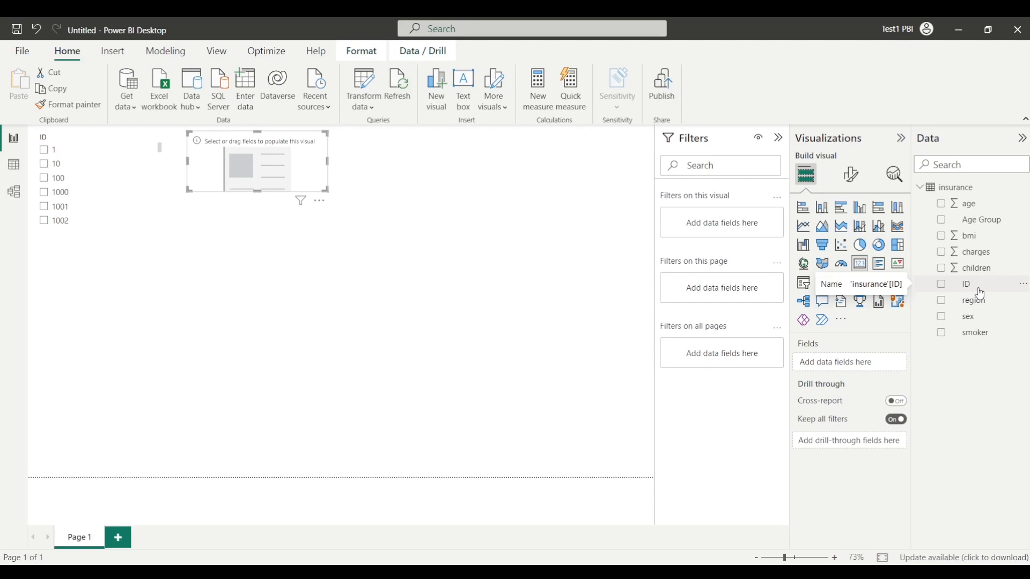
- Add the ID field to the card and summarize it as Count (Distinct)
{"action": "left_click", "coordinate": [943, 288]}
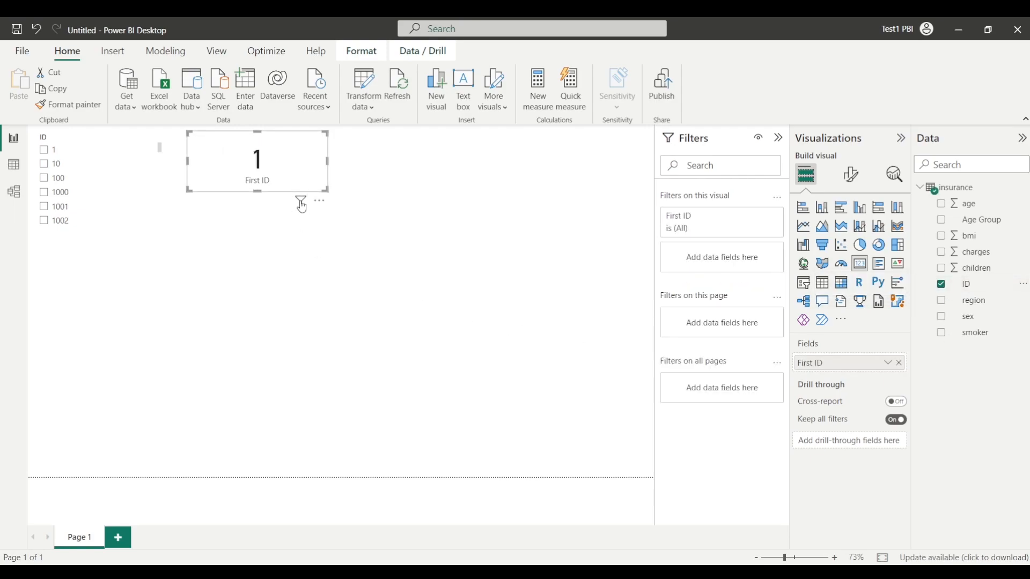
{"action": "left_click", "coordinate": [889, 364]}
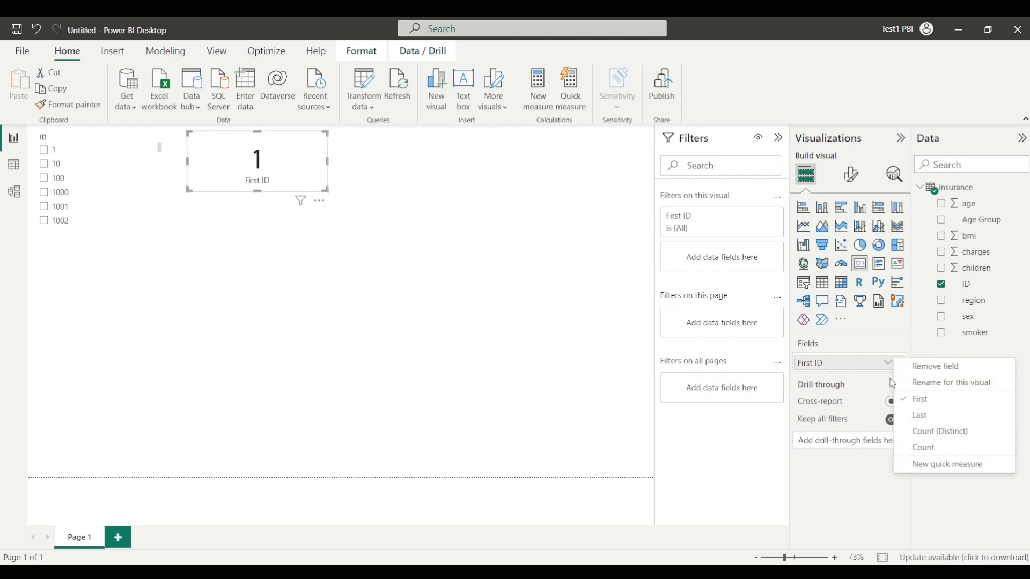
{"action": "left_click", "coordinate": [975, 434]}
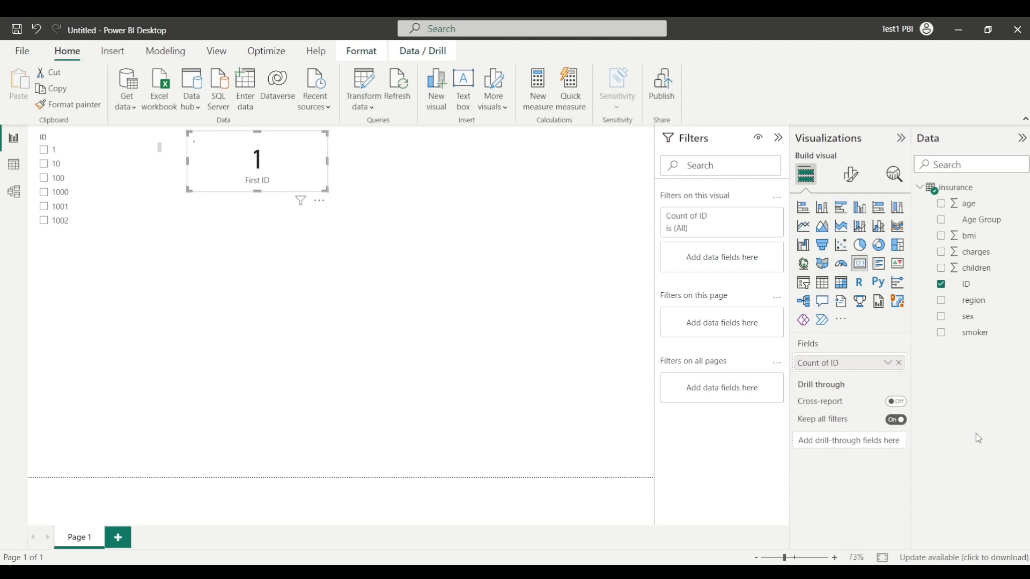
- Turn on the visual border for the ID count card and deselect the card
{"action": "left_click", "coordinate": [461, 328]}
{"action": "left_click", "coordinate": [313, 183]}
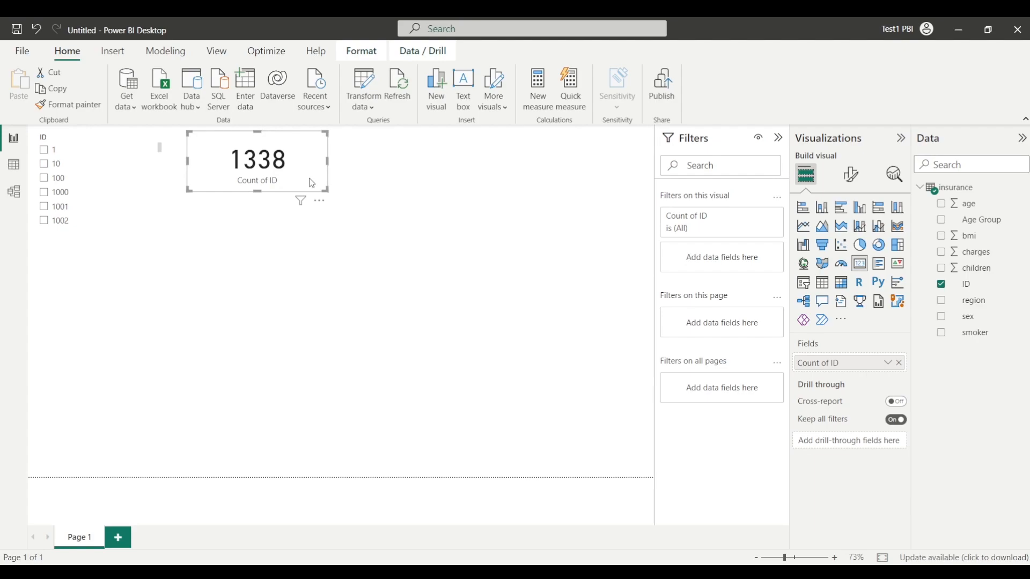
{"action": "left_click", "coordinate": [368, 195]}
{"action": "left_click", "coordinate": [315, 182]}
{"action": "left_click", "coordinate": [851, 177]}
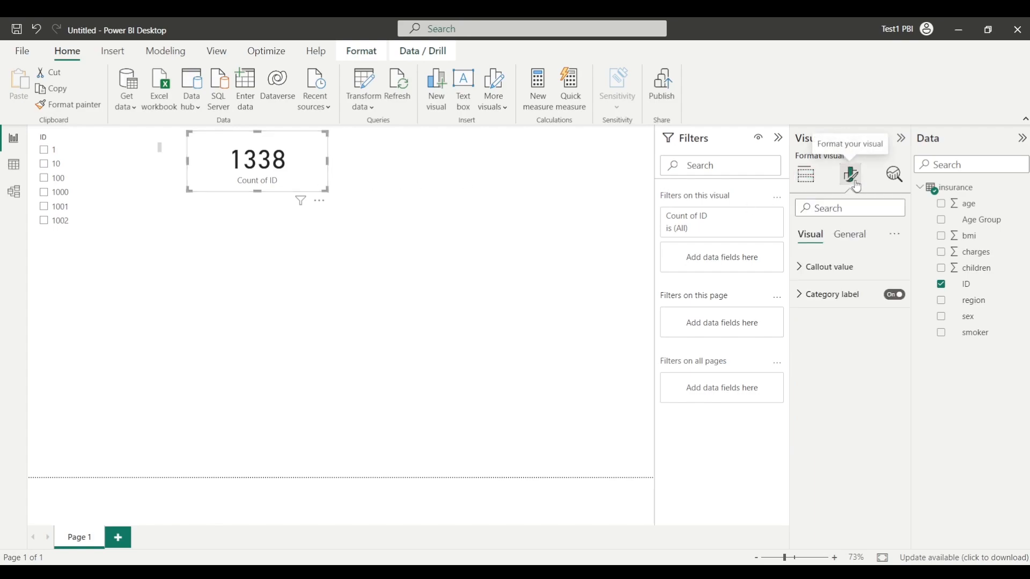
{"action": "left_click", "coordinate": [861, 246]}
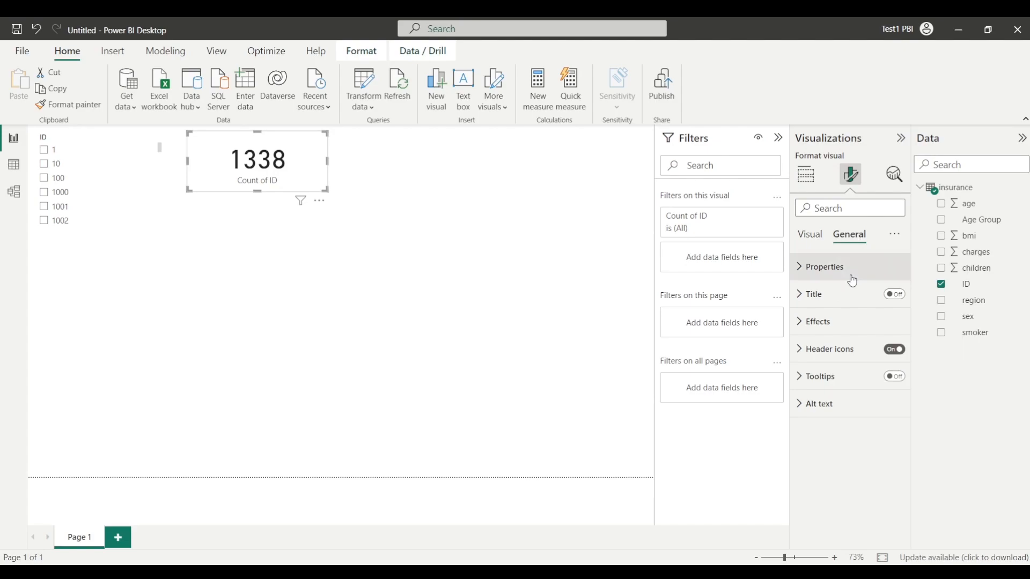
{"action": "left_click", "coordinate": [812, 326]}
{"action": "left_click", "coordinate": [896, 469]}
{"action": "left_click", "coordinate": [407, 407]}
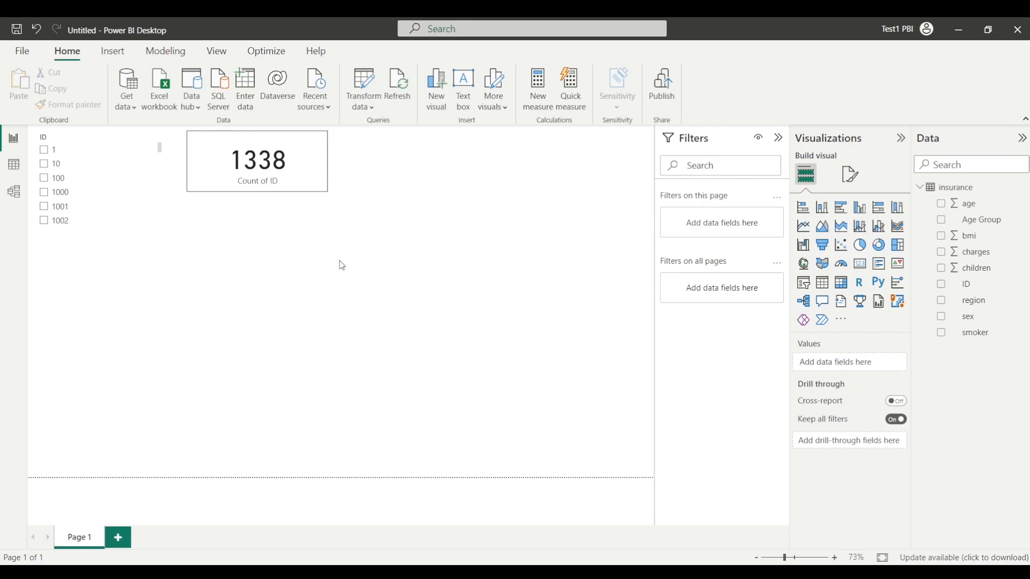
- Change the ID count card's visual border color to light gray and deselect the card
{"action": "left_click", "coordinate": [310, 167]}
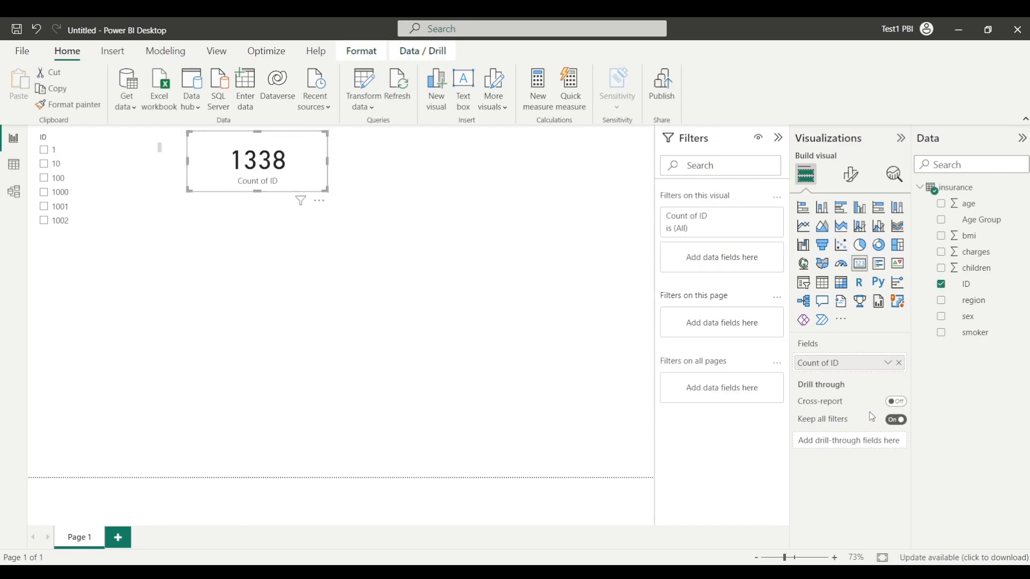
{"action": "left_click", "coordinate": [851, 174]}
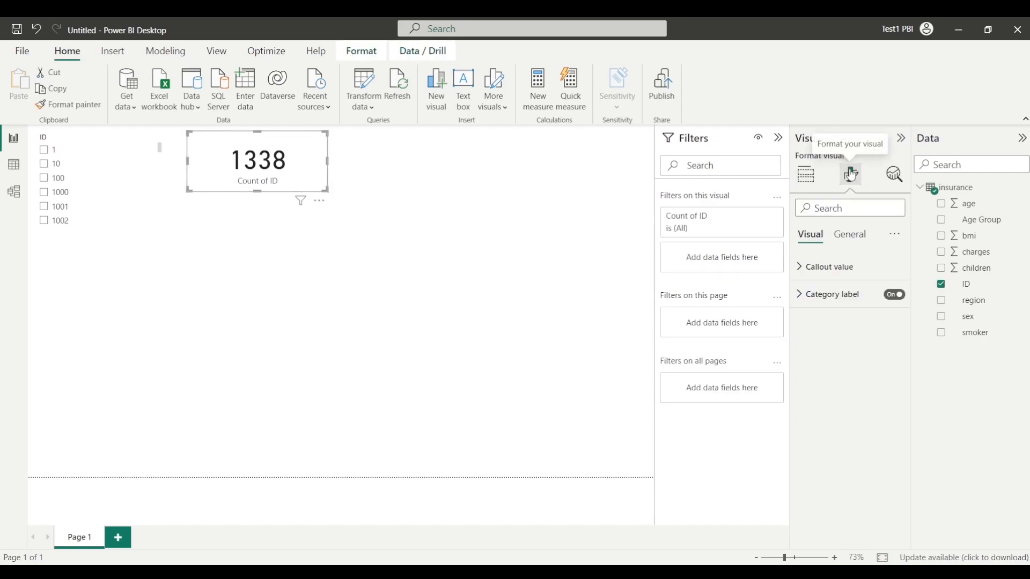
{"action": "left_click", "coordinate": [850, 235]}
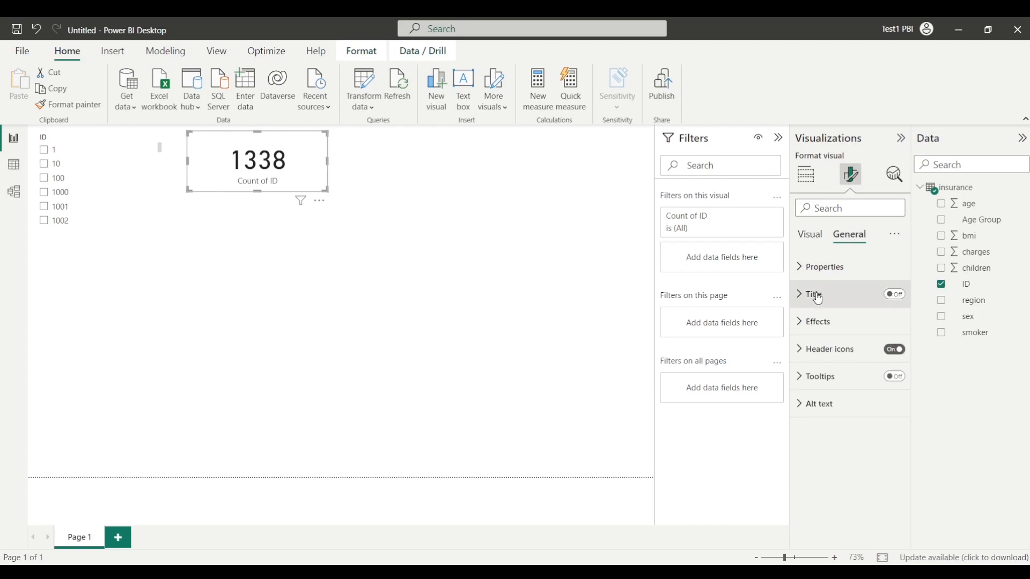
{"action": "left_click", "coordinate": [816, 322]}
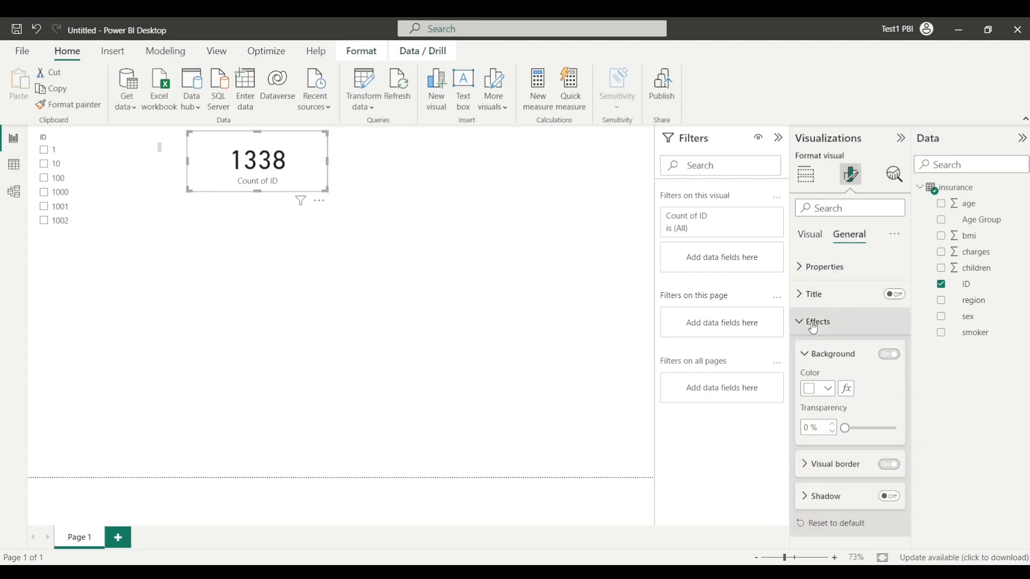
{"action": "left_click", "coordinate": [836, 465]}
{"action": "scroll", "coordinate": [836, 466], "scroll_direction": "down", "scroll_amount": 2}
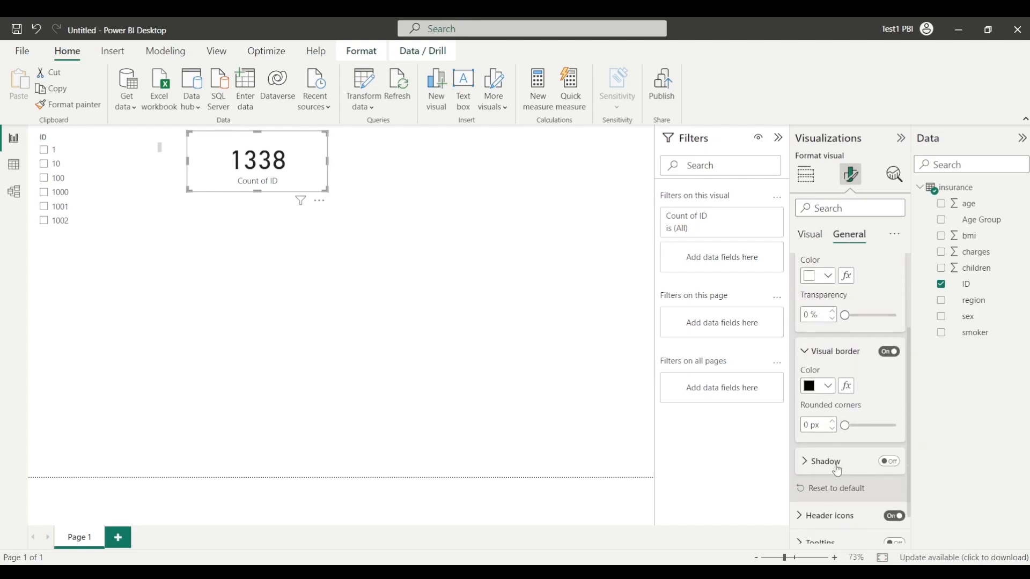
{"action": "left_click", "coordinate": [828, 387]}
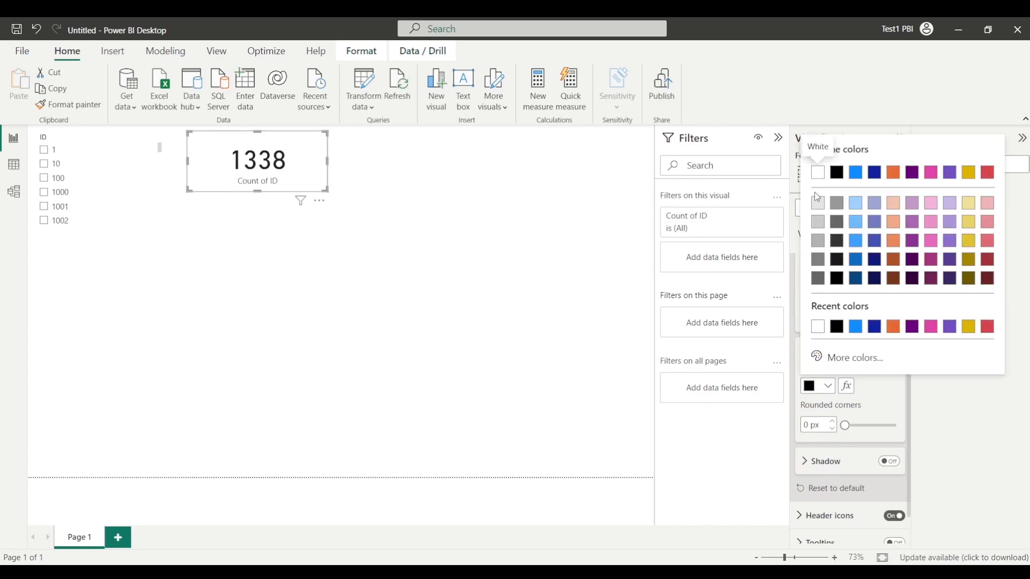
{"action": "left_click", "coordinate": [819, 223]}
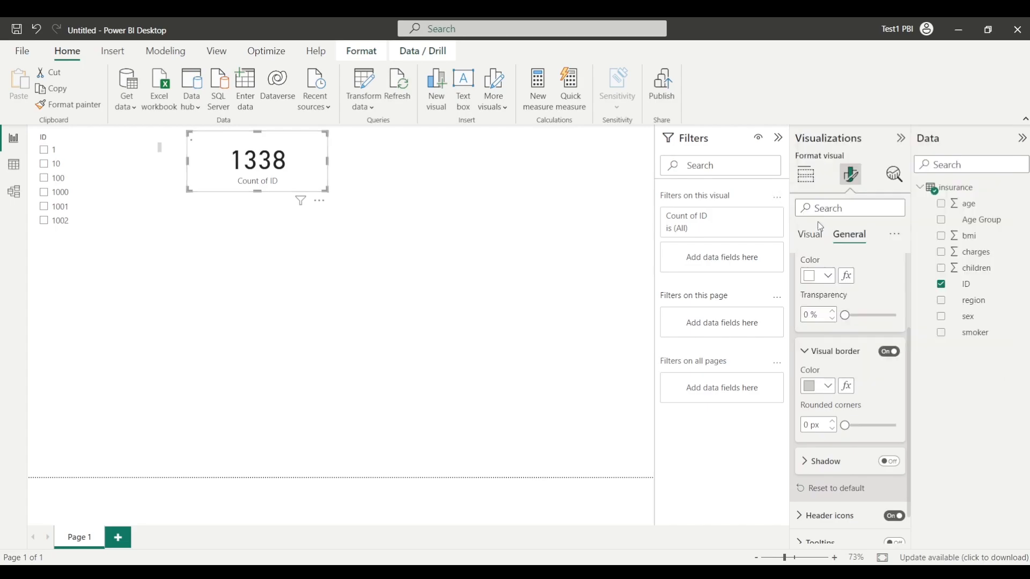
{"action": "left_click", "coordinate": [352, 219]}
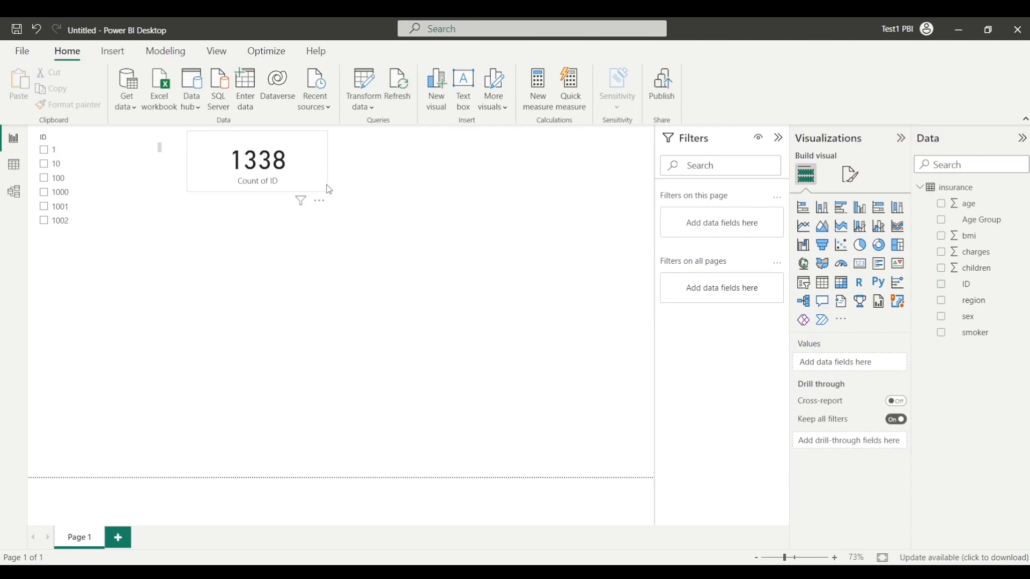
- Rename the card's ID count field to "Number of Customers" for this visual and deselect the card
{"action": "left_click", "coordinate": [303, 182]}
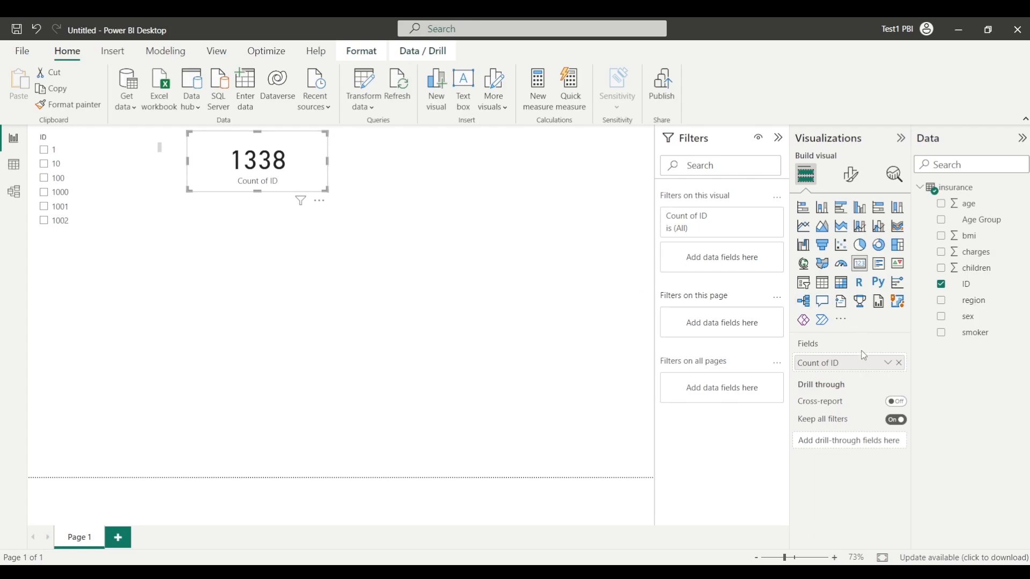
{"action": "double_click", "coordinate": [844, 364]}
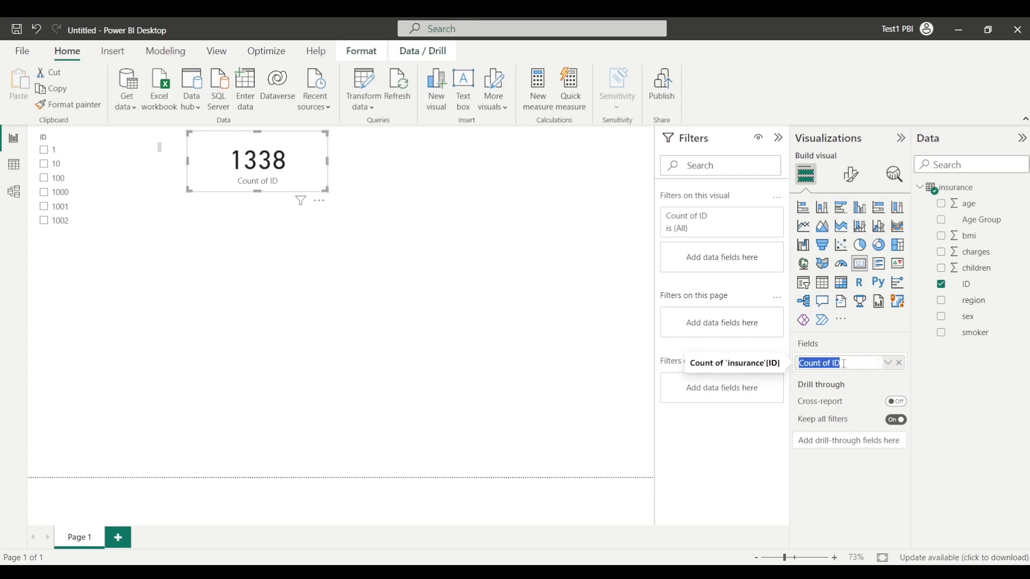
{"action": "type", "text": "N"}
{"action": "key", "text": "Caps_Lock"}
{"action": "type", "text": "umbe"}
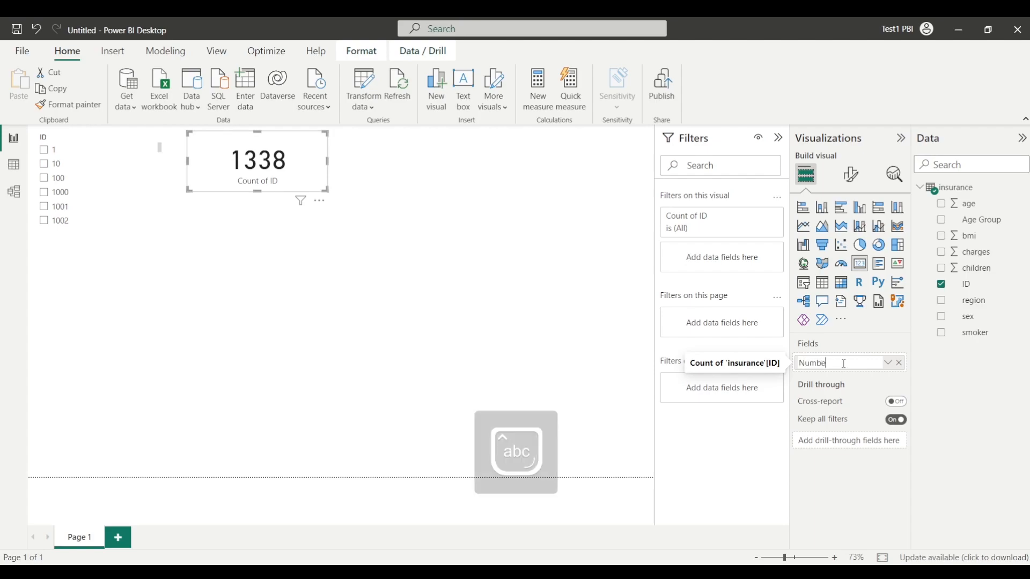
{"action": "type", "text": "r of Customers"}
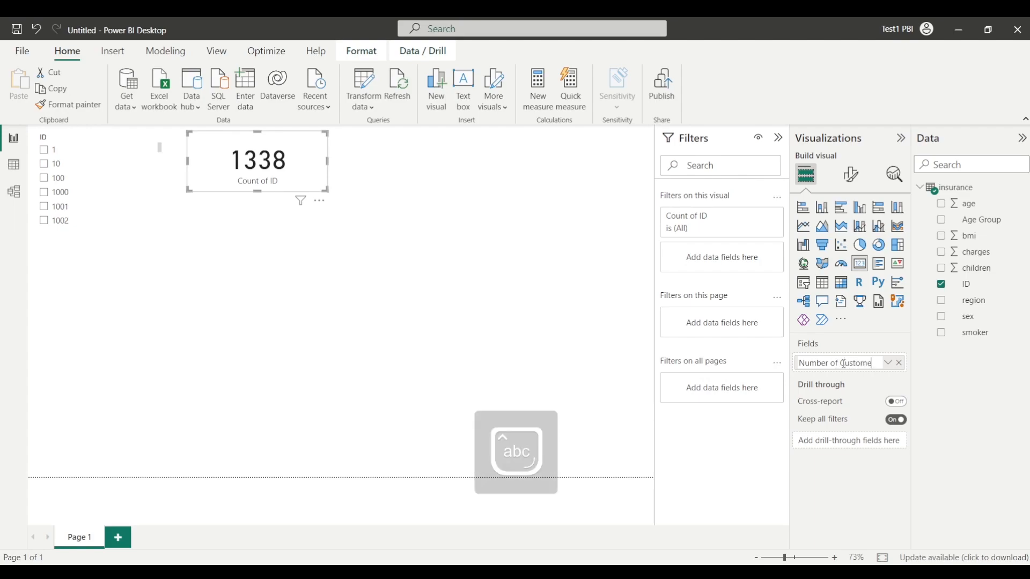
{"action": "key", "text": "Return"}
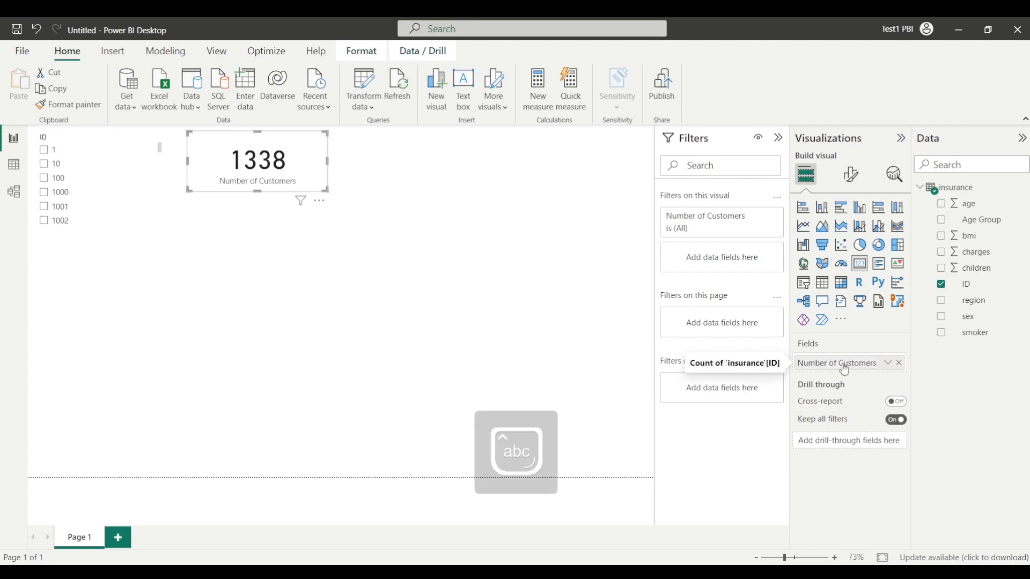
{"action": "left_click", "coordinate": [389, 209]}
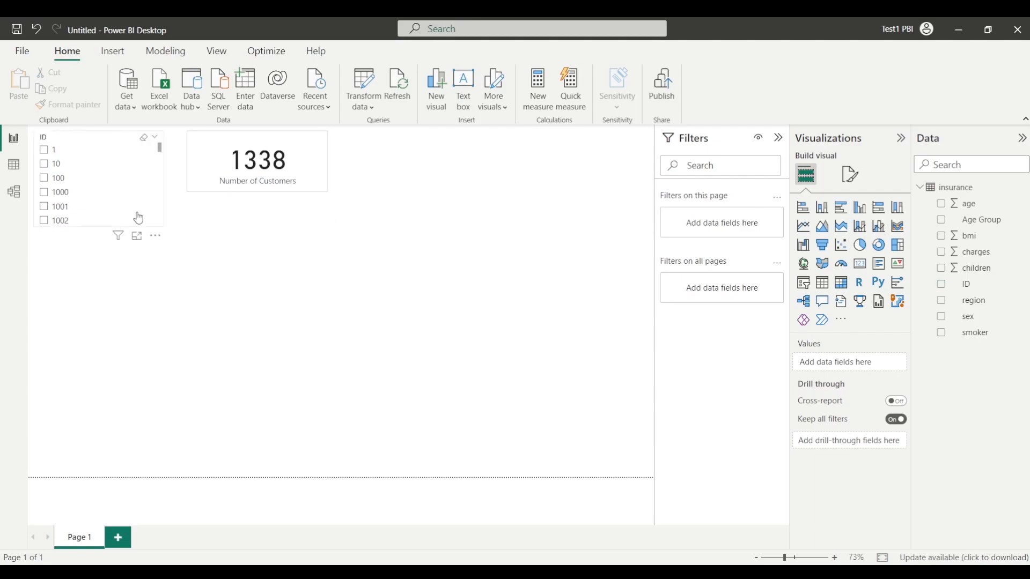
- Turn on the visual border for the ID slicer, color it the same light gray as the card's, and deselect the slicer
{"action": "left_click", "coordinate": [107, 142]}
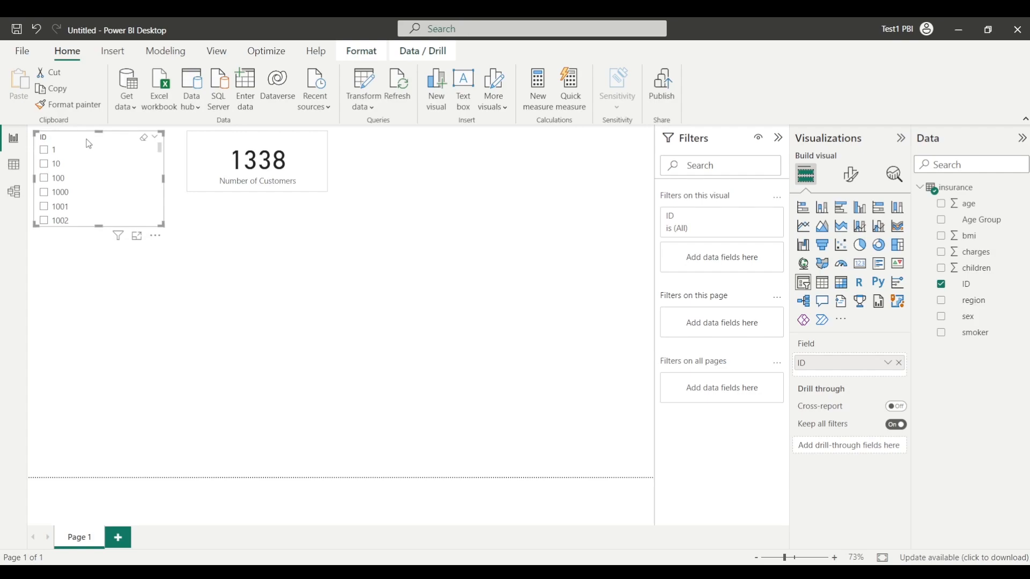
{"action": "left_click", "coordinate": [855, 182]}
{"action": "left_click", "coordinate": [847, 238]}
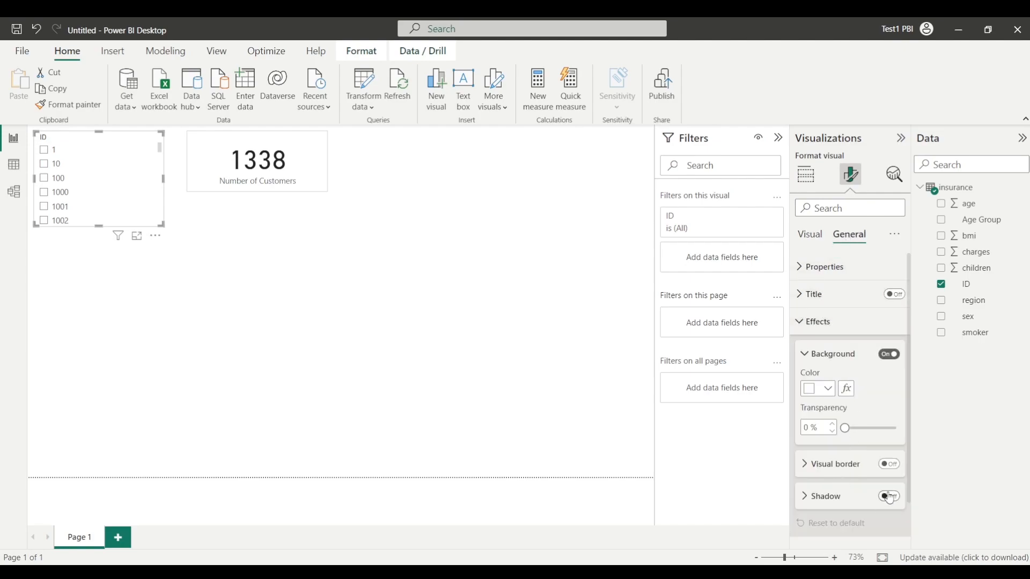
{"action": "left_click", "coordinate": [893, 466]}
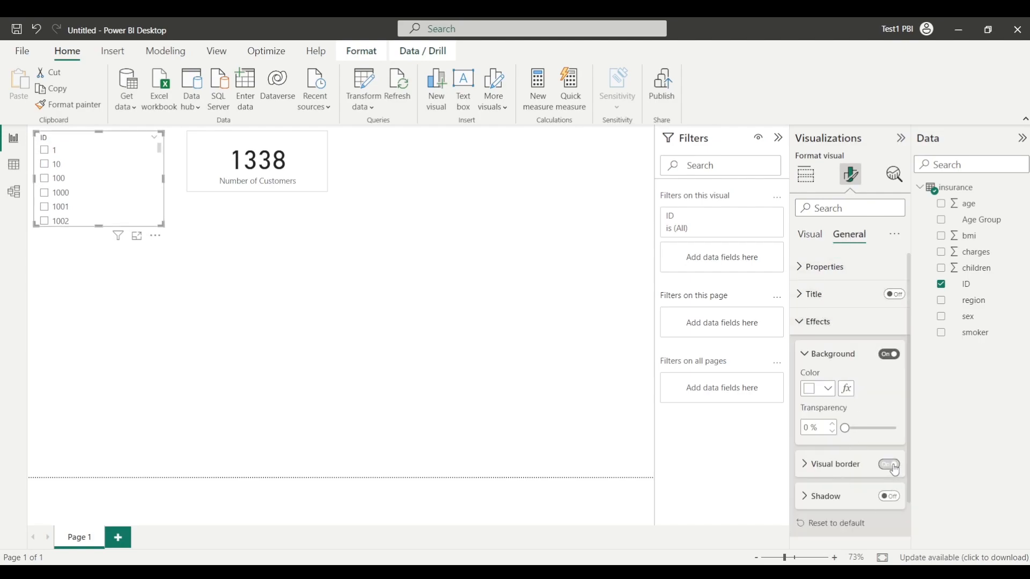
{"action": "left_click", "coordinate": [839, 466]}
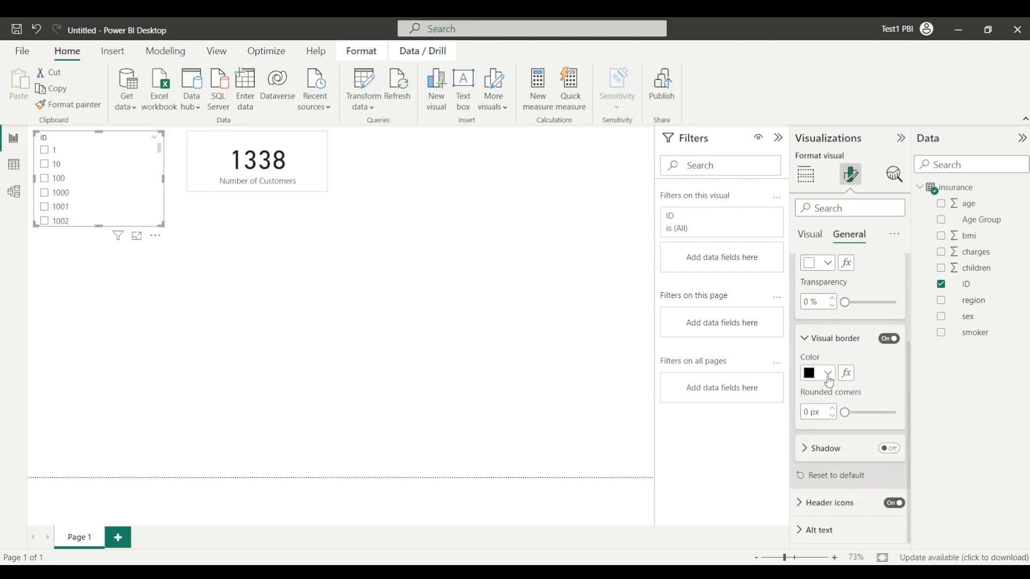
{"action": "left_click", "coordinate": [829, 379]}
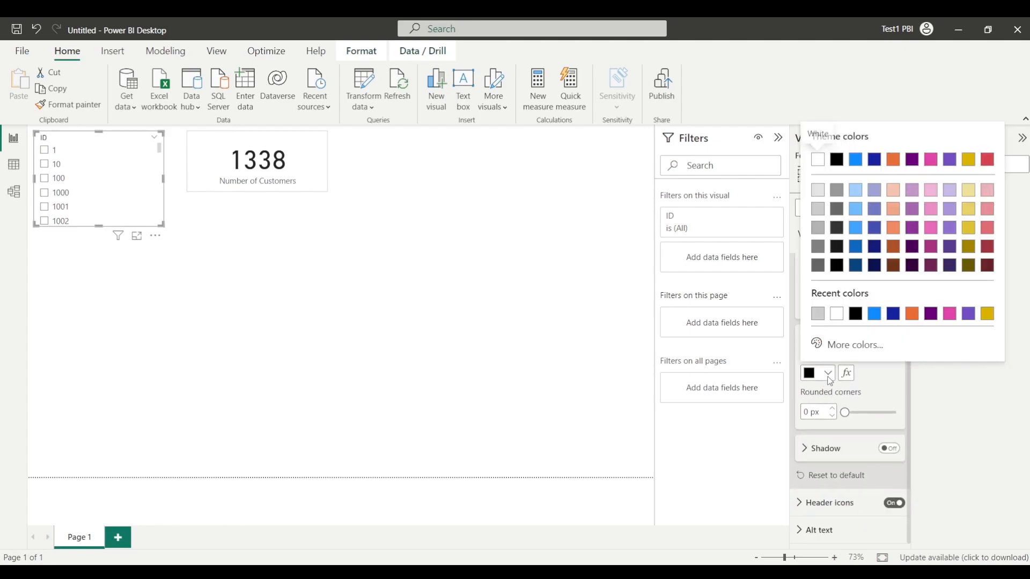
{"action": "left_click", "coordinate": [818, 210]}
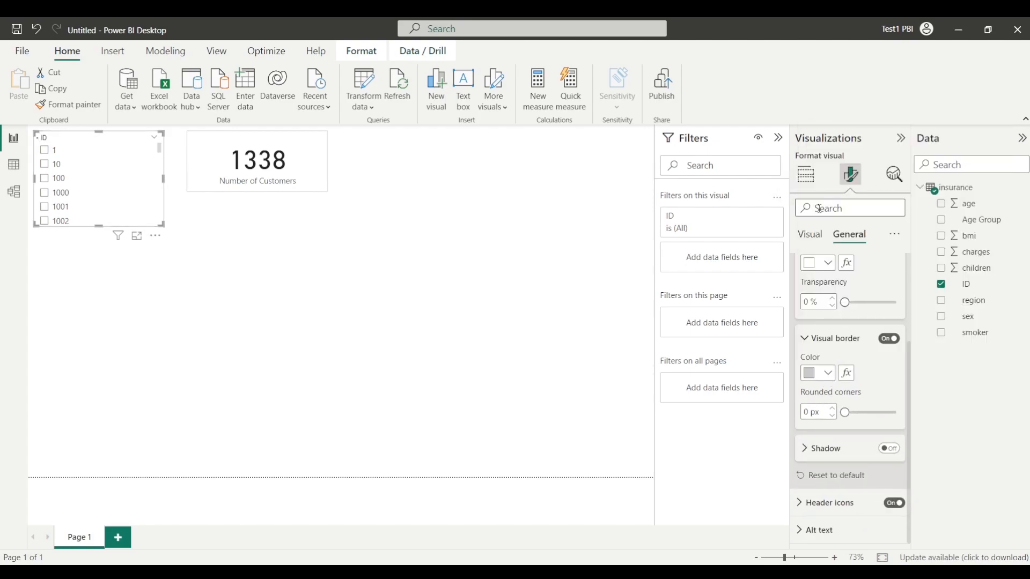
{"action": "left_click", "coordinate": [324, 287]}
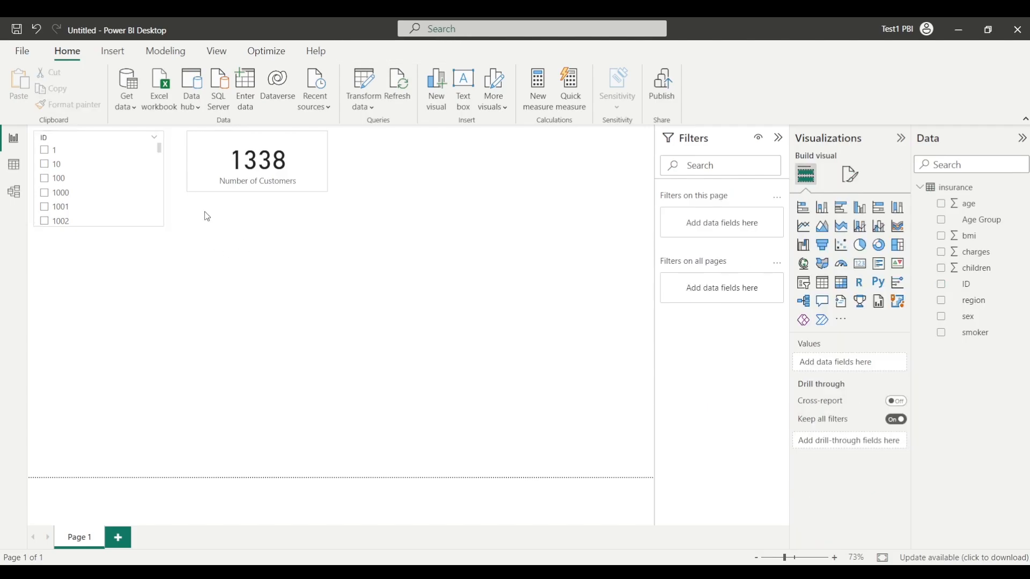
- Set the ID slicer's header text to Arial Black at size 17, trying italic style and removing it again
{"action": "left_click", "coordinate": [106, 142]}
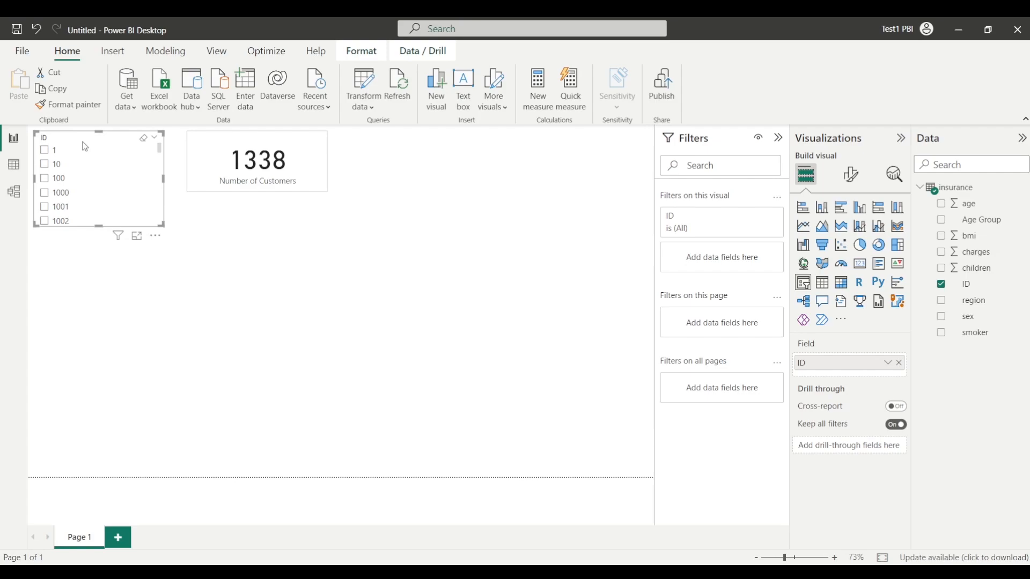
{"action": "left_click", "coordinate": [851, 177]}
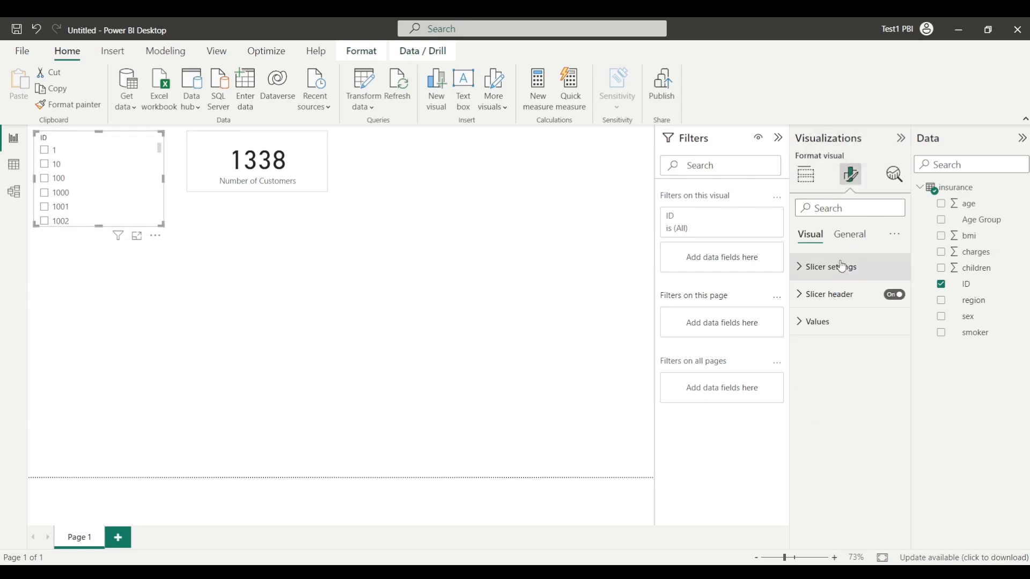
{"action": "left_click", "coordinate": [809, 296]}
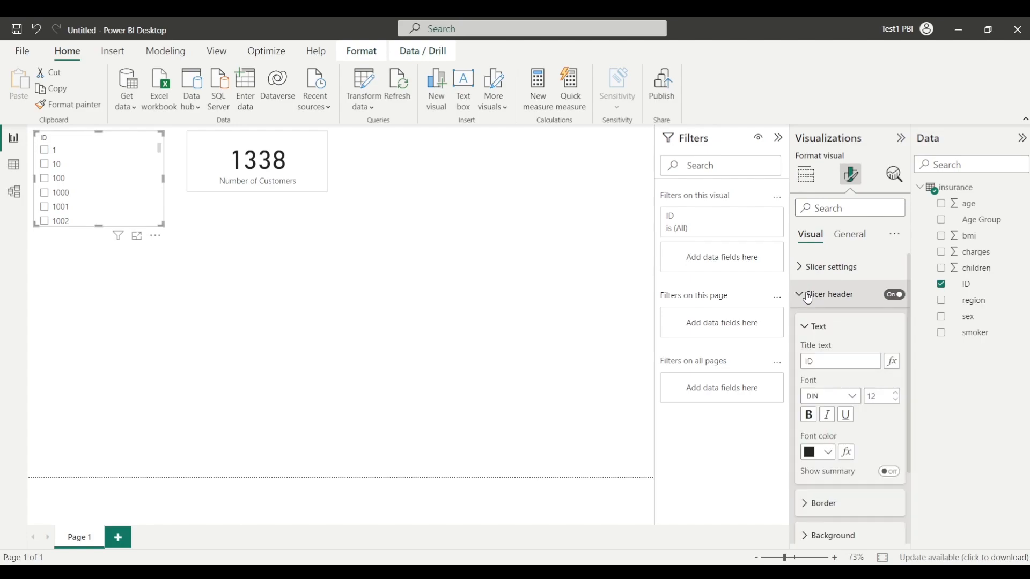
{"action": "left_click", "coordinate": [856, 400]}
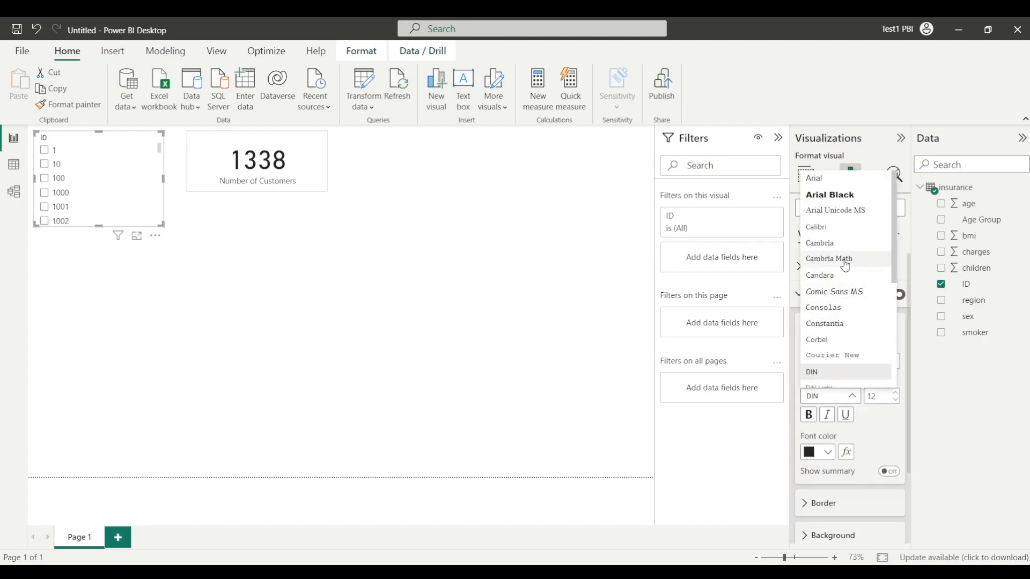
{"action": "left_click", "coordinate": [836, 204]}
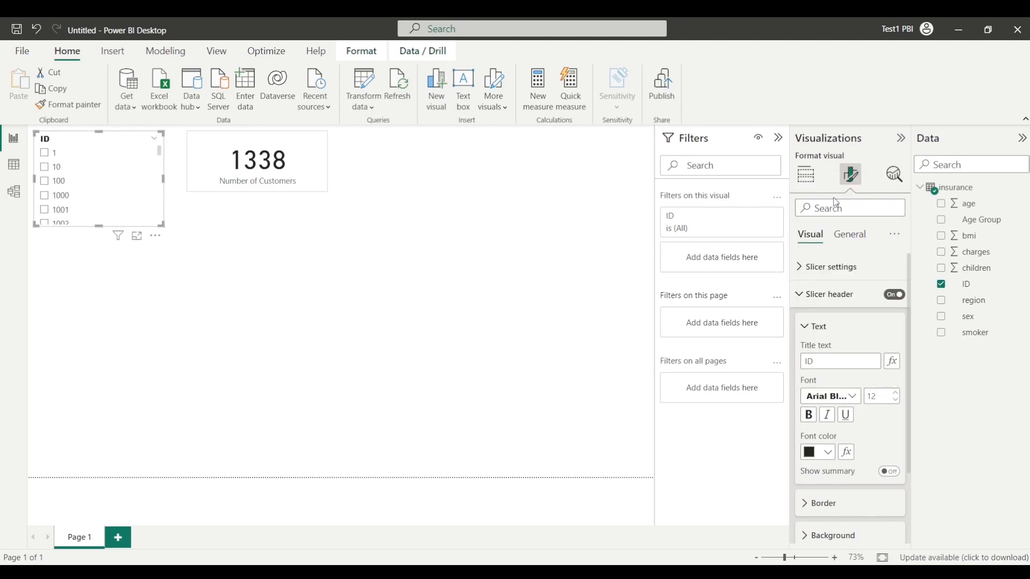
{"action": "left_click", "coordinate": [896, 393]}
{"action": "left_click", "coordinate": [895, 394]}
{"action": "left_click", "coordinate": [895, 393]}
{"action": "left_click", "coordinate": [896, 394]}
{"action": "left_click", "coordinate": [896, 394]}
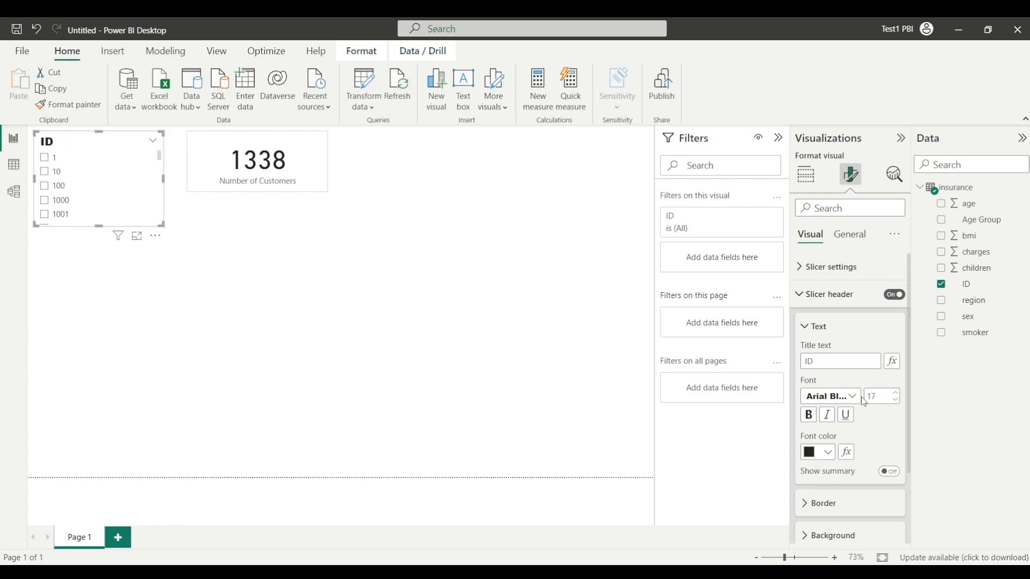
{"action": "left_click", "coordinate": [828, 416]}
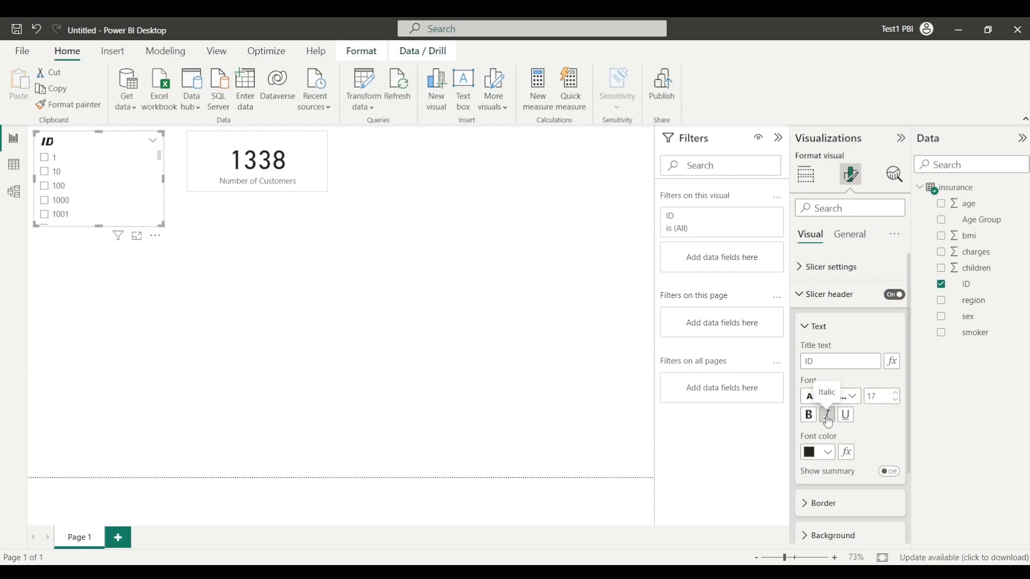
{"action": "left_click", "coordinate": [828, 422]}
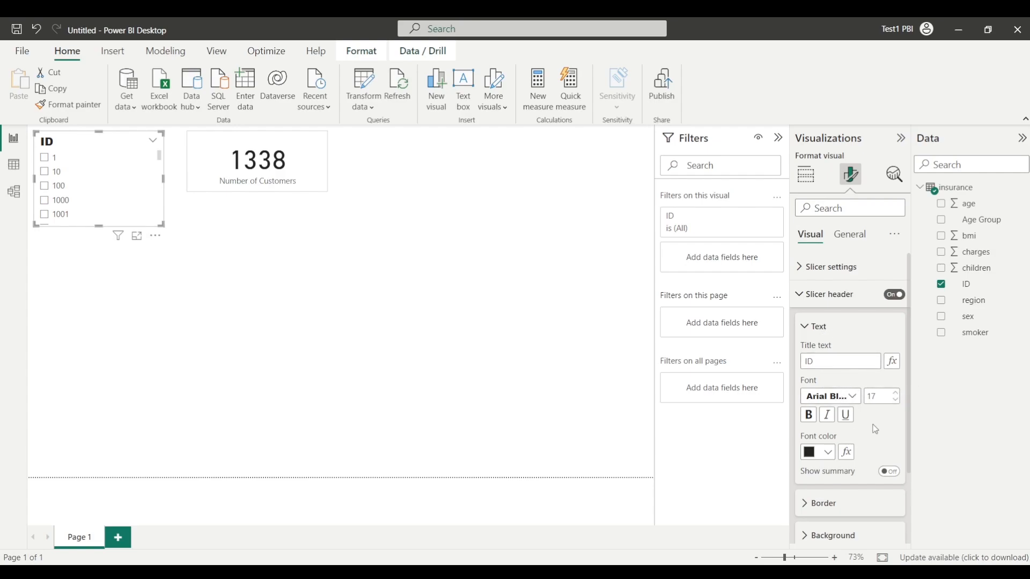
- Try orange and purple as the ID slicer's header font color and settle on black
{"action": "scroll", "coordinate": [875, 430], "scroll_direction": "down", "scroll_amount": 3}
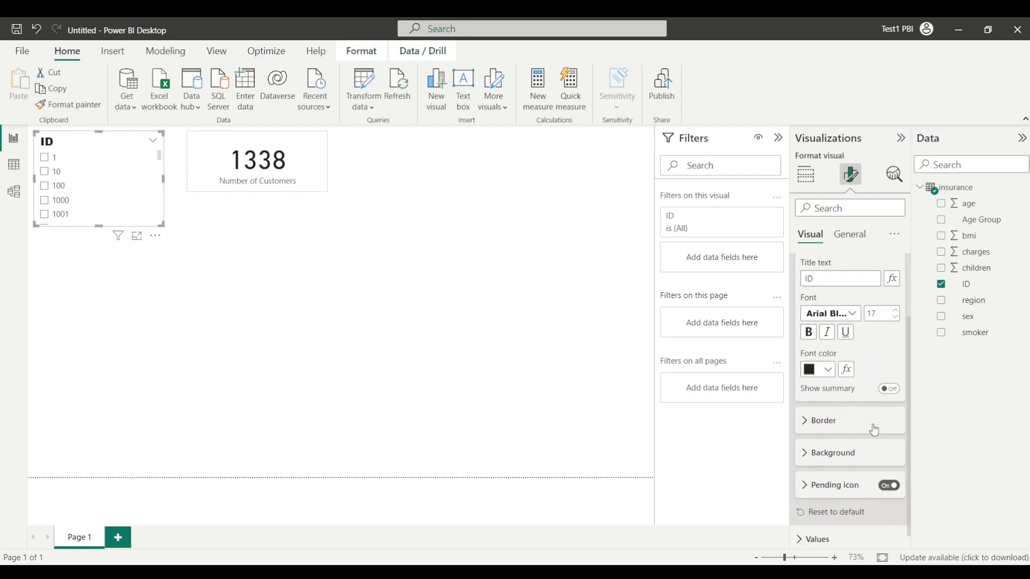
{"action": "scroll", "coordinate": [875, 429], "scroll_direction": "up", "scroll_amount": 3}
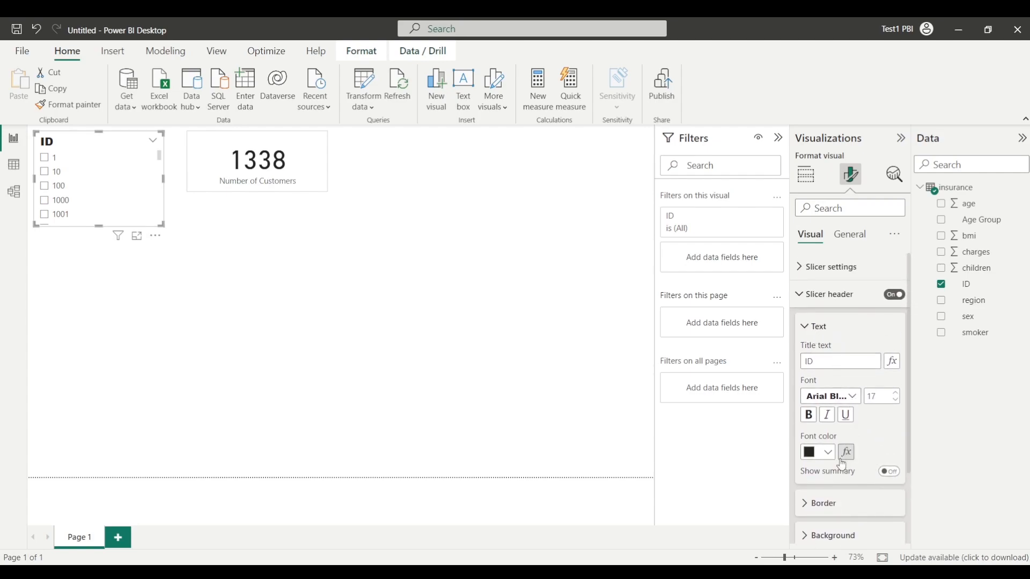
{"action": "left_click", "coordinate": [829, 460]}
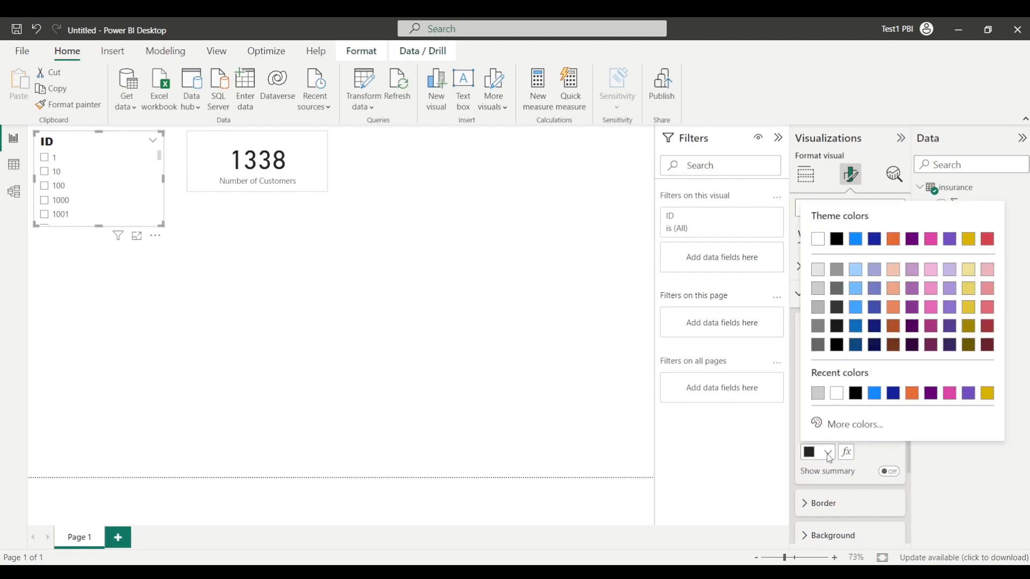
{"action": "left_click", "coordinate": [893, 309]}
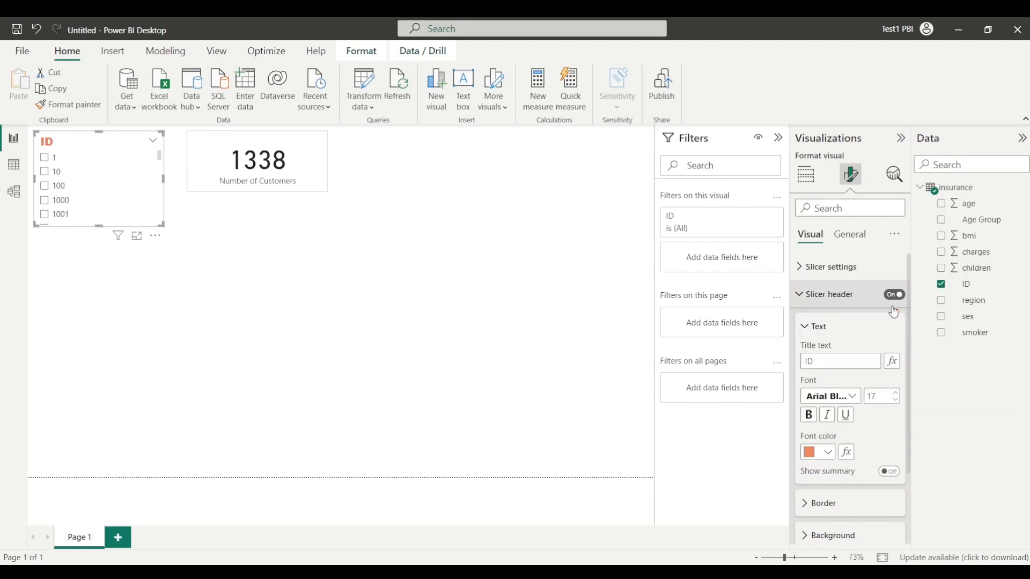
{"action": "left_click", "coordinate": [829, 455]}
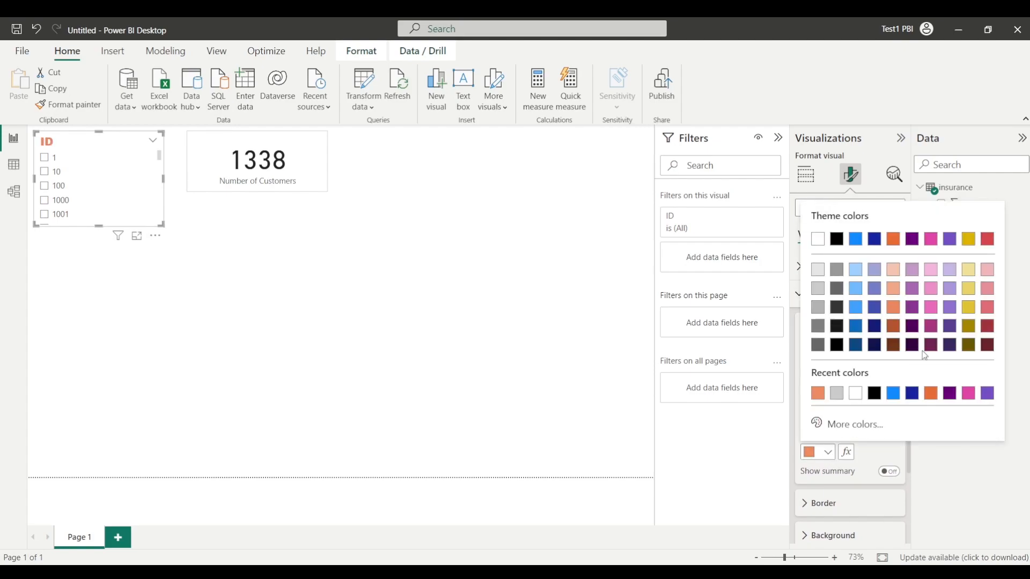
{"action": "left_click", "coordinate": [952, 309]}
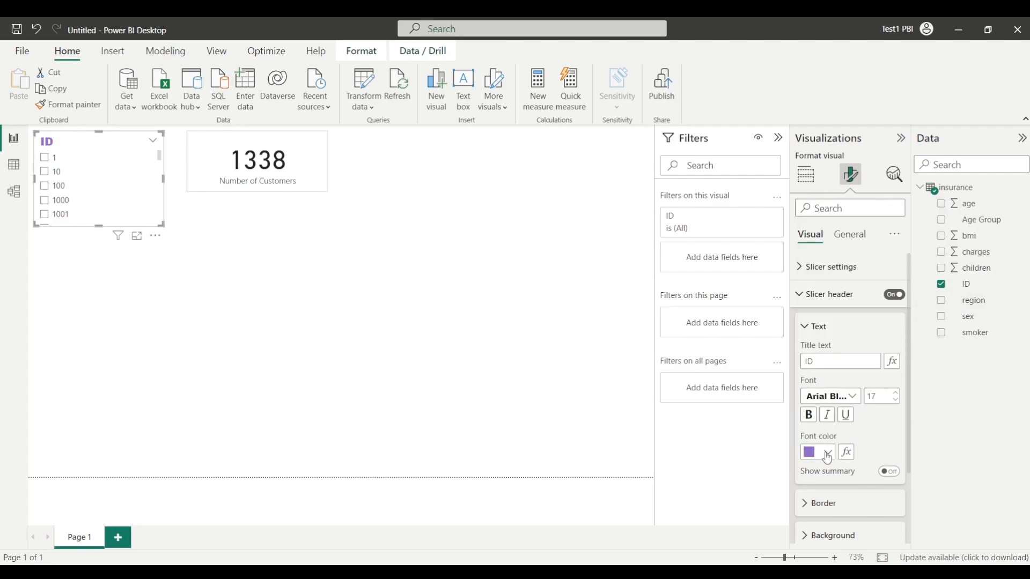
{"action": "left_click", "coordinate": [828, 456]}
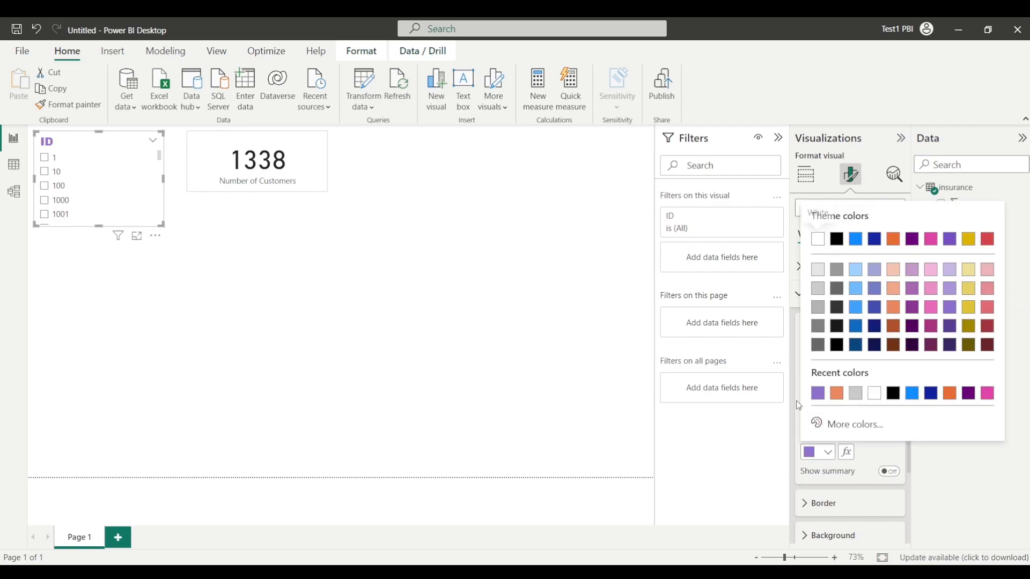
{"action": "left_click", "coordinate": [837, 240]}
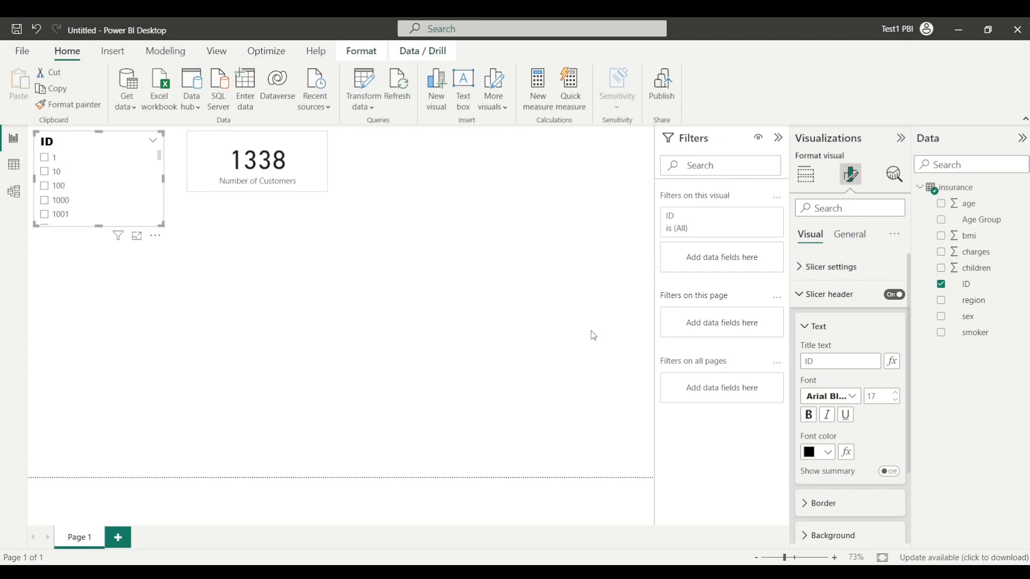
- Reduce the ID slicer to the card's height, widen it toward the card, clear its 1001 selection and deselect it
{"action": "left_click", "coordinate": [150, 213]}
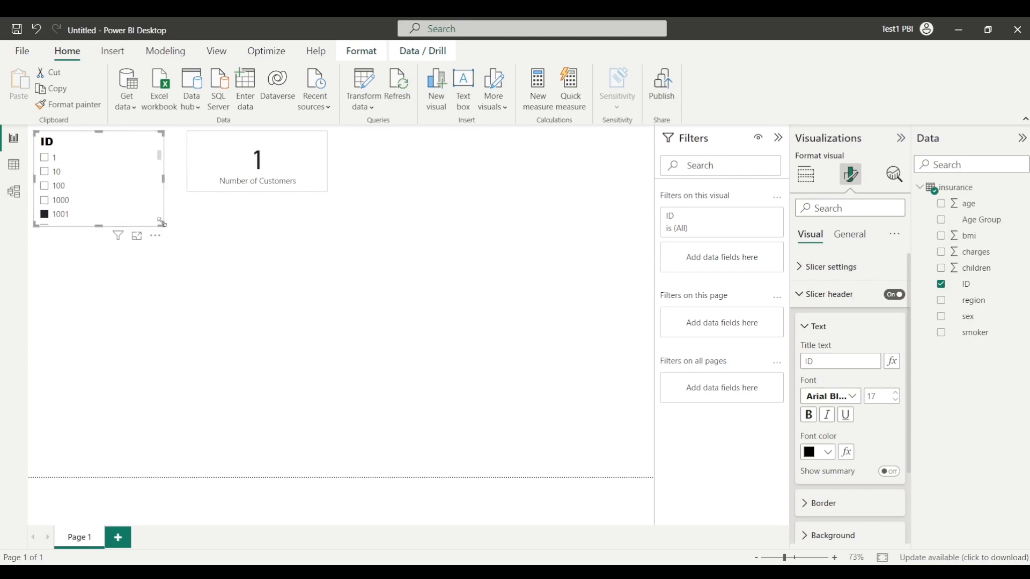
{"action": "left_click_drag", "start_coordinate": [163, 217], "coordinate": [162, 224]}
{"action": "left_click_drag", "start_coordinate": [98, 226], "coordinate": [99, 192]}
{"action": "left_click_drag", "start_coordinate": [163, 160], "coordinate": [178, 160]}
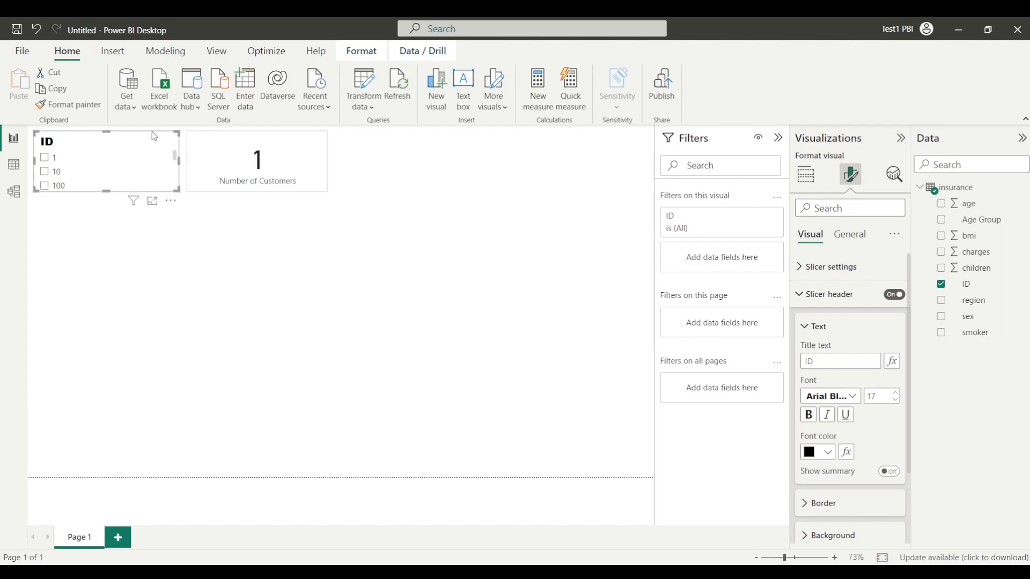
{"action": "left_click", "coordinate": [155, 147]}
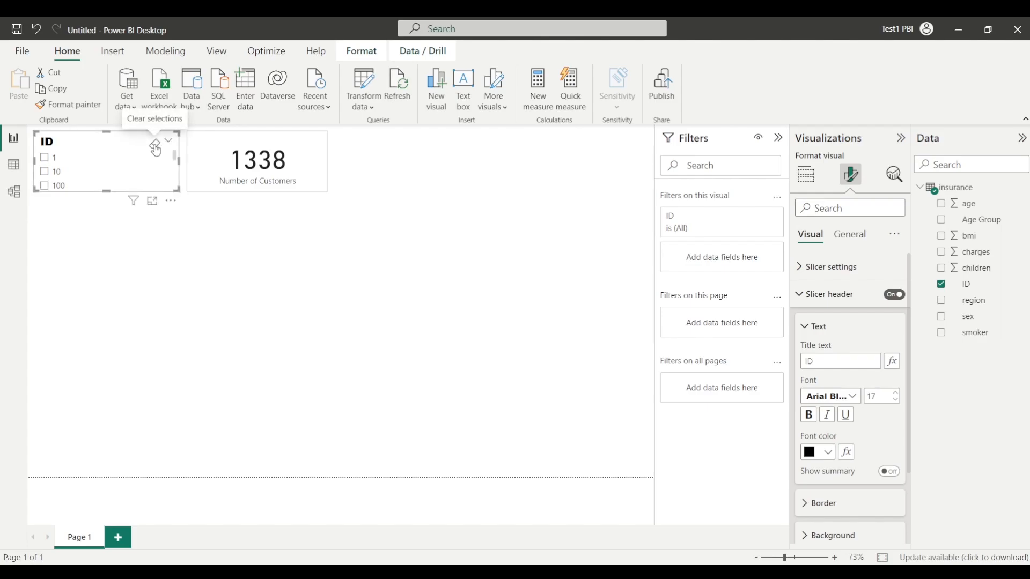
{"action": "left_click", "coordinate": [182, 253]}
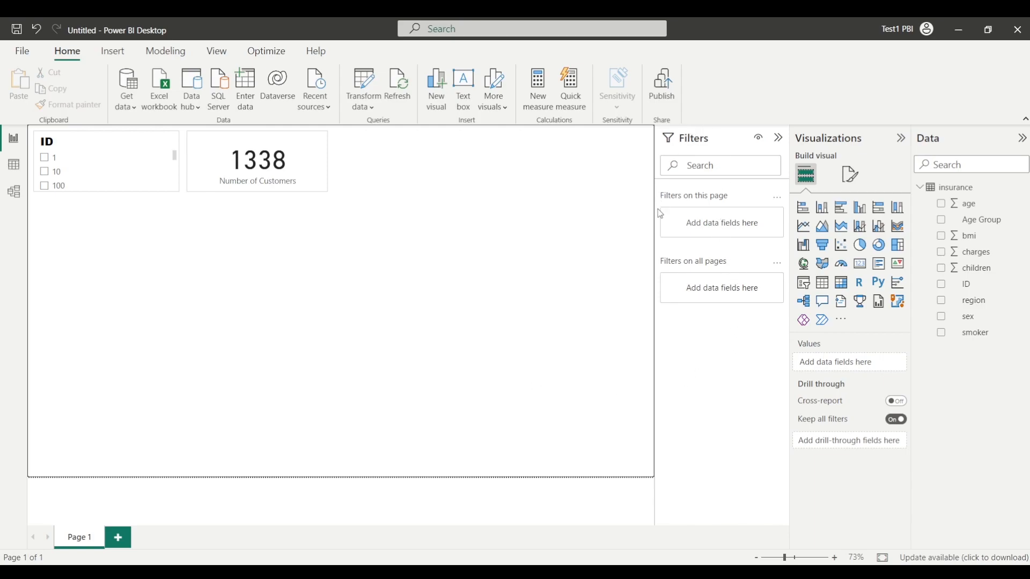
- Hide the Filters pane to give the report canvas more room, leaving no field selected
{"action": "left_click", "coordinate": [227, 56]}
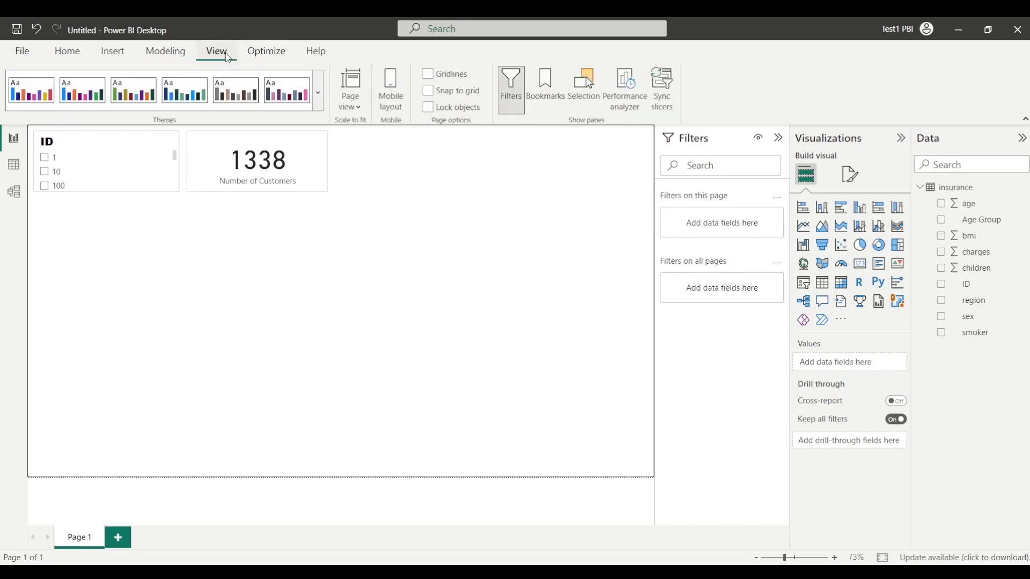
{"action": "left_click", "coordinate": [515, 100]}
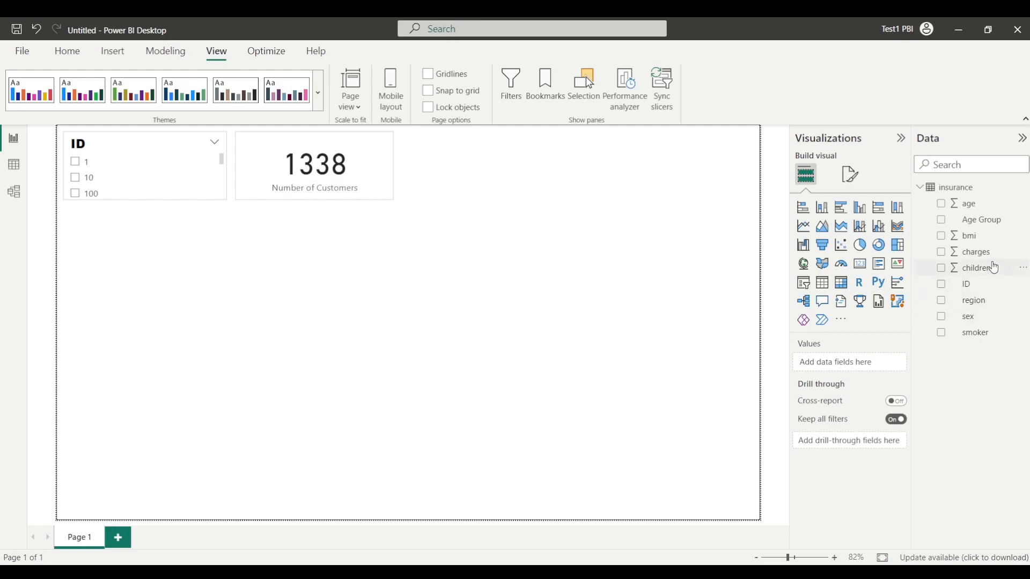
{"action": "left_click", "coordinate": [977, 302]}
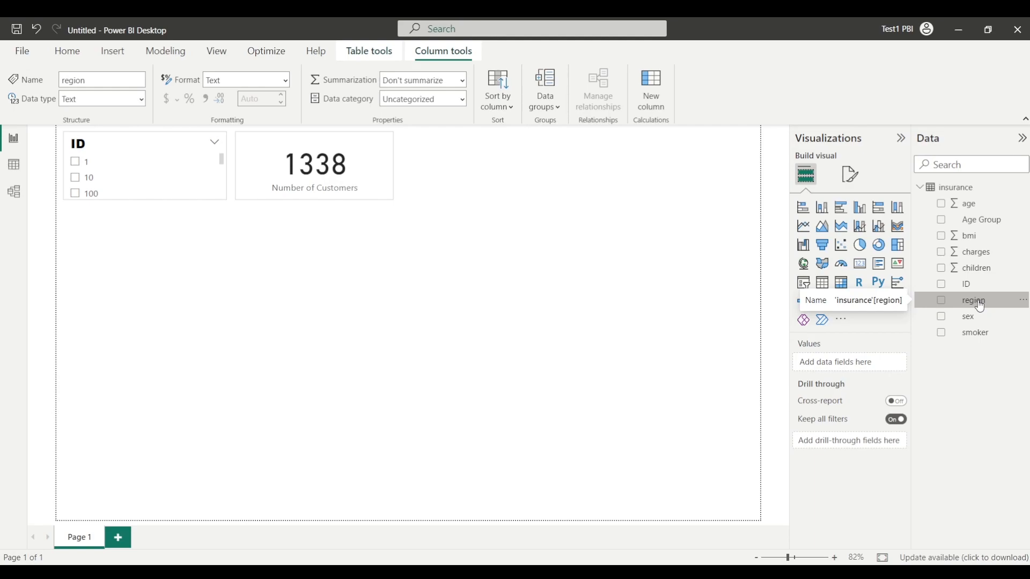
{"action": "left_click", "coordinate": [414, 345]}
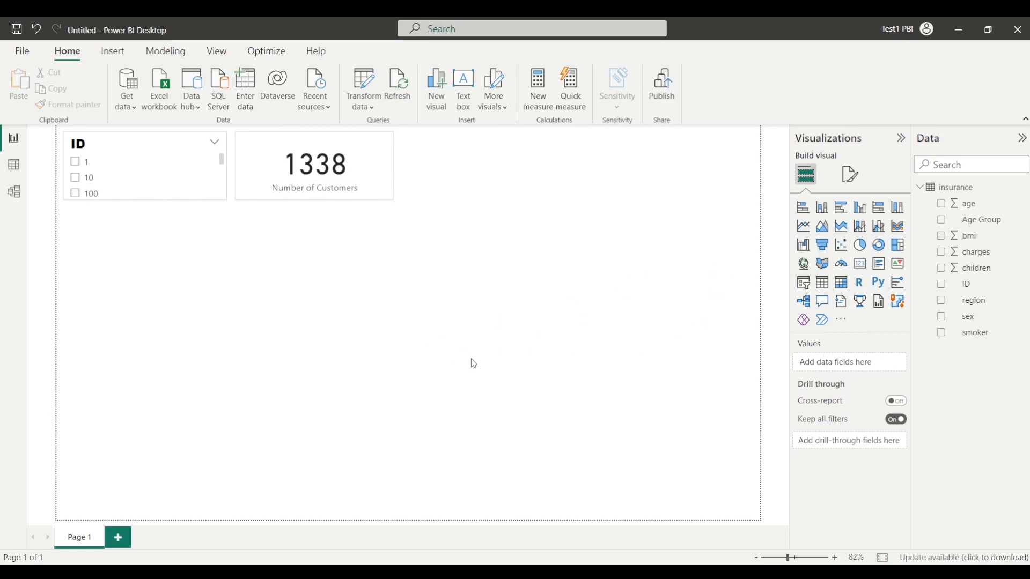
- Add a region slicer directly beneath the ID slicer and make it slightly taller
{"action": "left_click", "coordinate": [810, 284]}
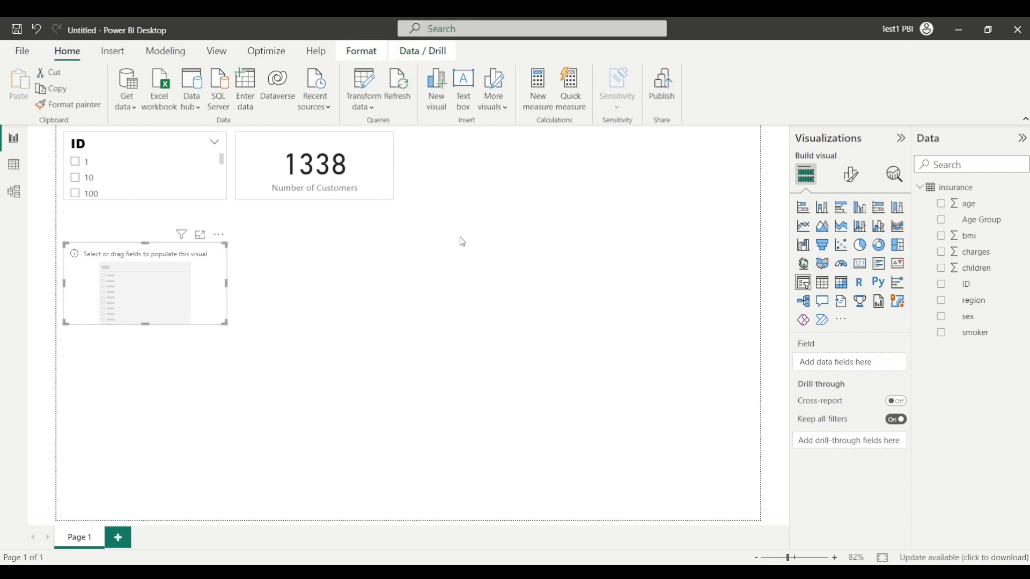
{"action": "left_click_drag", "start_coordinate": [127, 312], "coordinate": [127, 274]}
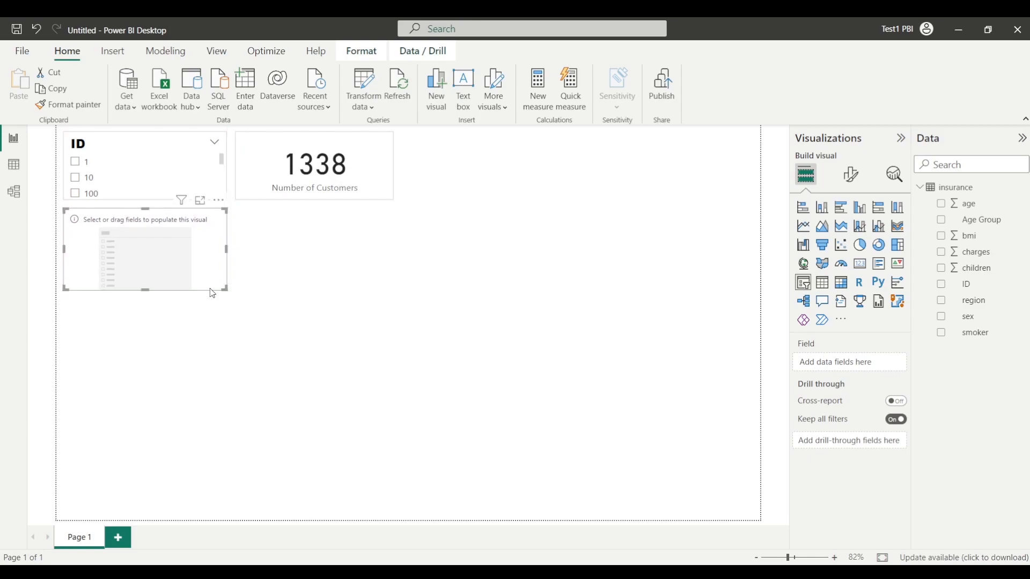
{"action": "left_click_drag", "start_coordinate": [225, 290], "coordinate": [226, 311]}
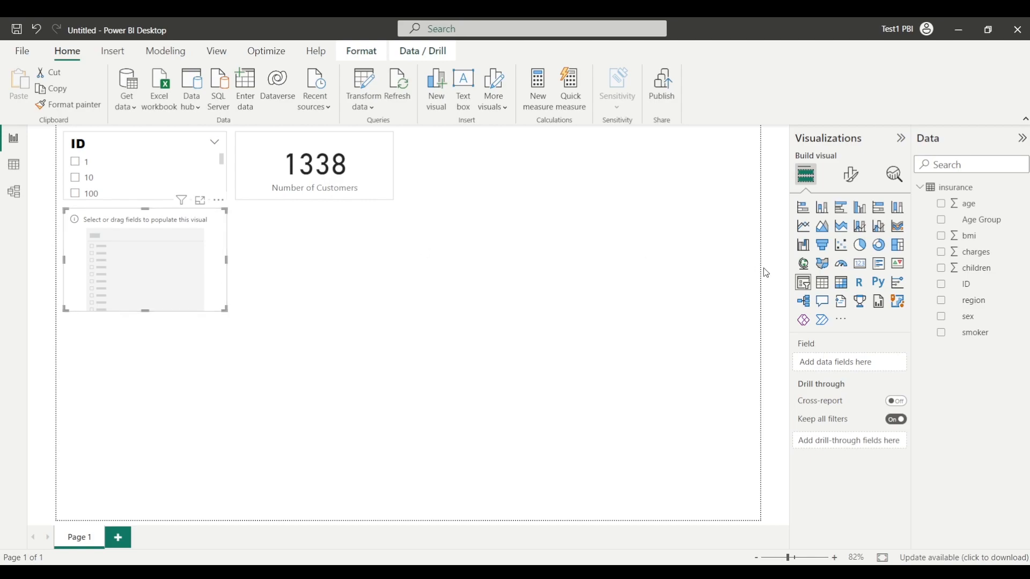
{"action": "left_click", "coordinate": [941, 301]}
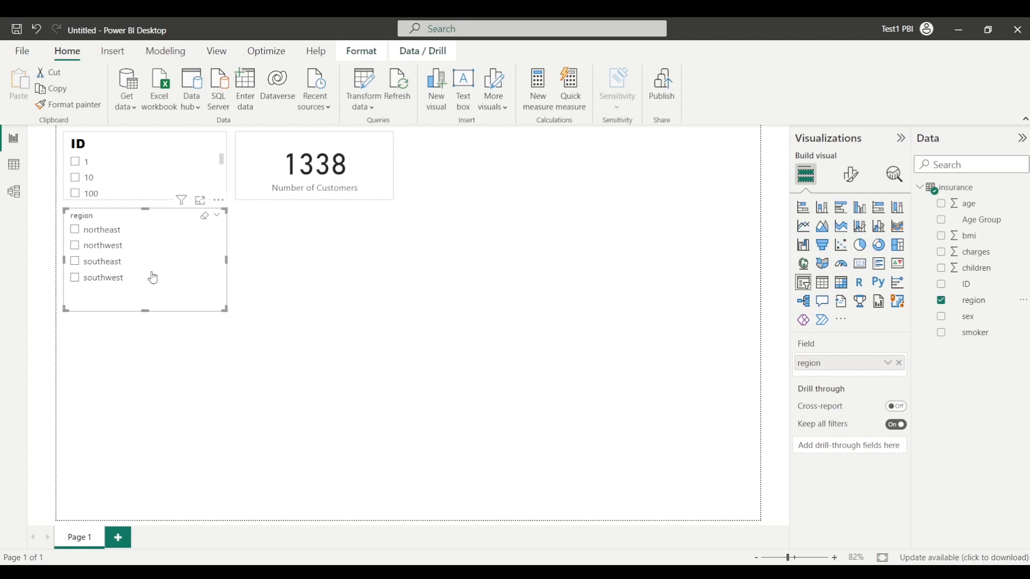
- Copy the ID slicer's formatting onto the region slicer with Format painter and deselect it
{"action": "left_click", "coordinate": [117, 147]}
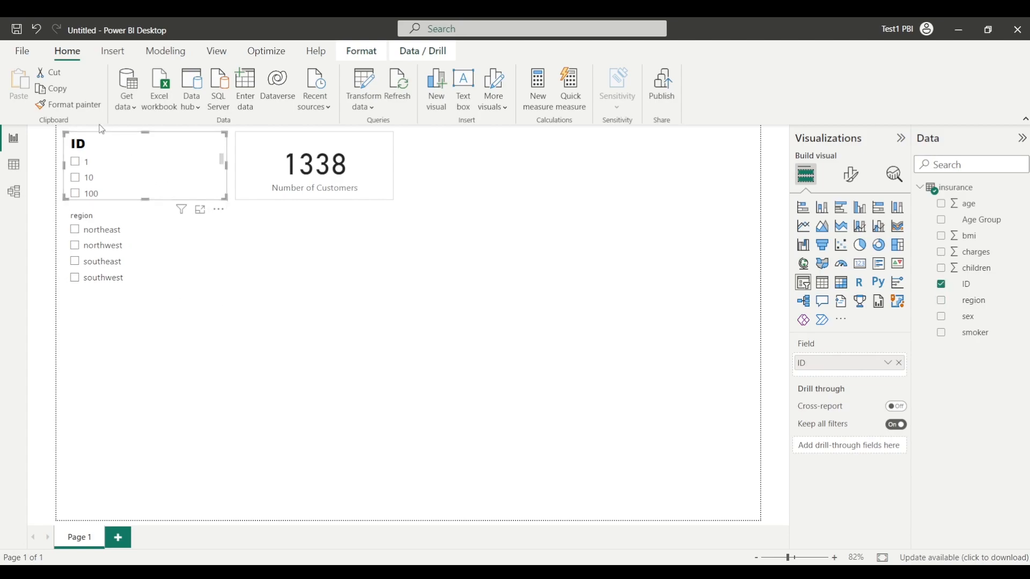
{"action": "left_click", "coordinate": [89, 107]}
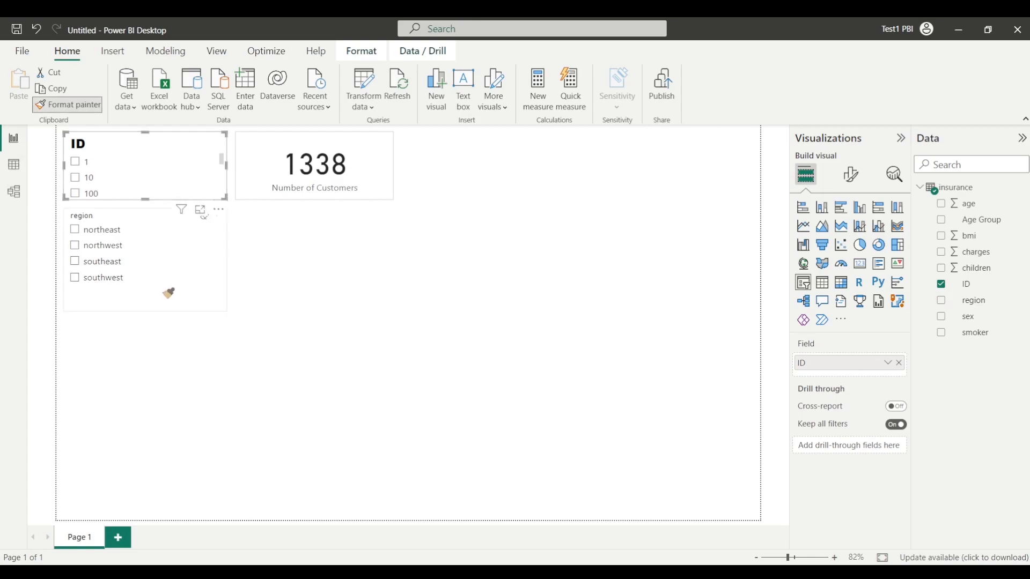
{"action": "left_click", "coordinate": [169, 294]}
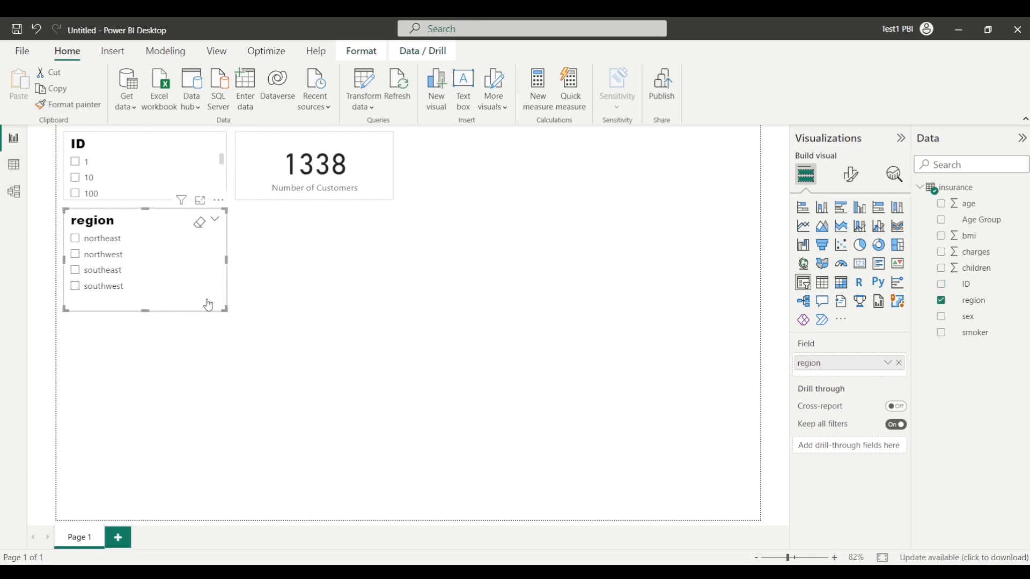
{"action": "left_click", "coordinate": [280, 304]}
- Set the region slicer's style to Tile and deselect it
{"action": "left_click", "coordinate": [175, 306]}
{"action": "left_click", "coordinate": [851, 177]}
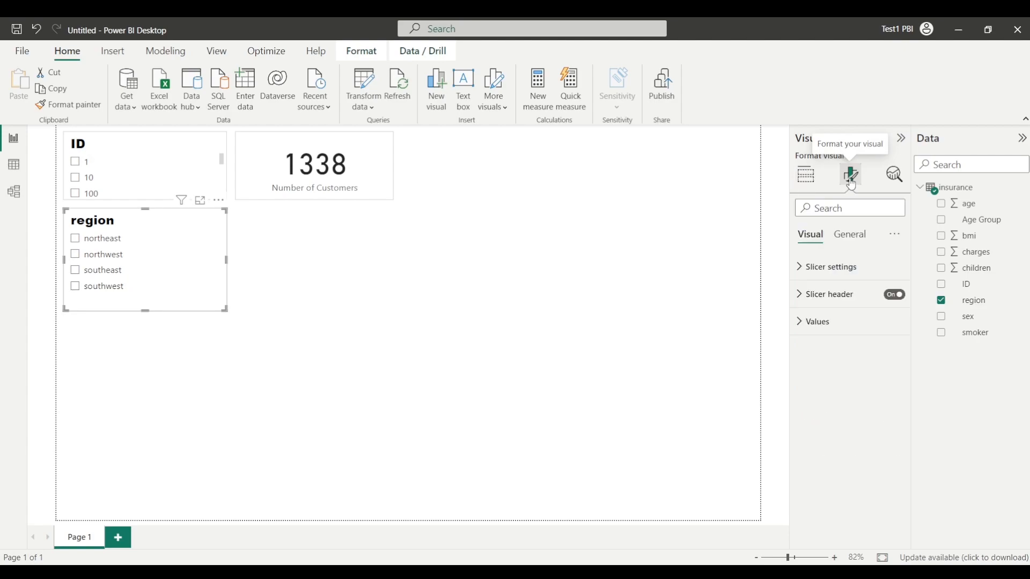
{"action": "left_click", "coordinate": [836, 269]}
{"action": "left_click", "coordinate": [893, 335]}
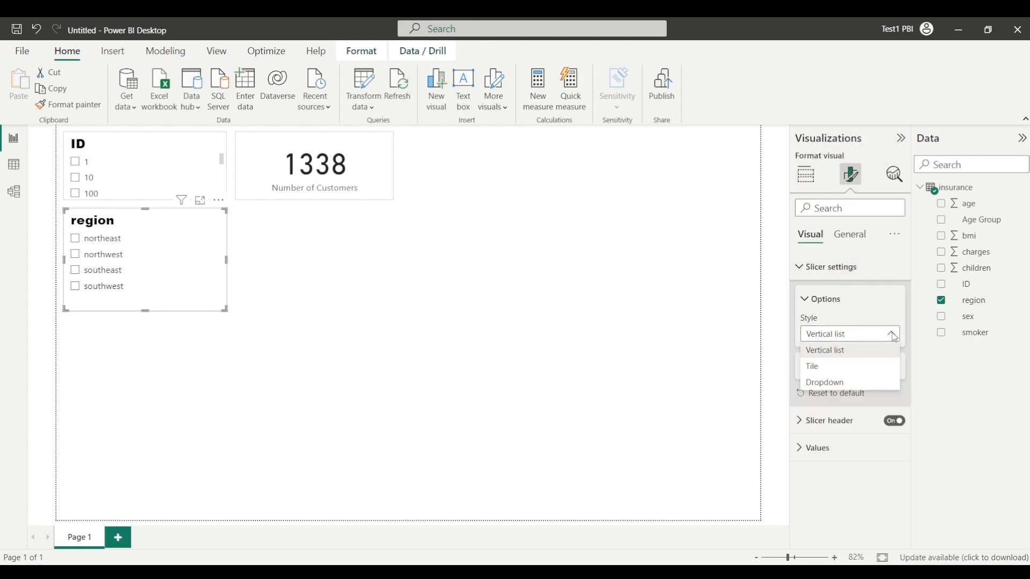
{"action": "left_click", "coordinate": [849, 368]}
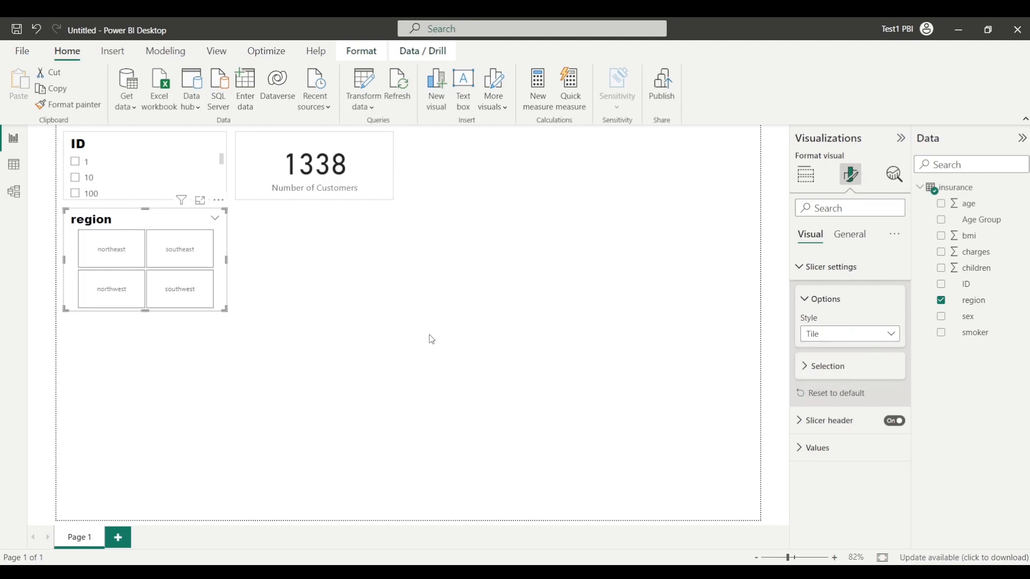
{"action": "left_click", "coordinate": [360, 294]}
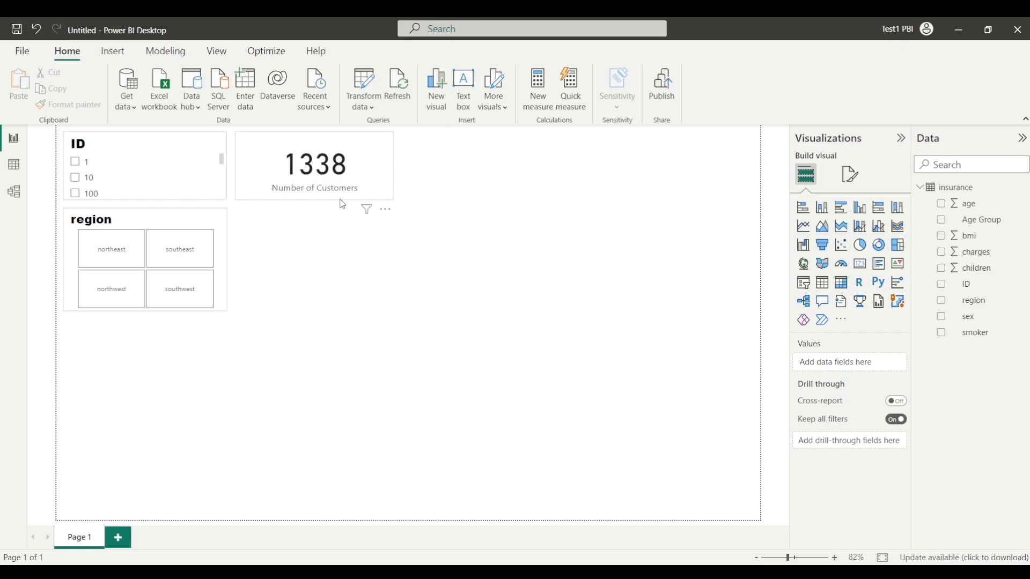
- Test the region slicer by filtering to southeast, check the ID list and customer card, and clear the selection
{"action": "left_click", "coordinate": [178, 258]}
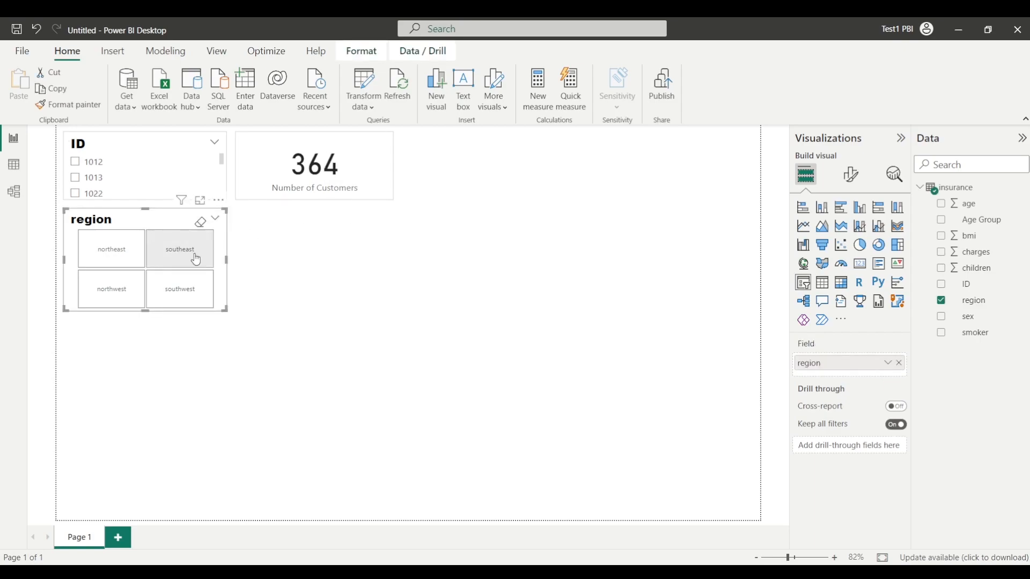
{"action": "left_click", "coordinate": [195, 260]}
{"action": "scroll", "coordinate": [143, 191], "scroll_direction": "down", "scroll_amount": 5}
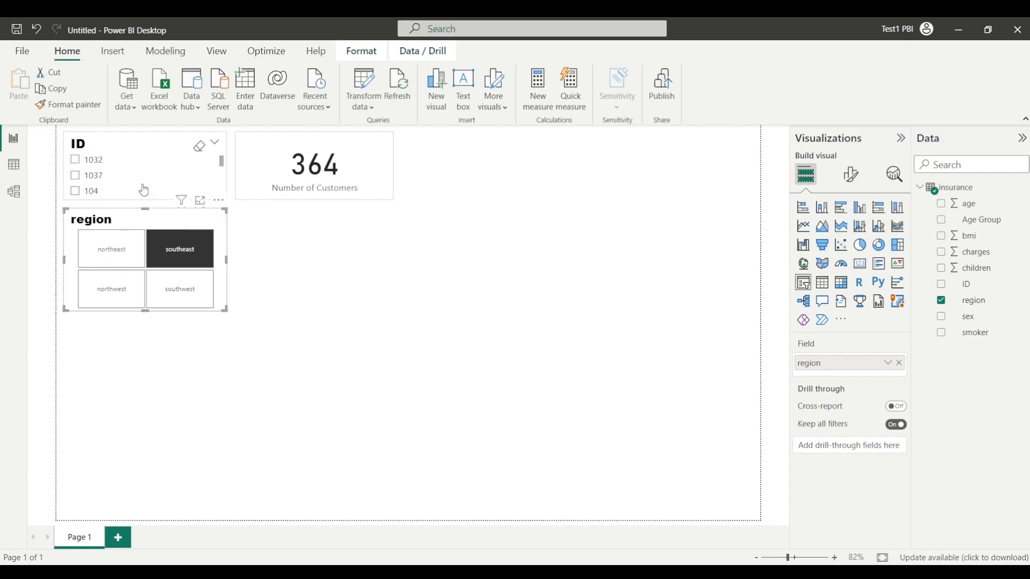
{"action": "scroll", "coordinate": [144, 191], "scroll_direction": "down", "scroll_amount": 8}
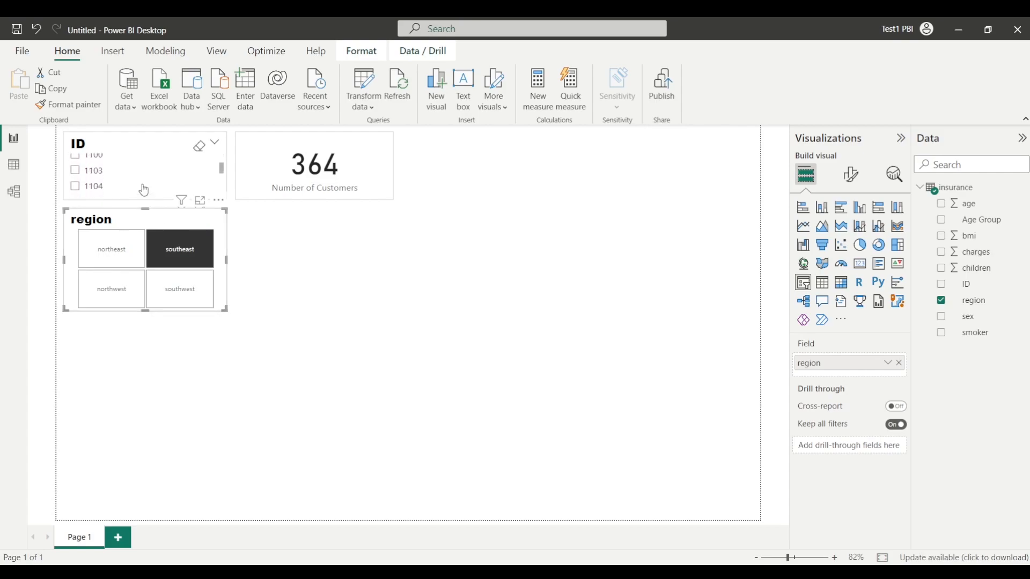
{"action": "scroll", "coordinate": [144, 190], "scroll_direction": "up", "scroll_amount": 5}
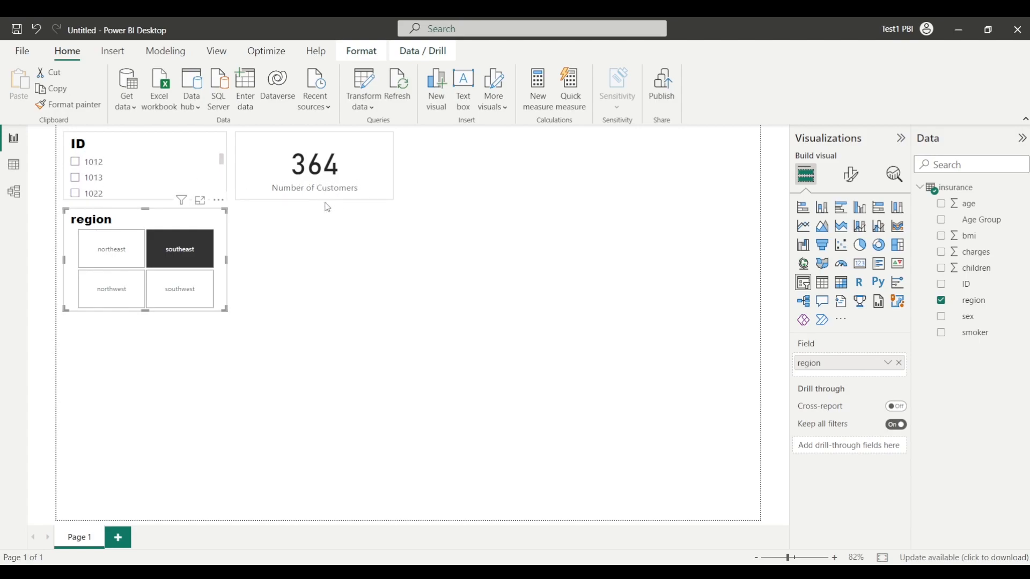
{"action": "left_click", "coordinate": [185, 256]}
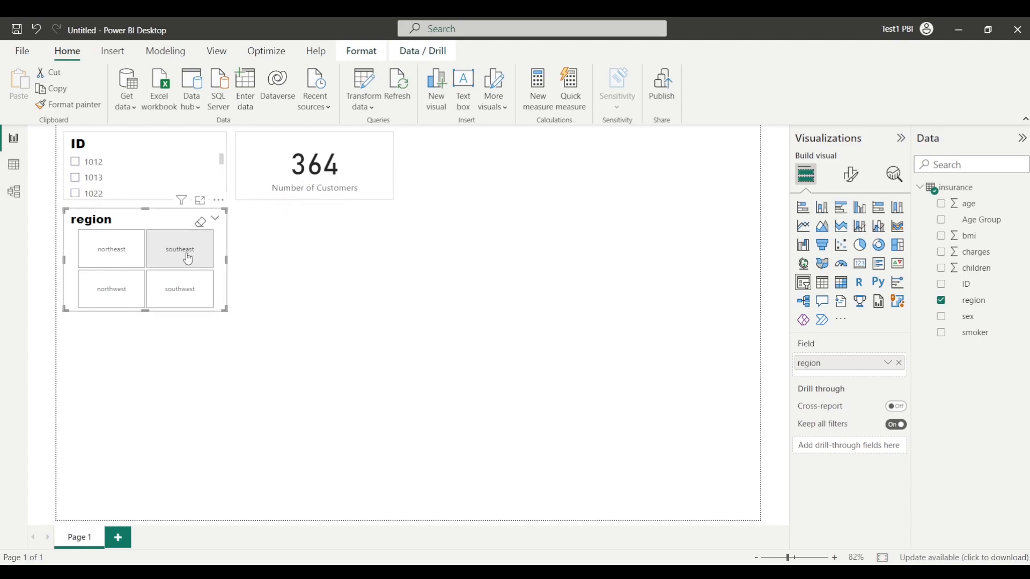
{"action": "left_click", "coordinate": [204, 240]}
{"action": "left_click", "coordinate": [201, 255]}
{"action": "left_click", "coordinate": [213, 249]}
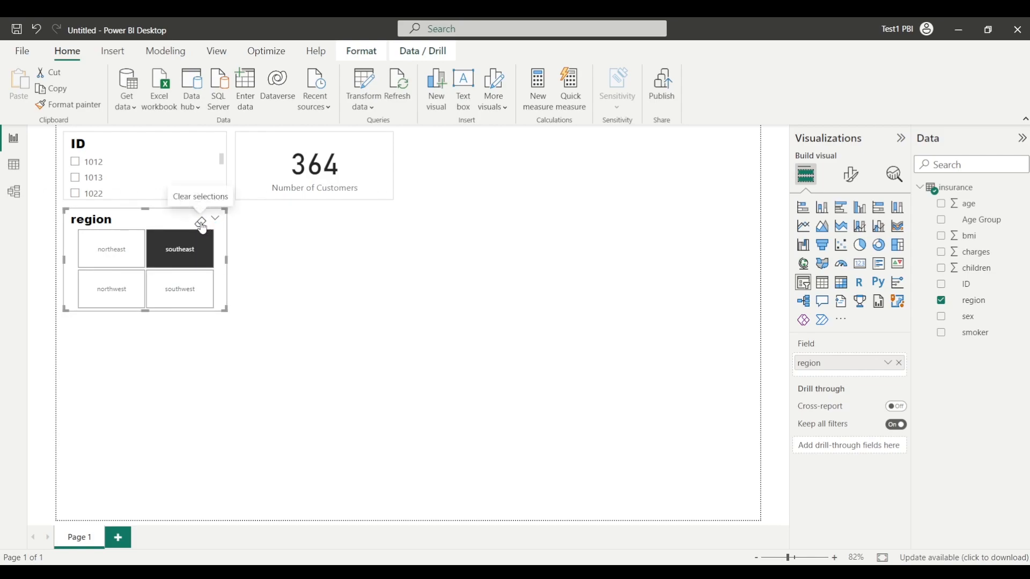
{"action": "left_click", "coordinate": [202, 224]}
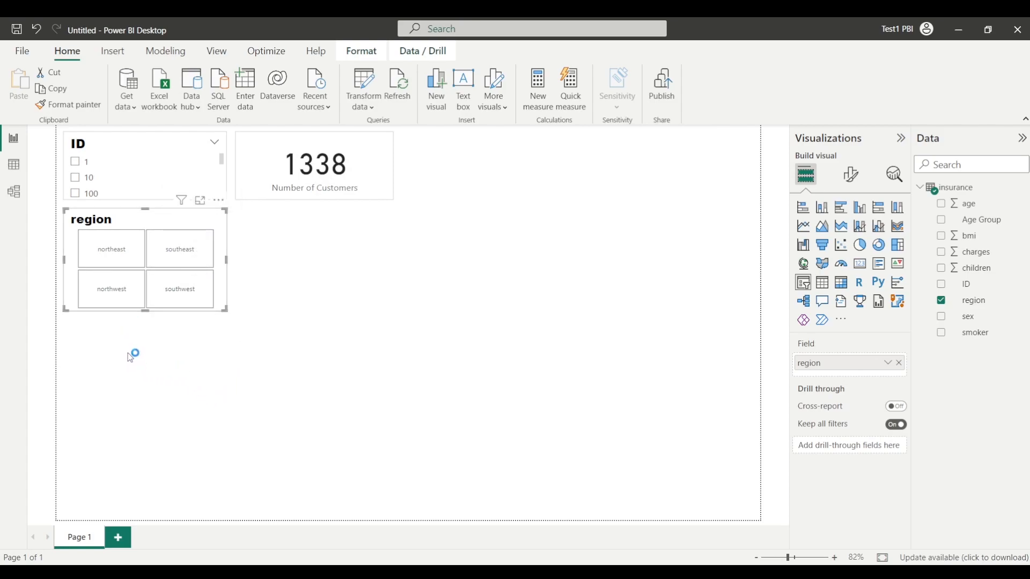
- Test the region slicer by filtering to northwest, check the customer card, clear the selection and deselect the slicer
{"action": "left_click", "coordinate": [120, 301]}
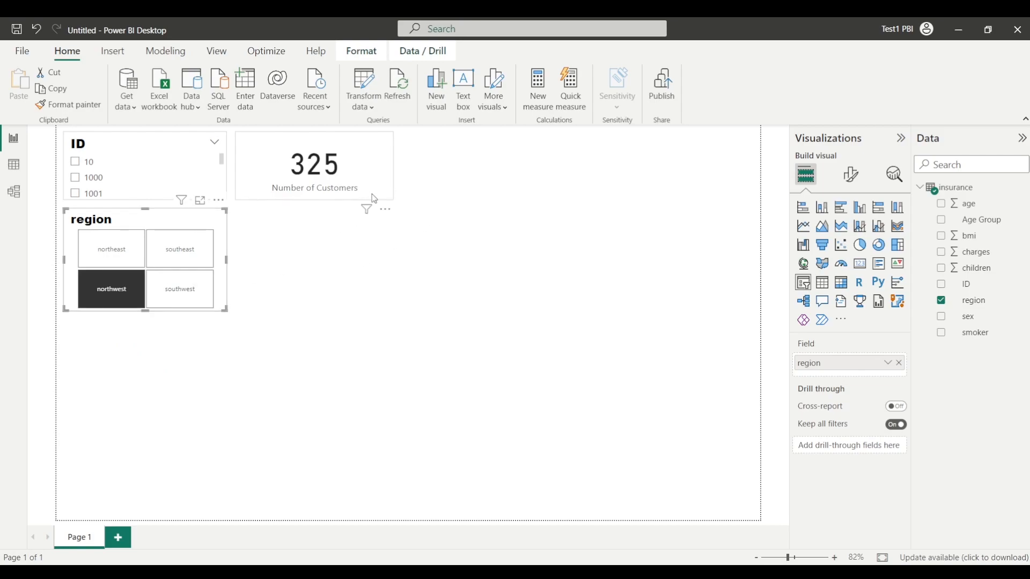
{"action": "scroll", "coordinate": [137, 176], "scroll_direction": "down", "scroll_amount": 10}
{"action": "scroll", "coordinate": [136, 176], "scroll_direction": "up", "scroll_amount": 10}
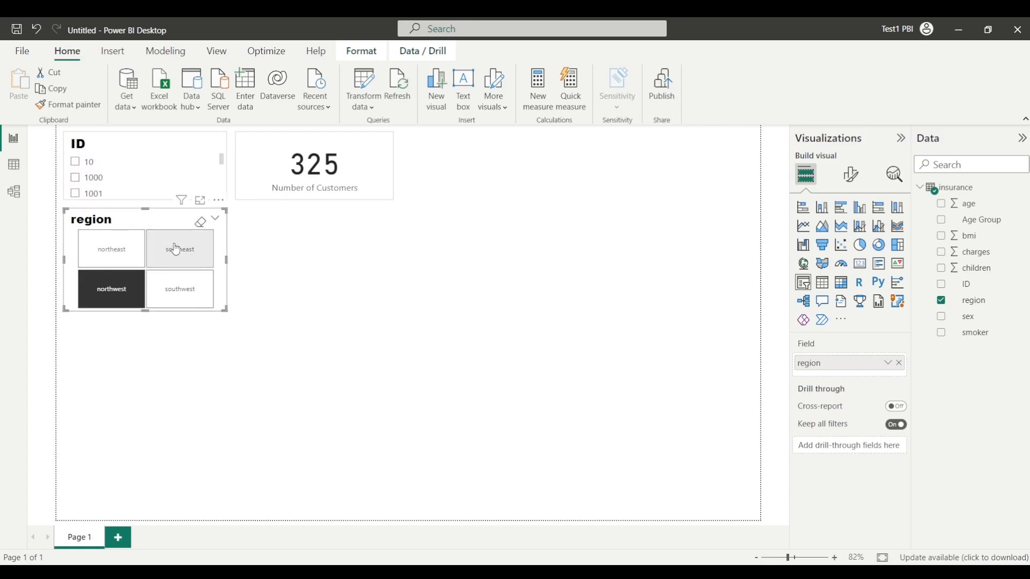
{"action": "left_click", "coordinate": [202, 224]}
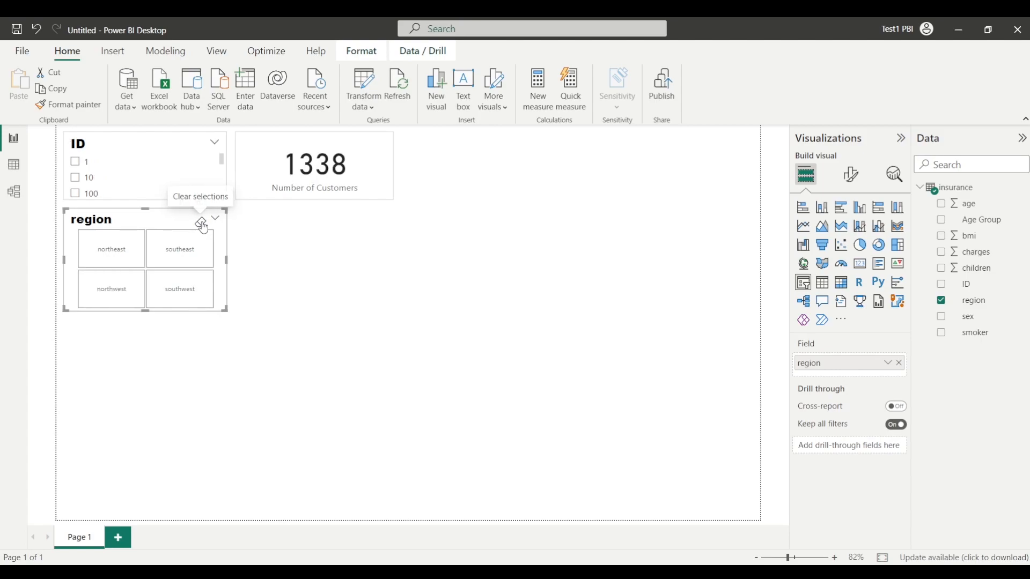
{"action": "left_click", "coordinate": [375, 264]}
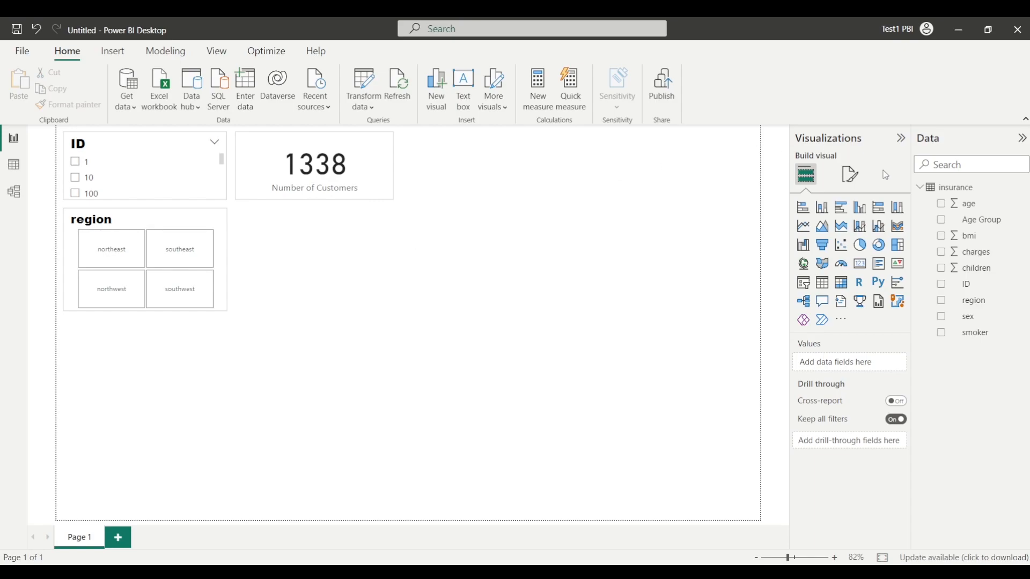
- Add a stacked bar chart directly beneath the region slicer, matching its width and extending to near the page's lower edge
{"action": "left_click", "coordinate": [982, 221]}
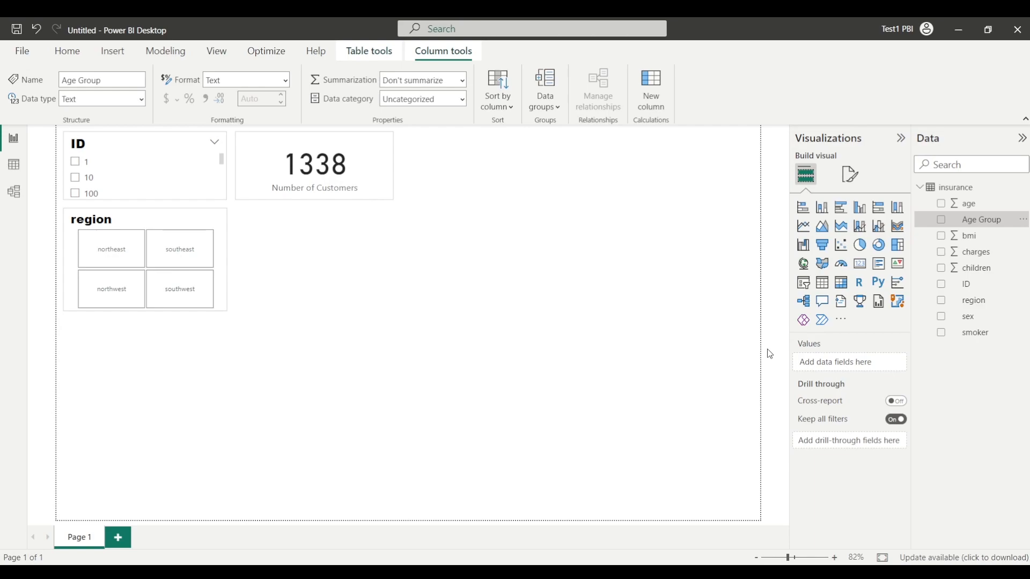
{"action": "left_click", "coordinate": [576, 345]}
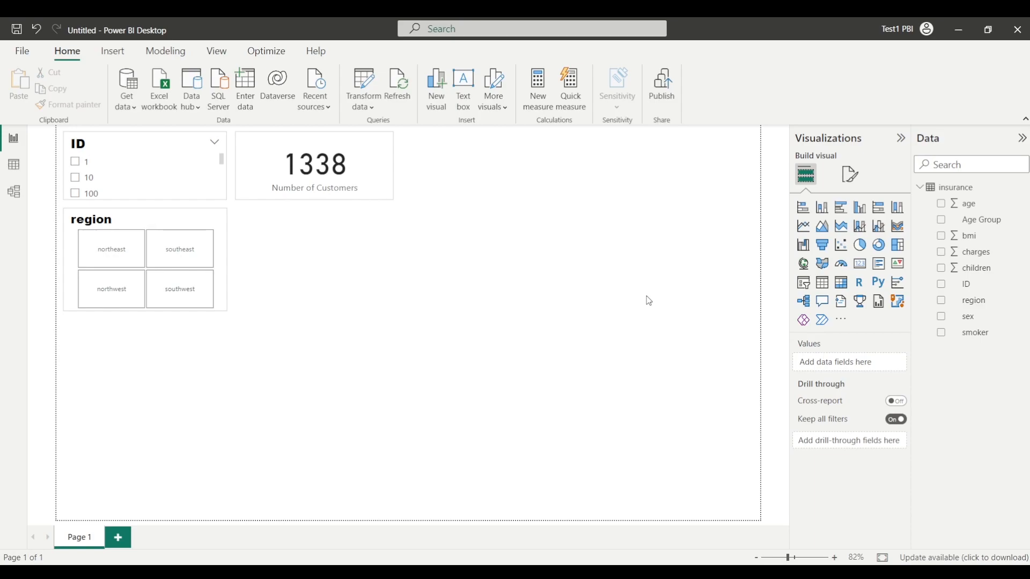
{"action": "left_click", "coordinate": [803, 208]}
{"action": "left_click_drag", "start_coordinate": [189, 411], "coordinate": [194, 384]}
{"action": "left_click_drag", "start_coordinate": [225, 418], "coordinate": [225, 510]}
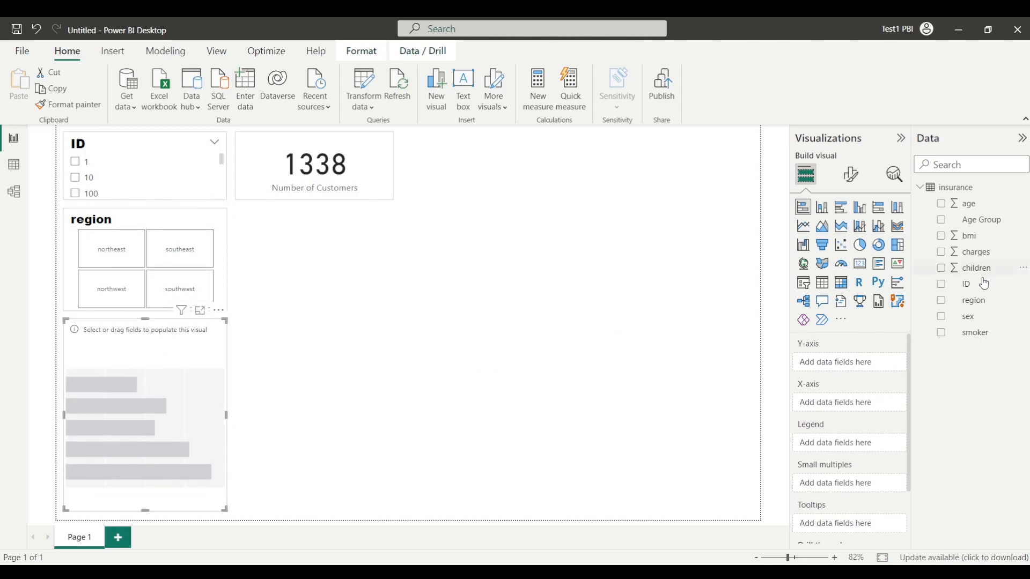
- Plot Age Group on the bar chart's Y-axis against the average of charges on the X-axis
{"action": "left_click", "coordinate": [942, 221]}
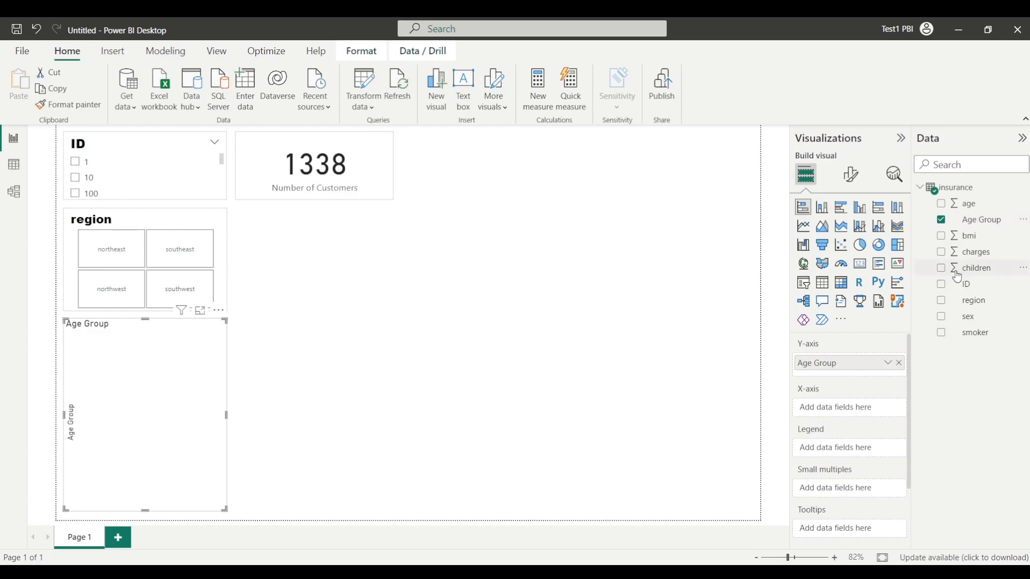
{"action": "left_click", "coordinate": [943, 255]}
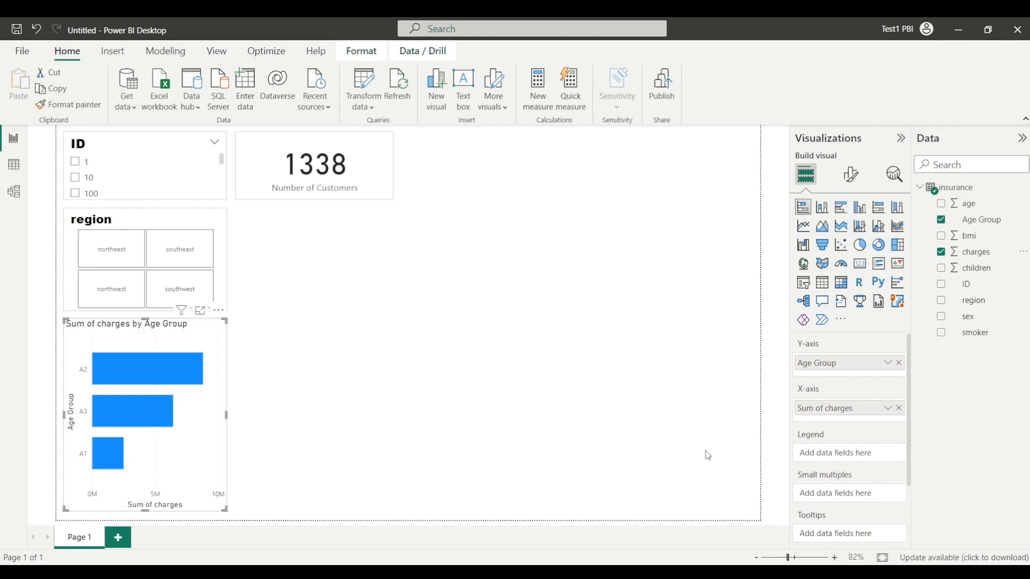
{"action": "left_click", "coordinate": [888, 409]}
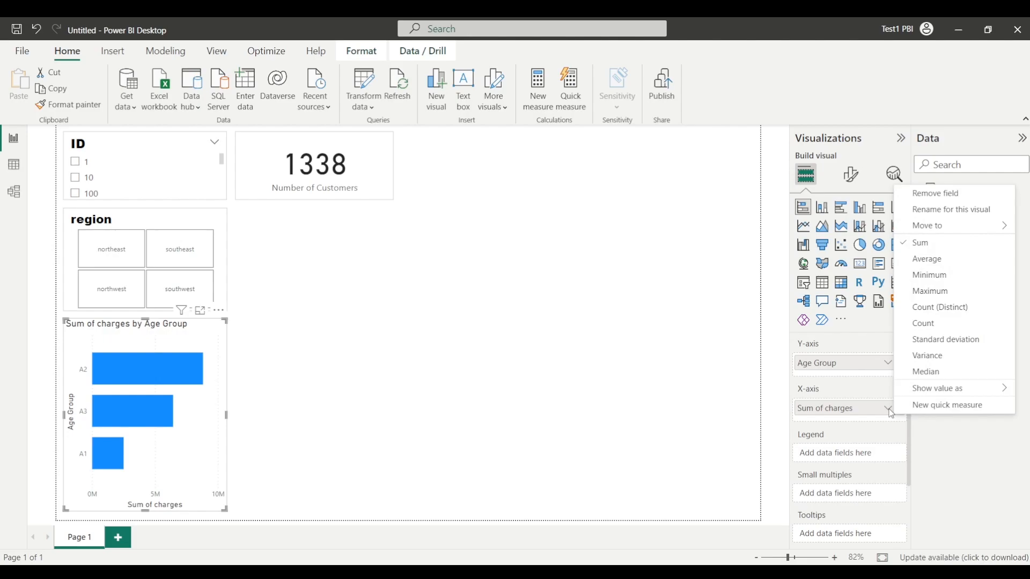
{"action": "left_click", "coordinate": [940, 267]}
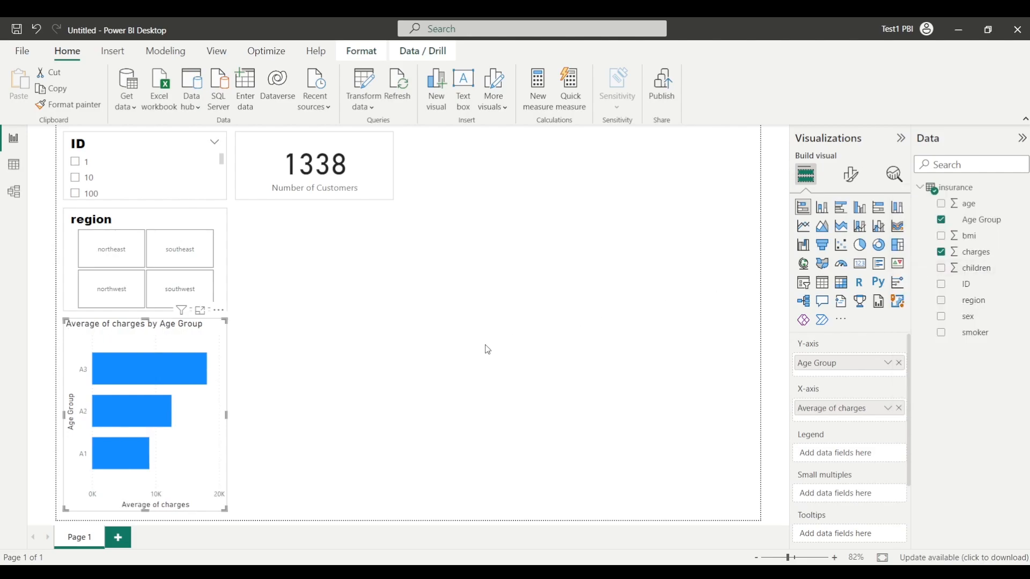
{"action": "left_click", "coordinate": [458, 362]}
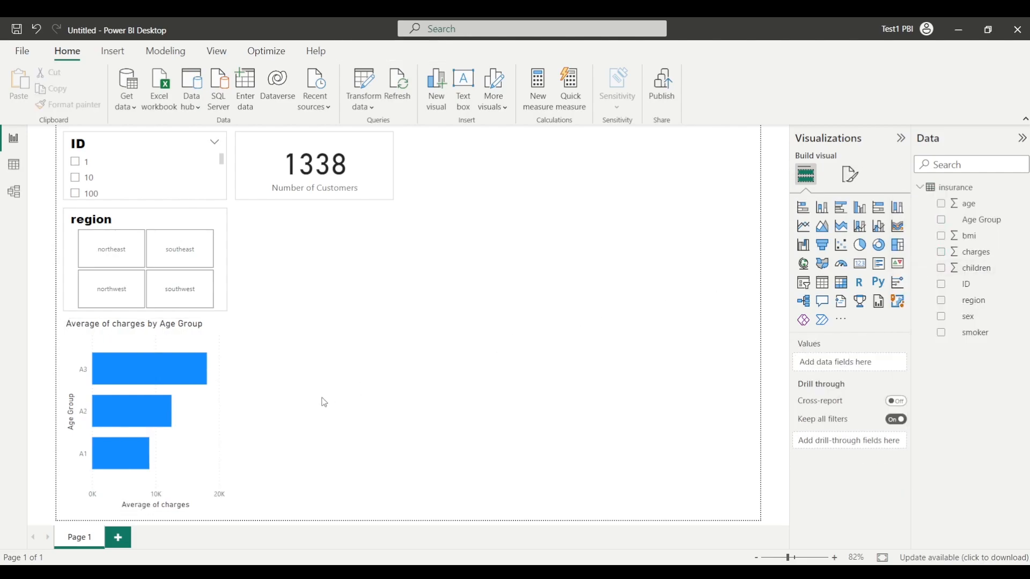
- Copy the region slicer's formatting onto the Age Group bar chart with Format painter and deselect the chart
{"action": "left_click", "coordinate": [200, 427]}
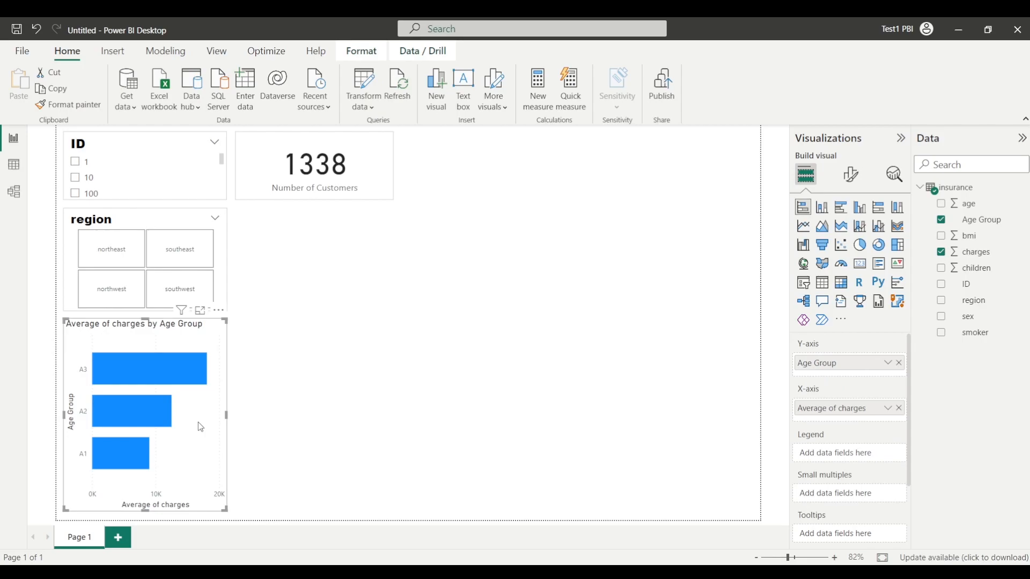
{"action": "left_click", "coordinate": [148, 222]}
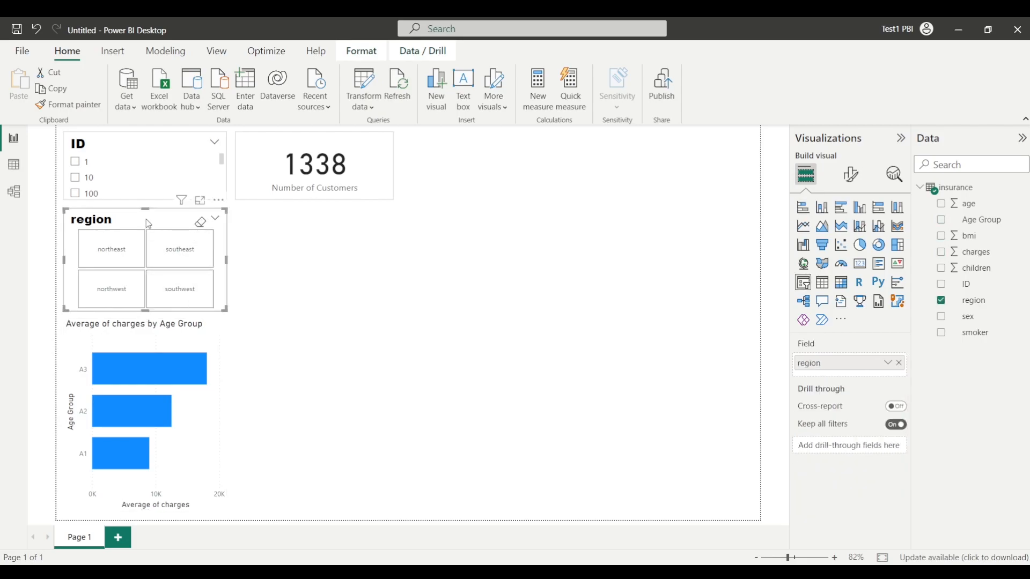
{"action": "left_click", "coordinate": [93, 107]}
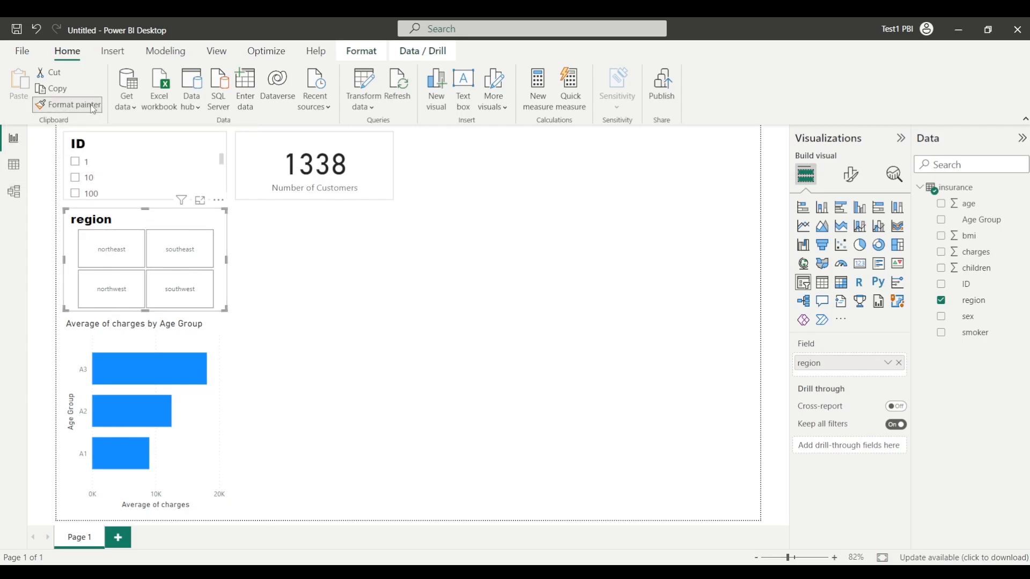
{"action": "left_click", "coordinate": [184, 439]}
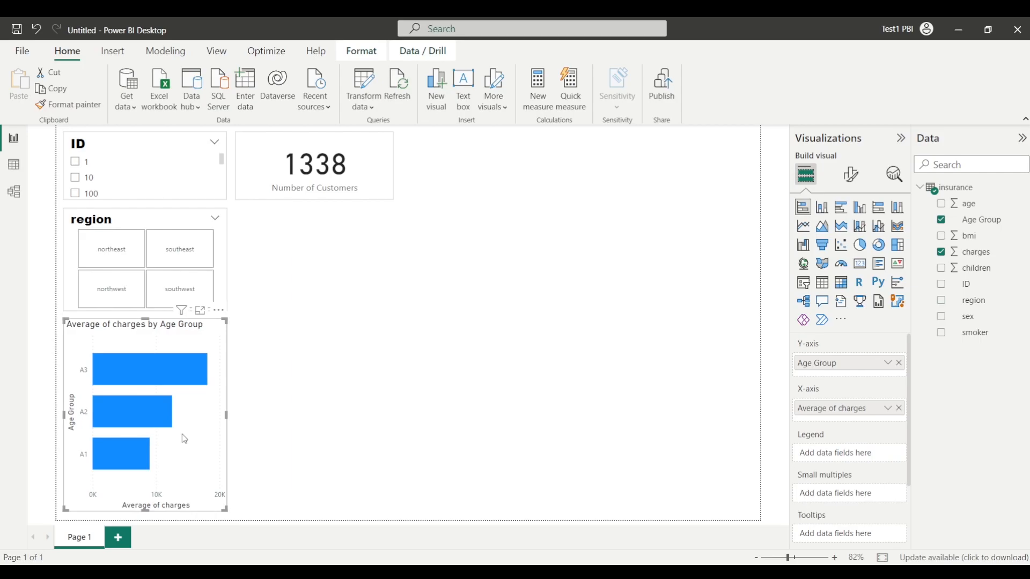
{"action": "left_click", "coordinate": [352, 416]}
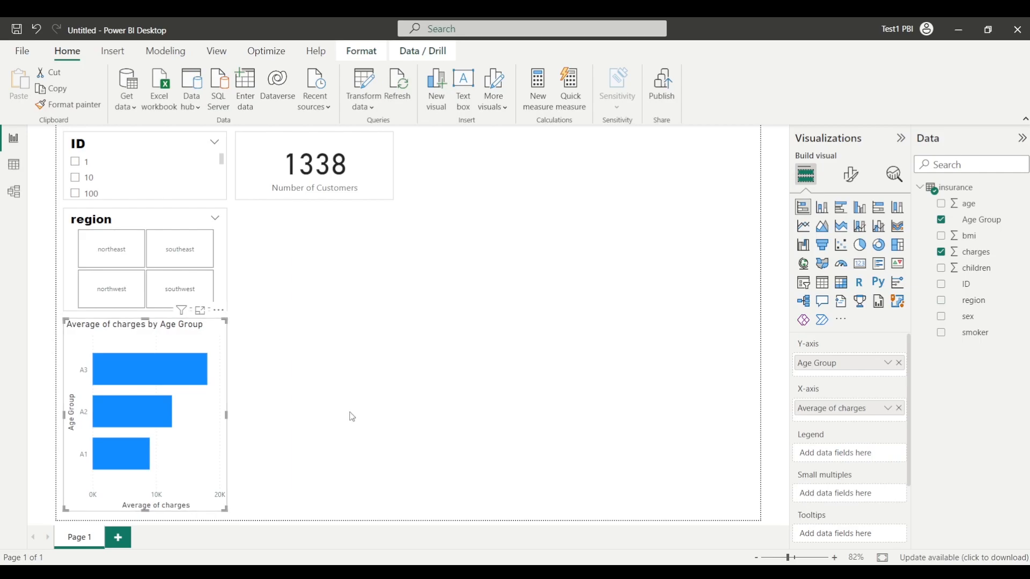
- Turn off the bar chart's X-axis and its axis title, and turn on the data labels
{"action": "left_click", "coordinate": [208, 443]}
{"action": "left_click", "coordinate": [852, 176]}
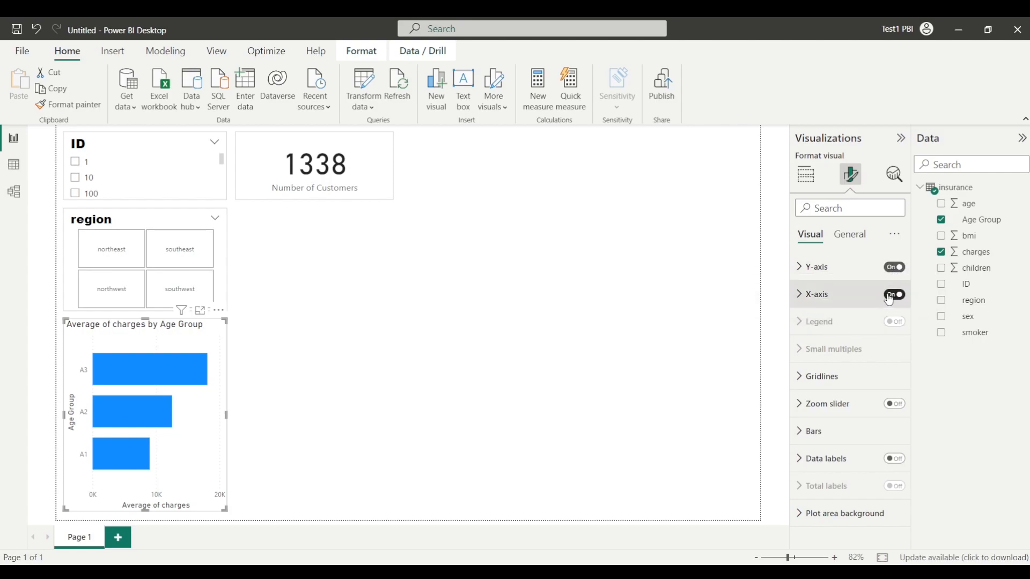
{"action": "left_click", "coordinate": [893, 295]}
{"action": "left_click", "coordinate": [855, 295]}
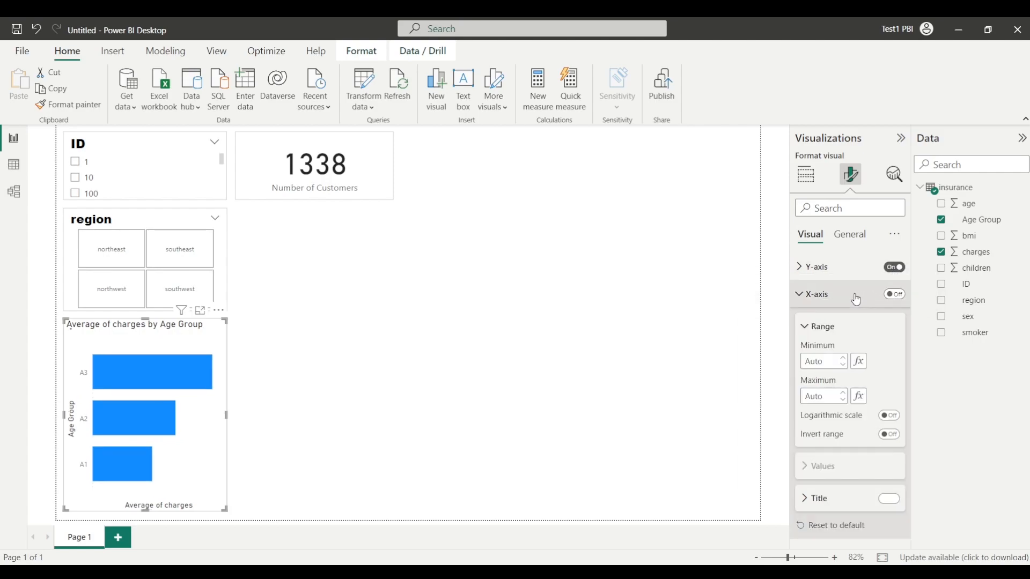
{"action": "scroll", "coordinate": [855, 295], "scroll_direction": "down", "scroll_amount": 3}
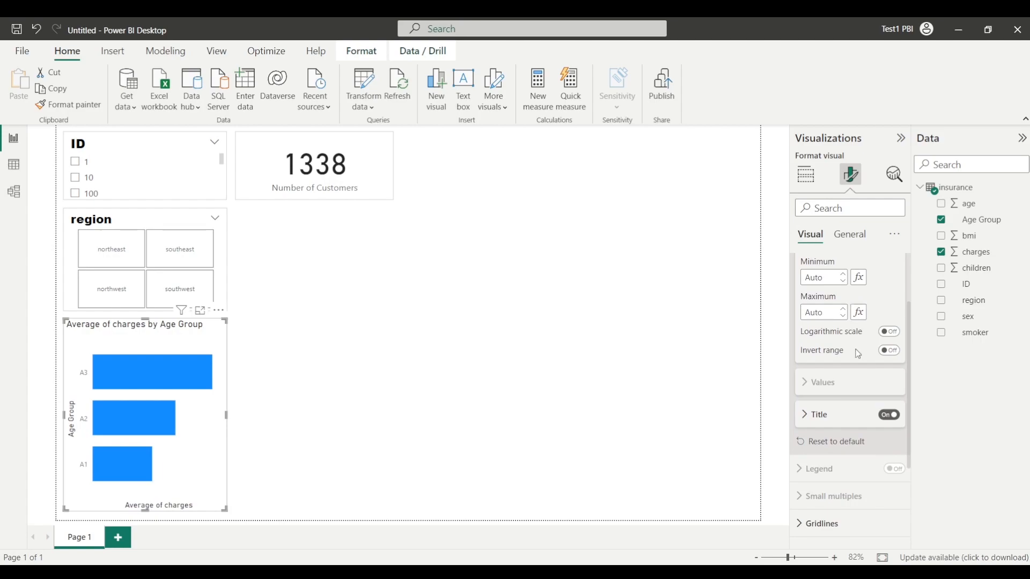
{"action": "left_click", "coordinate": [889, 415]}
{"action": "scroll", "coordinate": [865, 378], "scroll_direction": "up", "scroll_amount": 3}
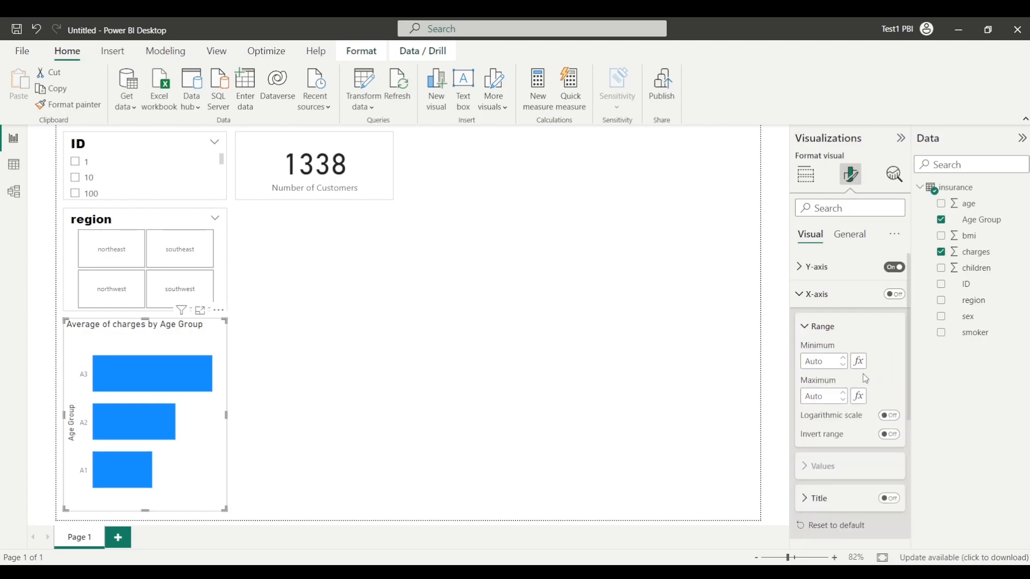
{"action": "left_click", "coordinate": [825, 303]}
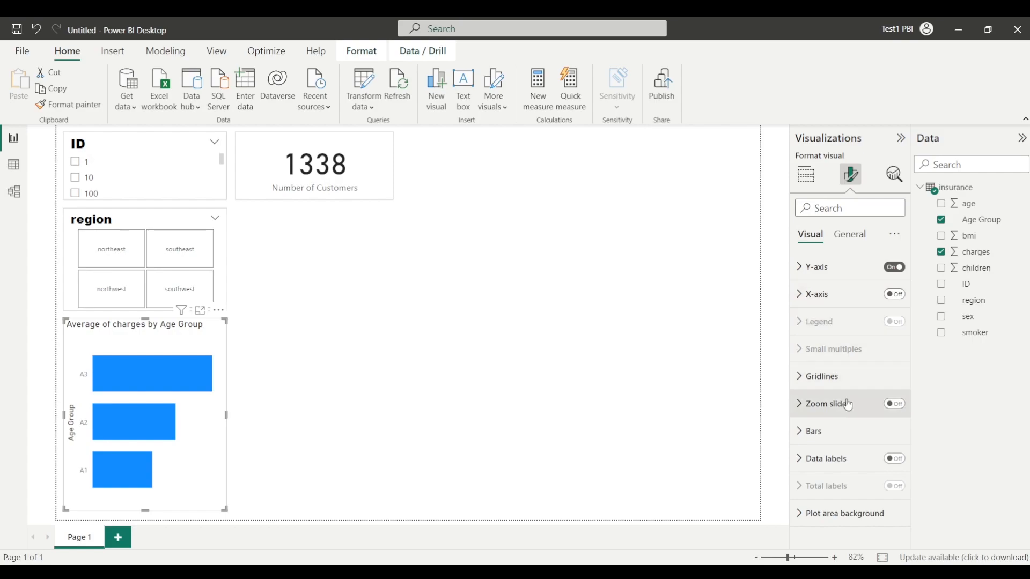
{"action": "left_click", "coordinate": [899, 459]}
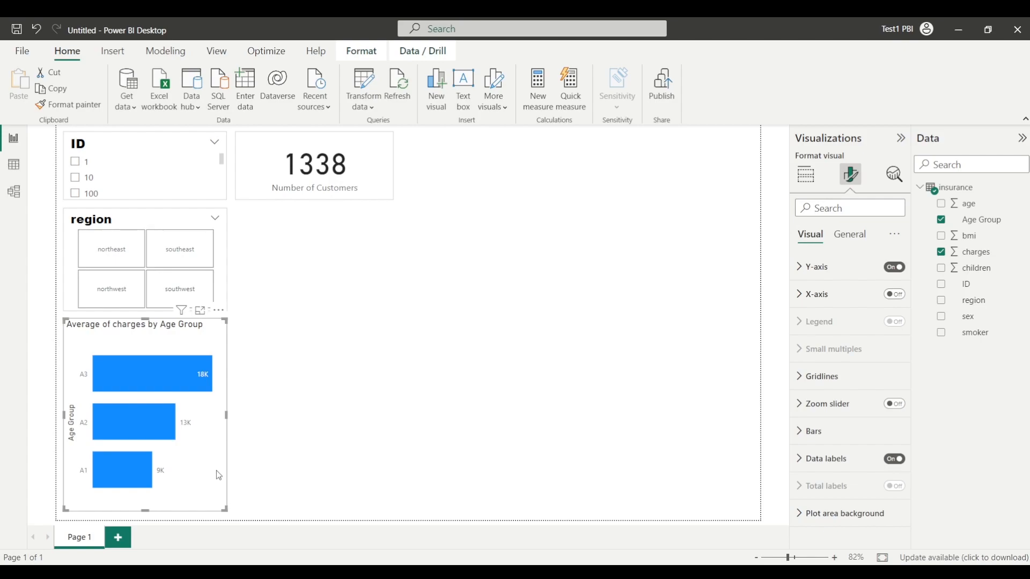
{"action": "left_click", "coordinate": [306, 433]}
- Turn off the bar chart's Y-axis title while keeping the Y-axis values on
{"action": "left_click", "coordinate": [212, 467]}
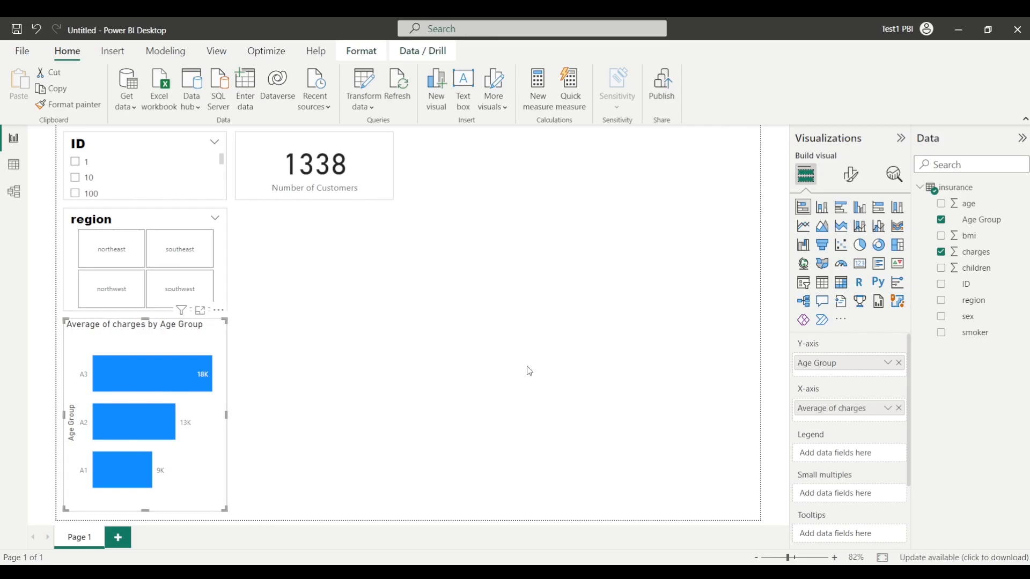
{"action": "left_click", "coordinate": [850, 186]}
{"action": "left_click", "coordinate": [893, 268]}
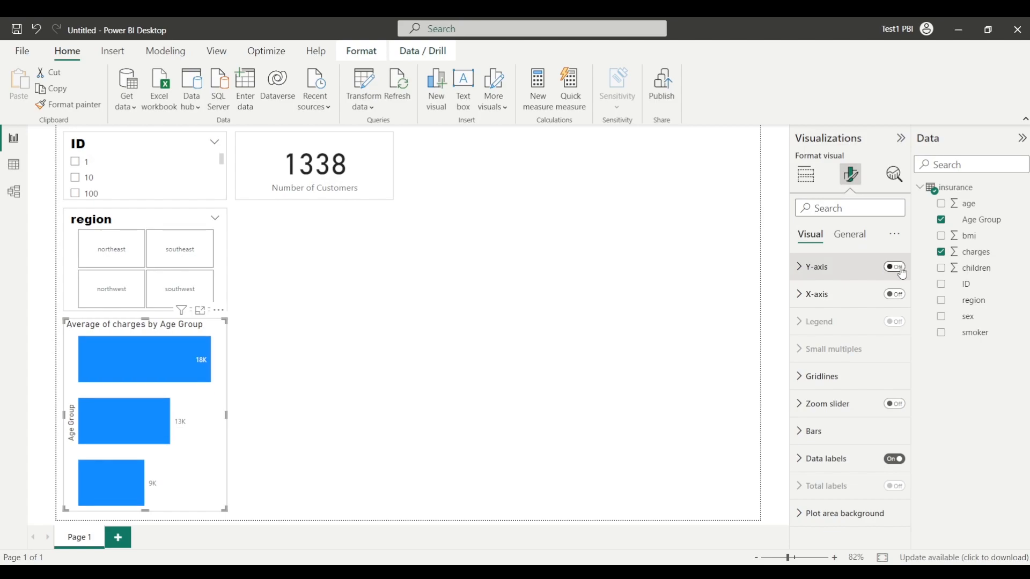
{"action": "left_click", "coordinate": [901, 272]}
{"action": "left_click", "coordinate": [832, 269]}
{"action": "scroll", "coordinate": [832, 269], "scroll_direction": "down", "scroll_amount": 1}
{"action": "left_click", "coordinate": [888, 482]}
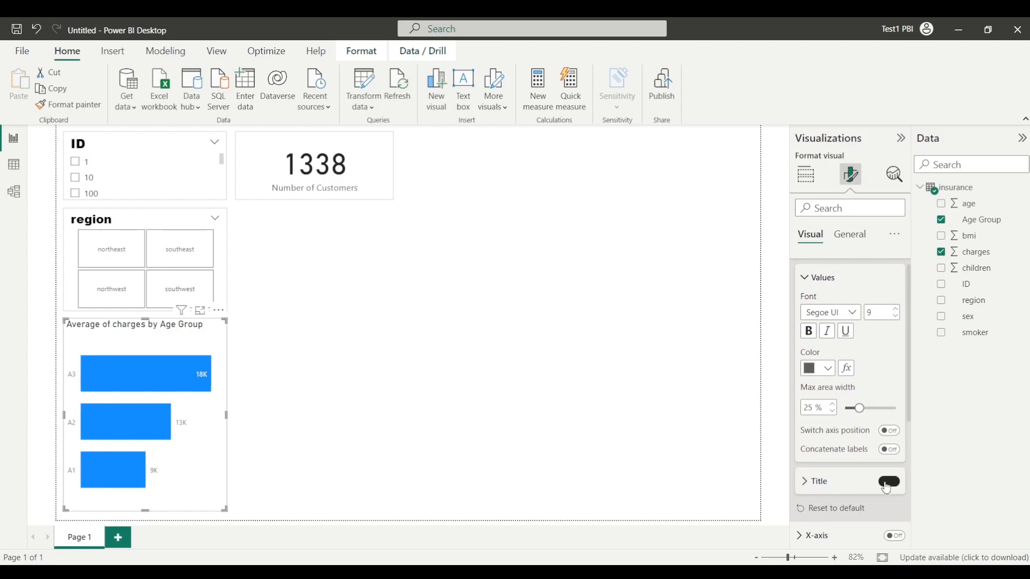
{"action": "scroll", "coordinate": [860, 364], "scroll_direction": "up", "scroll_amount": 1}
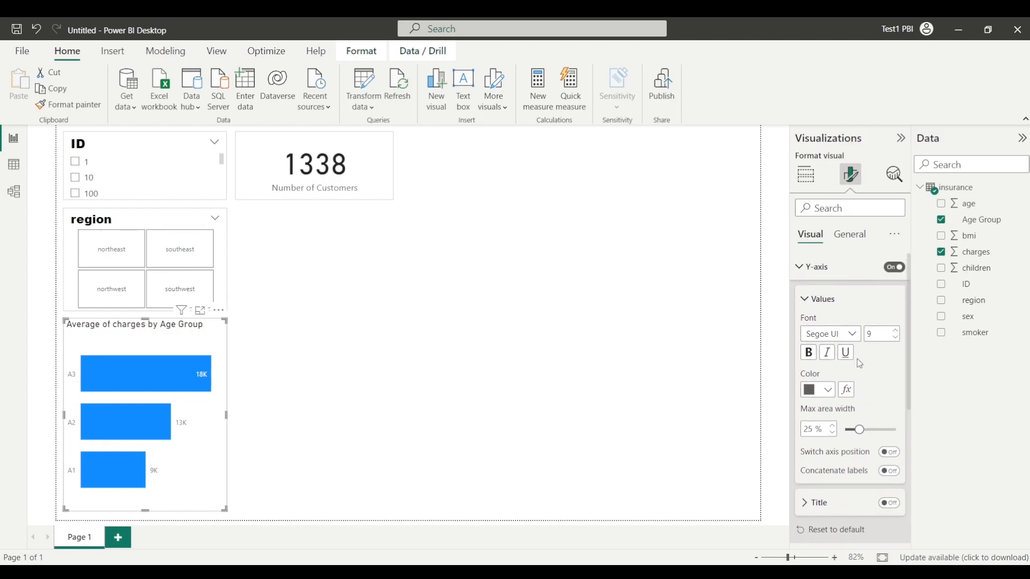
{"action": "left_click", "coordinate": [820, 300]}
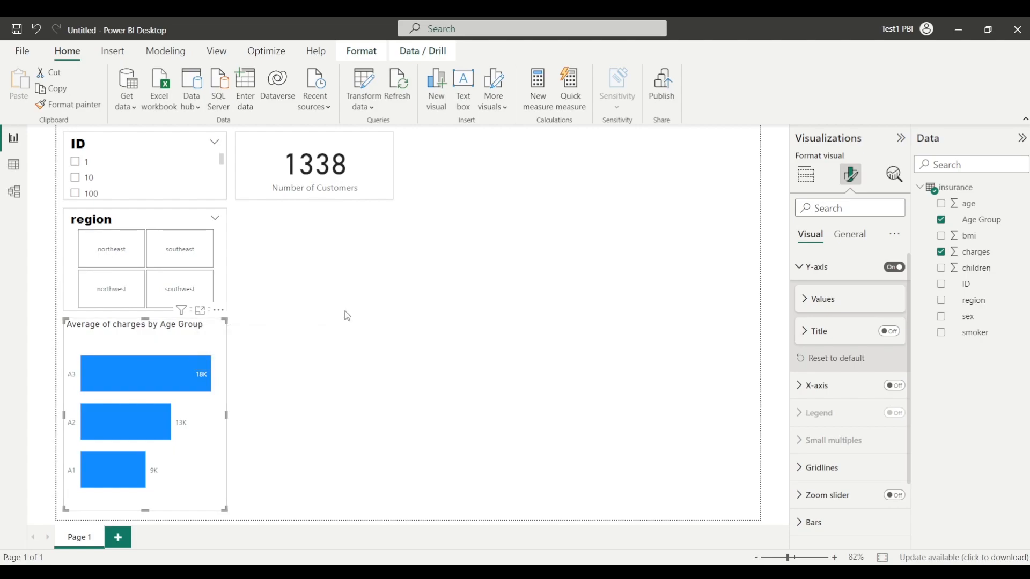
- Change the bar chart's title text to "Average Charges by Age Group"
{"action": "left_click", "coordinate": [852, 236]}
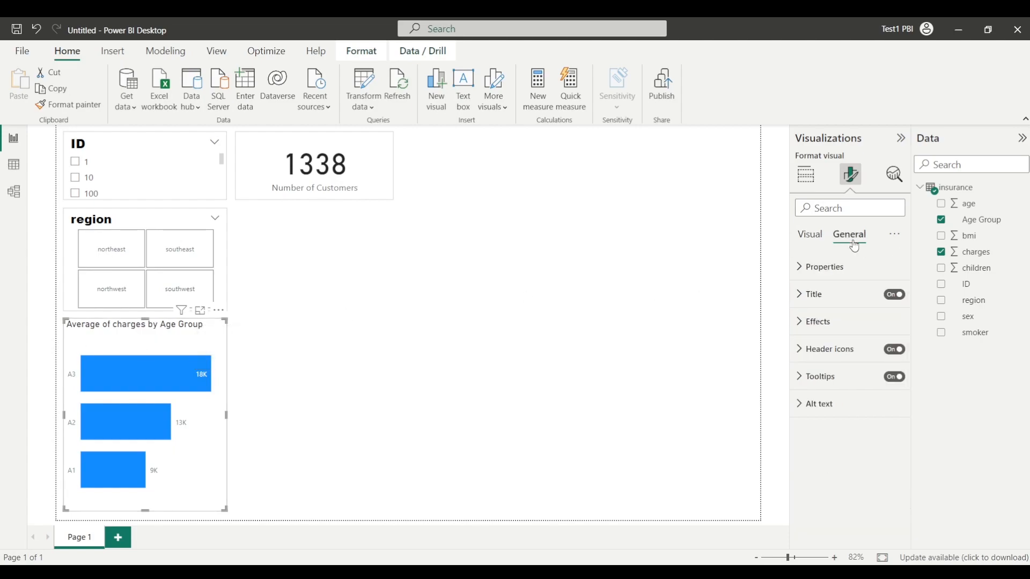
{"action": "left_click", "coordinate": [839, 295]}
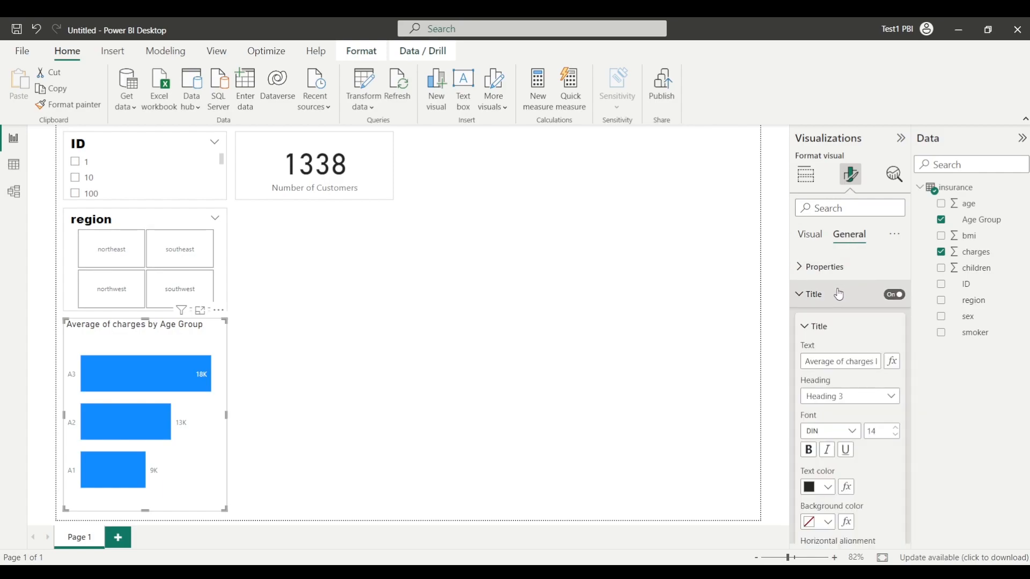
{"action": "left_click", "coordinate": [848, 362]}
{"action": "key", "text": "BackSpace"}
{"action": "key", "text": "BackSpace"}
{"action": "key", "text": "BackSpace"}
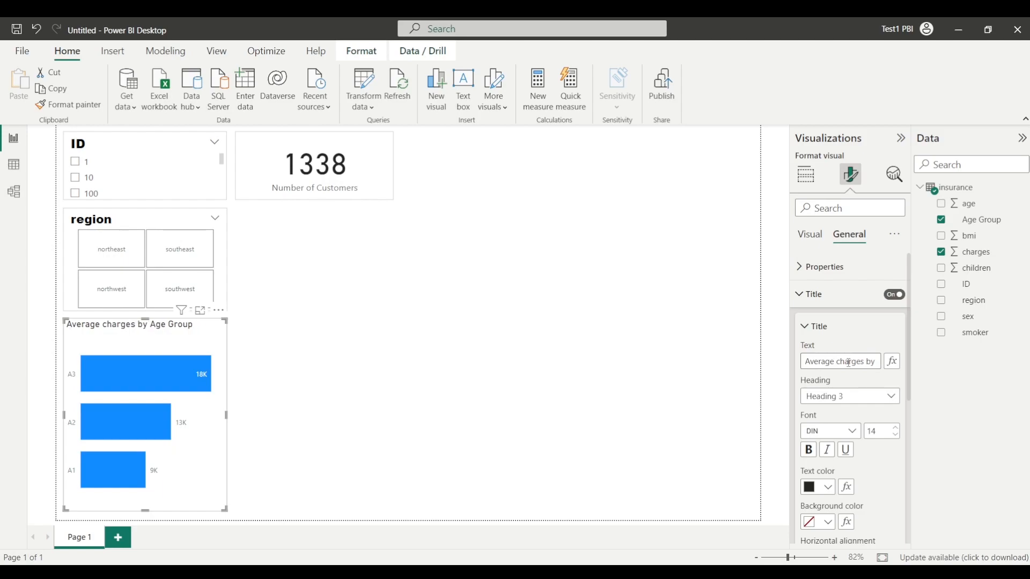
{"action": "type", "text": "C"}
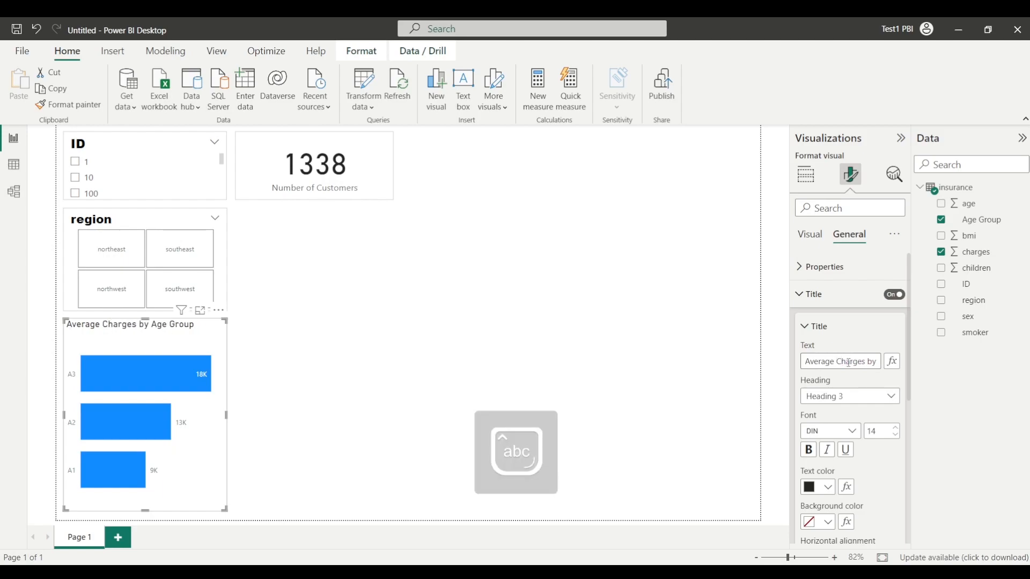
{"action": "key", "text": "Right"}
{"action": "key", "text": "Right"}
{"action": "key", "text": "Right"}
{"action": "key", "text": "Right"}
{"action": "key", "text": "Right"}
{"action": "key", "text": "Right"}
{"action": "key", "text": "Right"}
{"action": "key", "text": "Right"}
{"action": "key", "text": "Right"}
{"action": "key", "text": "Right"}
{"action": "key", "text": "Right"}
{"action": "key", "text": "Right"}
{"action": "key", "text": "Right"}
{"action": "key", "text": "Right"}
{"action": "key", "text": "Right"}
{"action": "key", "text": "Right"}
{"action": "key", "text": "Right"}
{"action": "key", "text": "Right"}
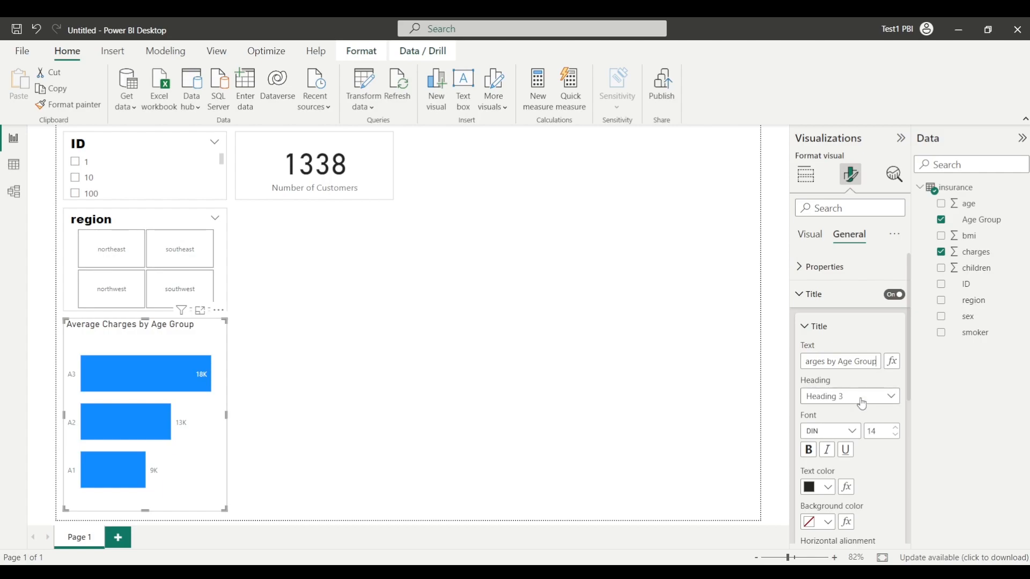
{"action": "left_click", "coordinate": [810, 291]}
{"action": "left_click", "coordinate": [810, 291]}
- Set the font of the bar chart's title to Arial Black
{"action": "scroll", "coordinate": [861, 430], "scroll_direction": "down", "scroll_amount": 1}
{"action": "left_click", "coordinate": [853, 370]}
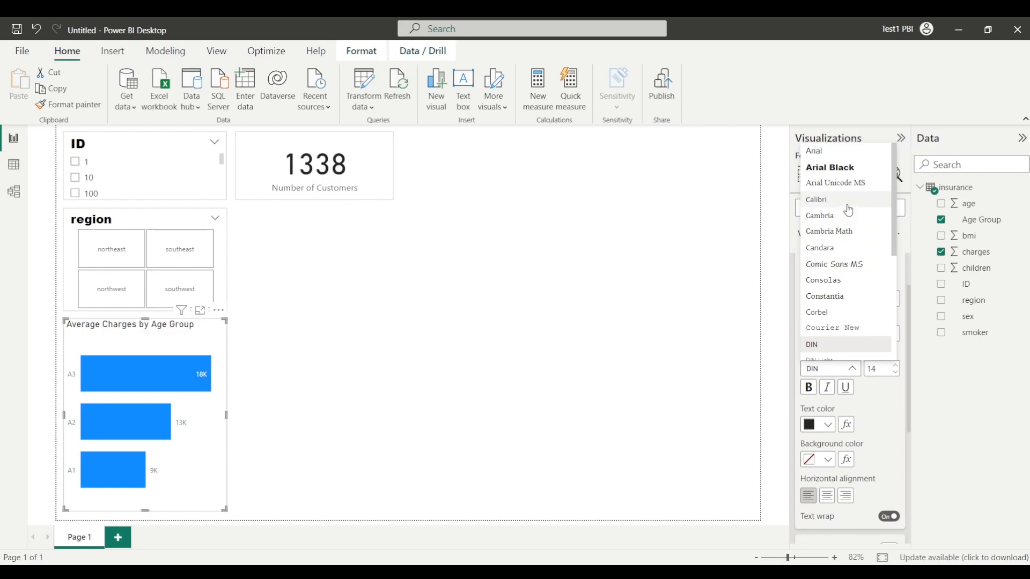
{"action": "left_click", "coordinate": [840, 184]}
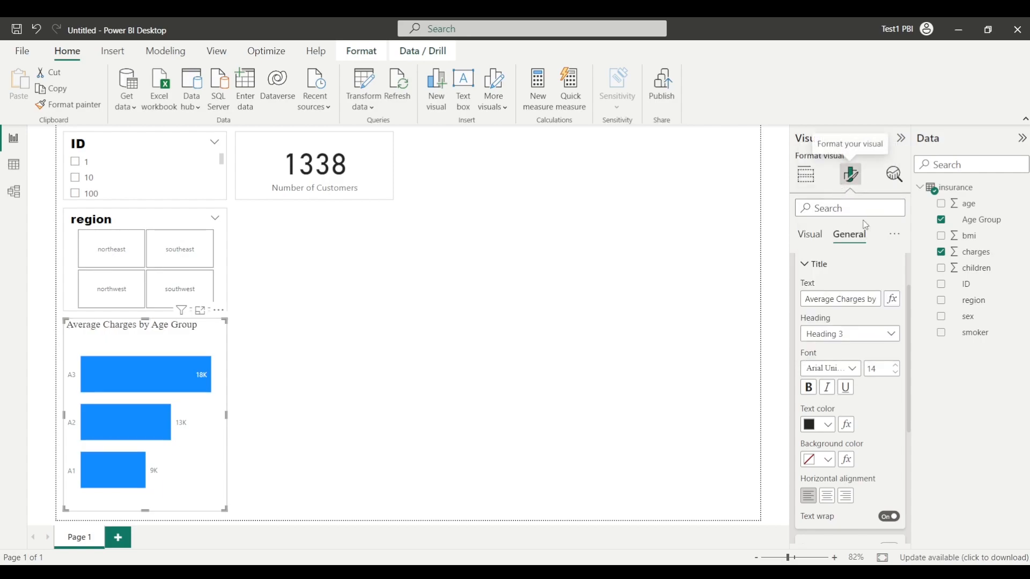
{"action": "left_click", "coordinate": [851, 368]}
{"action": "left_click", "coordinate": [847, 169]}
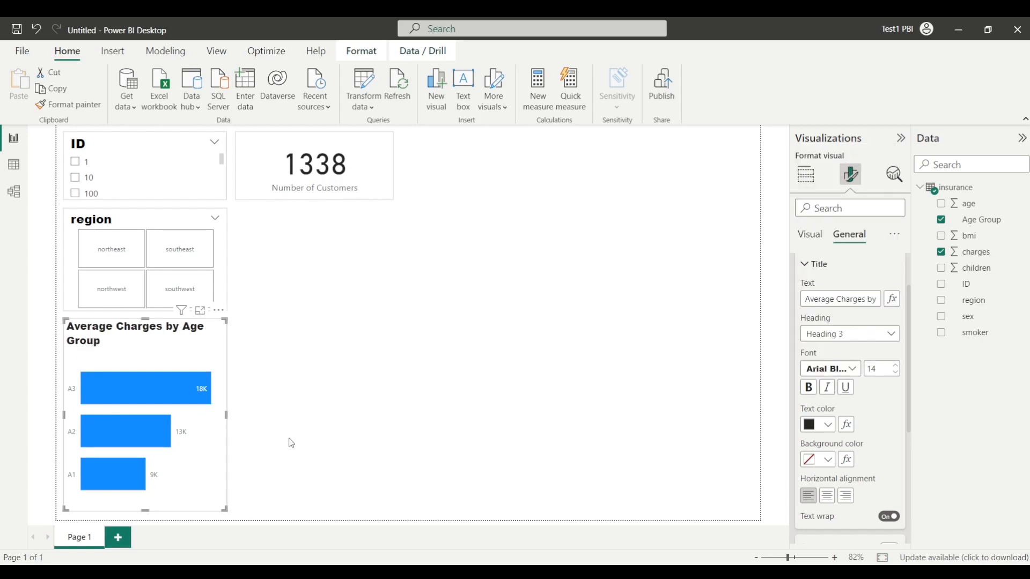
- Set the bar chart title's font size to 12, underline it, and deselect the chart
{"action": "left_click", "coordinate": [896, 375]}
{"action": "left_click", "coordinate": [896, 374]}
{"action": "left_click", "coordinate": [896, 374]}
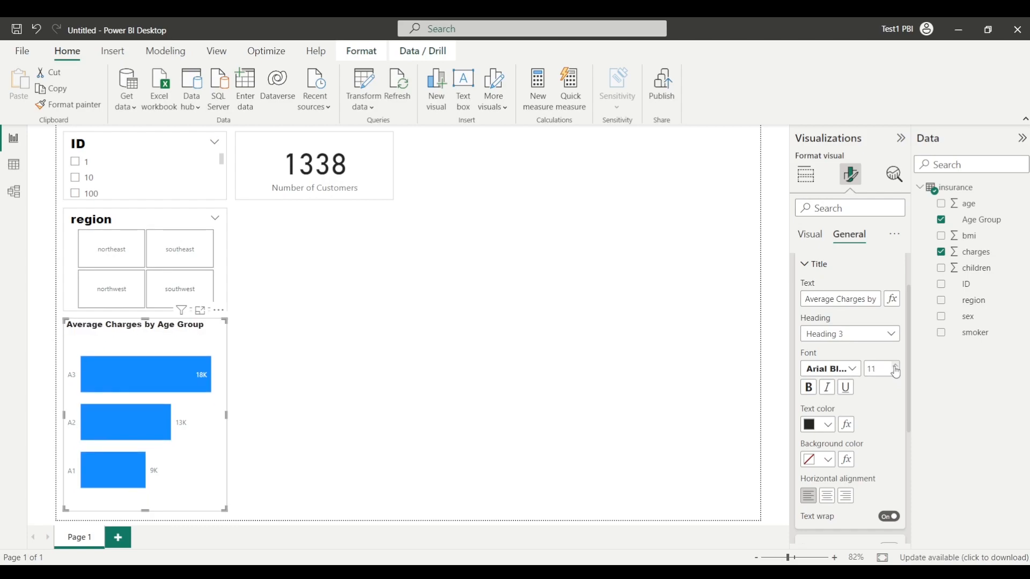
{"action": "left_click", "coordinate": [896, 367]}
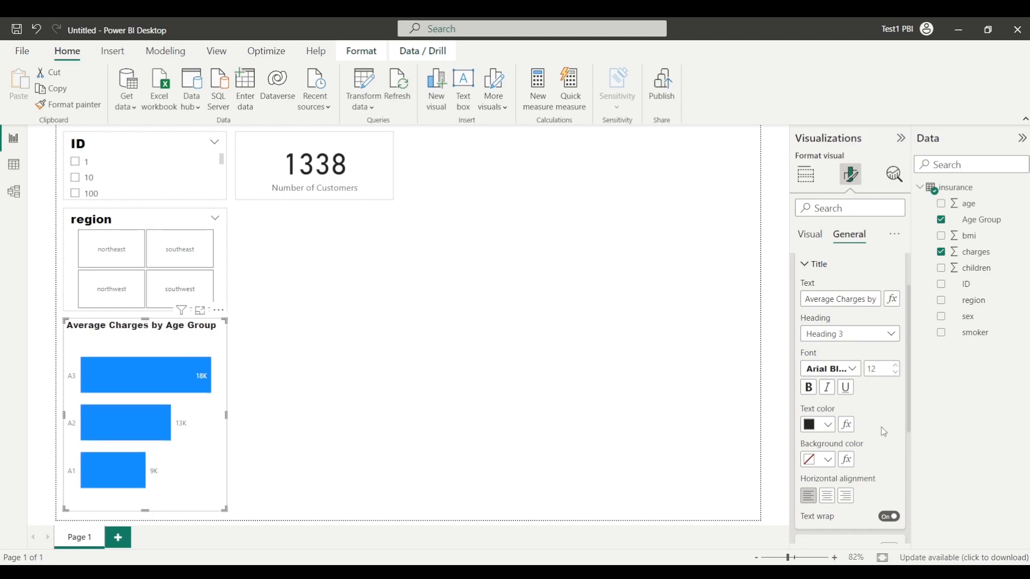
{"action": "left_click", "coordinate": [846, 389]}
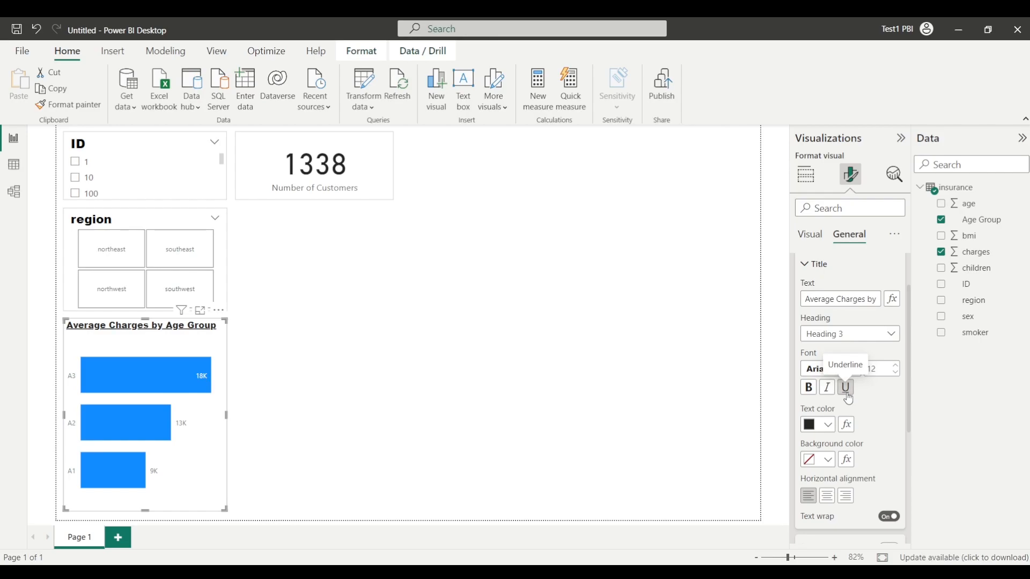
{"action": "left_click", "coordinate": [369, 352]}
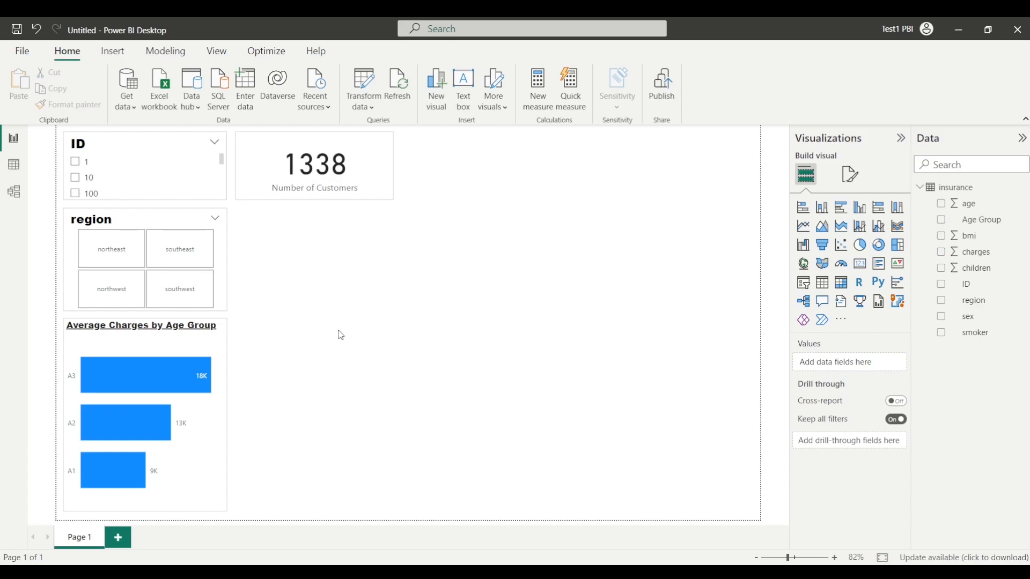
- Test the region slicer by filtering the page to northwest, northeast and southeast in turn, clearing the selection after each
{"action": "left_click", "coordinate": [132, 300]}
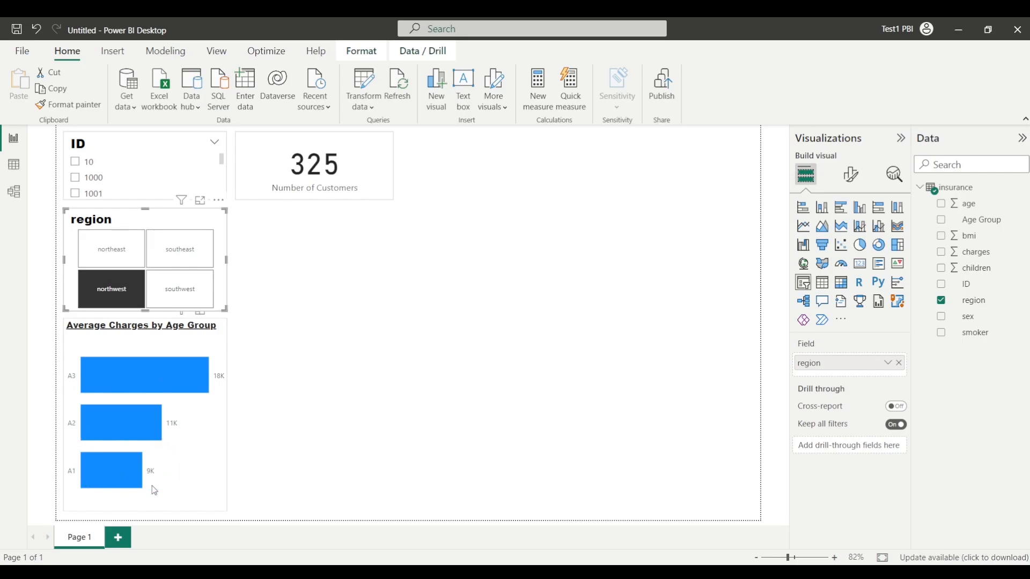
{"action": "left_click", "coordinate": [143, 290]}
{"action": "left_click", "coordinate": [144, 290]}
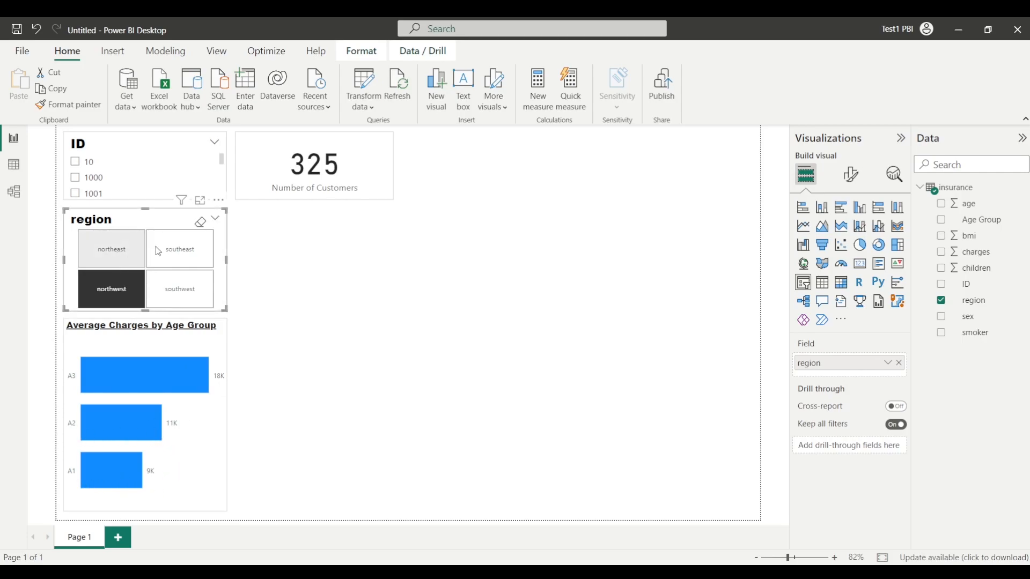
{"action": "left_click", "coordinate": [201, 224]}
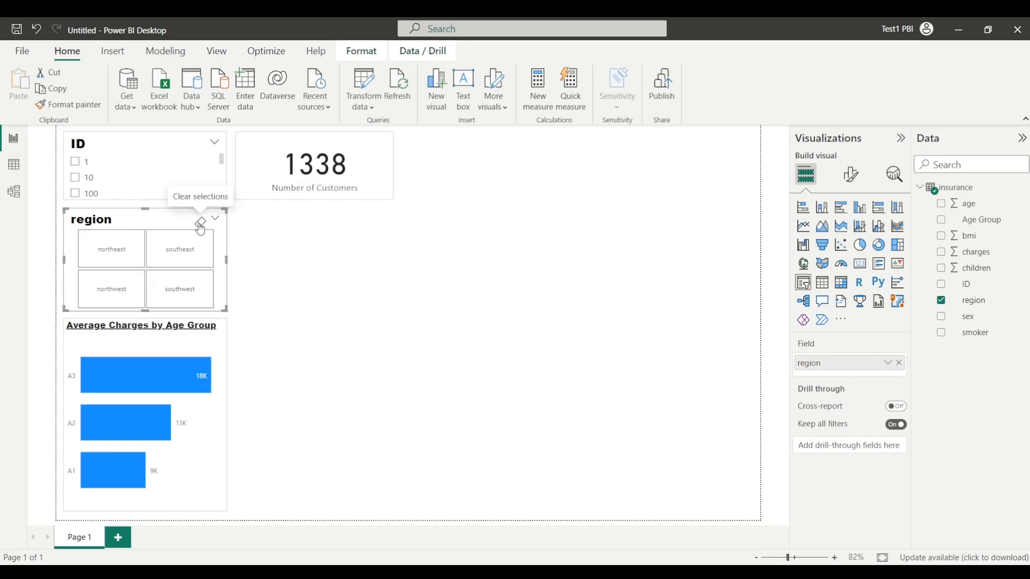
{"action": "left_click", "coordinate": [128, 262]}
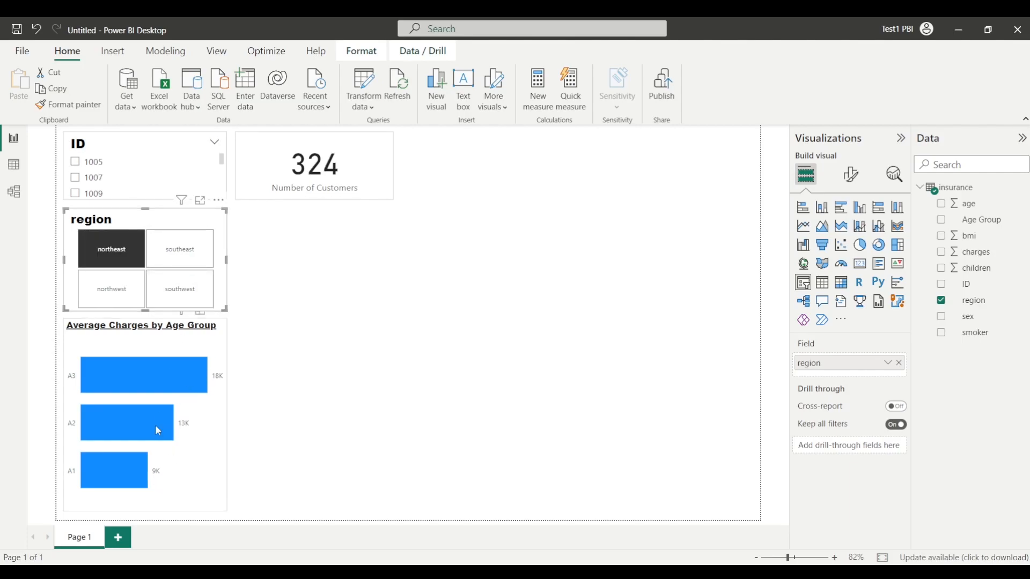
{"action": "left_click", "coordinate": [200, 223]}
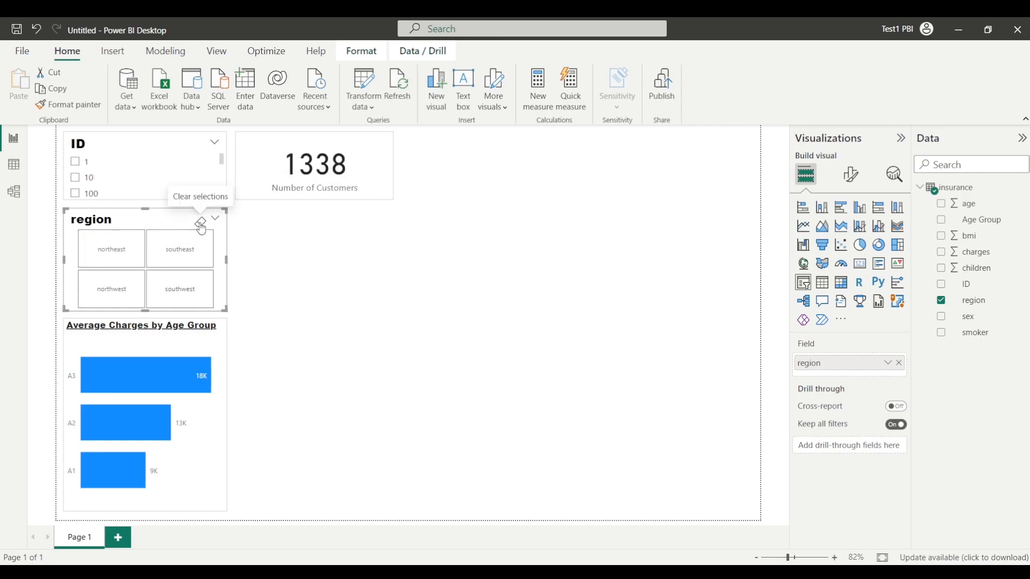
{"action": "left_click", "coordinate": [184, 257]}
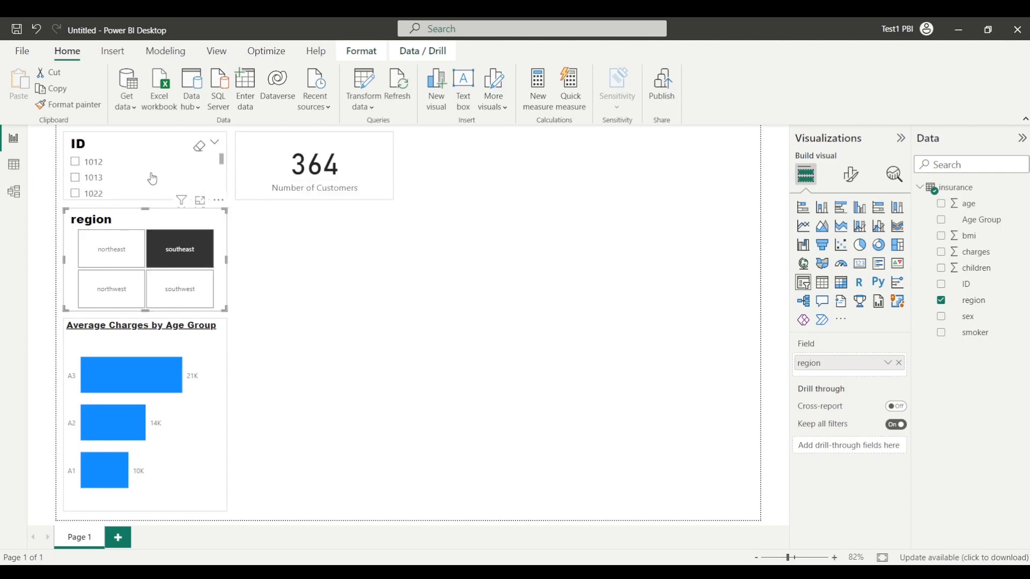
{"action": "left_click", "coordinate": [207, 238]}
{"action": "left_click", "coordinate": [206, 236]}
{"action": "left_click", "coordinate": [201, 223]}
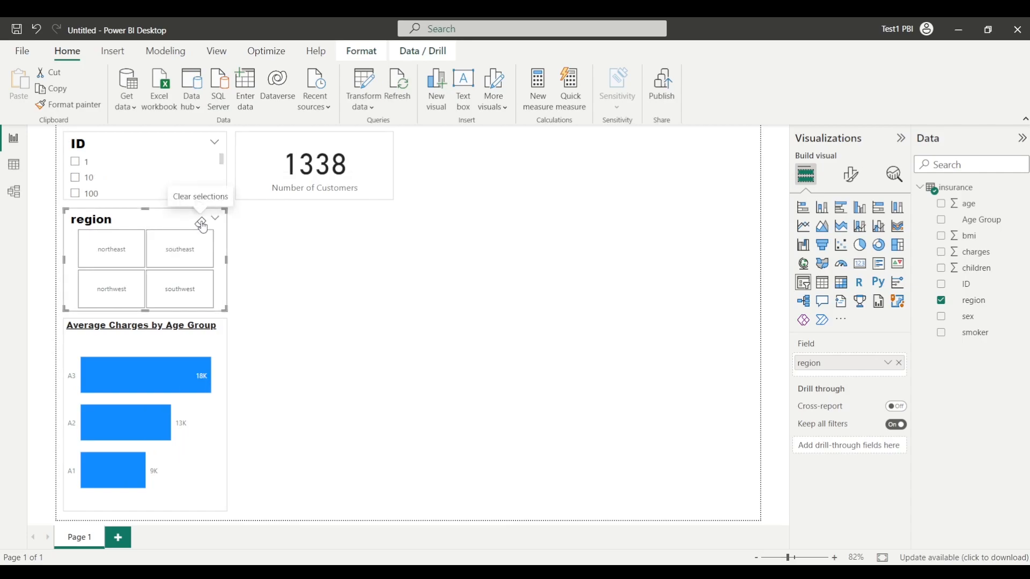
- Apply the built-in Power BI report theme whose leading color is teal
{"action": "left_click", "coordinate": [355, 324]}
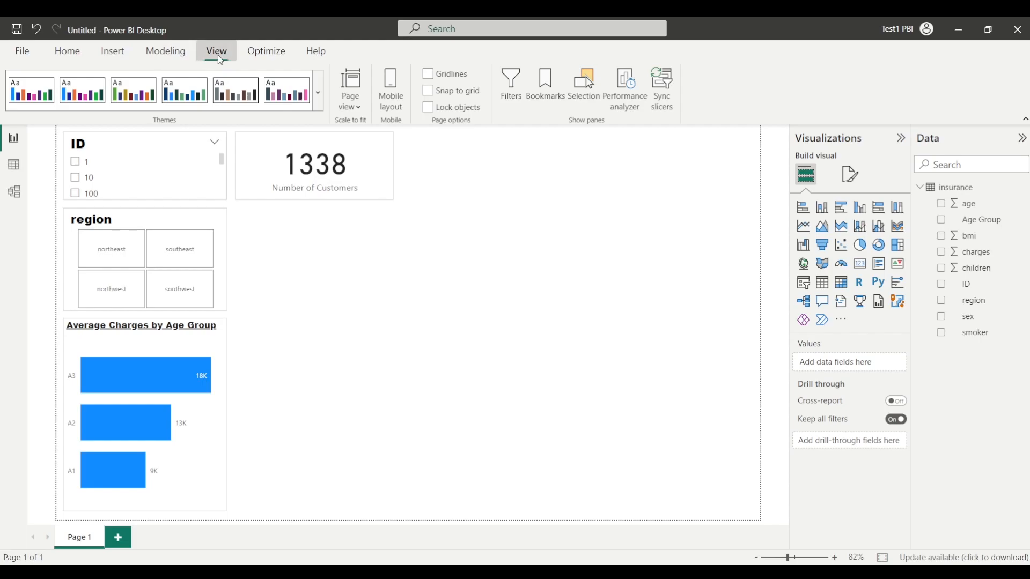
{"action": "left_click", "coordinate": [322, 100]}
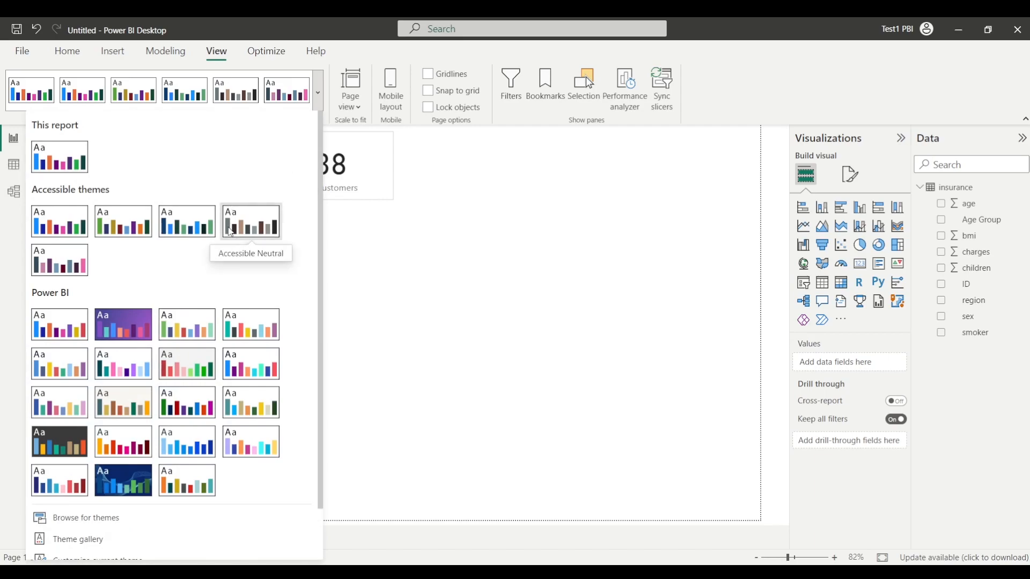
{"action": "left_click", "coordinate": [251, 319]}
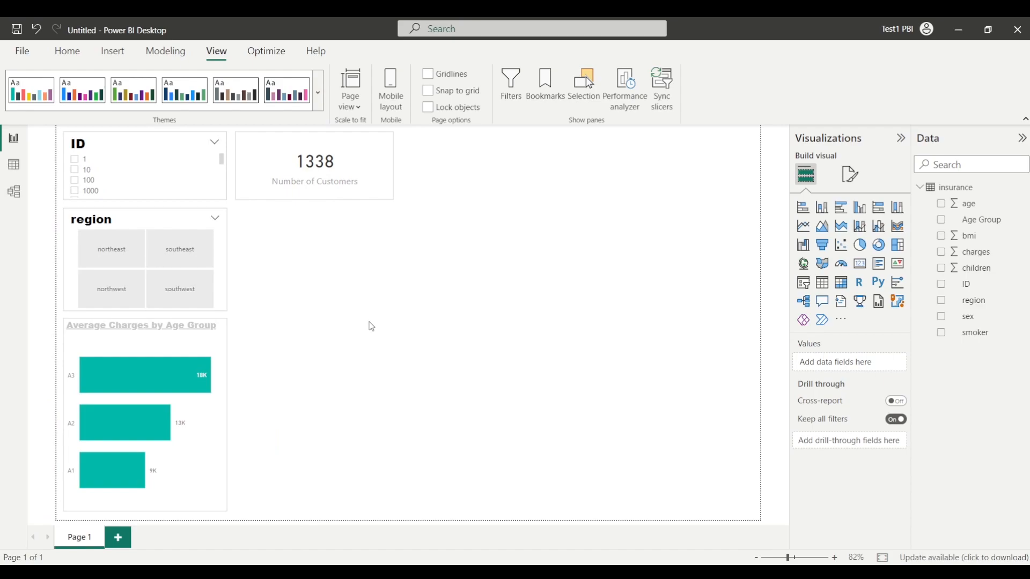
- Set the text color of the bar chart's title to black (#000000) and deselect the chart
{"action": "left_click", "coordinate": [204, 465]}
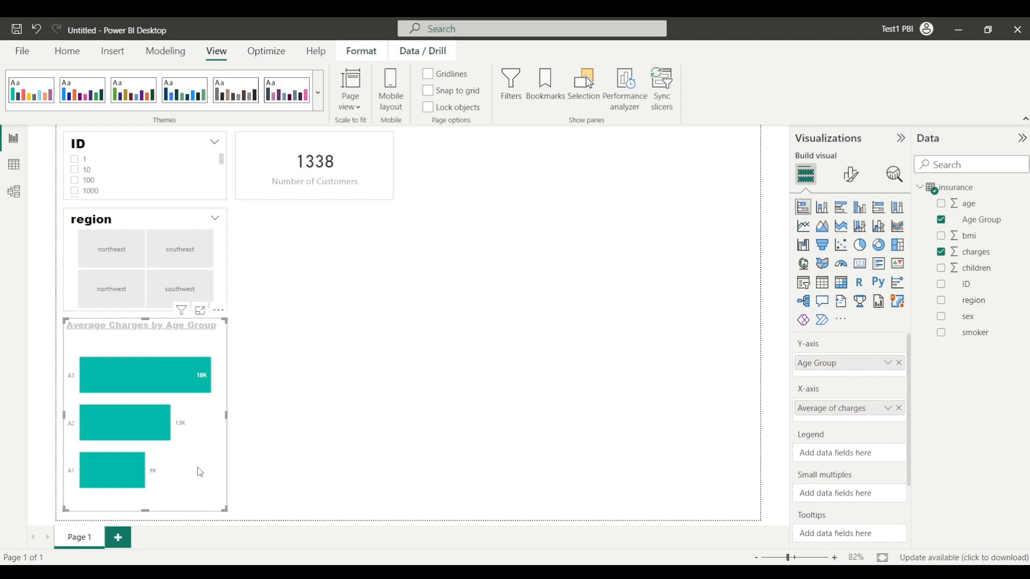
{"action": "left_click", "coordinate": [853, 177]}
{"action": "left_click", "coordinate": [863, 243]}
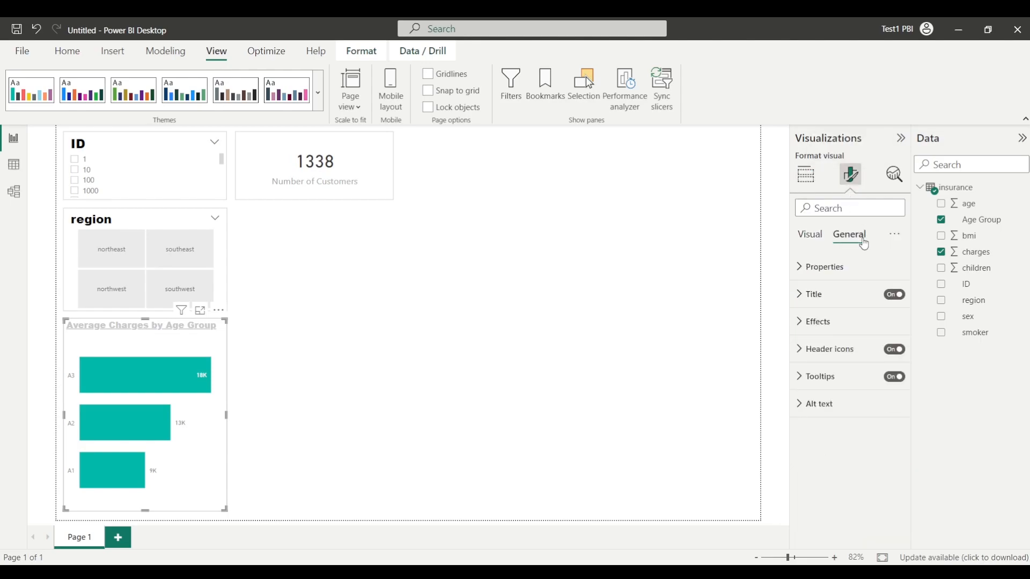
{"action": "left_click", "coordinate": [818, 304]}
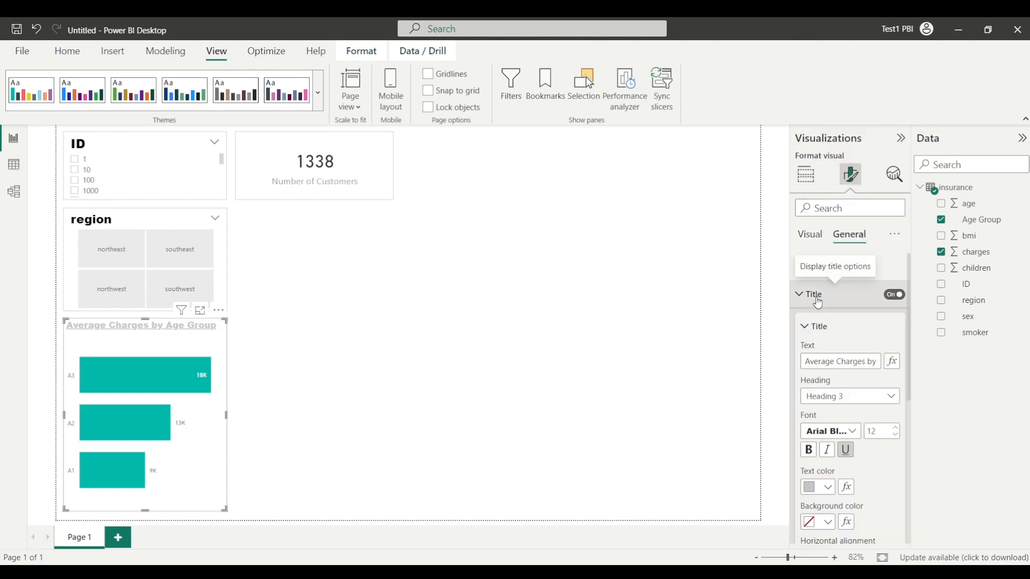
{"action": "left_click", "coordinate": [830, 488]}
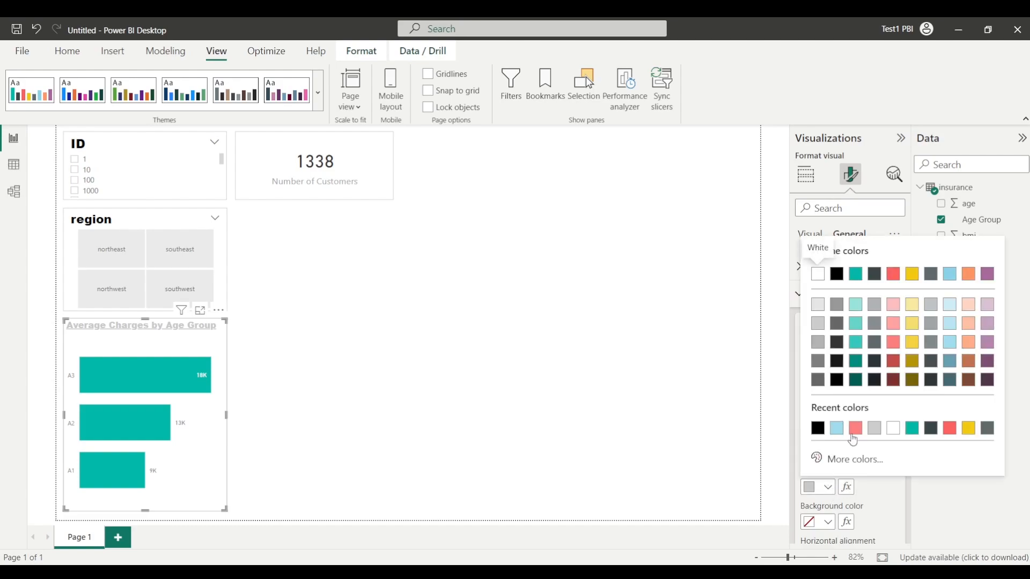
{"action": "left_click", "coordinate": [817, 429]}
{"action": "left_click", "coordinate": [363, 354]}
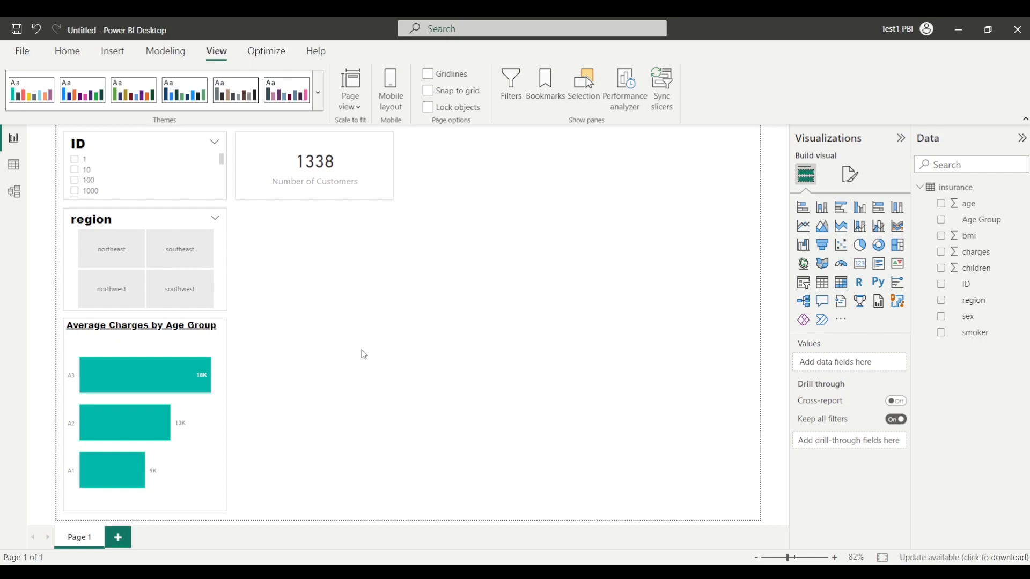
- Add a line chart beside the customer card, enlarged to reach the page's far edge, with Age Group on its X-axis
{"action": "left_click", "coordinate": [185, 457]}
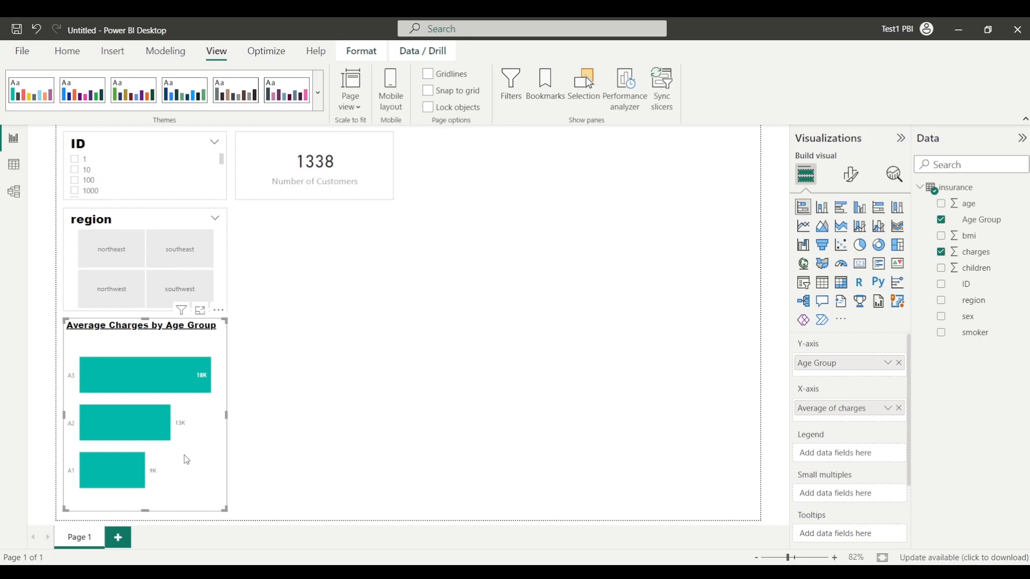
{"action": "left_click", "coordinate": [392, 383]}
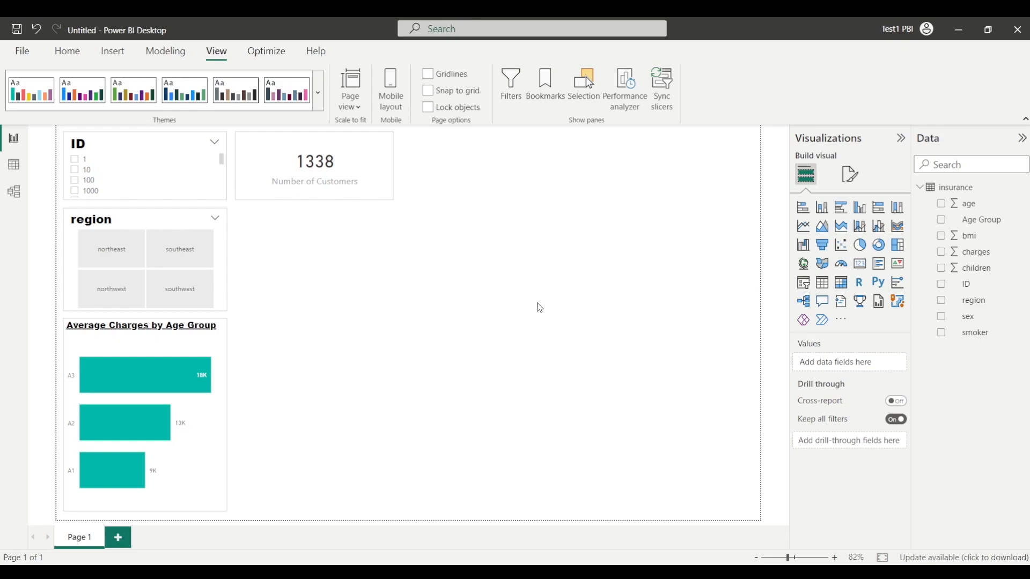
{"action": "left_click", "coordinate": [811, 234]}
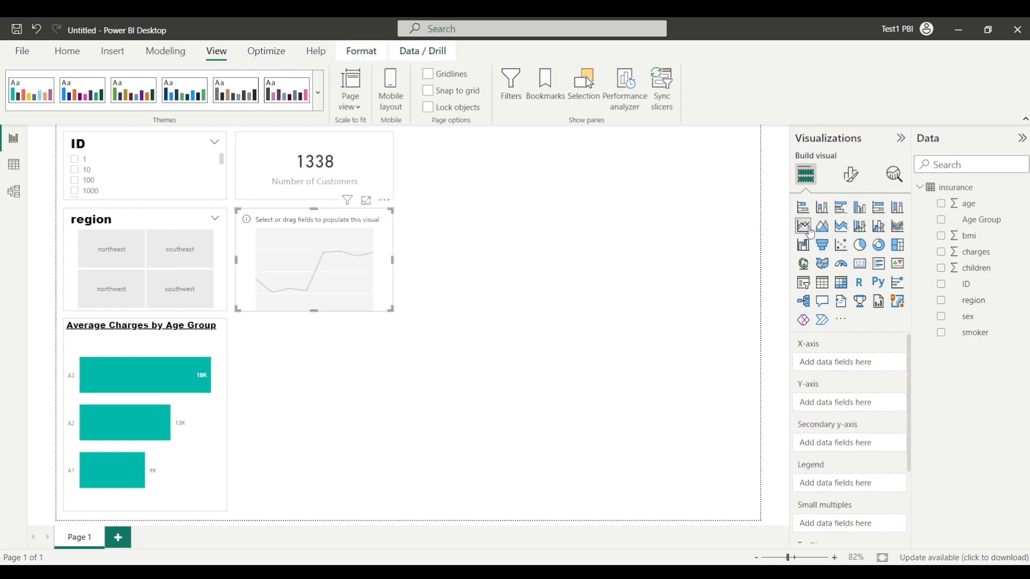
{"action": "left_click_drag", "start_coordinate": [378, 263], "coordinate": [524, 190]}
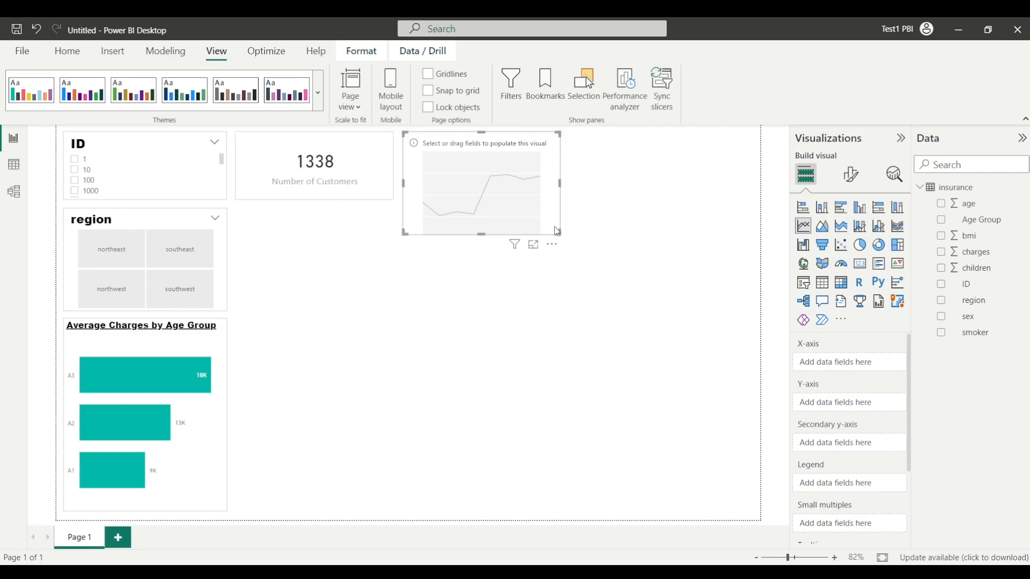
{"action": "left_click_drag", "start_coordinate": [558, 233], "coordinate": [751, 302]}
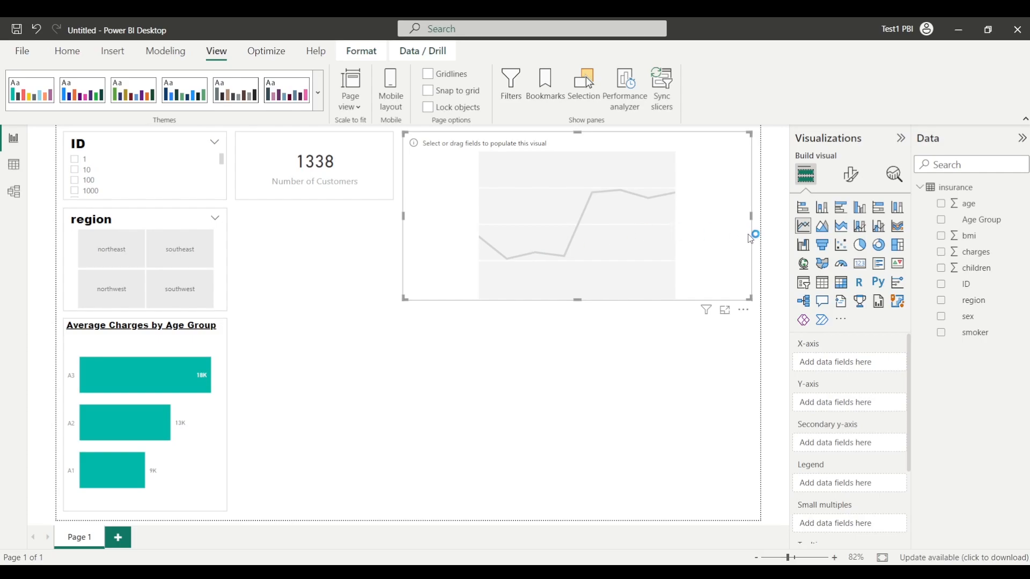
{"action": "left_click", "coordinate": [943, 224]}
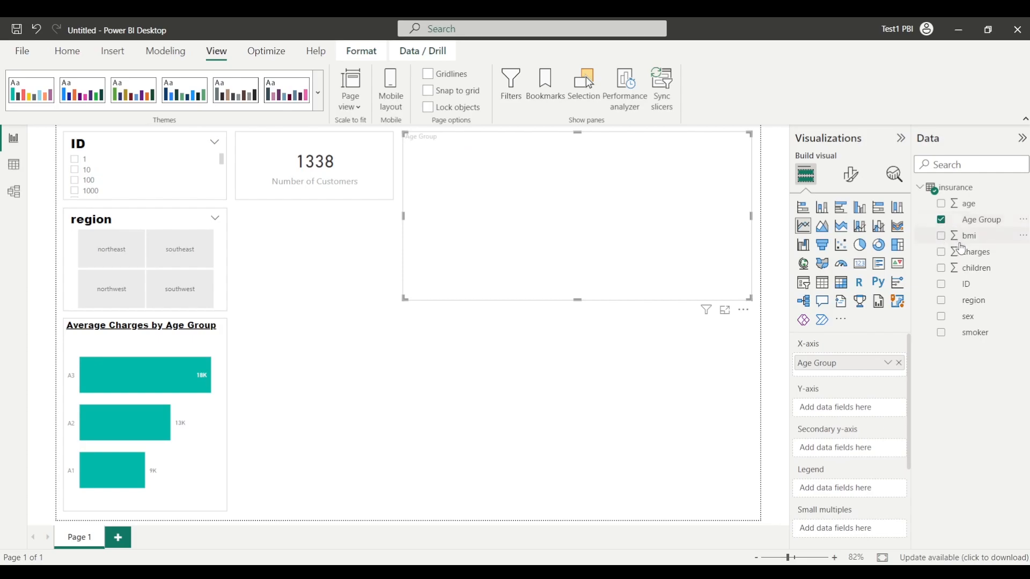
{"action": "left_click", "coordinate": [942, 286]}
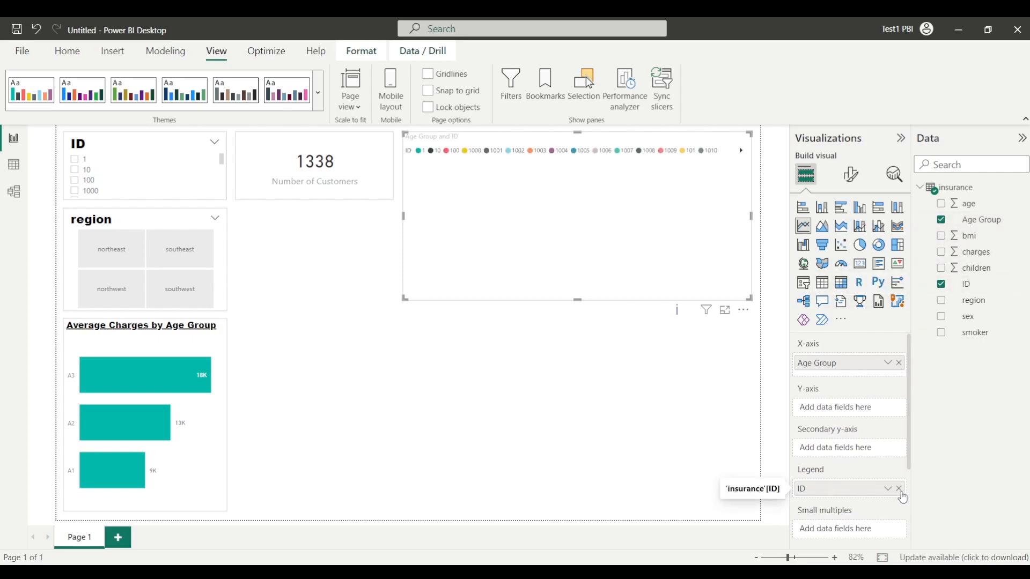
{"action": "left_click", "coordinate": [900, 489]}
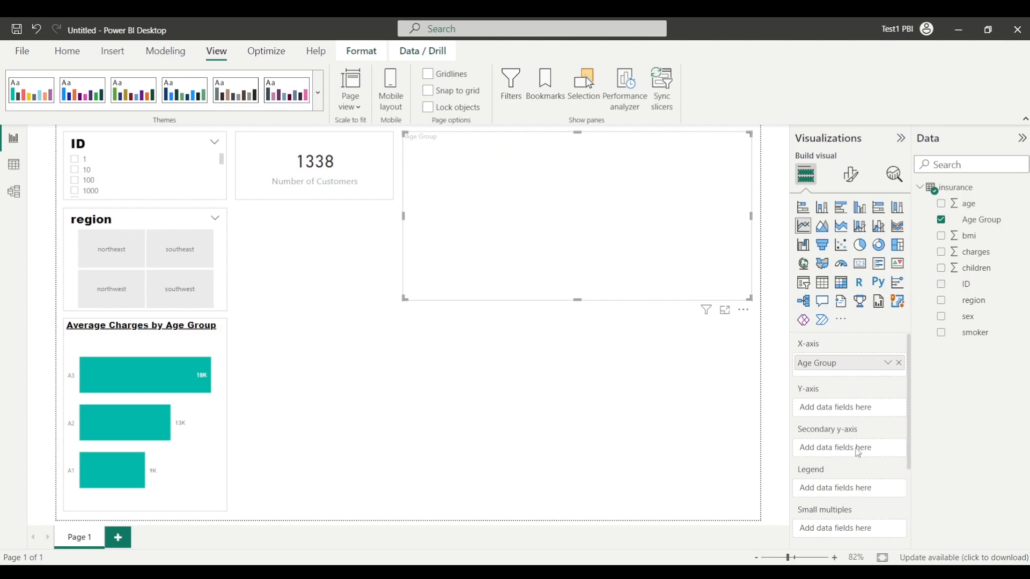
{"action": "left_click", "coordinate": [943, 287]}
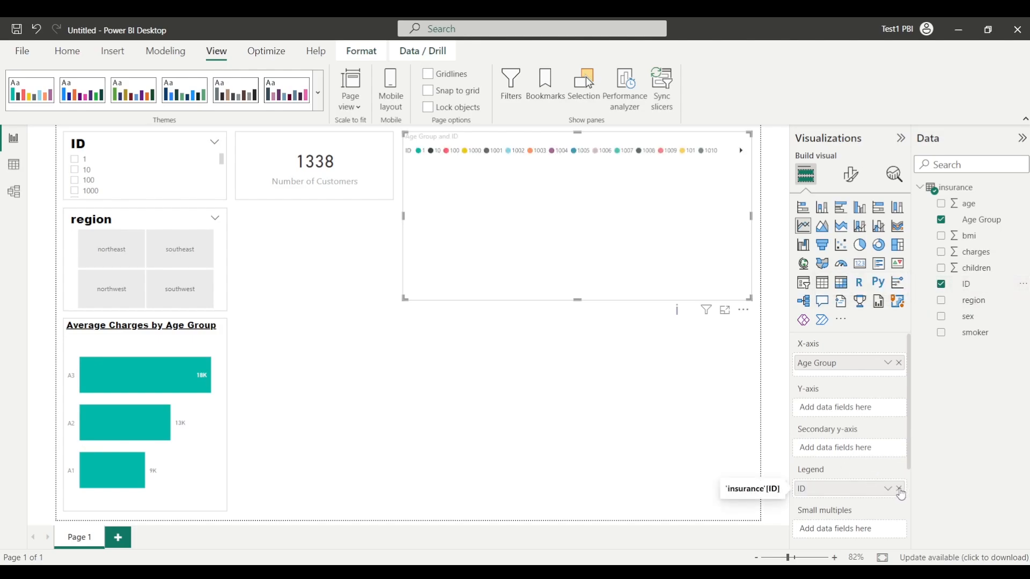
{"action": "left_click", "coordinate": [900, 490]}
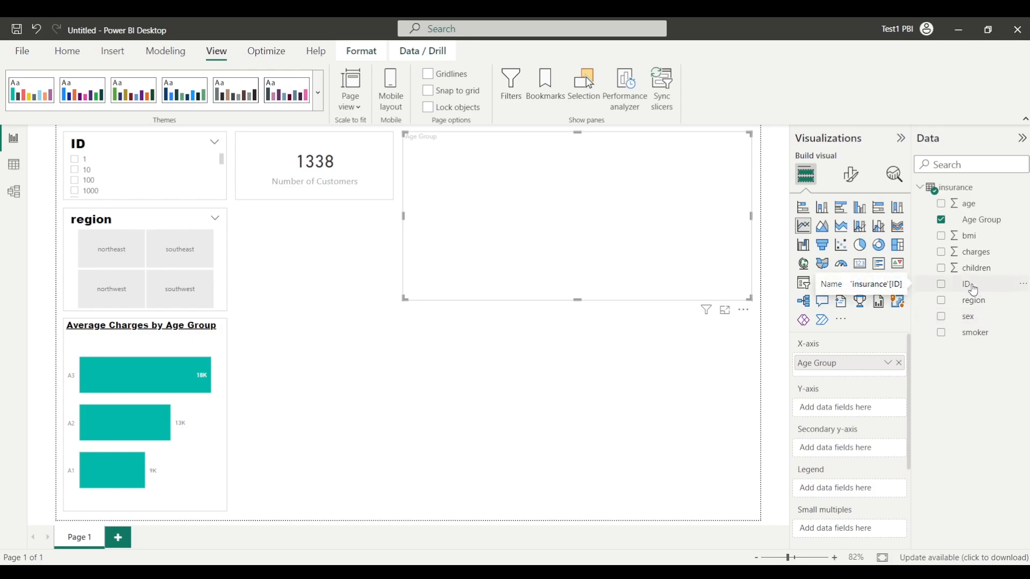
- Place the ID field on the line chart's Y-axis, summarized as Count (Distinct), and deselect the chart
{"action": "left_click_drag", "start_coordinate": [973, 290], "coordinate": [854, 412]}
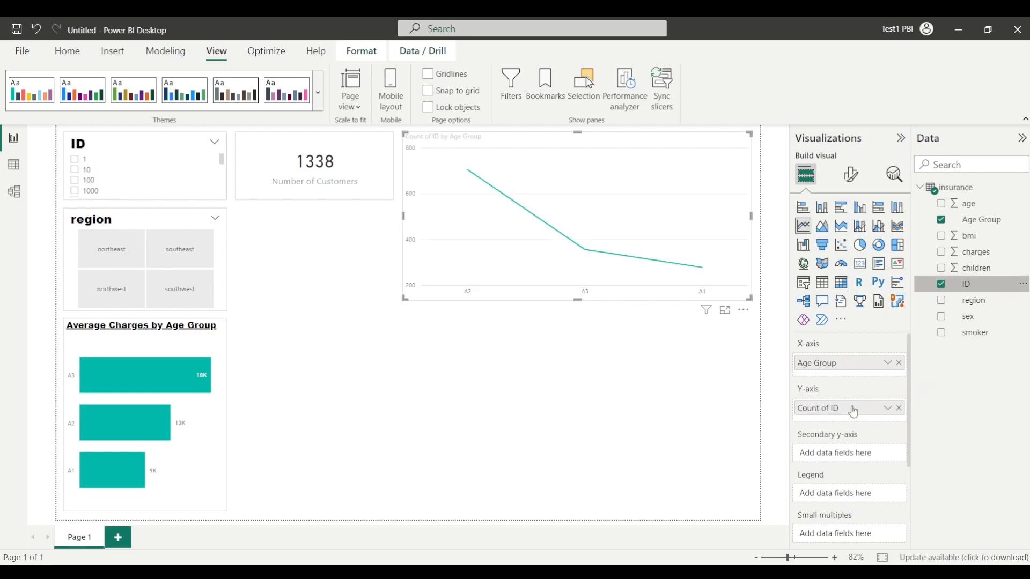
{"action": "left_click", "coordinate": [889, 409]}
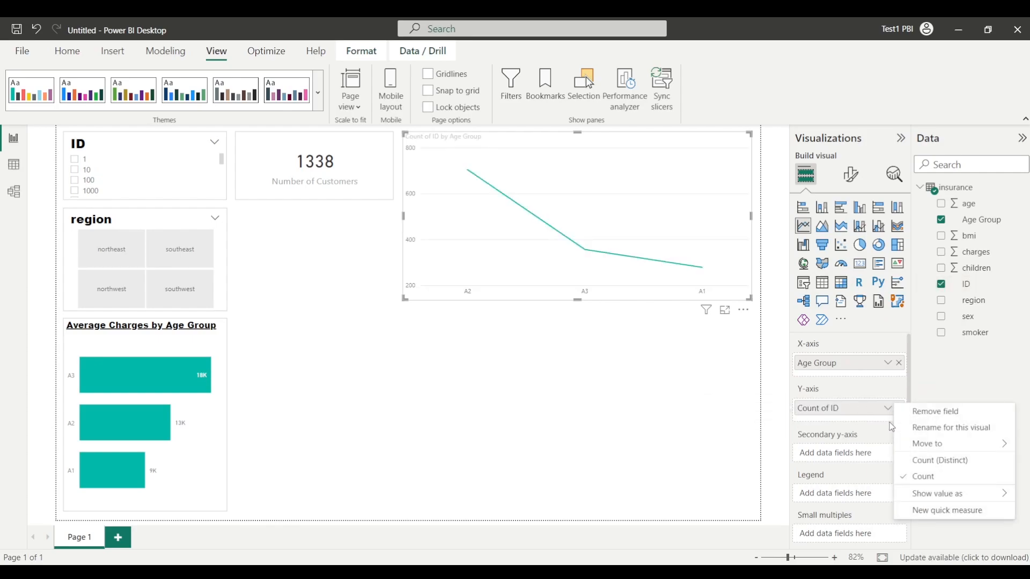
{"action": "left_click", "coordinate": [939, 463]}
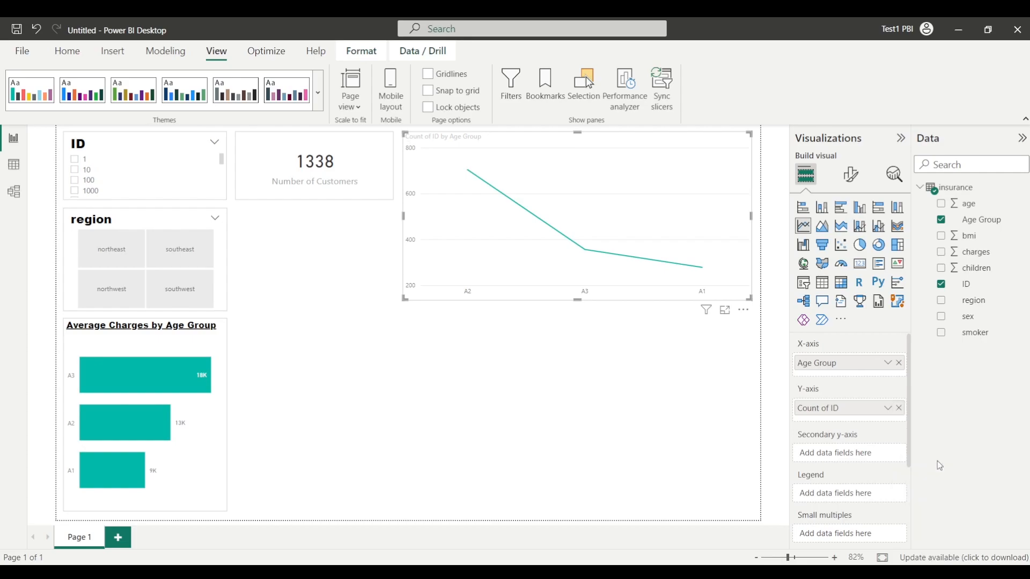
{"action": "left_click", "coordinate": [646, 416]}
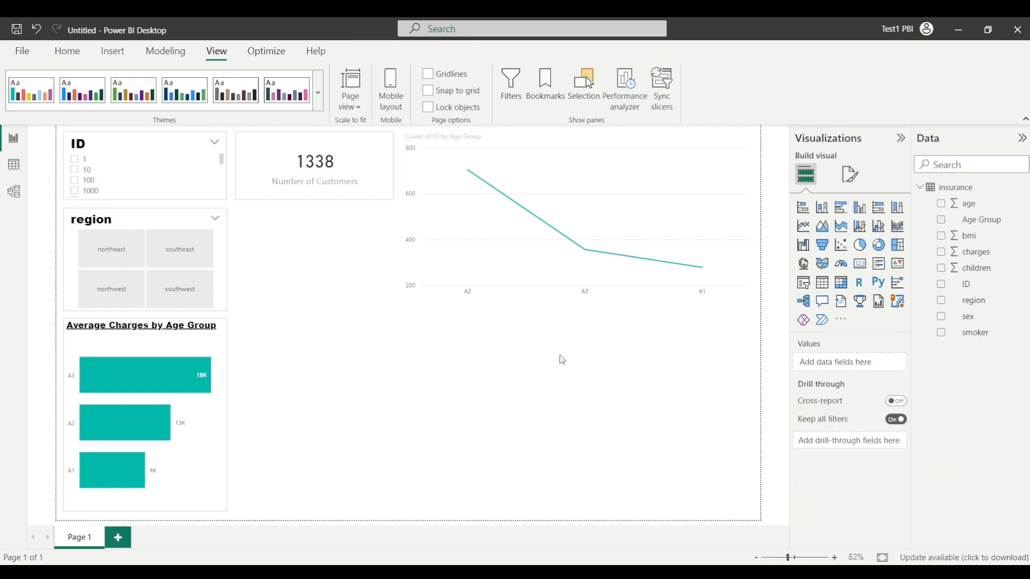
- Copy the customer card's formatting onto the line chart with Format Painter, then deselect the chart
{"action": "left_click", "coordinate": [521, 265]}
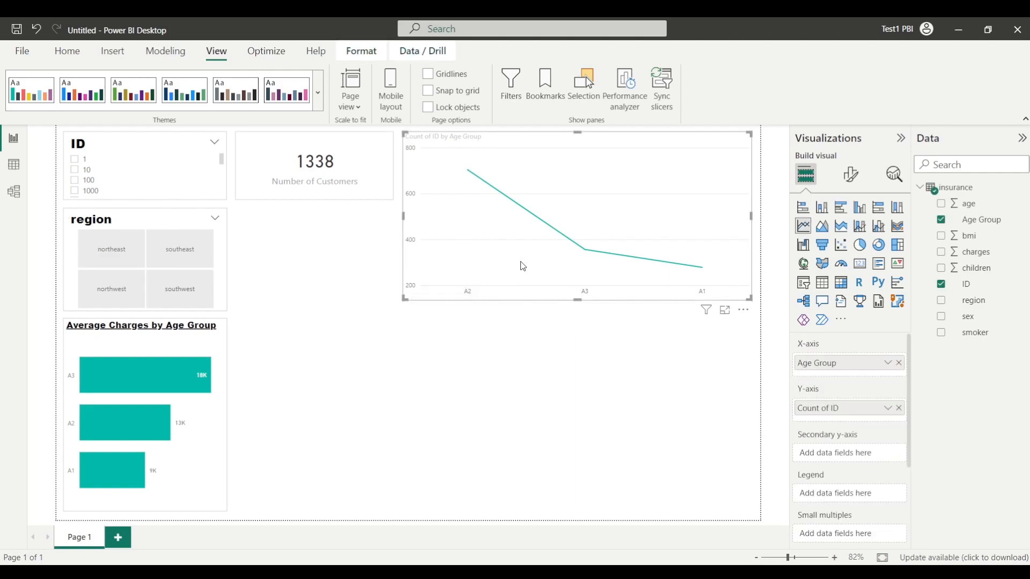
{"action": "left_click", "coordinate": [356, 171]}
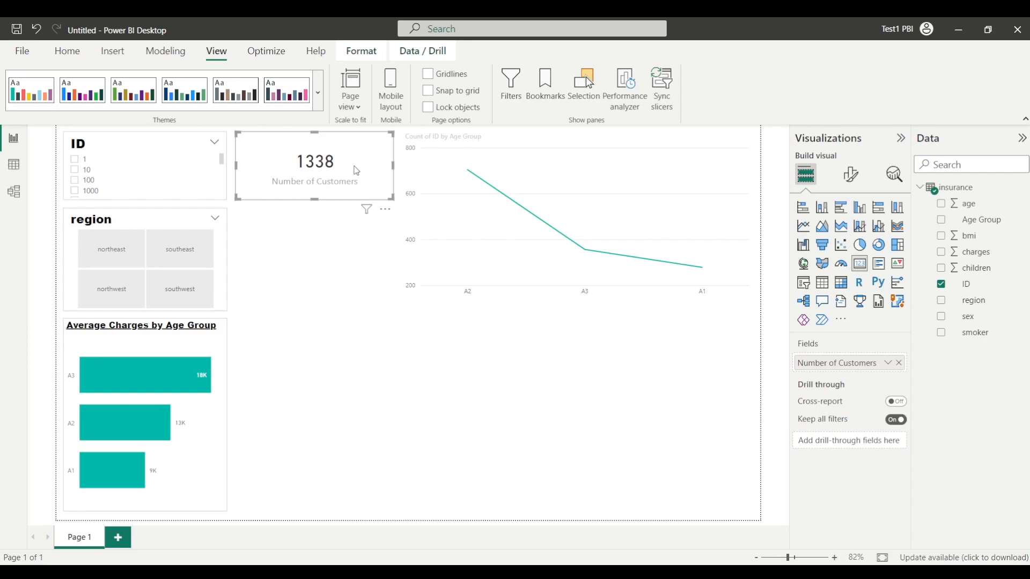
{"action": "left_click", "coordinate": [69, 52]}
{"action": "left_click", "coordinate": [86, 105]}
{"action": "left_click", "coordinate": [589, 191]}
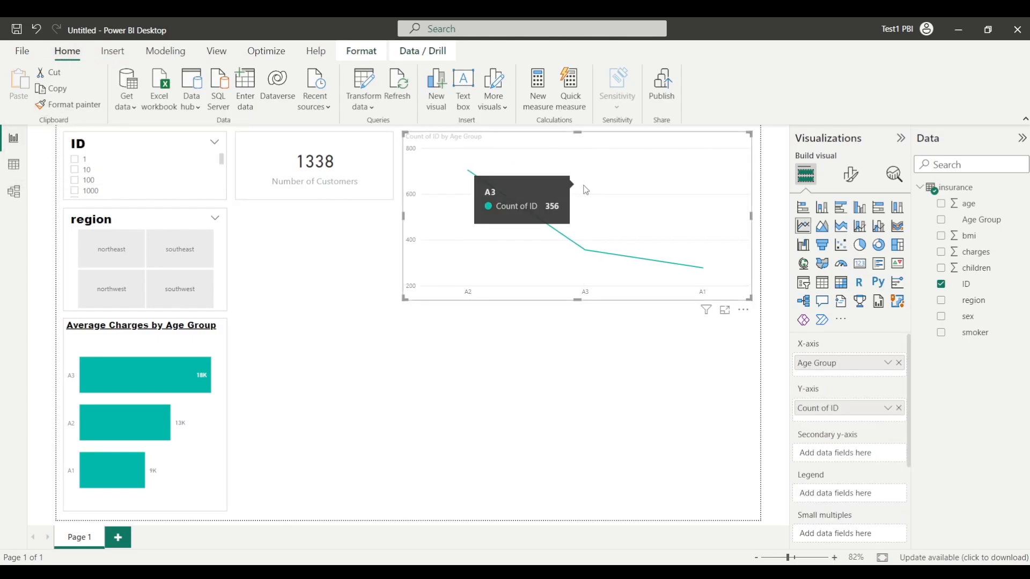
{"action": "left_click", "coordinate": [409, 362]}
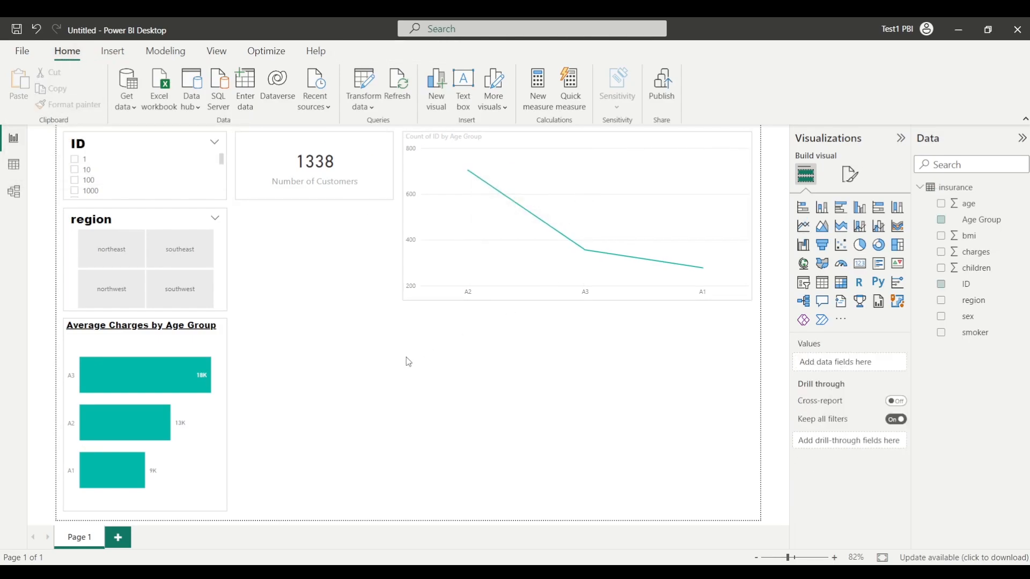
- Turn off the horizontal gridlines of the line chart
{"action": "left_click", "coordinate": [475, 230]}
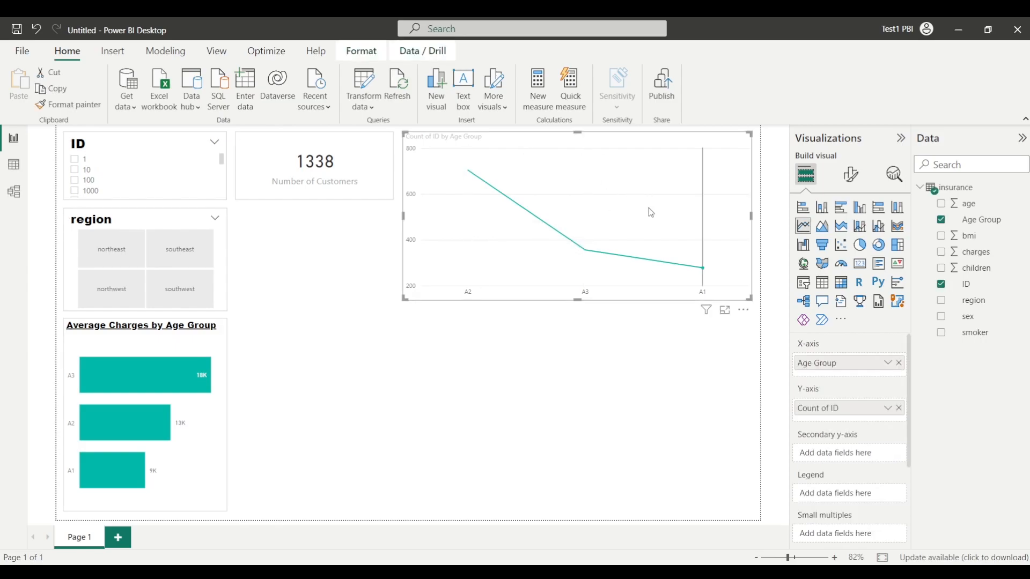
{"action": "mouse_move", "coordinate": [650, 213]}
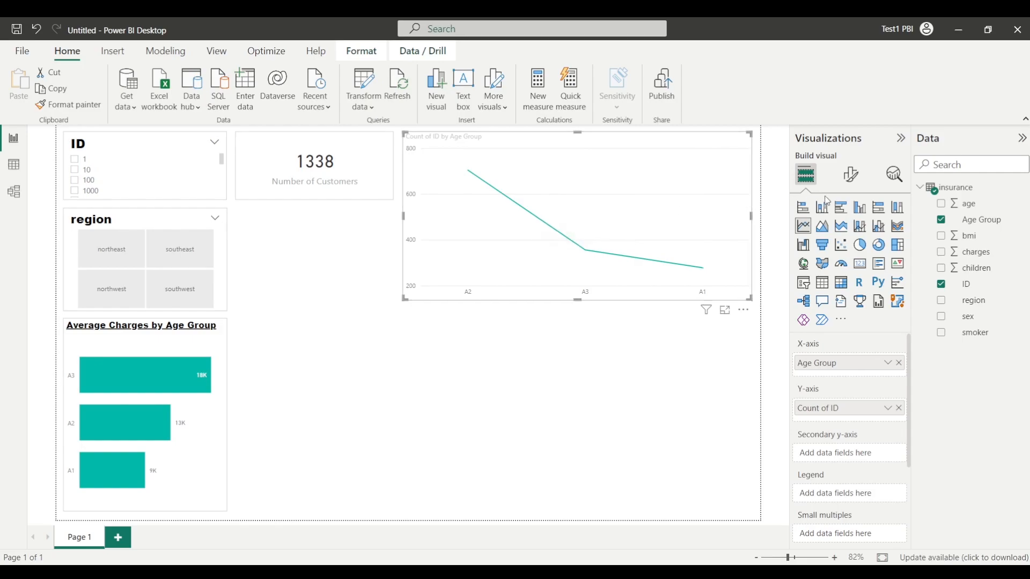
{"action": "left_click", "coordinate": [850, 176]}
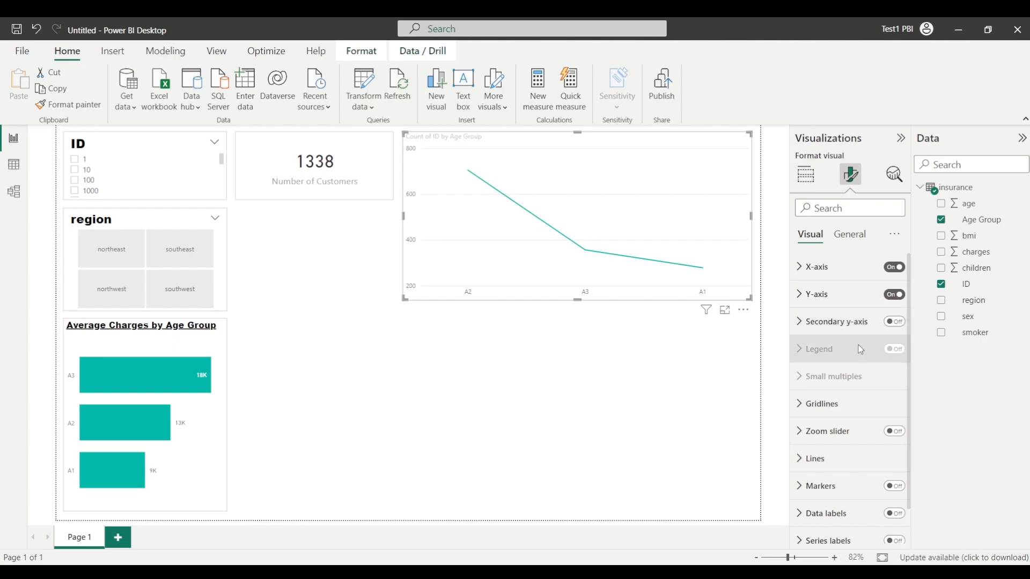
{"action": "left_click", "coordinate": [828, 410]}
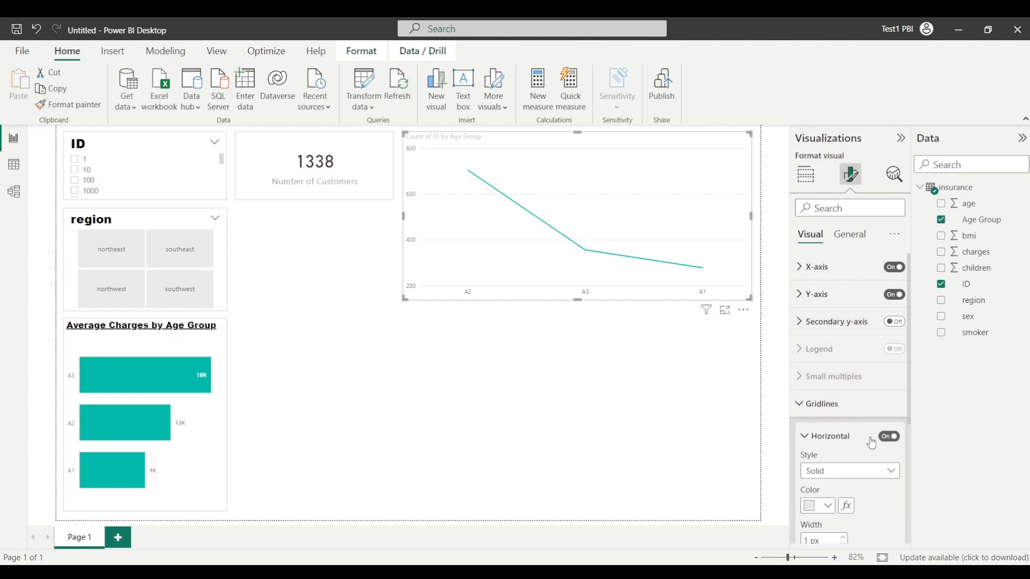
{"action": "scroll", "coordinate": [876, 443], "scroll_direction": "down", "scroll_amount": 2}
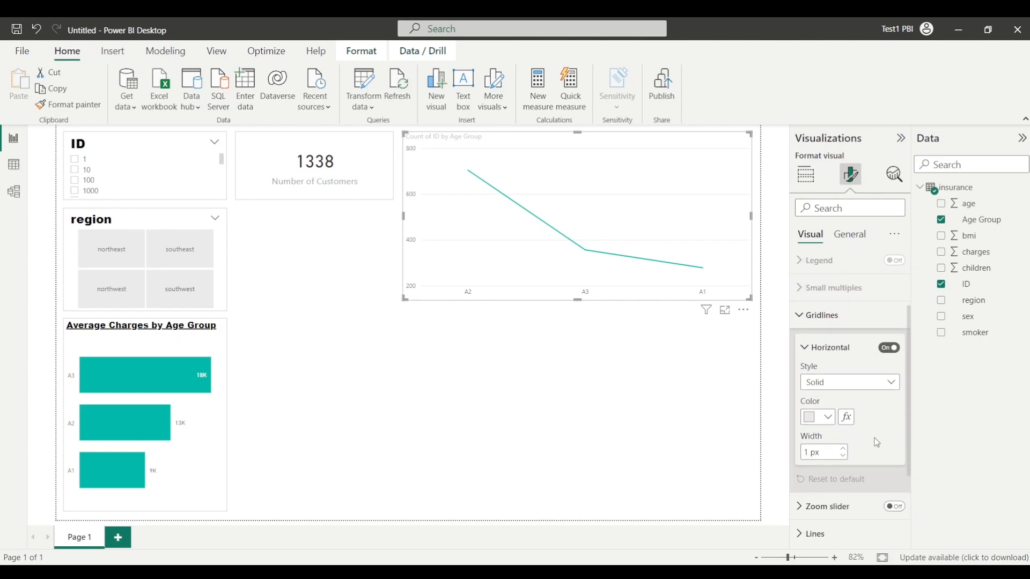
{"action": "left_click", "coordinate": [889, 349]}
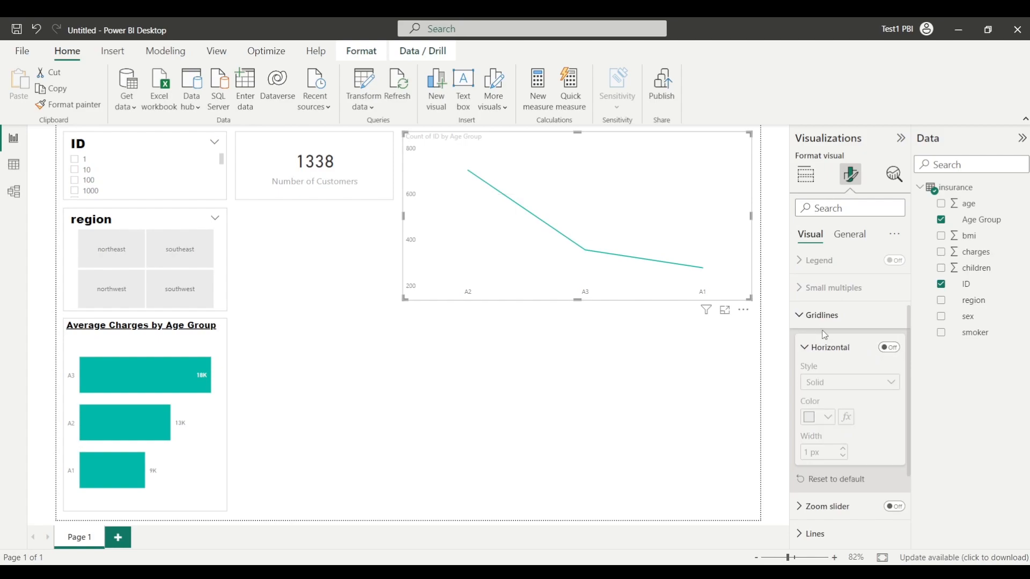
{"action": "left_click", "coordinate": [805, 325]}
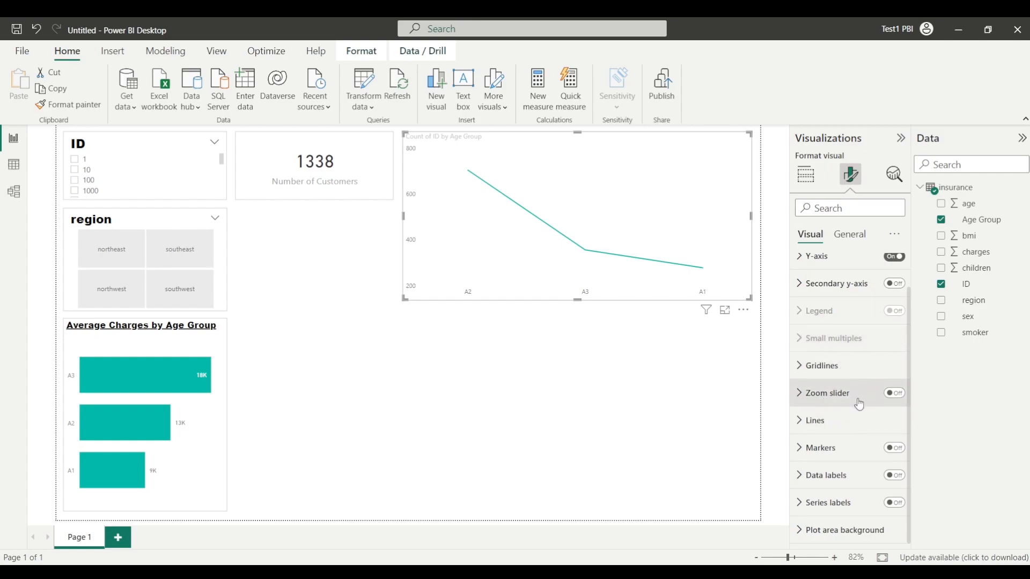
- Hide the line chart's X-axis and Y-axis and turn on its data labels
{"action": "scroll", "coordinate": [882, 336], "scroll_direction": "up", "scroll_amount": 1}
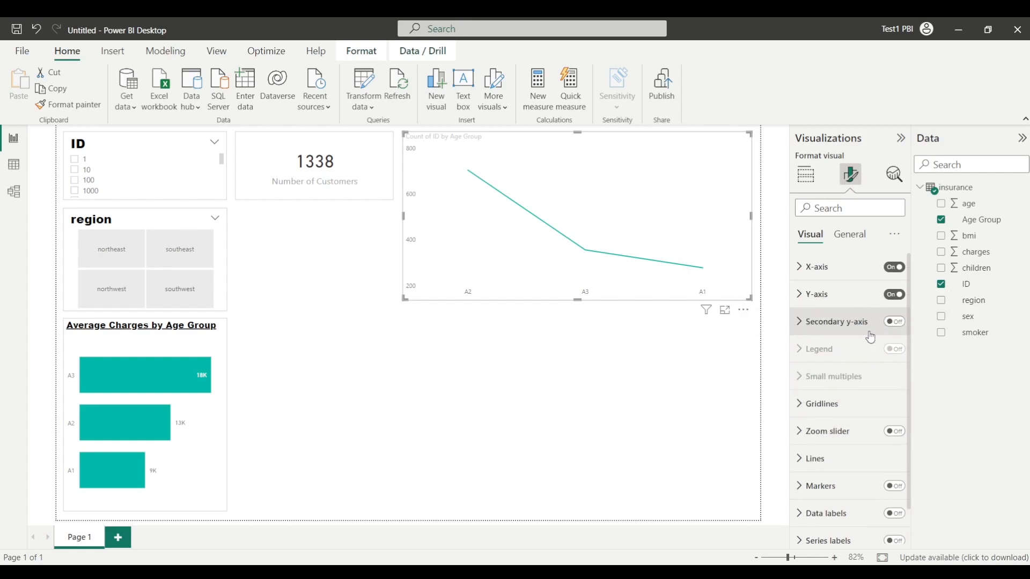
{"action": "left_click", "coordinate": [890, 268]}
{"action": "left_click", "coordinate": [893, 295]}
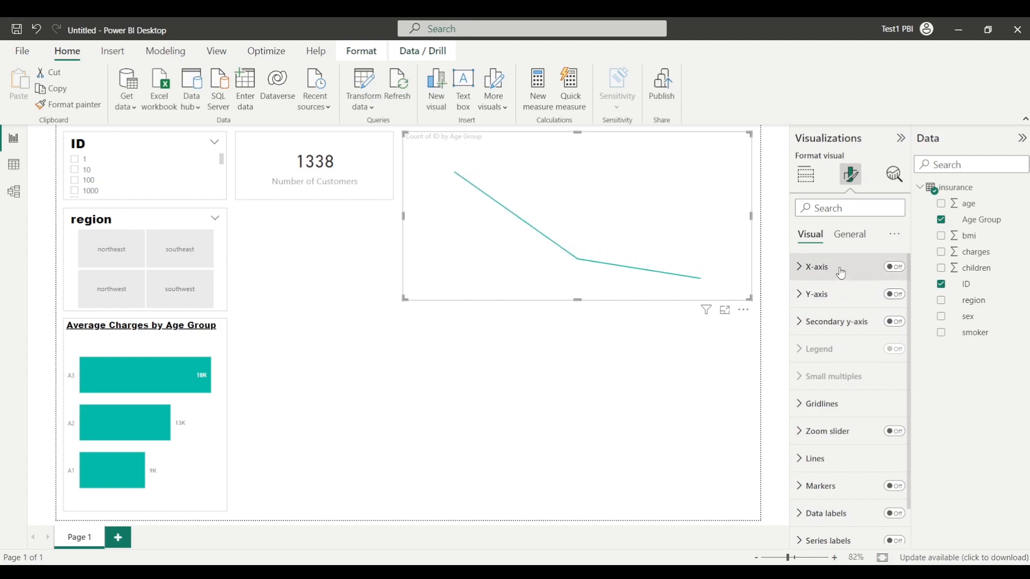
{"action": "left_click", "coordinate": [830, 276]}
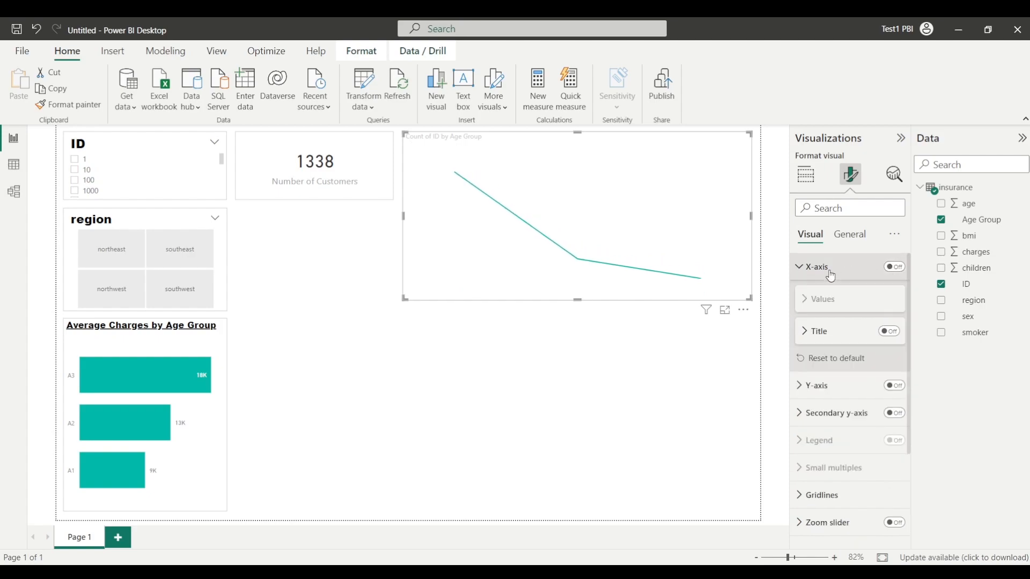
{"action": "left_click", "coordinate": [830, 276]}
{"action": "scroll", "coordinate": [858, 421], "scroll_direction": "down", "scroll_amount": 1}
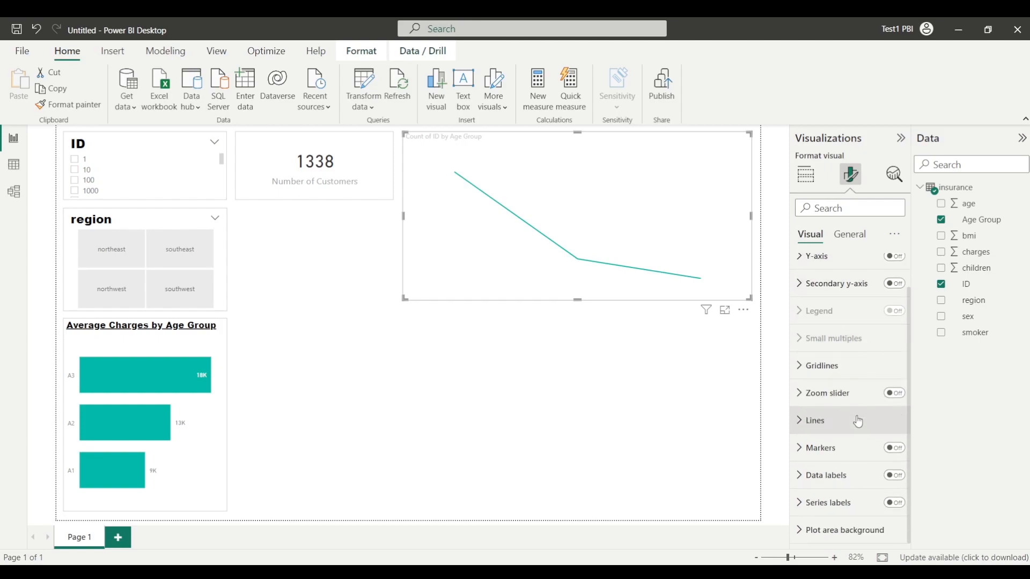
{"action": "left_click", "coordinate": [895, 475]}
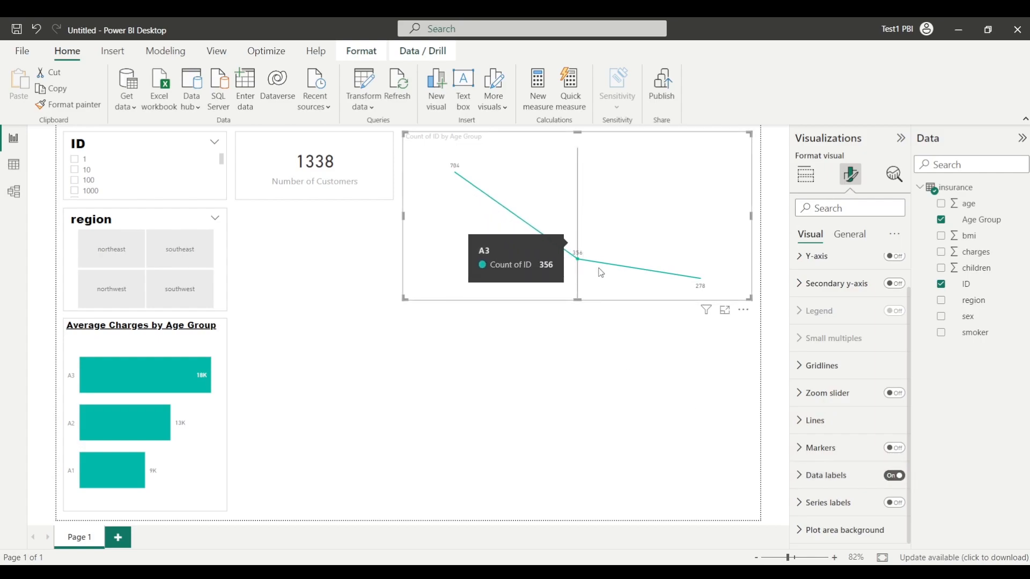
- Show the line chart's X-axis again, leaving its axis title off
{"action": "scroll", "coordinate": [837, 365], "scroll_direction": "up", "scroll_amount": 1}
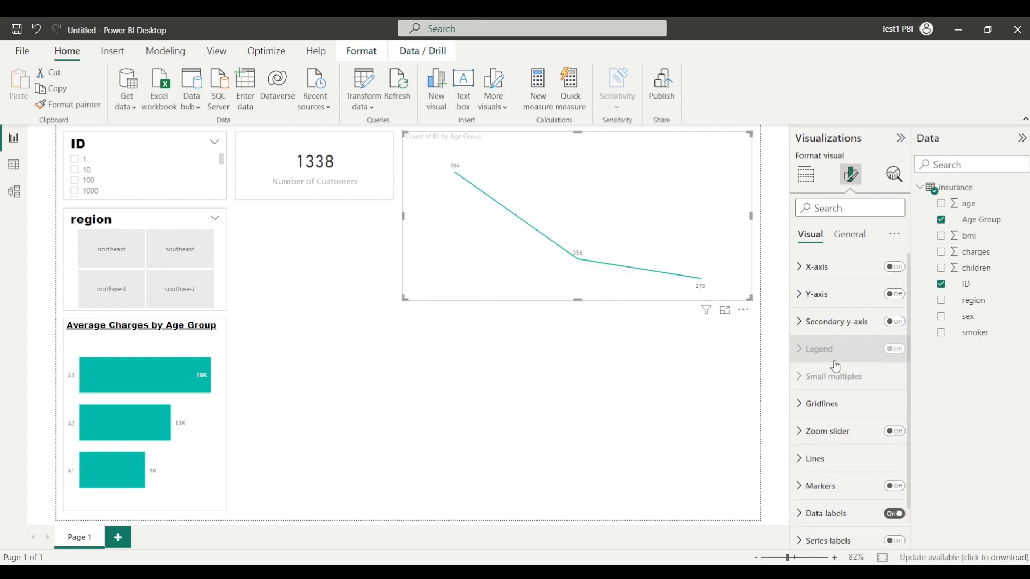
{"action": "left_click", "coordinate": [824, 270]}
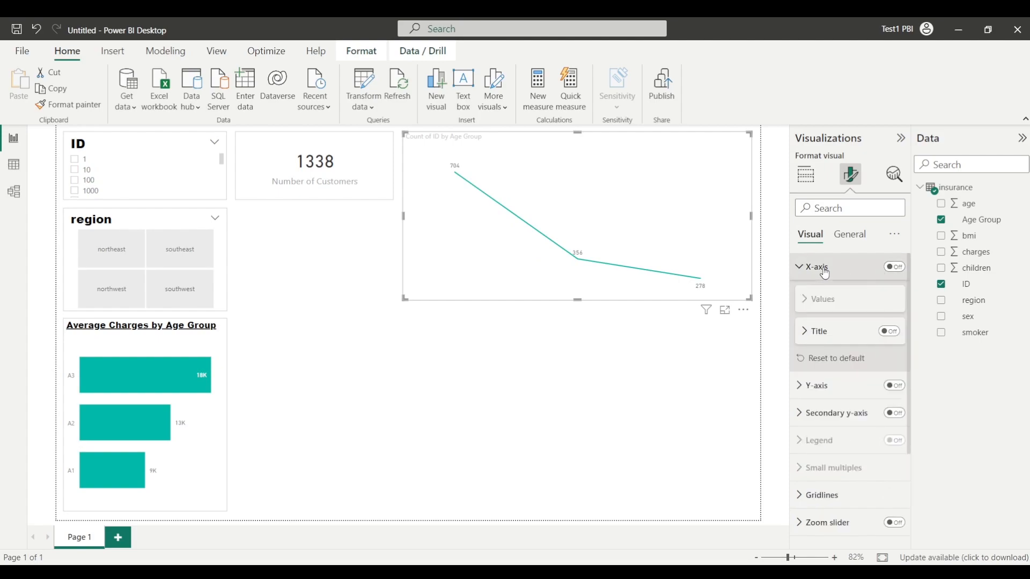
{"action": "left_click", "coordinate": [890, 332]}
{"action": "left_click", "coordinate": [891, 333]}
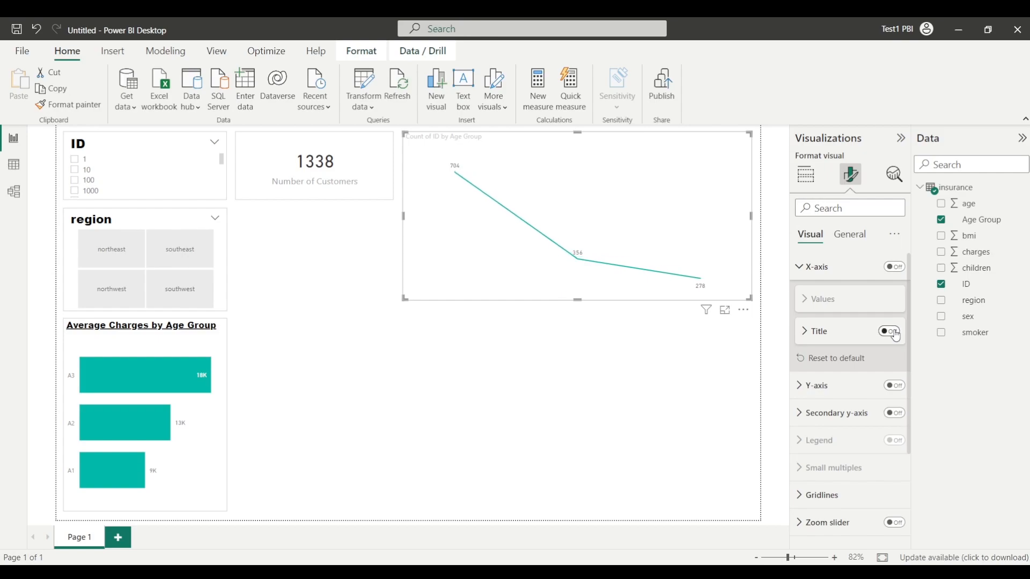
{"action": "left_click", "coordinate": [896, 268]}
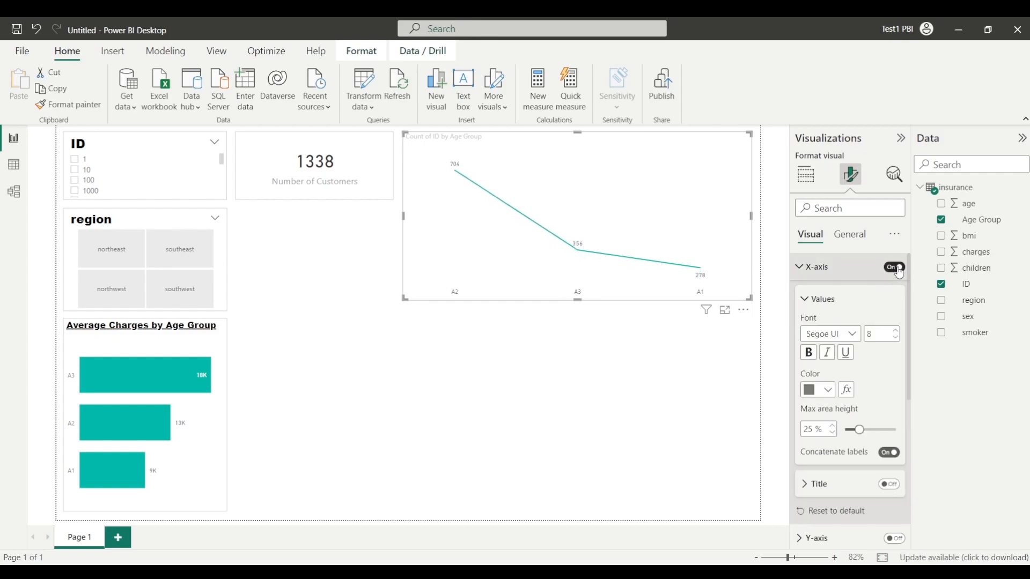
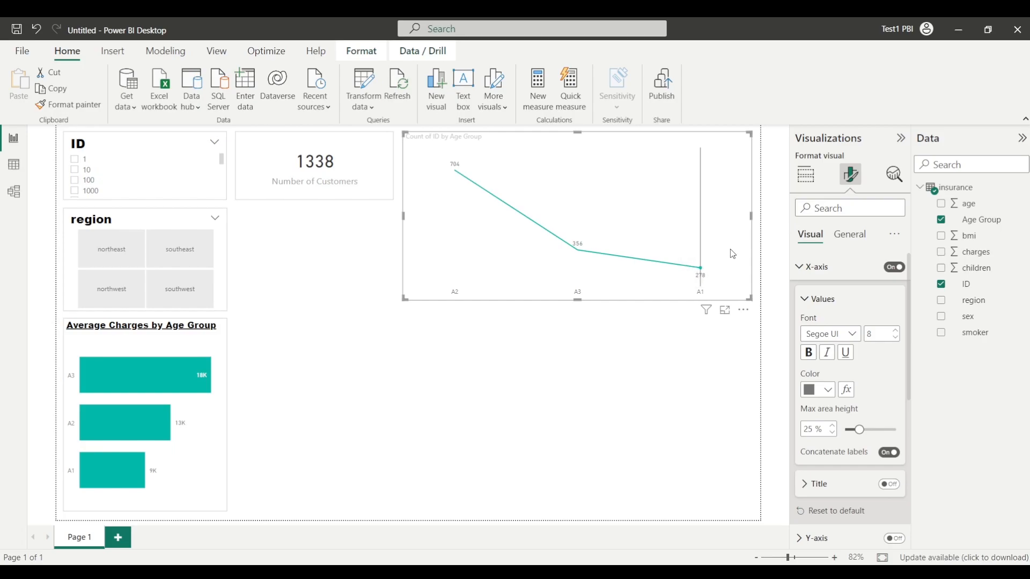
- Change the line chart's title text to "Number of Customers by Age Group"
{"action": "left_click", "coordinate": [864, 239]}
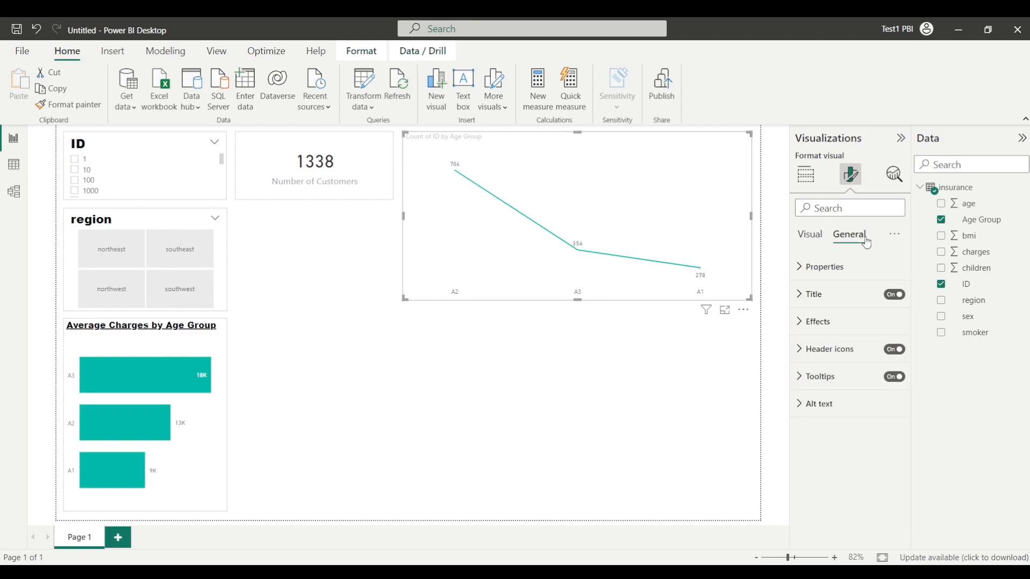
{"action": "left_click", "coordinate": [802, 300]}
{"action": "triple_click", "coordinate": [853, 364]}
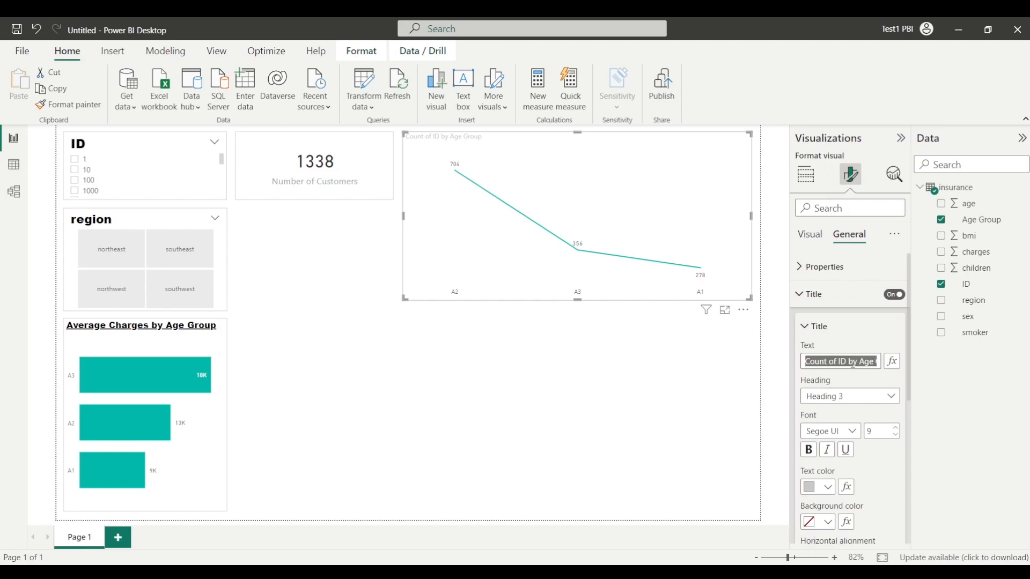
{"action": "type", "text": "Num"}
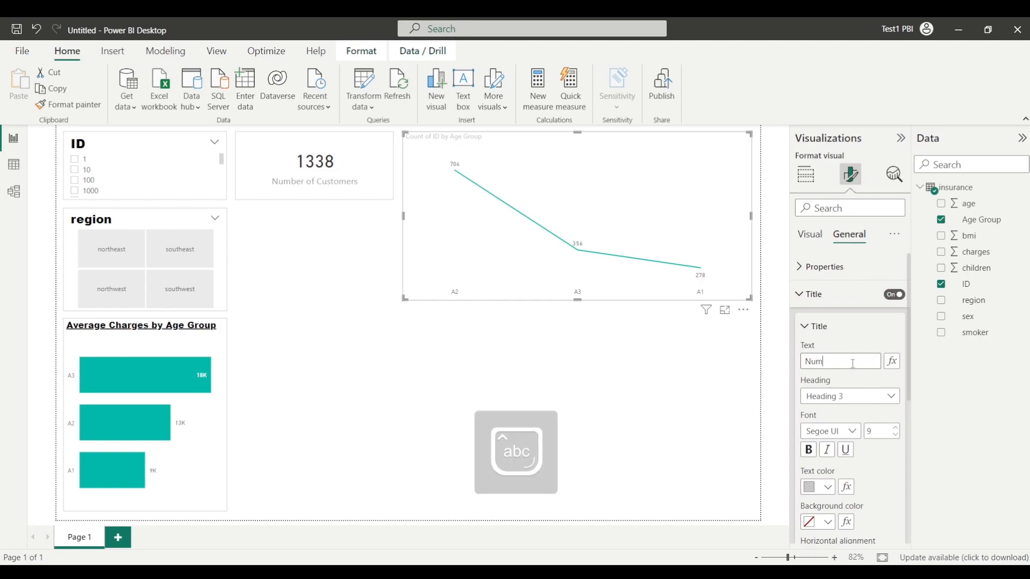
{"action": "type", "text": "ber of Customers by Age Group"}
- Format the line chart's title as black, bold, size 14 and centered, then deselect the chart
{"action": "left_click", "coordinate": [827, 487]}
{"action": "left_click", "coordinate": [817, 428]}
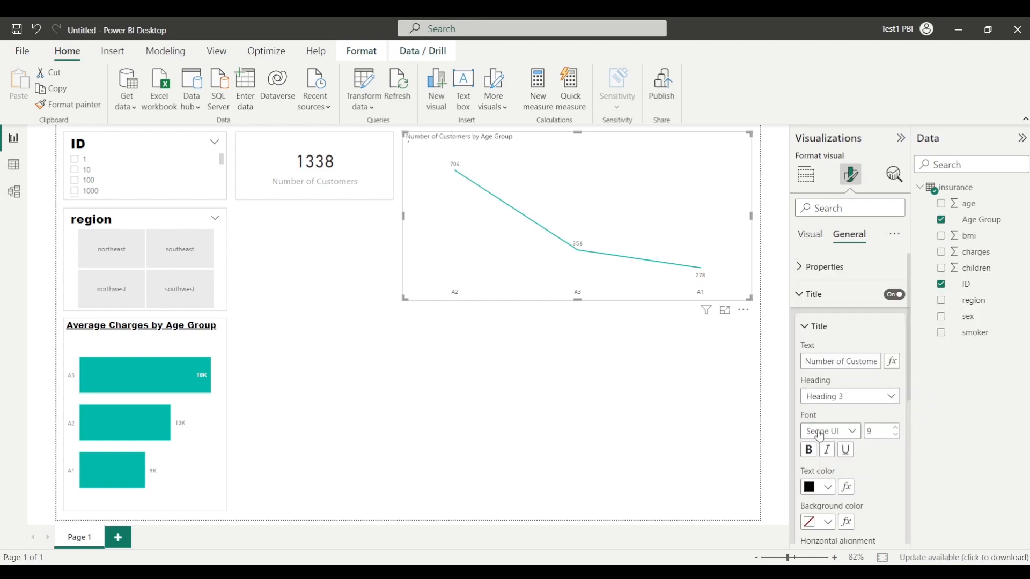
{"action": "left_click", "coordinate": [809, 452]}
{"action": "left_click", "coordinate": [896, 428]}
{"action": "left_click", "coordinate": [895, 428]}
{"action": "left_click", "coordinate": [896, 428]}
{"action": "left_click", "coordinate": [896, 428]}
{"action": "left_click", "coordinate": [896, 428]}
{"action": "scroll", "coordinate": [878, 499], "scroll_direction": "down", "scroll_amount": 3}
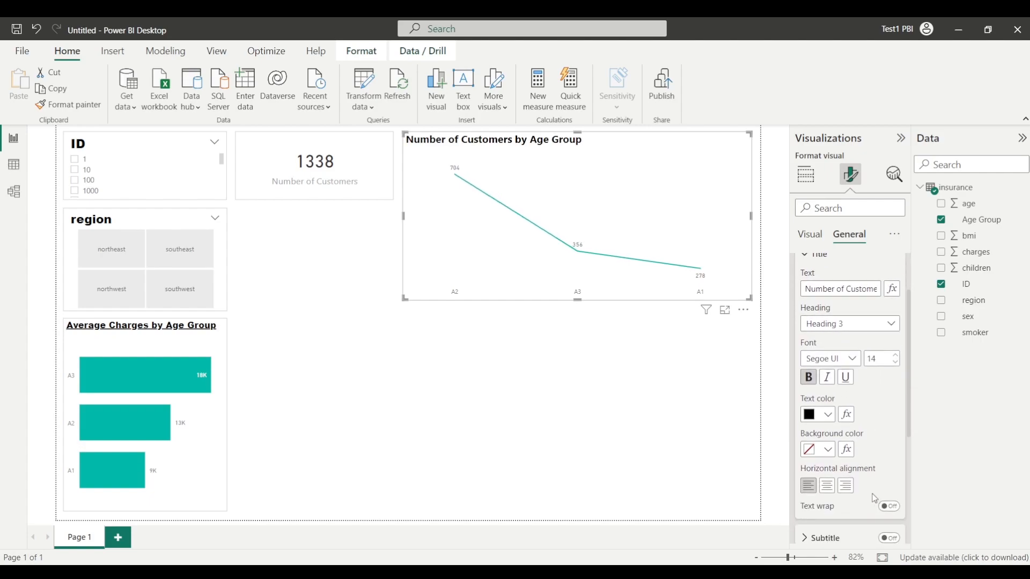
{"action": "left_click", "coordinate": [828, 487]}
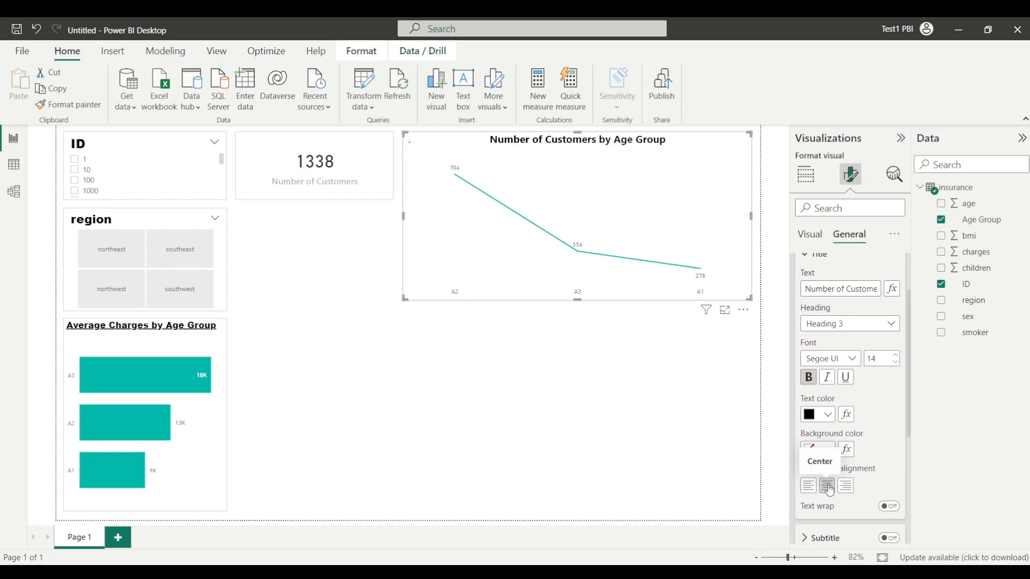
{"action": "left_click", "coordinate": [563, 467]}
- Turn on the line chart's markers and increase their size, then deselect the chart
{"action": "left_click", "coordinate": [524, 269]}
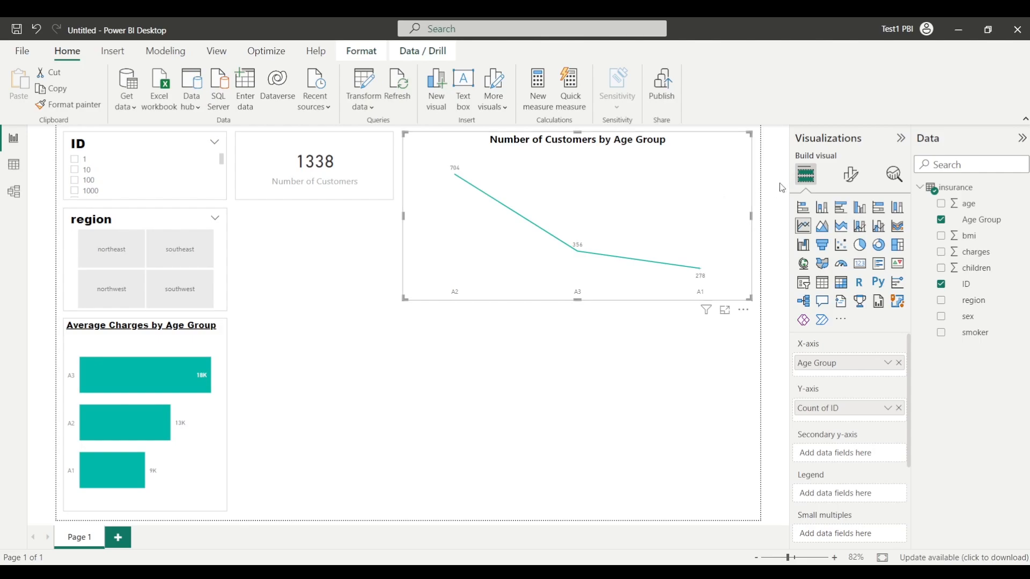
{"action": "left_click", "coordinate": [851, 181]}
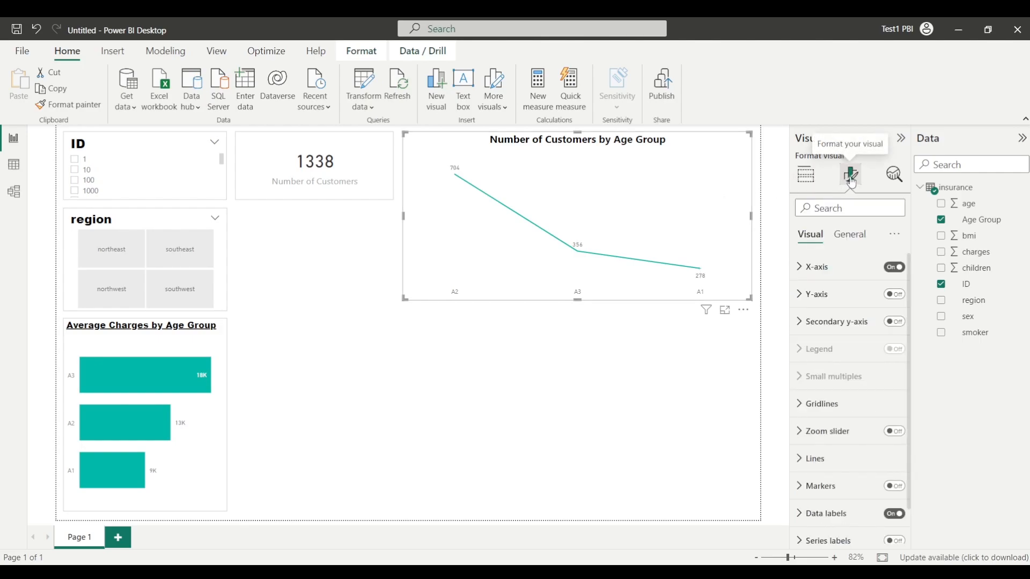
{"action": "scroll", "coordinate": [846, 450], "scroll_direction": "down", "scroll_amount": 1}
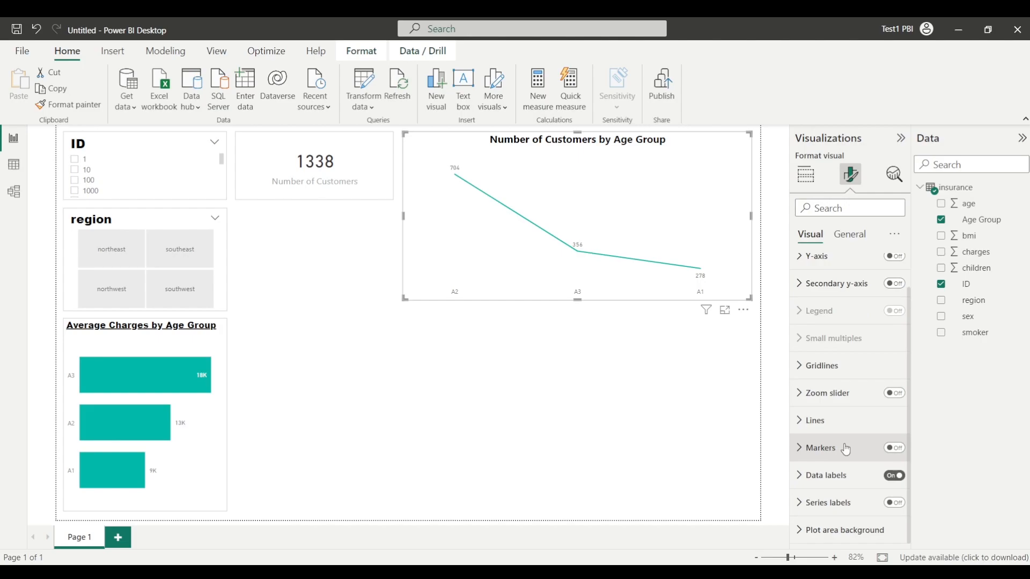
{"action": "left_click", "coordinate": [894, 448]}
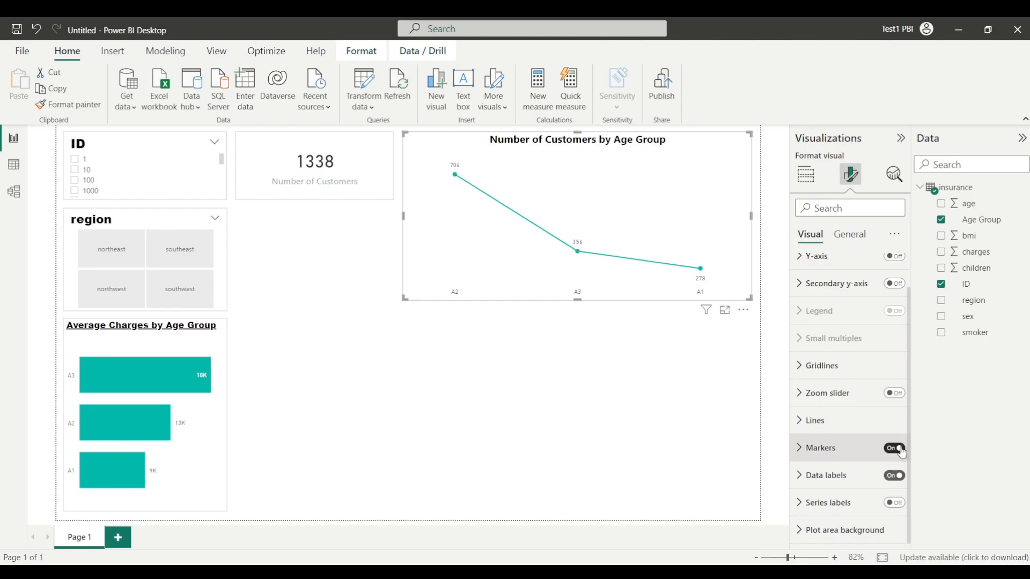
{"action": "left_click", "coordinate": [819, 453]}
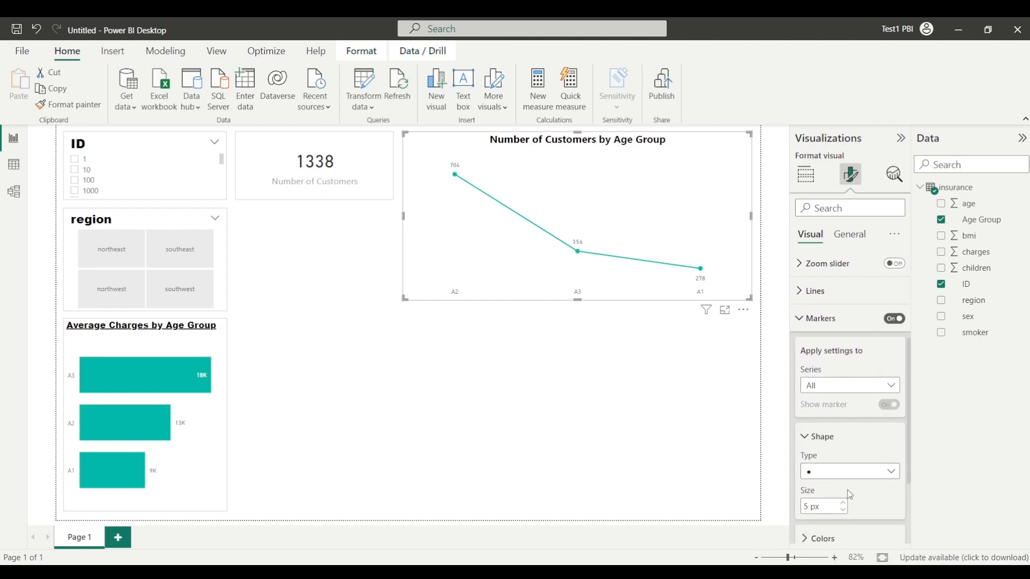
{"action": "scroll", "coordinate": [854, 491], "scroll_direction": "down", "scroll_amount": 1}
{"action": "left_click", "coordinate": [844, 466]}
{"action": "left_click", "coordinate": [844, 465]}
{"action": "left_click", "coordinate": [669, 407]}
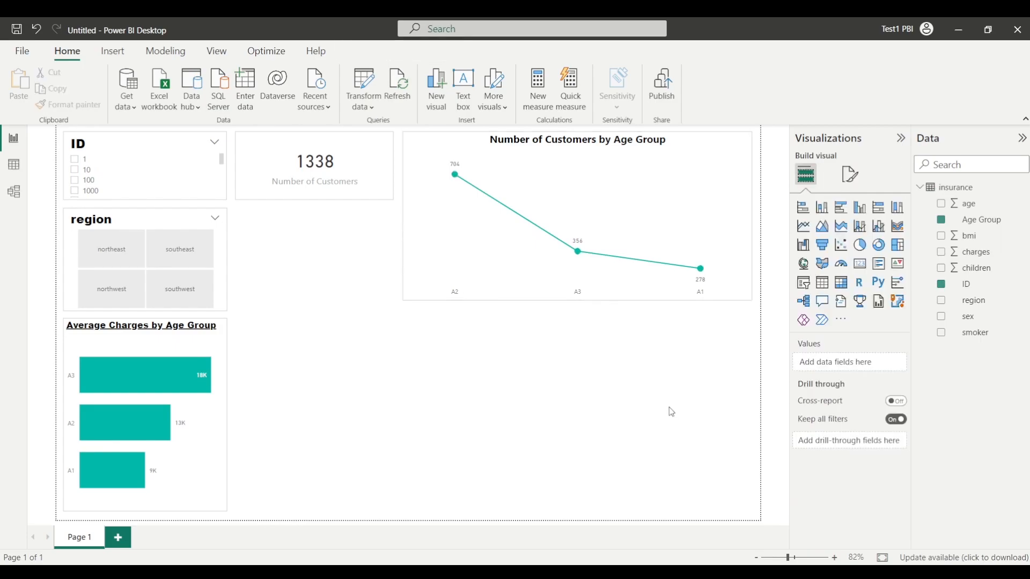
- Set the font of the line chart's data label values to Arial Black
{"action": "left_click", "coordinate": [689, 218]}
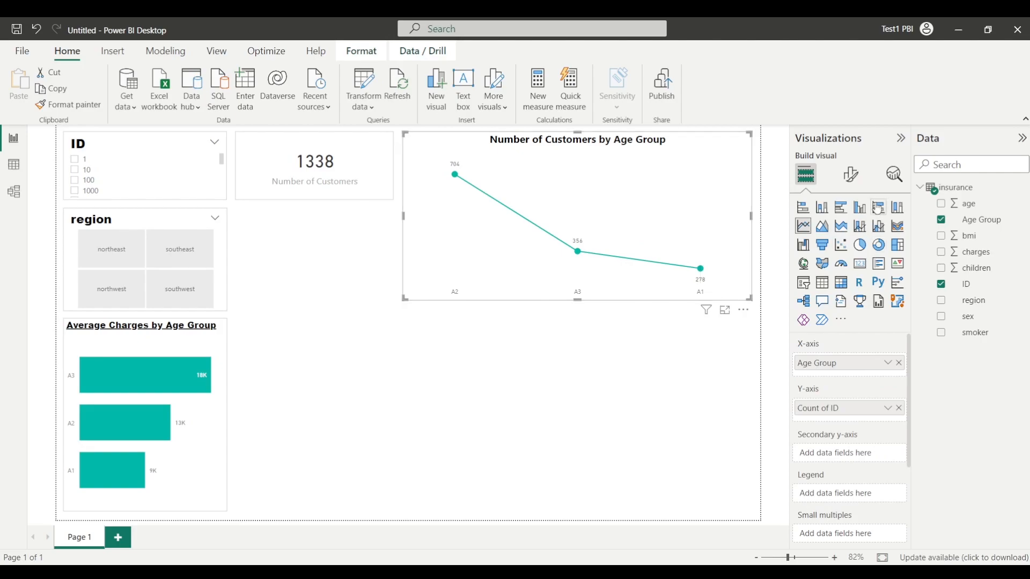
{"action": "left_click", "coordinate": [852, 176]}
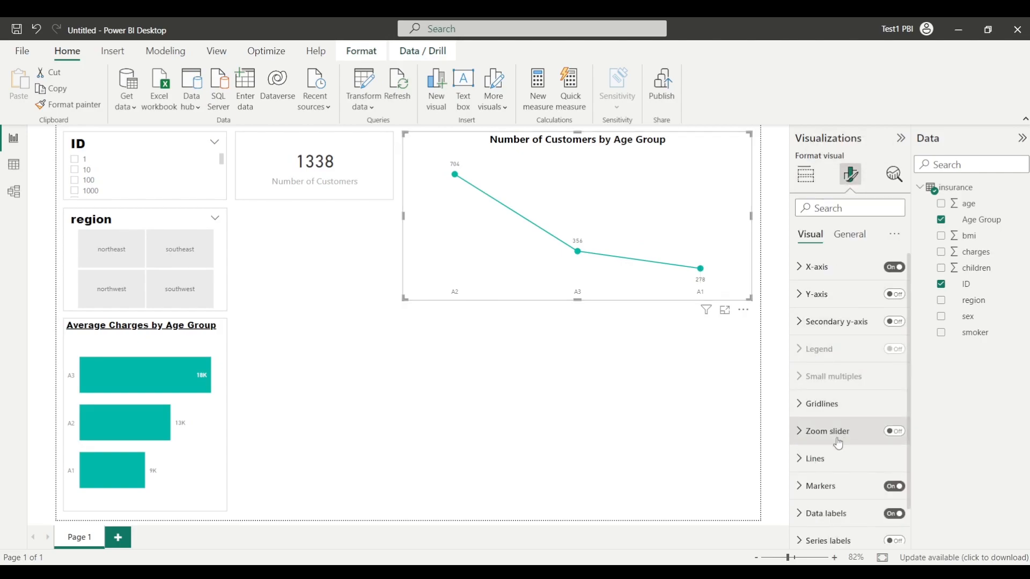
{"action": "scroll", "coordinate": [838, 443], "scroll_direction": "down", "scroll_amount": 1}
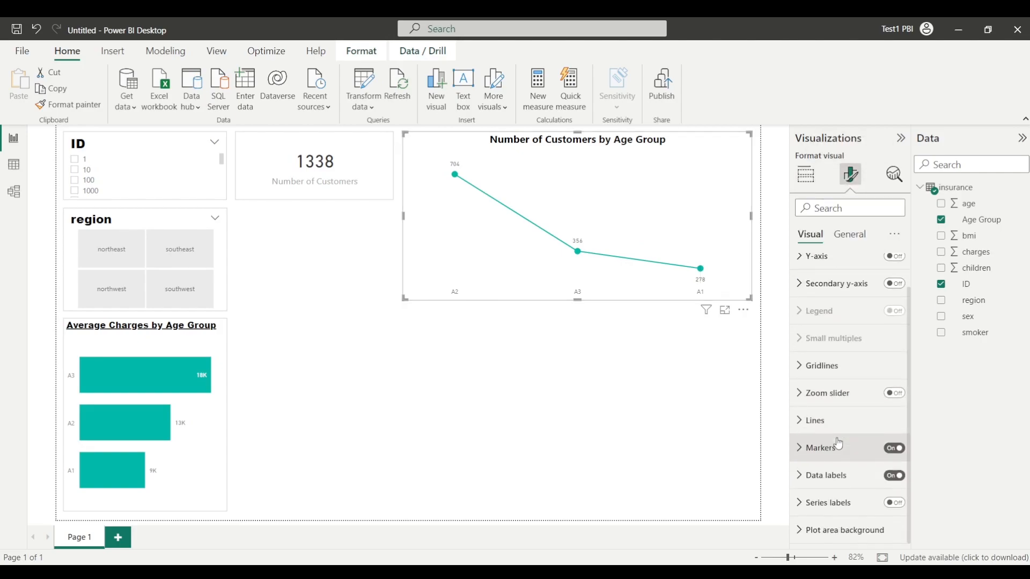
{"action": "left_click", "coordinate": [813, 476]}
{"action": "scroll", "coordinate": [813, 477], "scroll_direction": "down", "scroll_amount": 5}
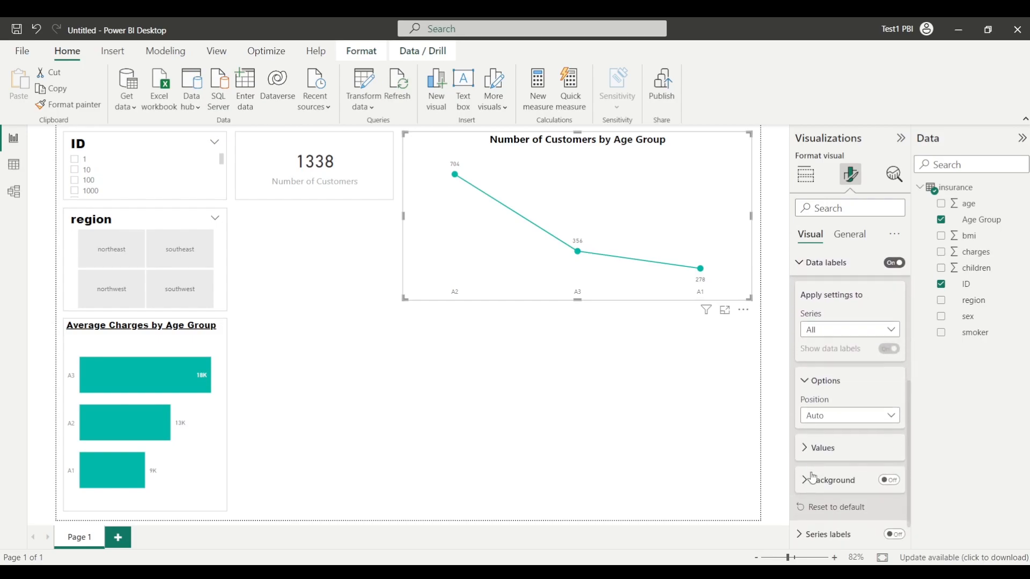
{"action": "left_click", "coordinate": [848, 451]}
{"action": "scroll", "coordinate": [847, 452], "scroll_direction": "down", "scroll_amount": 3}
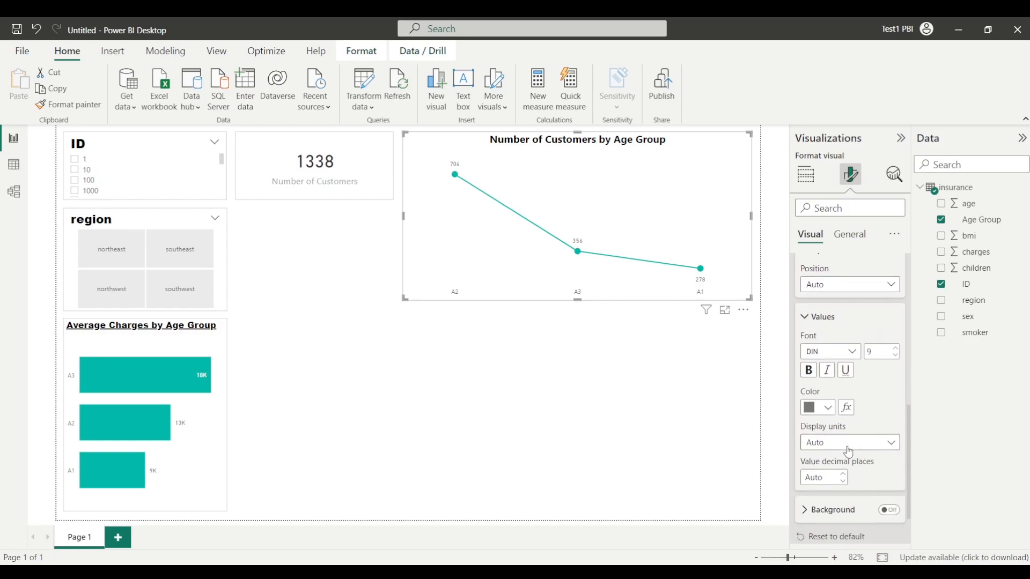
{"action": "left_click", "coordinate": [854, 352]}
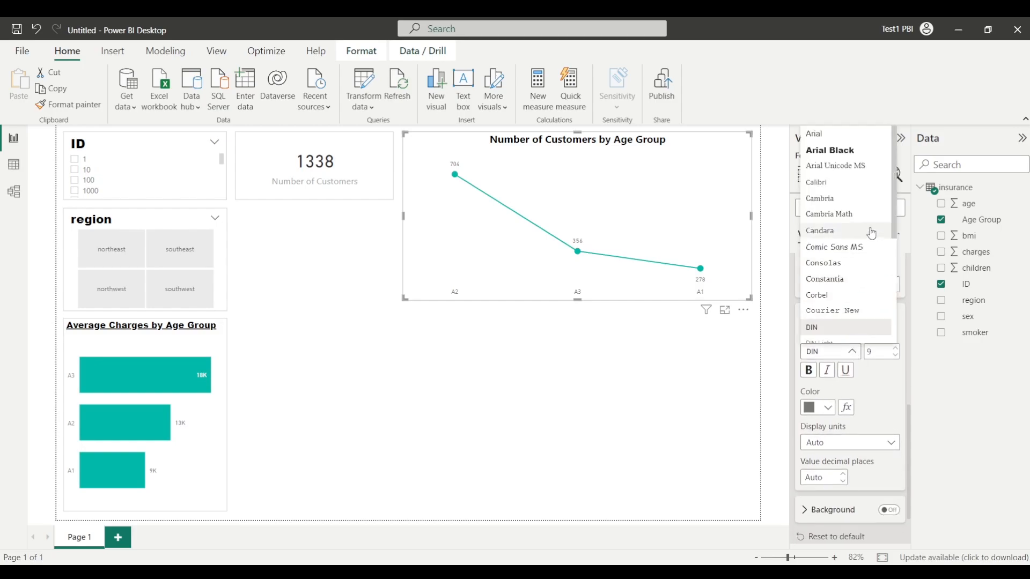
{"action": "left_click", "coordinate": [850, 155]}
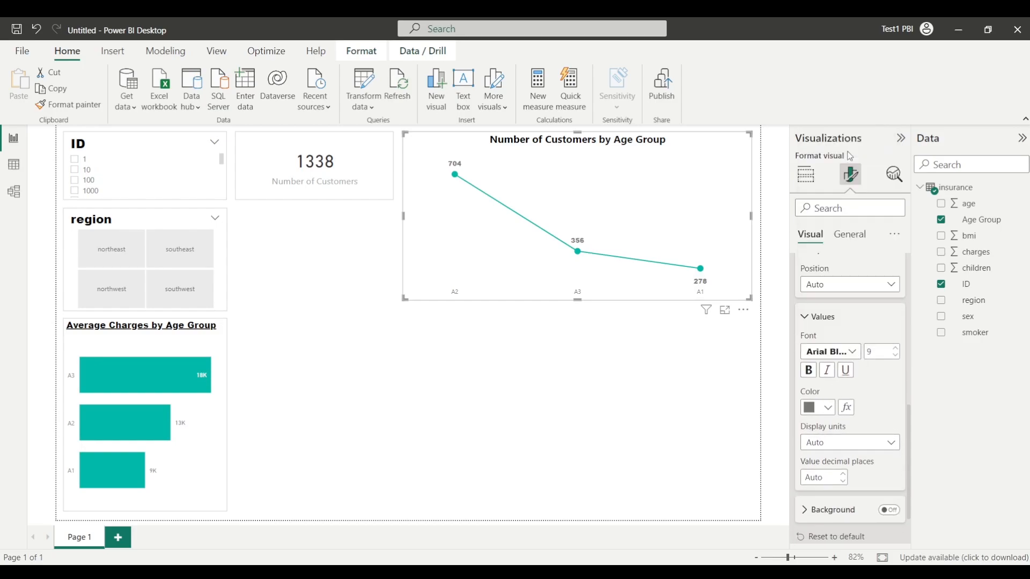
- Color the line chart's data label values black and slightly increase their font size
{"action": "left_click", "coordinate": [827, 411]}
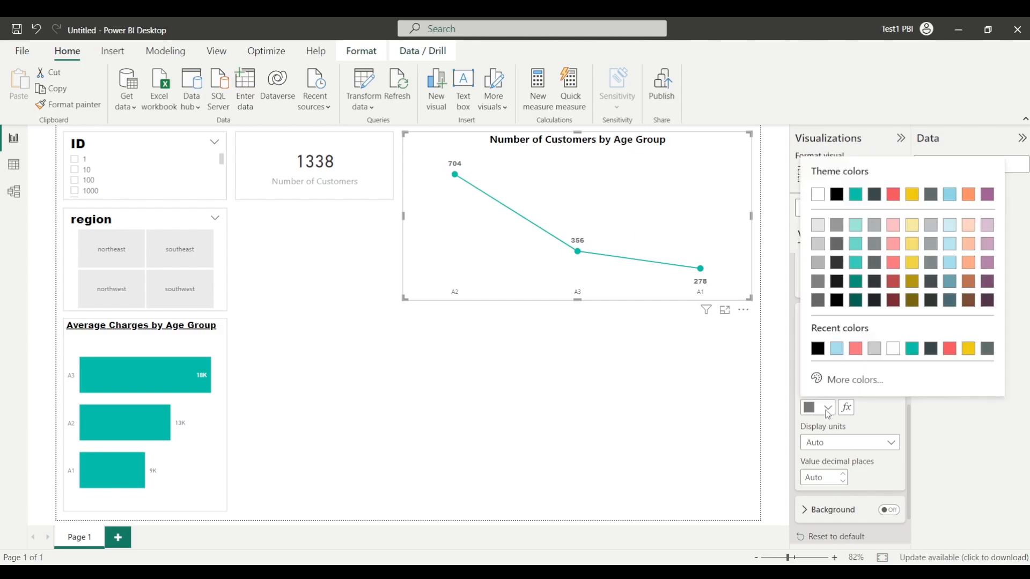
{"action": "left_click", "coordinate": [817, 348]}
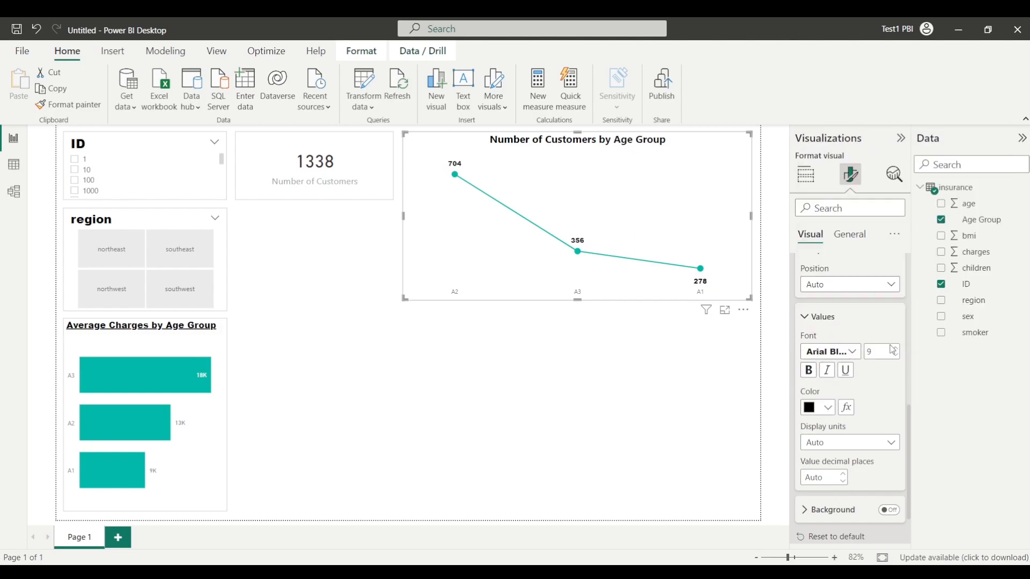
{"action": "left_click", "coordinate": [898, 361]}
{"action": "left_click", "coordinate": [898, 349]}
{"action": "left_click", "coordinate": [898, 348]}
- Make the line chart's X-axis values bold and black with font size 10
{"action": "scroll", "coordinate": [885, 375], "scroll_direction": "up", "scroll_amount": 5}
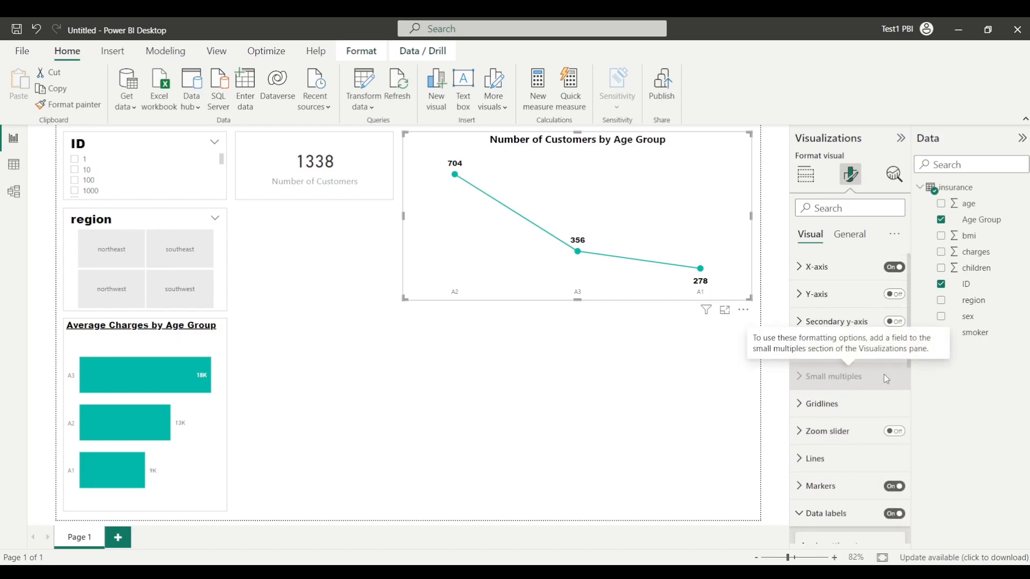
{"action": "left_click", "coordinate": [828, 275]}
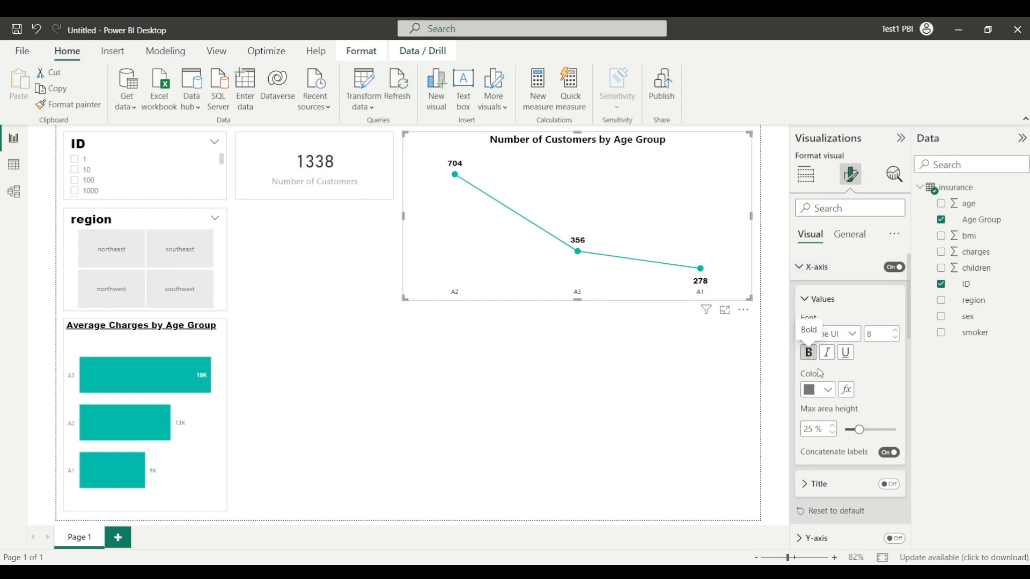
{"action": "left_click", "coordinate": [829, 390]}
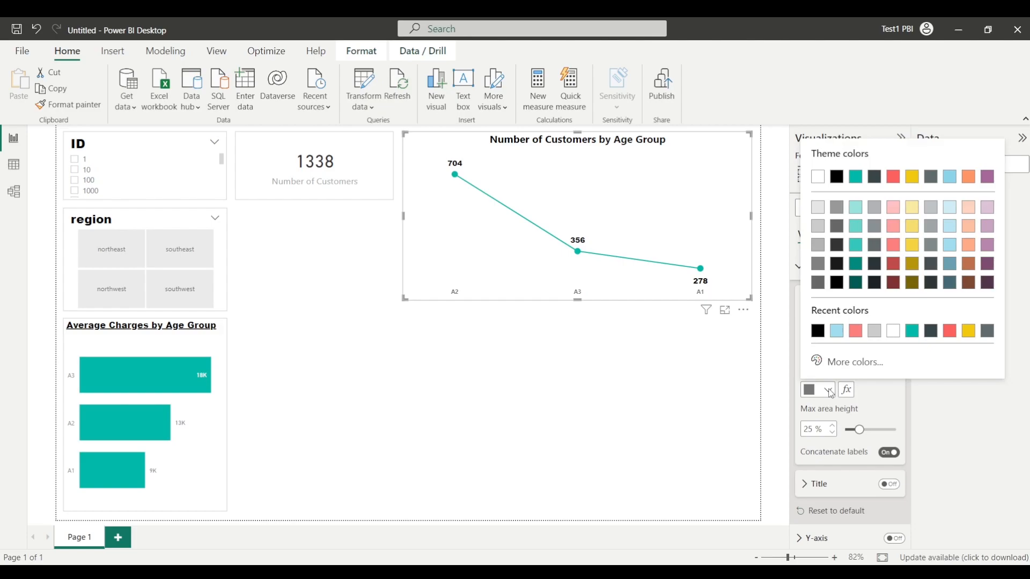
{"action": "left_click", "coordinate": [817, 332]}
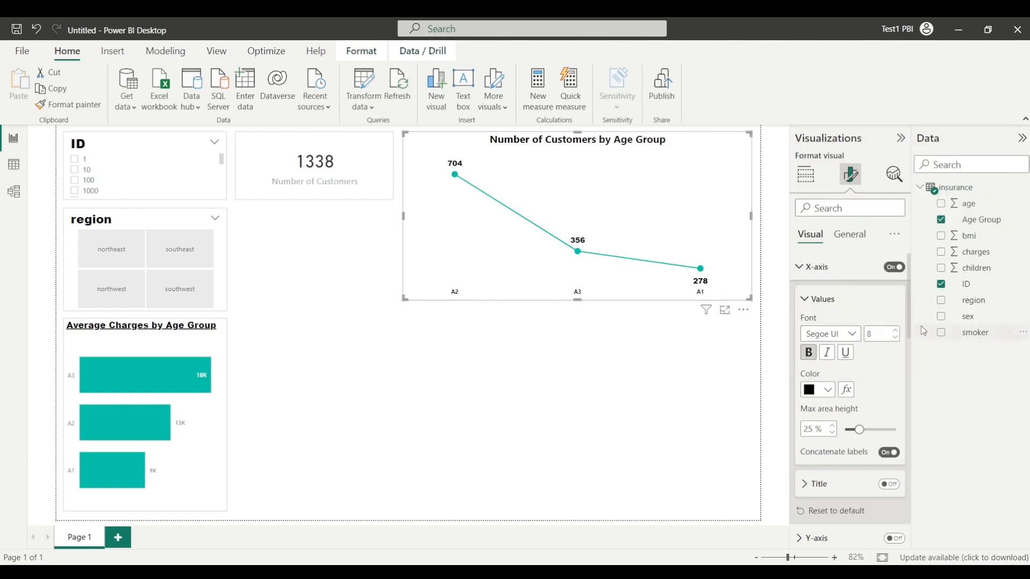
{"action": "left_click", "coordinate": [896, 331]}
{"action": "left_click", "coordinate": [896, 332]}
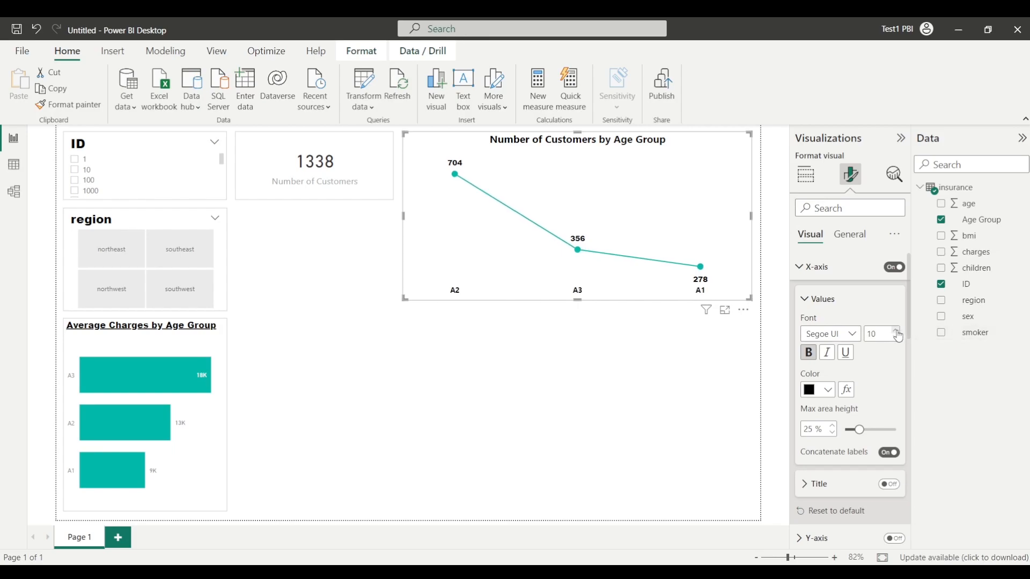
- Set the font of the line chart's X-axis values to Georgia and deselect the chart
{"action": "left_click", "coordinate": [856, 337]}
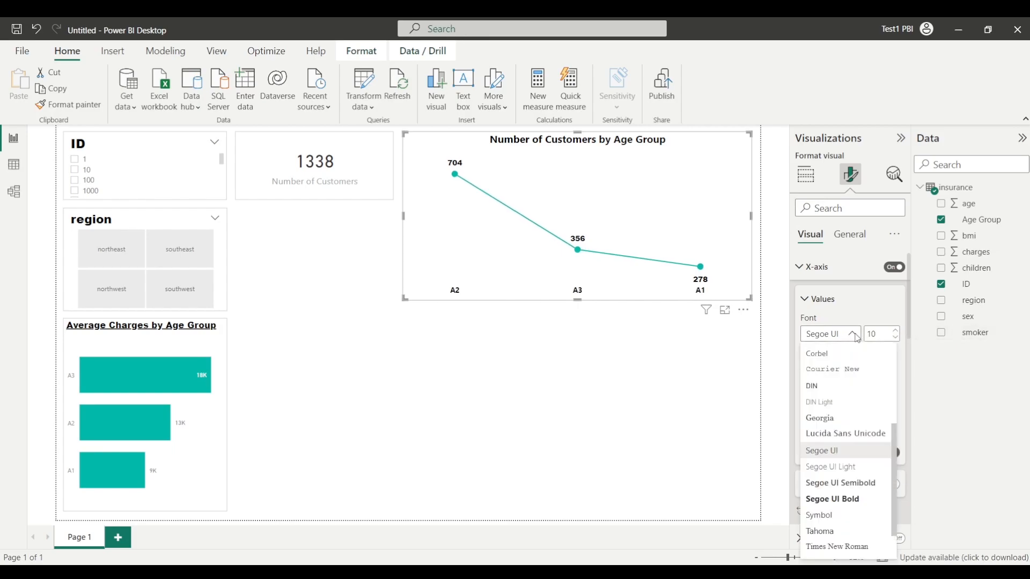
{"action": "scroll", "coordinate": [848, 408], "scroll_direction": "down", "scroll_amount": 1}
{"action": "left_click", "coordinate": [847, 412]}
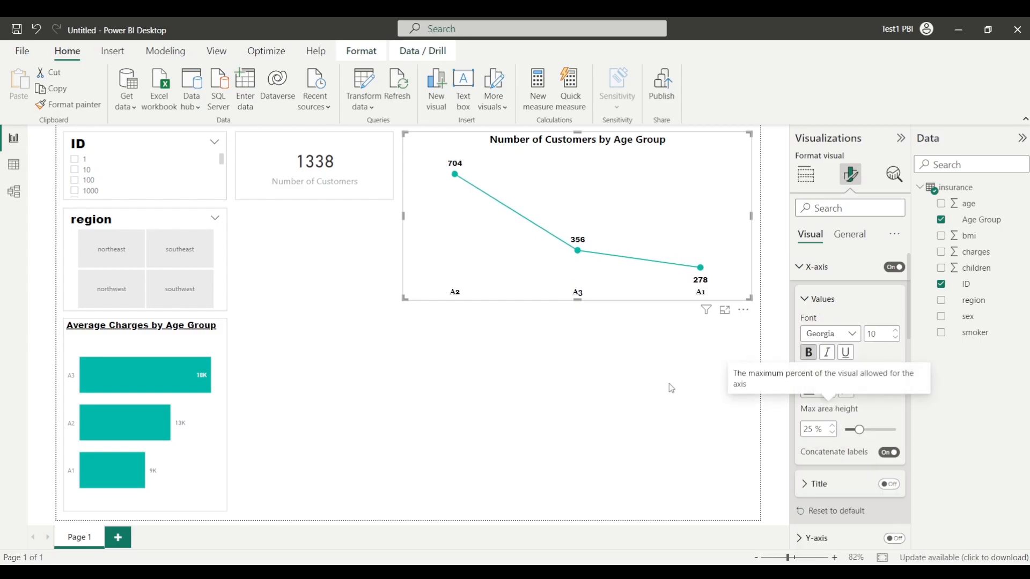
{"action": "left_click", "coordinate": [654, 391]}
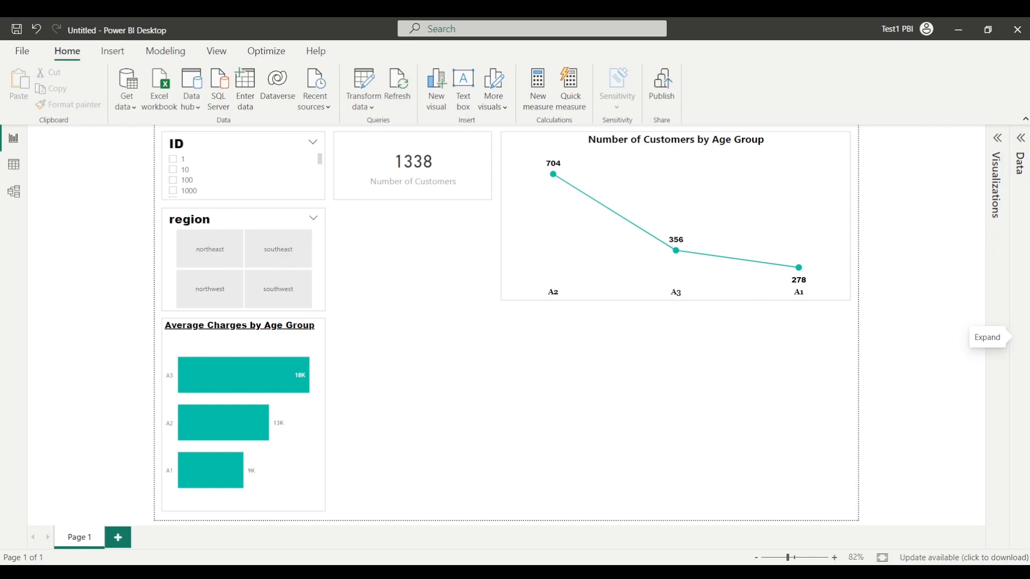
- Add an empty ribbon chart and place it below the line chart, sized to the same width
{"action": "left_click", "coordinate": [1023, 142]}
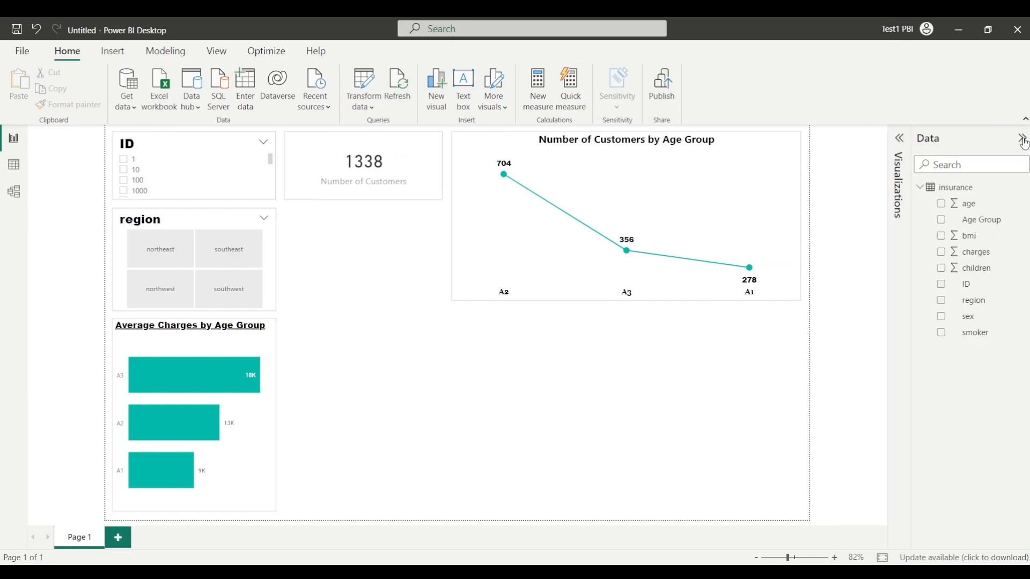
{"action": "left_click", "coordinate": [900, 140]}
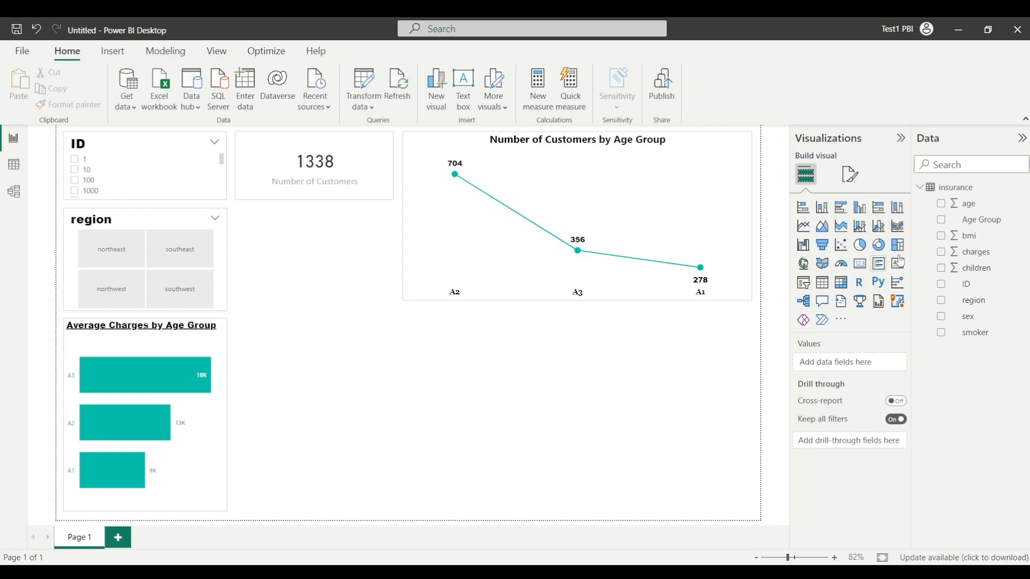
{"action": "left_click", "coordinate": [899, 228]}
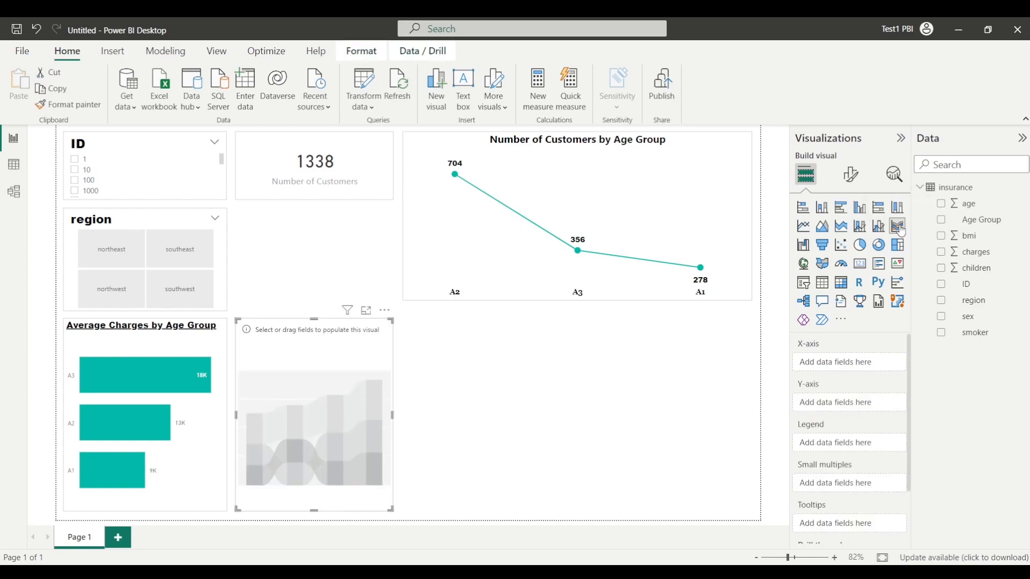
{"action": "left_click_drag", "start_coordinate": [345, 416], "coordinate": [751, 412]}
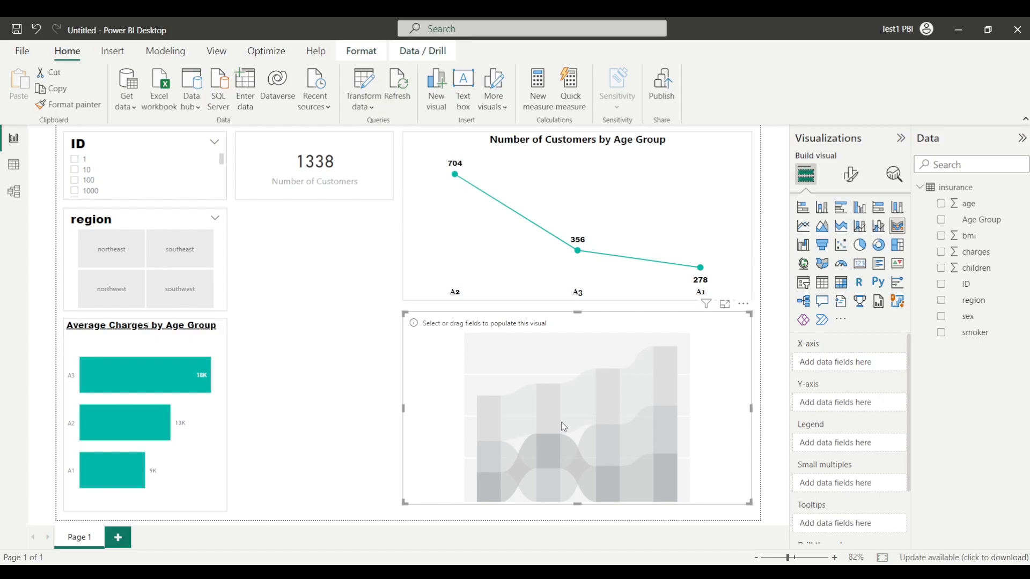
- Plot the average of bmi on the ribbon chart's Y-axis, with sex on the X-axis
{"action": "left_click", "coordinate": [973, 242]}
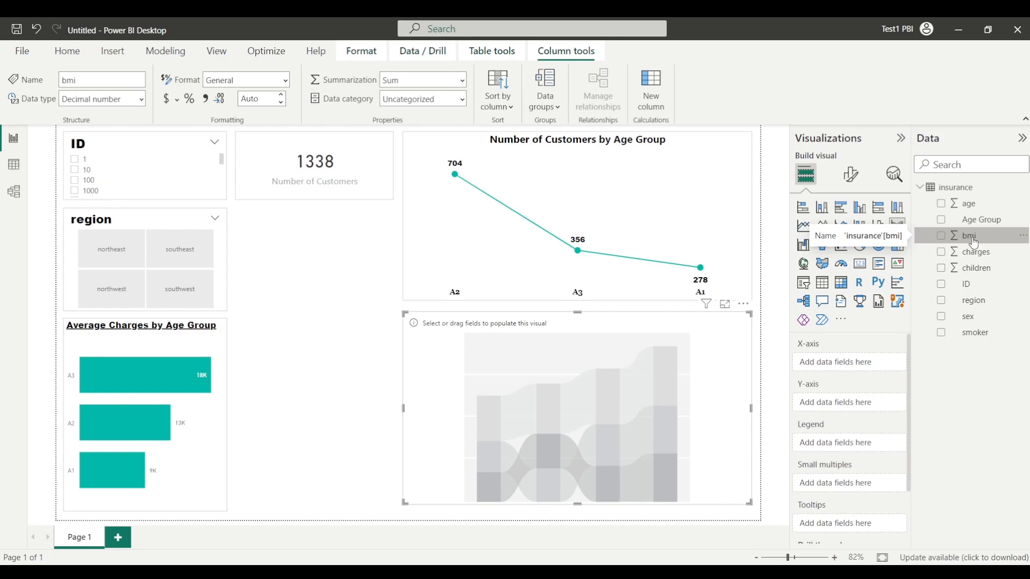
{"action": "left_click_drag", "start_coordinate": [988, 239], "coordinate": [861, 403]}
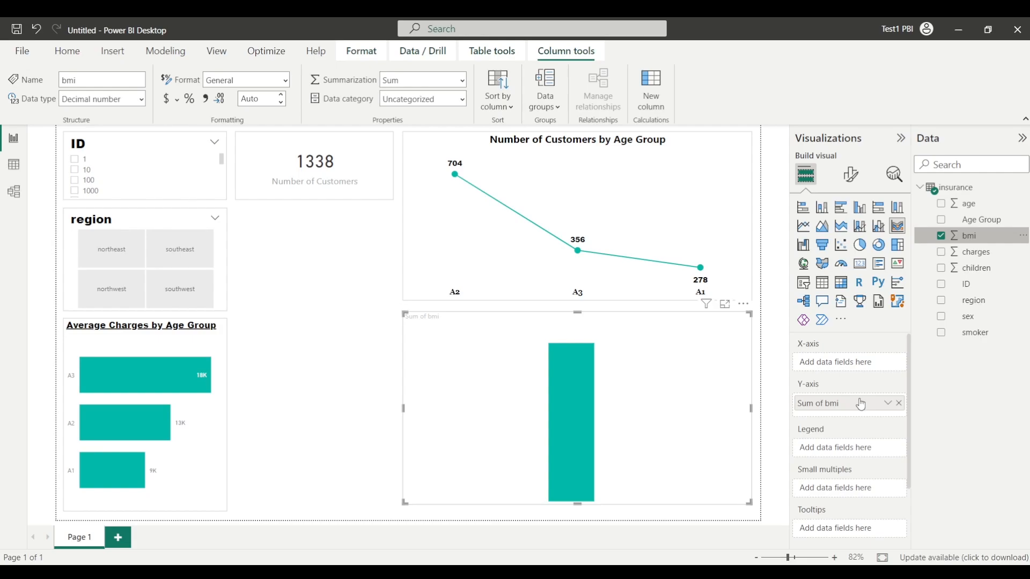
{"action": "left_click", "coordinate": [888, 403]}
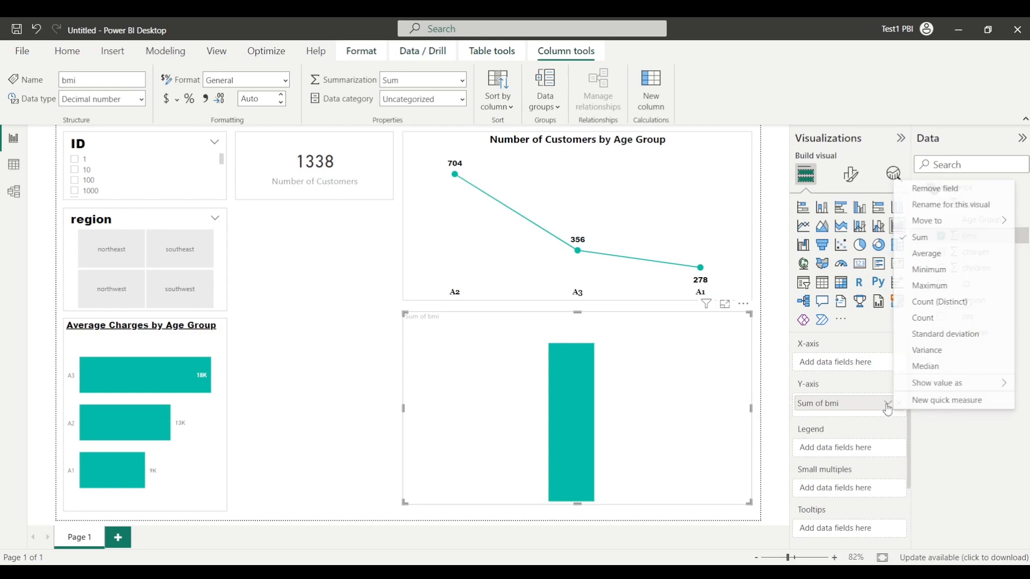
{"action": "left_click", "coordinate": [932, 256]}
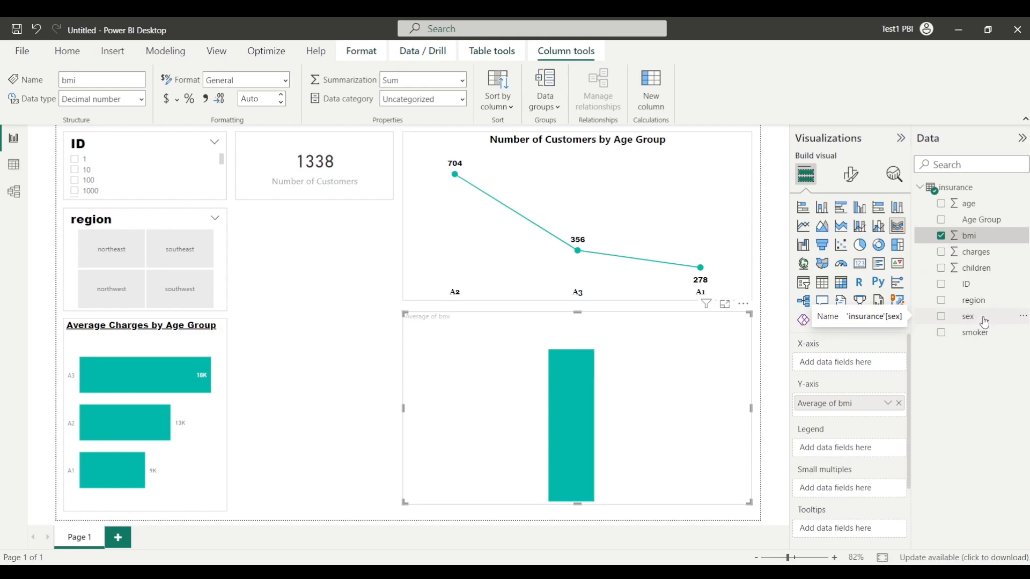
{"action": "left_click_drag", "start_coordinate": [985, 322], "coordinate": [864, 366]}
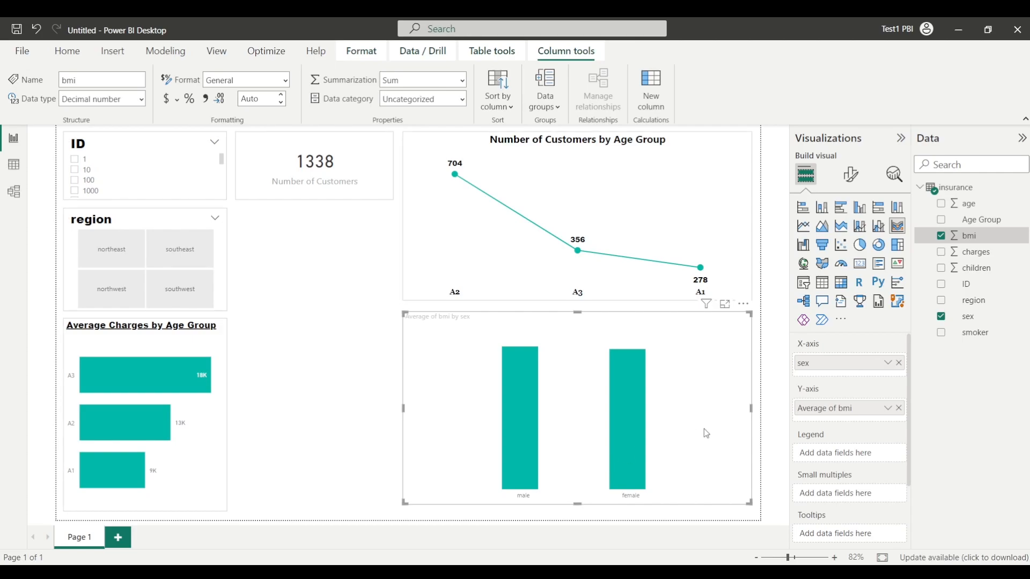
- Turn on the ribbon chart's data labels and use the smoker field as its legend
{"action": "left_click", "coordinate": [852, 174]}
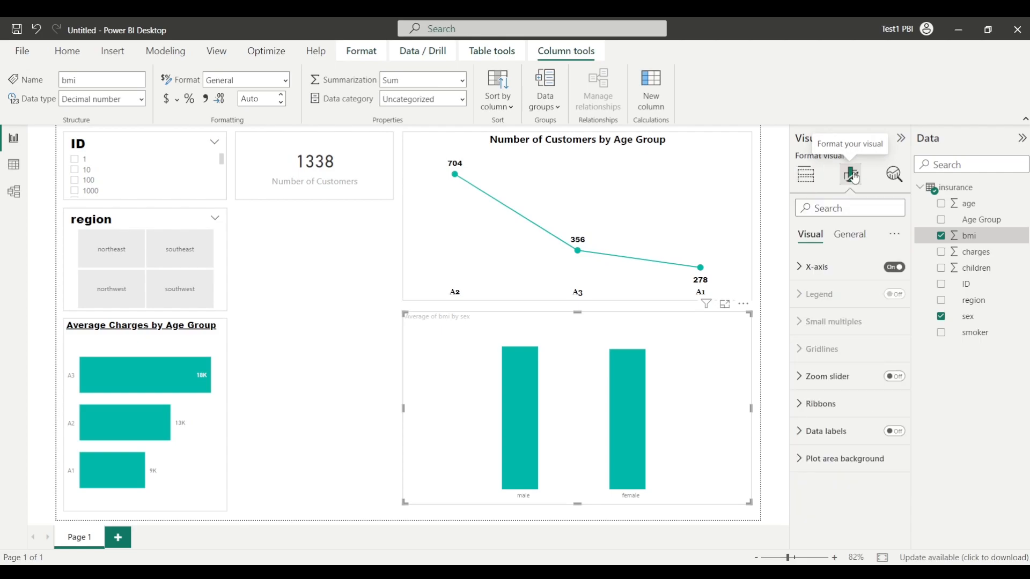
{"action": "left_click", "coordinate": [903, 437]}
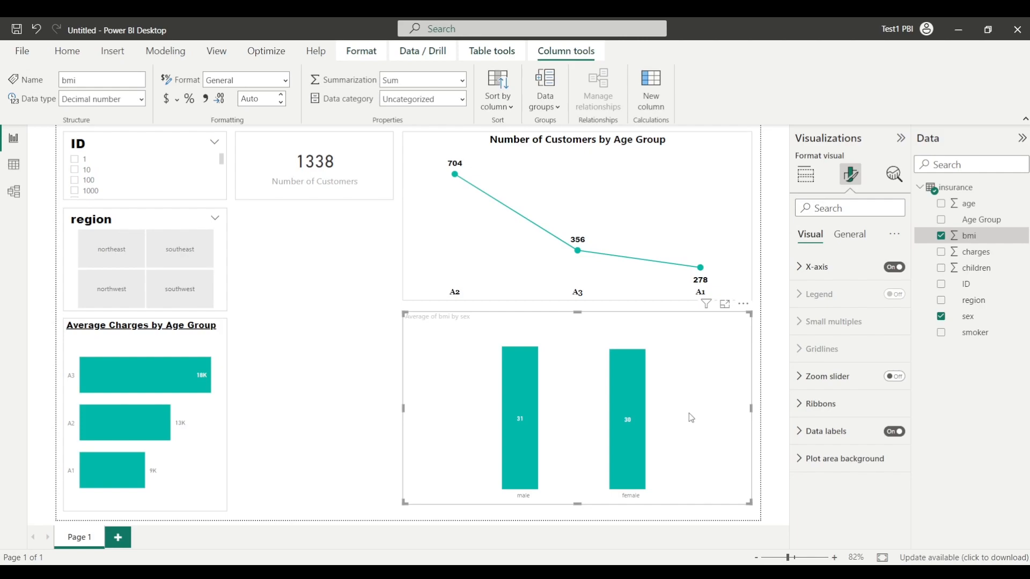
{"action": "left_click", "coordinate": [806, 175]}
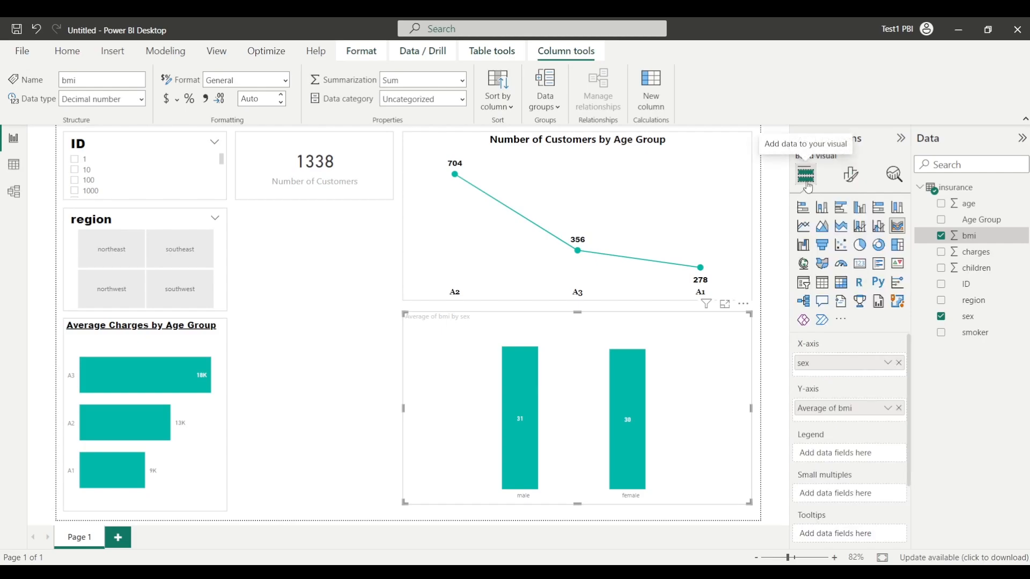
{"action": "left_click", "coordinate": [979, 339]}
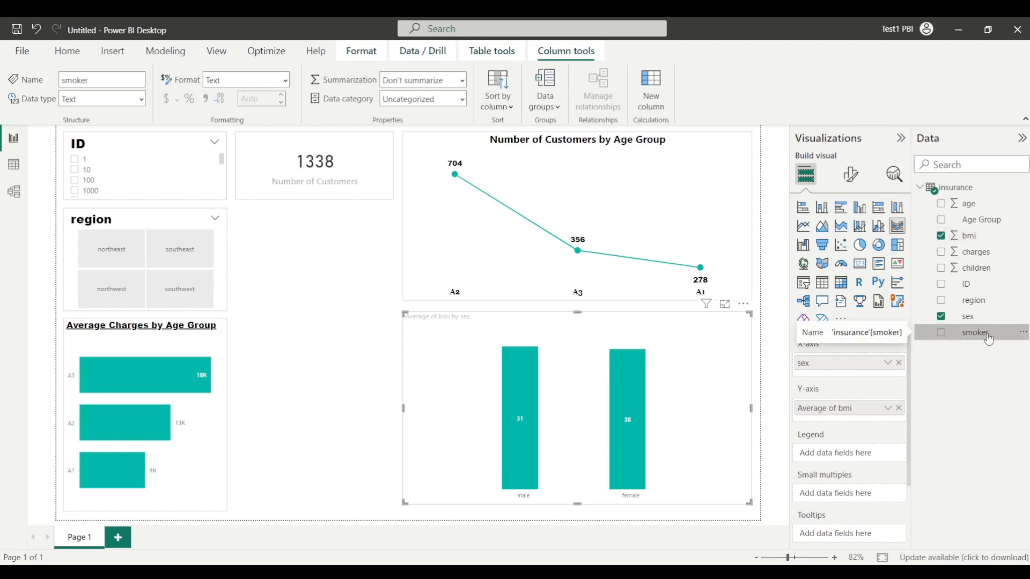
{"action": "left_click_drag", "start_coordinate": [988, 339], "coordinate": [863, 460]}
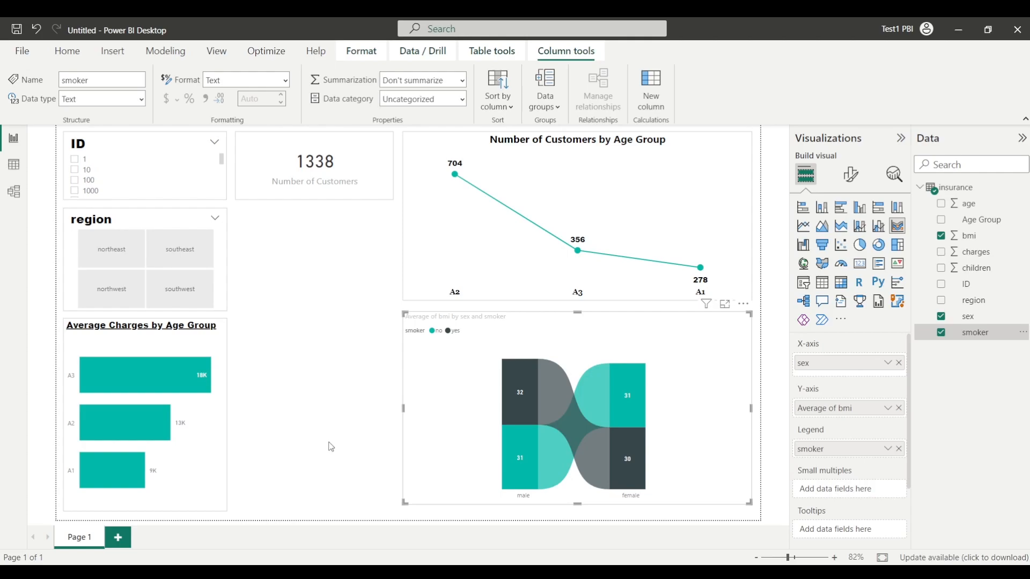
{"action": "left_click", "coordinate": [343, 433]}
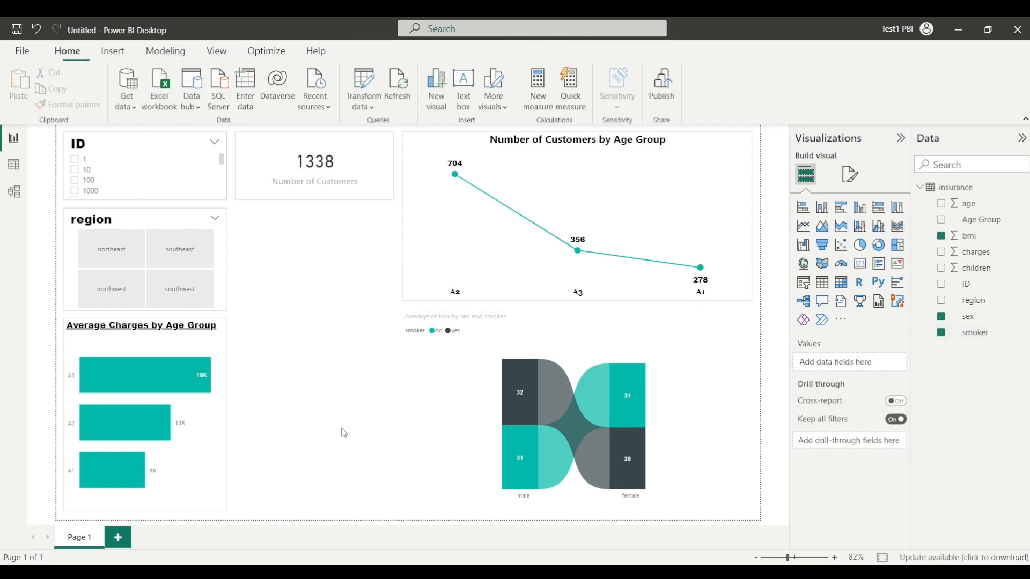
- Copy the line chart's formatting onto the ribbon chart with Format painter, and deselect the chart
{"action": "left_click", "coordinate": [422, 419]}
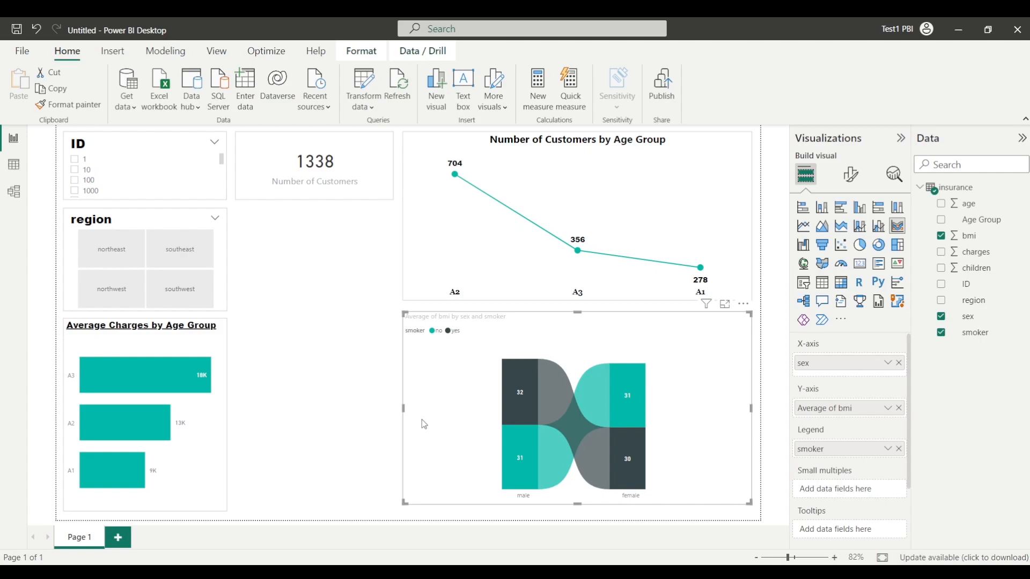
{"action": "left_click", "coordinate": [472, 270]}
{"action": "left_click", "coordinate": [94, 104]}
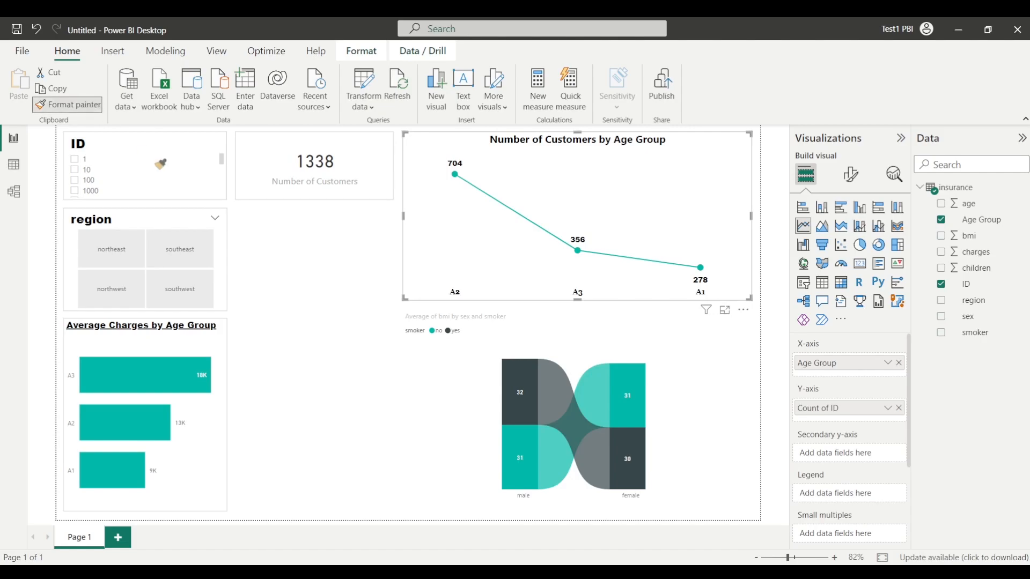
{"action": "left_click", "coordinate": [443, 399]}
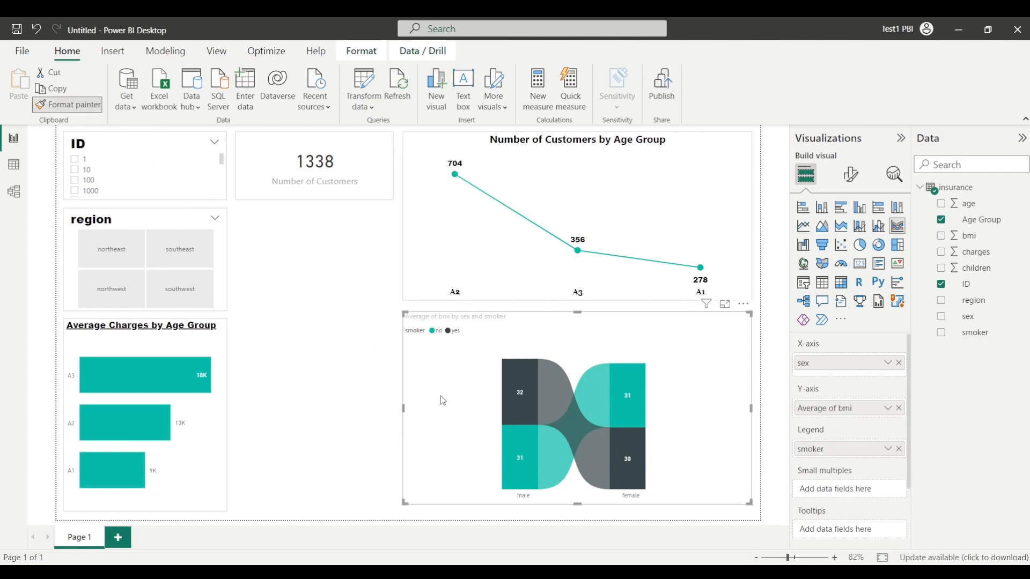
{"action": "left_click", "coordinate": [344, 394]}
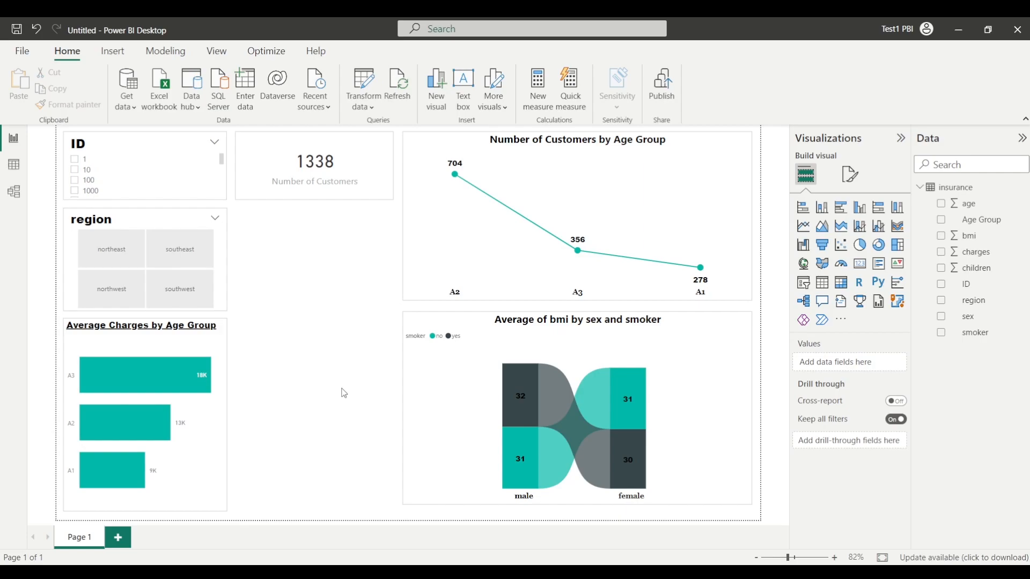
- Make the ribbon chart's legend text bold Georgia at font size 10
{"action": "left_click", "coordinate": [455, 398]}
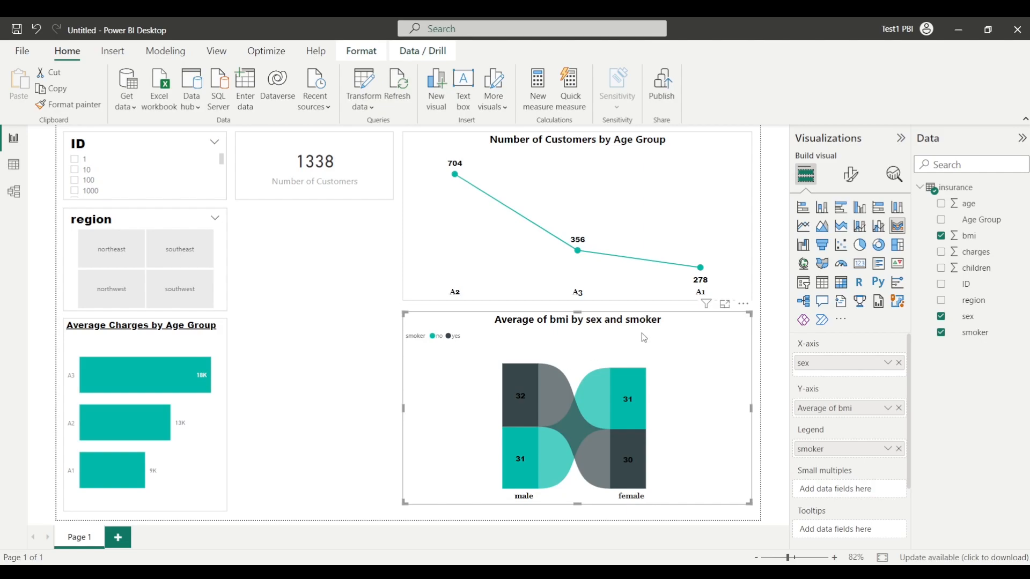
{"action": "left_click", "coordinate": [850, 184]}
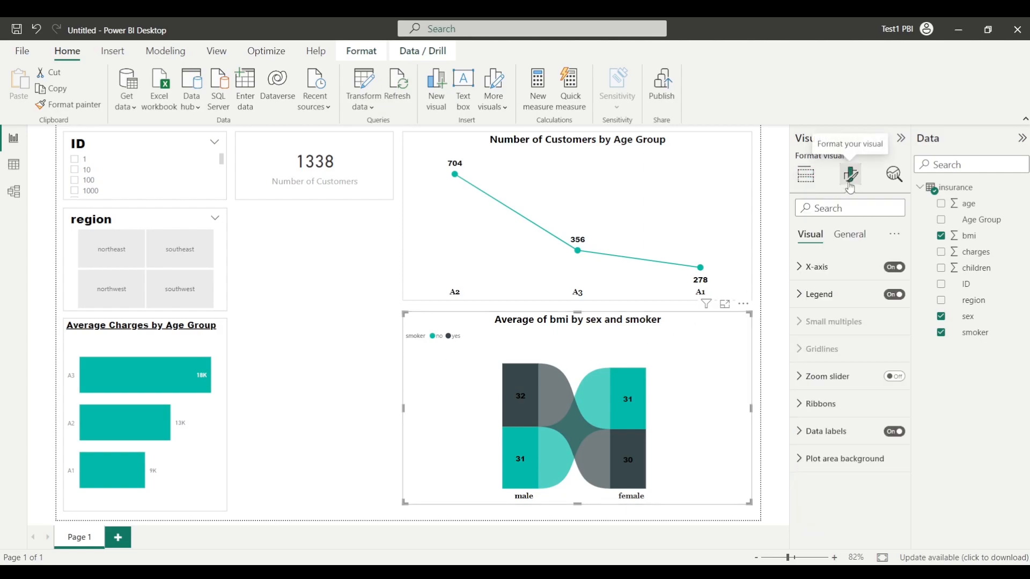
{"action": "left_click", "coordinate": [825, 412]}
{"action": "scroll", "coordinate": [826, 412], "scroll_direction": "down", "scroll_amount": 2}
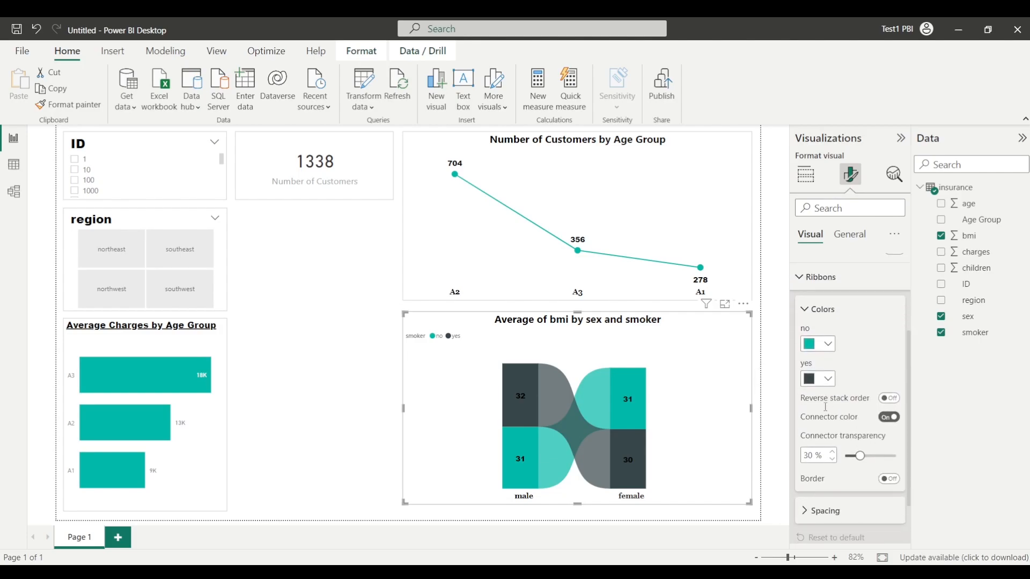
{"action": "scroll", "coordinate": [826, 412], "scroll_direction": "up", "scroll_amount": 3}
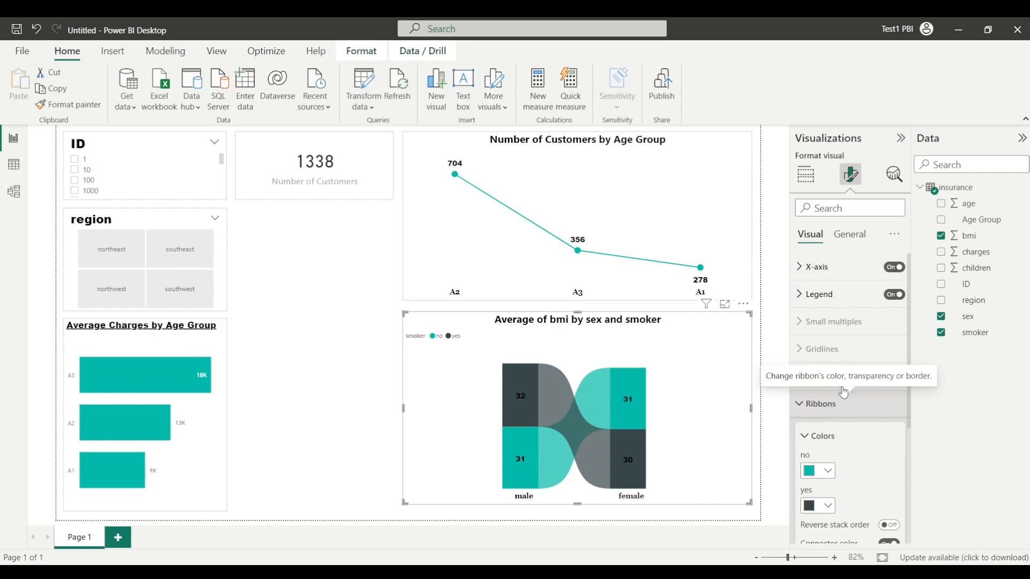
{"action": "left_click", "coordinate": [821, 305]}
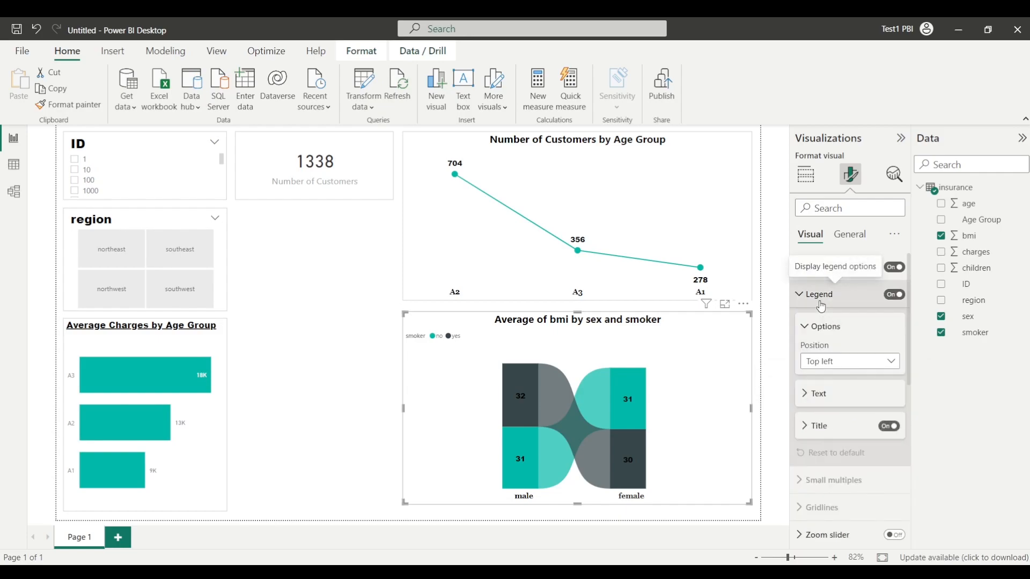
{"action": "left_click", "coordinate": [851, 402]}
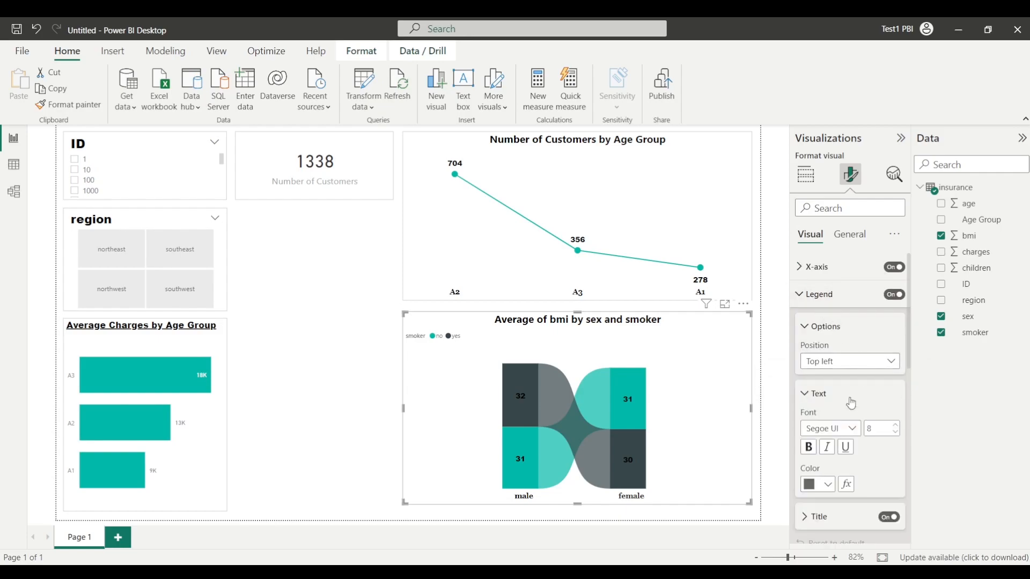
{"action": "left_click", "coordinate": [813, 453]}
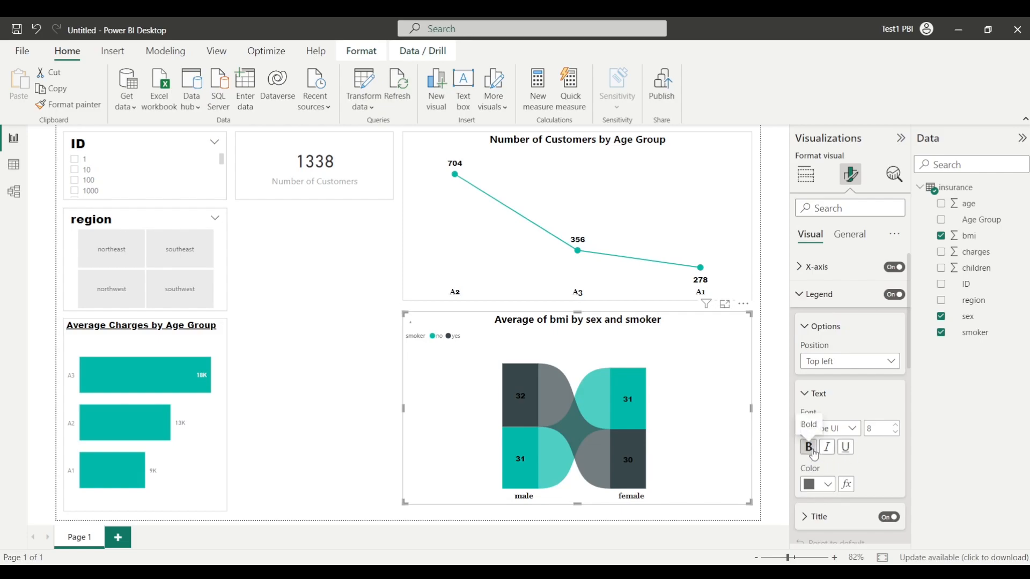
{"action": "left_click", "coordinate": [850, 432]}
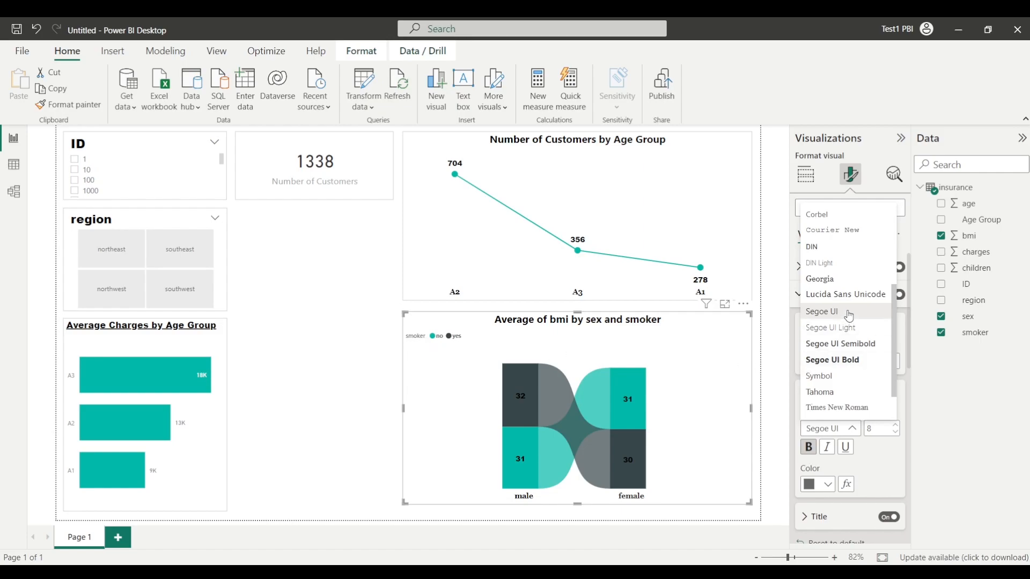
{"action": "left_click", "coordinate": [842, 280]}
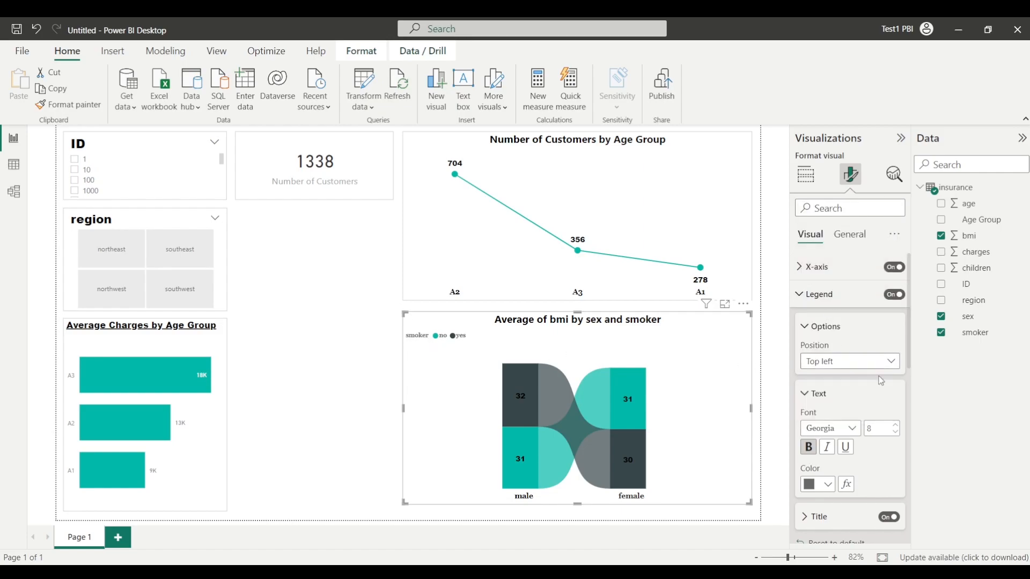
{"action": "left_click", "coordinate": [895, 425]}
{"action": "left_click", "coordinate": [822, 299]}
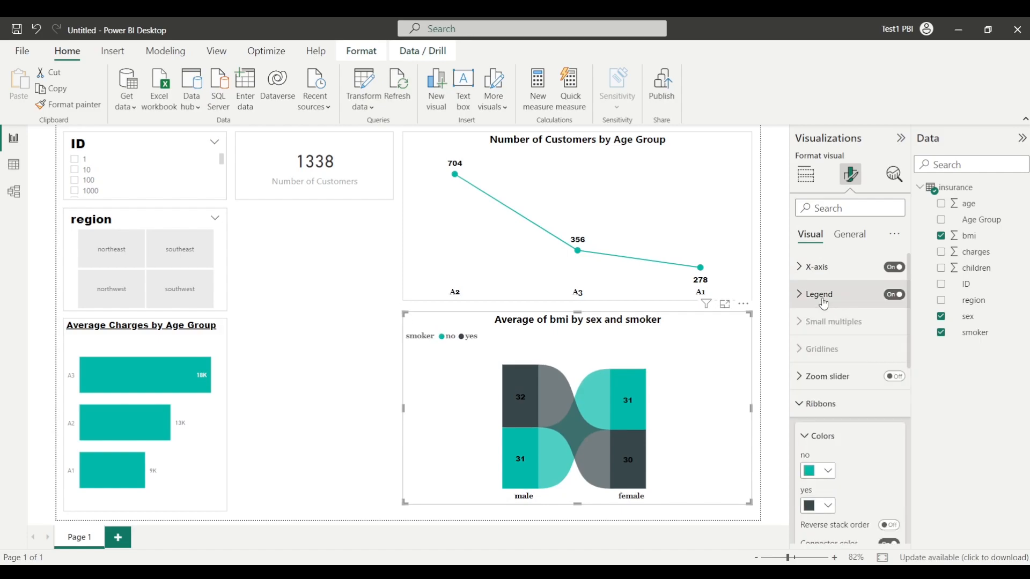
{"action": "left_click", "coordinate": [806, 174]}
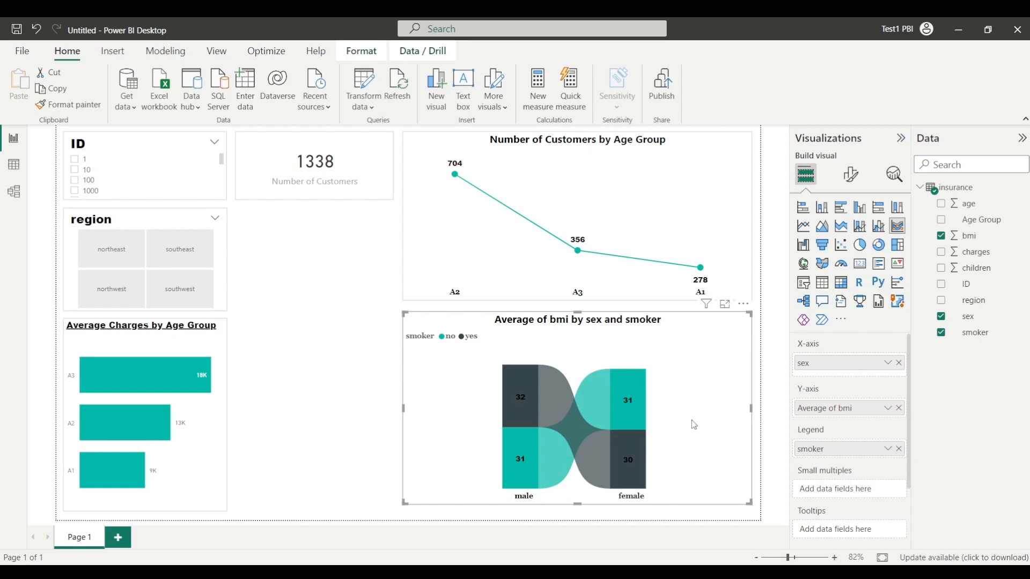
- Replace "bmi" with "BMI" in the ribbon chart's title text
{"action": "left_click", "coordinate": [850, 180]}
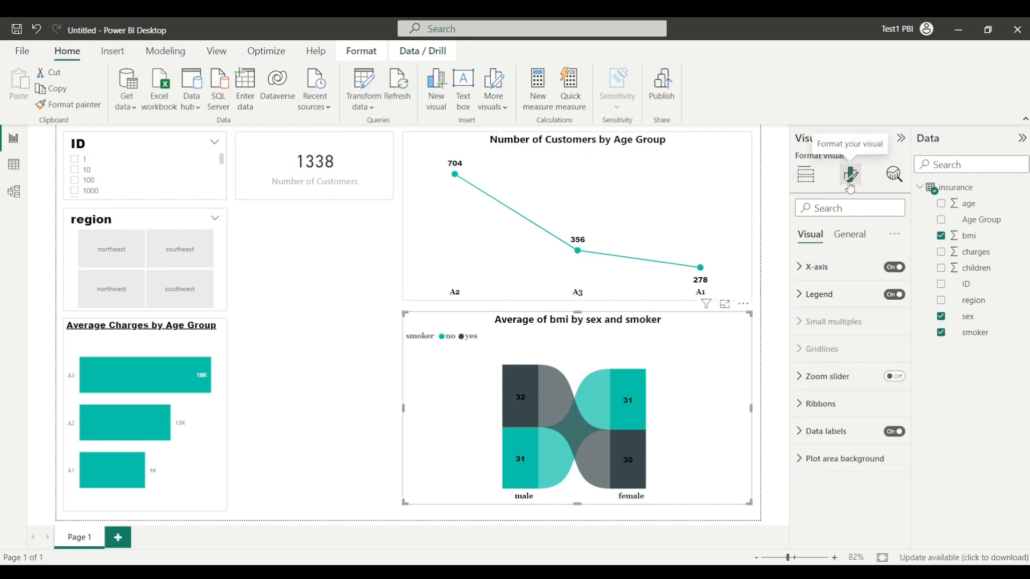
{"action": "left_click", "coordinate": [849, 234]}
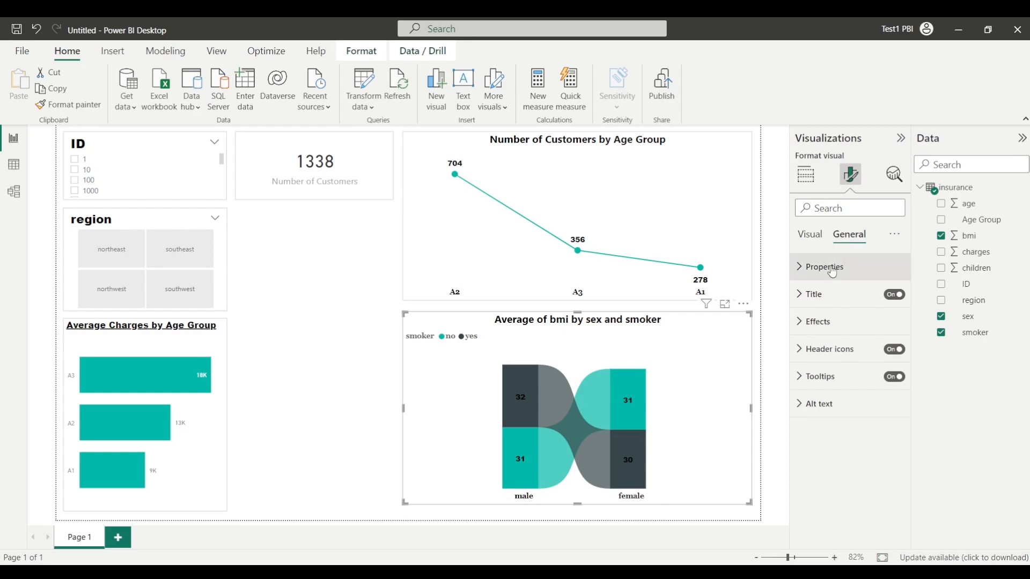
{"action": "left_click", "coordinate": [811, 304]}
{"action": "left_click_drag", "start_coordinate": [847, 362], "coordinate": [860, 362]}
{"action": "key", "text": "BackSpace"}
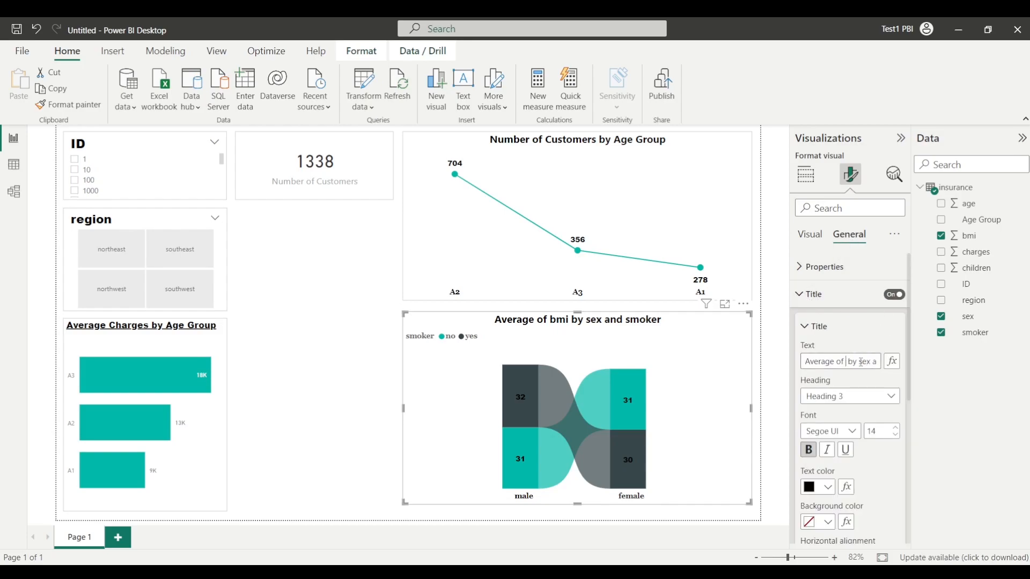
{"action": "key", "text": "Caps_Lock"}
{"action": "type", "text": "BMI"}
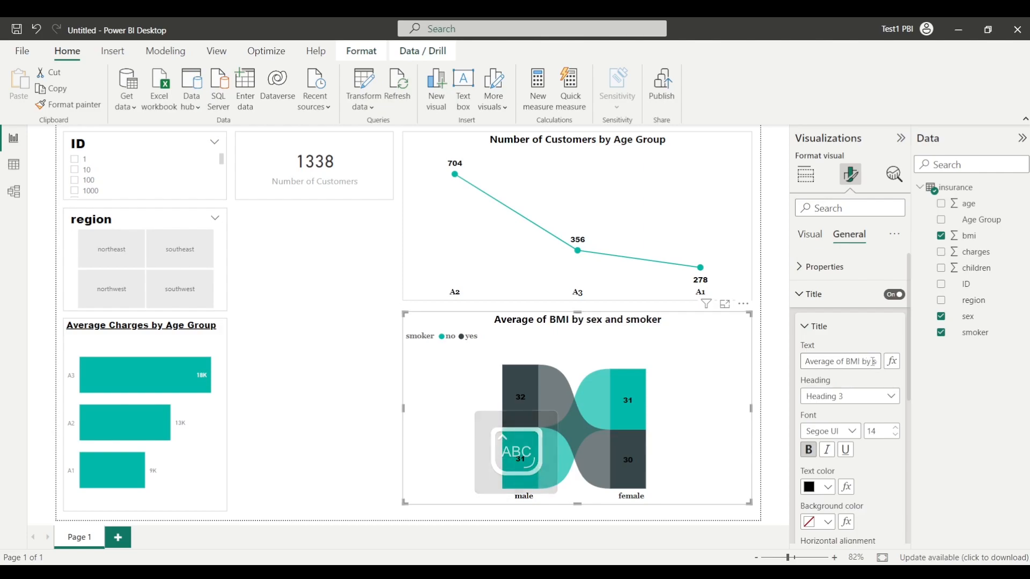
{"action": "type", "text": "S"}
- Capitalize the words "Sex" and "Smoker" in the ribbon chart's title
{"action": "key", "text": "Right"}
{"action": "key", "text": "Right"}
{"action": "key", "text": "Right"}
{"action": "key", "text": "Right"}
{"action": "key", "text": "Right"}
{"action": "key", "text": "Right"}
{"action": "key", "text": "Right"}
{"action": "key", "text": "Right"}
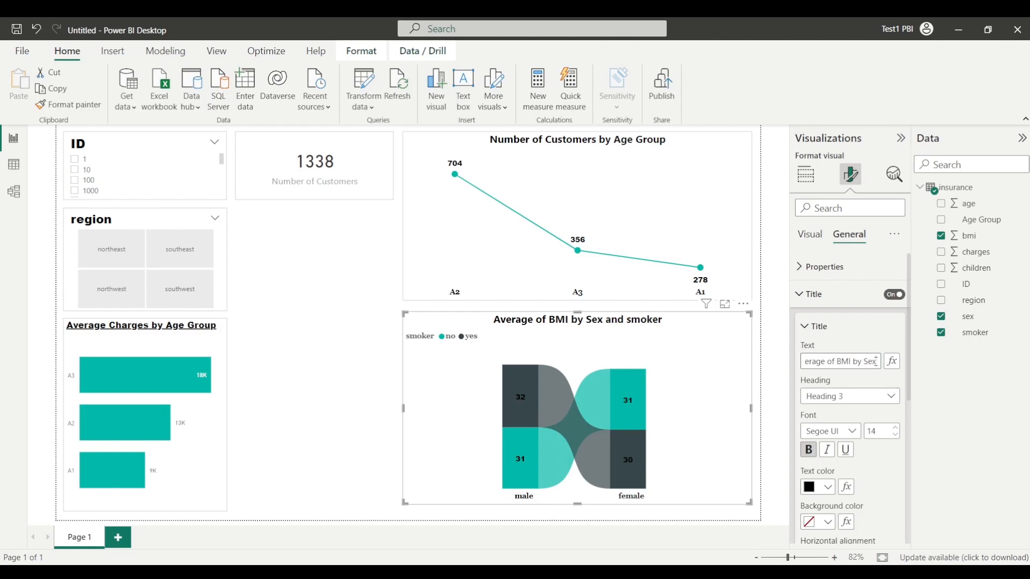
{"action": "key", "text": "Right"}
{"action": "key", "text": "Right"}
{"action": "key", "text": "Right"}
{"action": "key", "text": "Right"}
{"action": "key", "text": "Right"}
{"action": "key", "text": "BackSpace"}
{"action": "key", "text": "BackSpace"}
{"action": "key", "text": "BackSpace"}
{"action": "key", "text": "BackSpace"}
{"action": "key", "text": "BackSpace"}
{"action": "key", "text": "BackSpace"}
{"action": "type", "text": "Sm"}
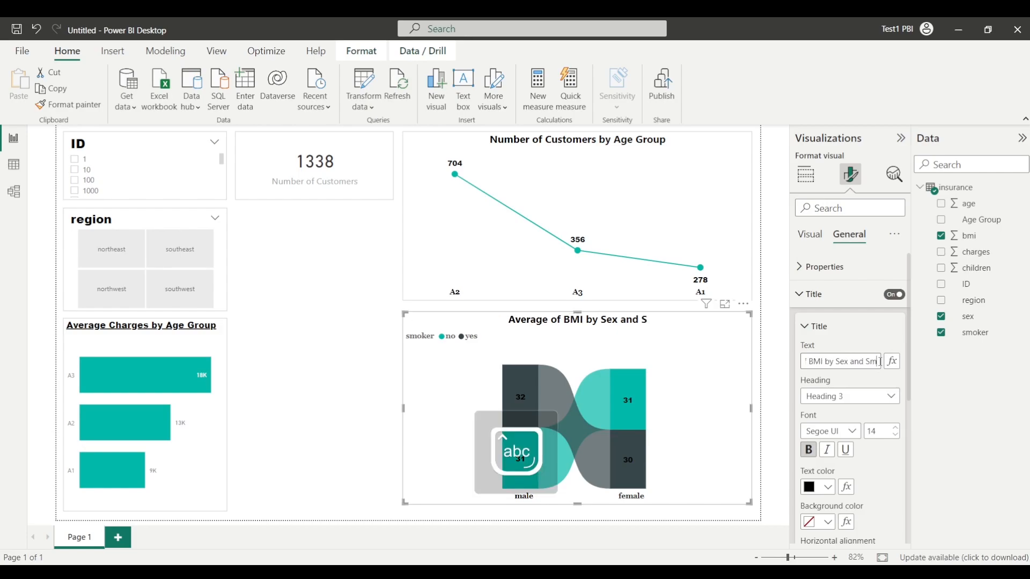
{"action": "type", "text": "oker()"}
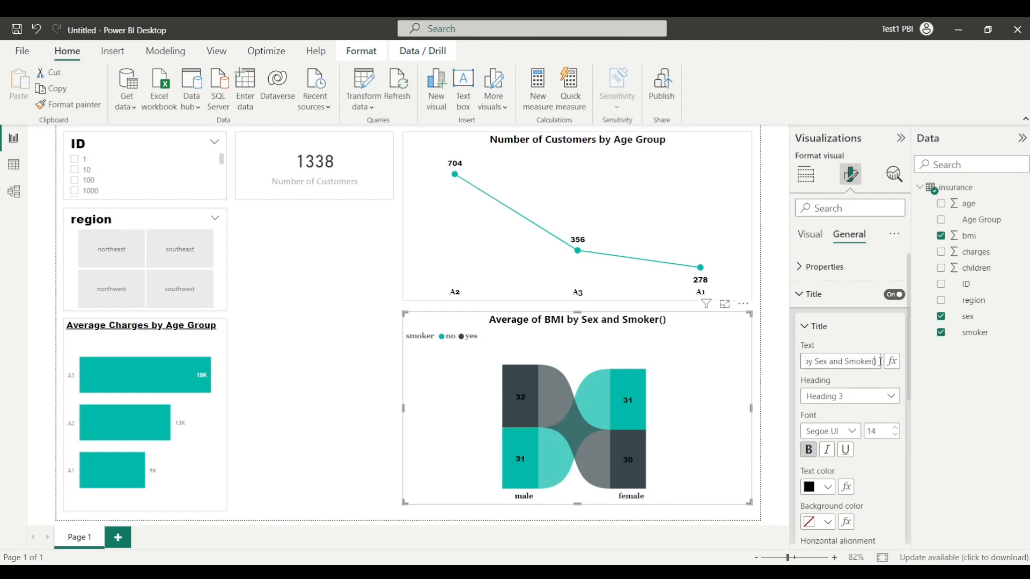
- Append "(Y or N)" to the ribbon chart's title, underline the title, and deselect the chart
{"action": "key", "text": "Caps_Lock"}
{"action": "type", "text": "Y"}
{"action": "key", "text": "Caps_Lock"}
{"action": "type", "text": "or"}
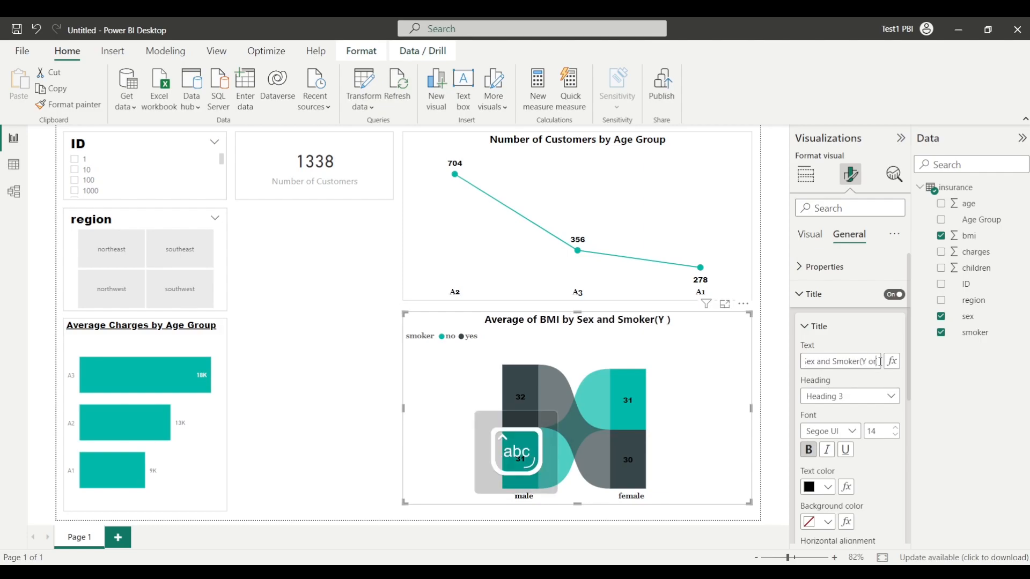
{"action": "key", "text": "Caps_Lock"}
{"action": "type", "text": "N"}
{"action": "key", "text": "Caps_Lock"}
{"action": "key", "text": "Left"}
{"action": "key", "text": "Left"}
{"action": "key", "text": "Left"}
{"action": "key", "text": "Left"}
{"action": "key", "text": "Left"}
{"action": "key", "text": "Left"}
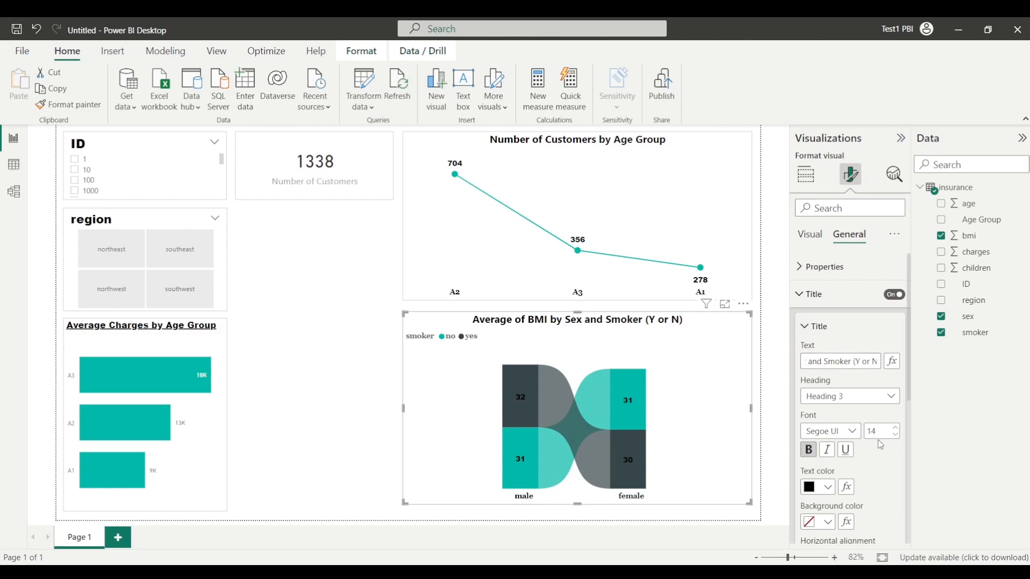
{"action": "left_click", "coordinate": [846, 450]}
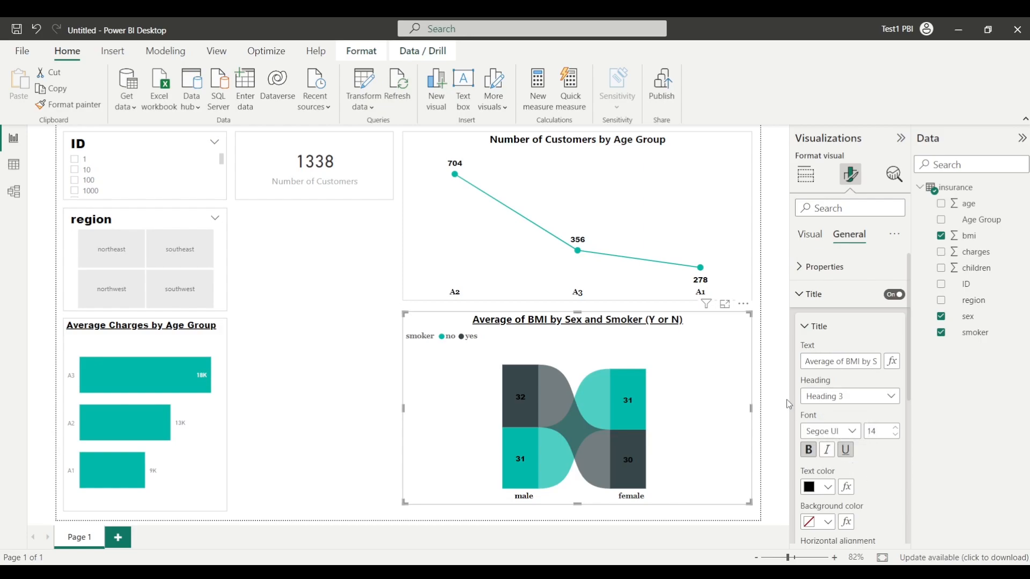
{"action": "left_click", "coordinate": [367, 376]}
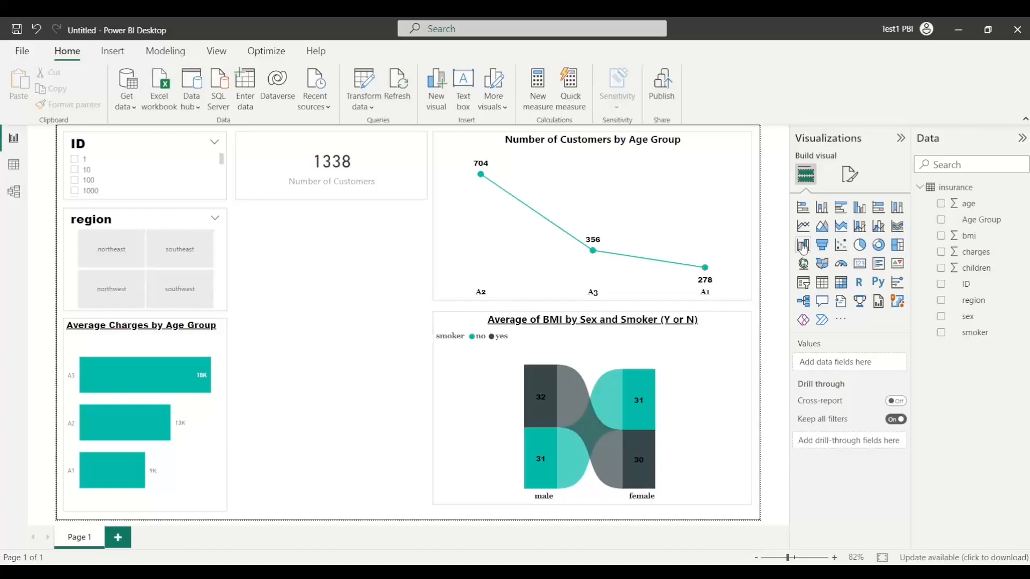
- Add a donut chart below the customer card showing the count of smoker, with smoker as the legend
{"action": "left_click", "coordinate": [877, 246]}
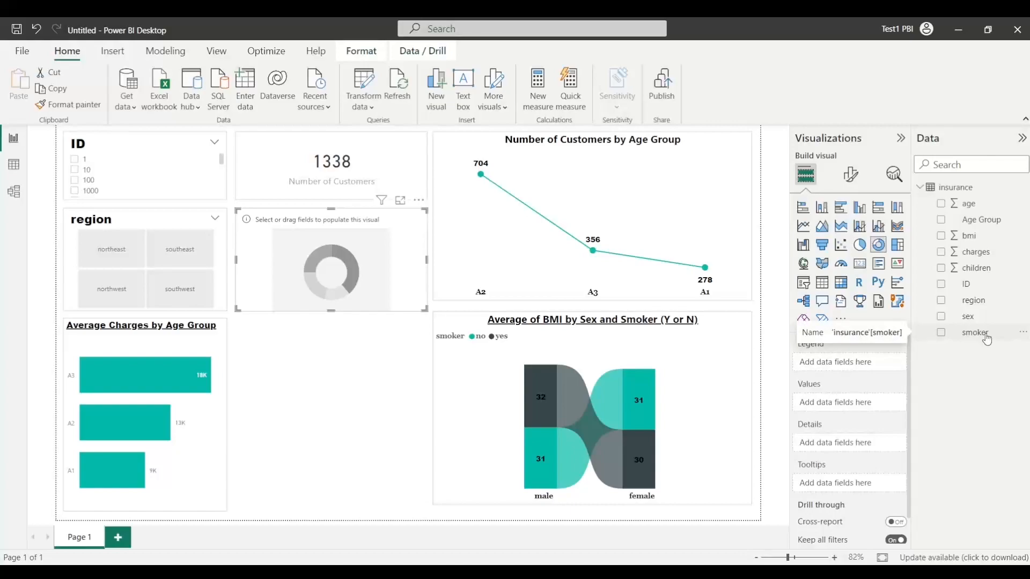
{"action": "left_click_drag", "start_coordinate": [986, 338], "coordinate": [860, 408]}
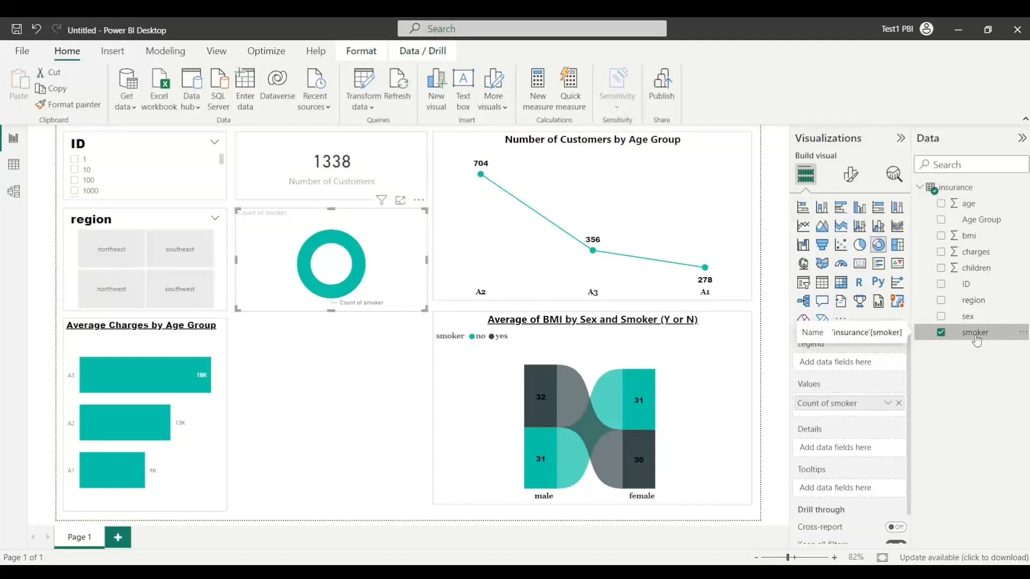
{"action": "left_click_drag", "start_coordinate": [976, 339], "coordinate": [850, 369]}
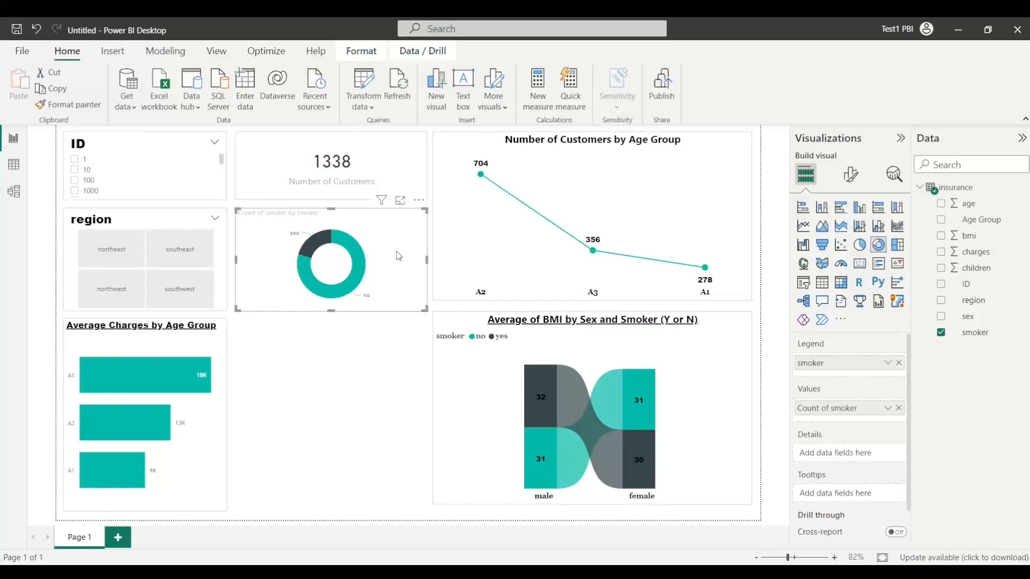
- Set the donut chart's detail label contents to All detail labels, and deselect the chart
{"action": "left_click", "coordinate": [849, 175]}
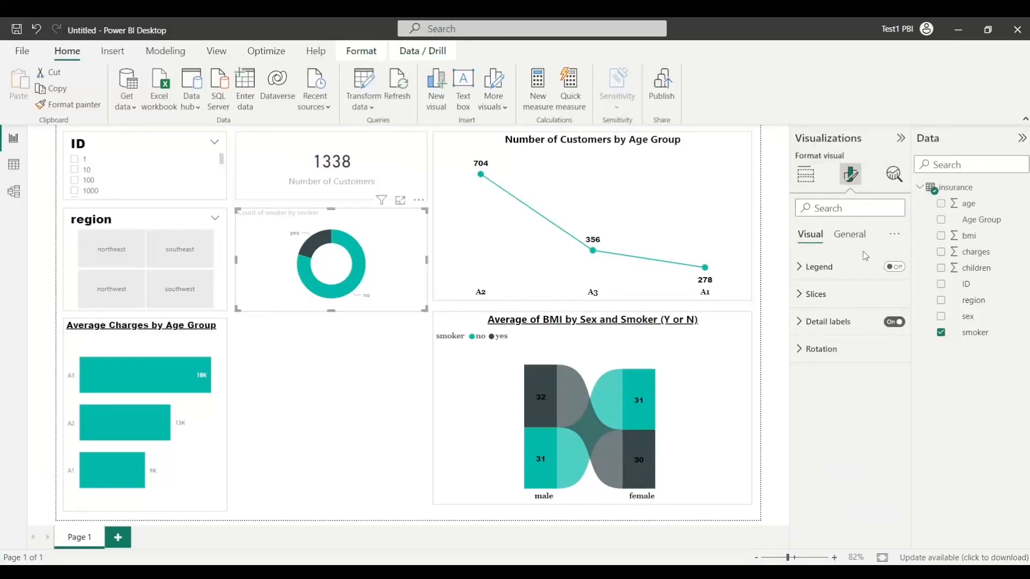
{"action": "left_click", "coordinate": [812, 327]}
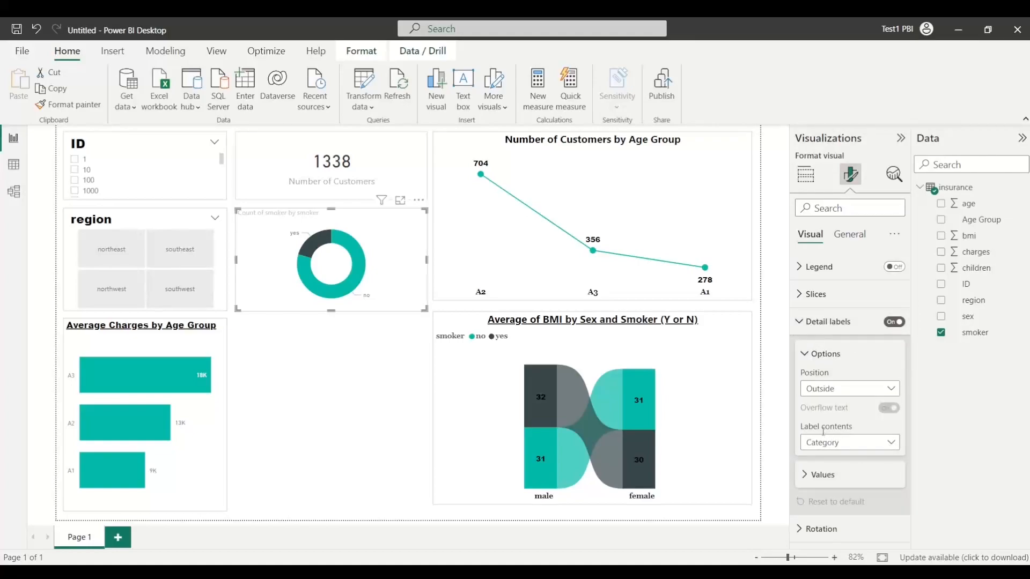
{"action": "left_click", "coordinate": [891, 445]}
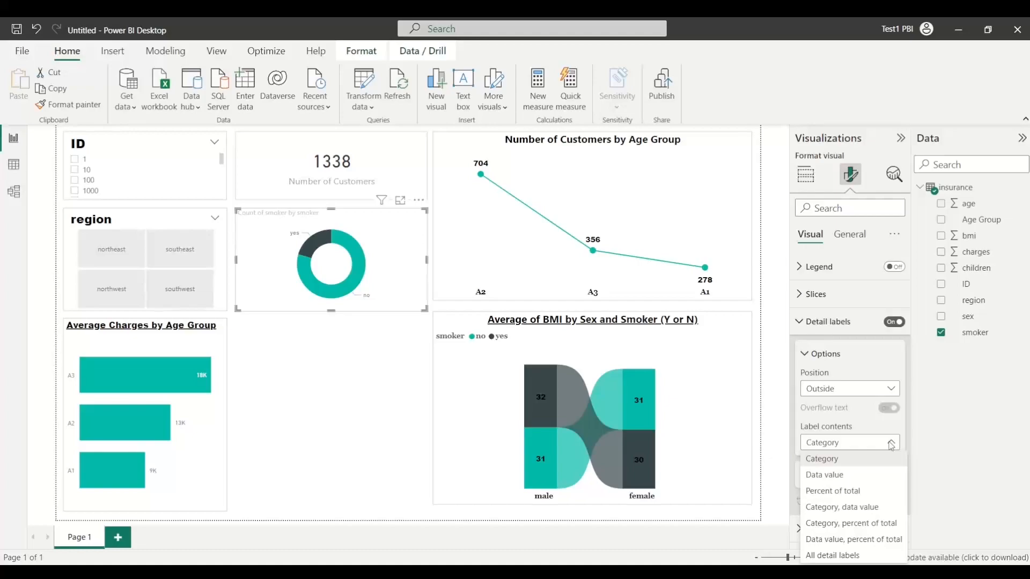
{"action": "left_click", "coordinate": [852, 557]}
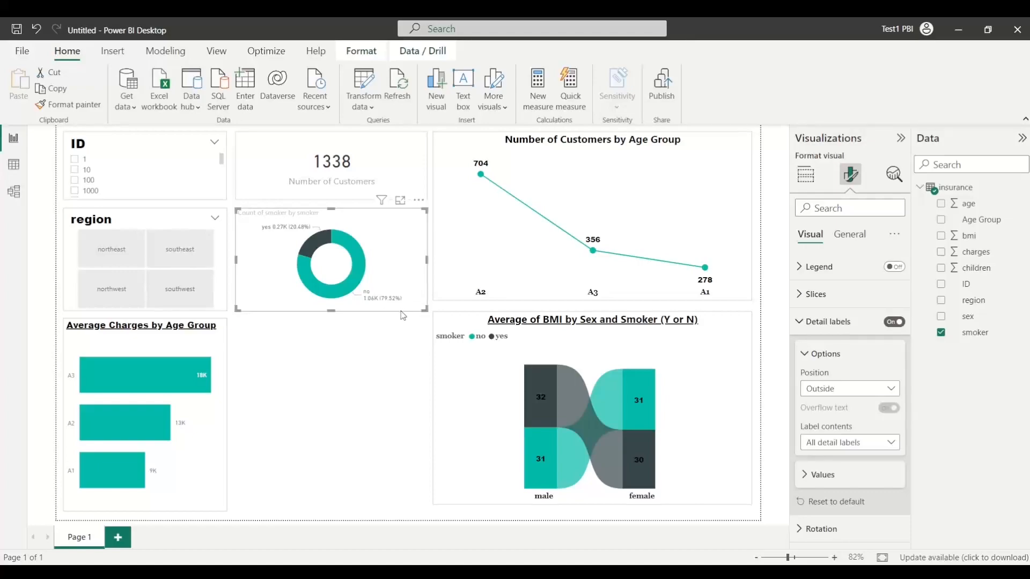
{"action": "left_click", "coordinate": [377, 359]}
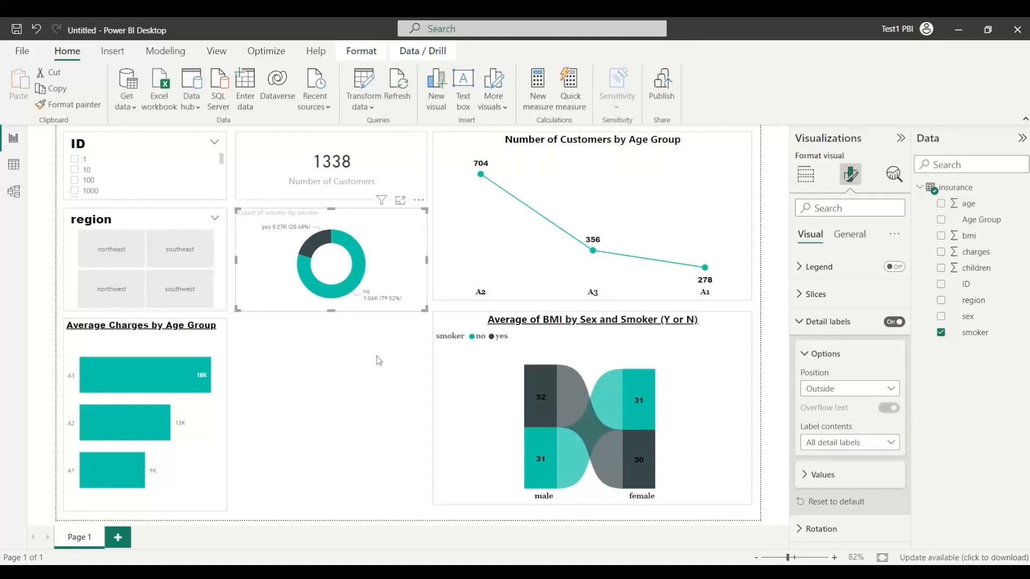
- Turn on the donut chart's visual border and color it gray
{"action": "left_click", "coordinate": [395, 248]}
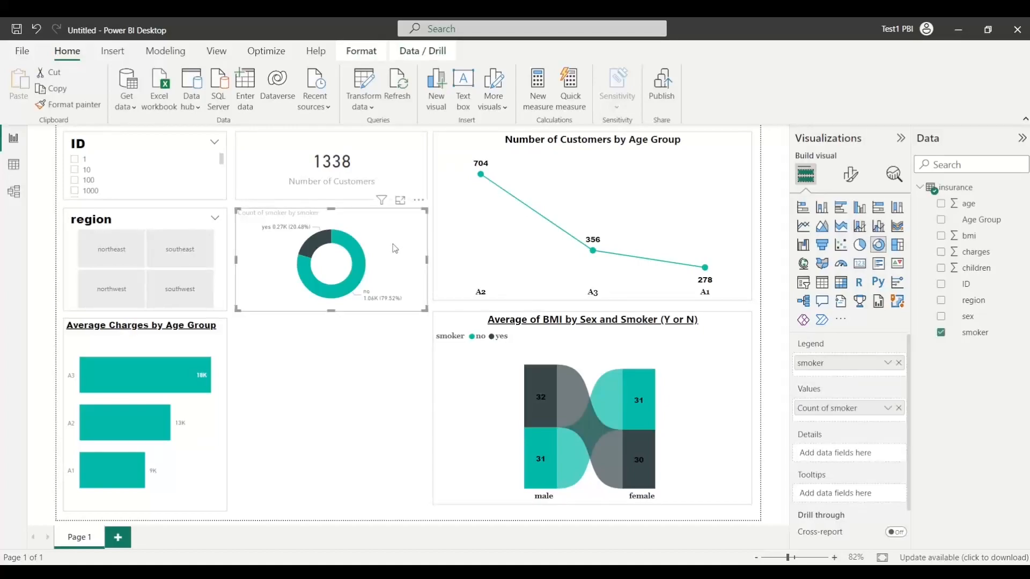
{"action": "left_click", "coordinate": [851, 185]}
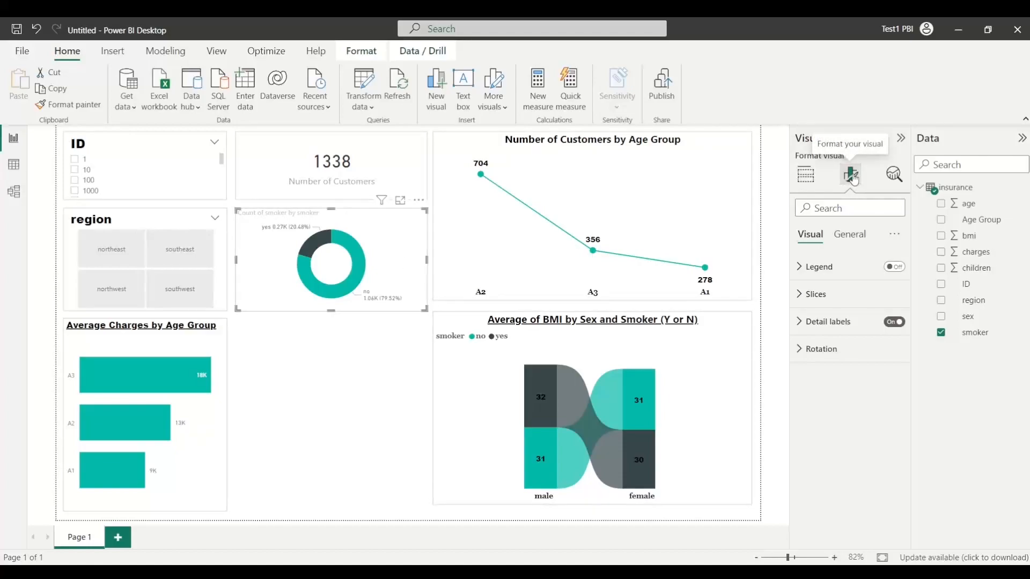
{"action": "left_click", "coordinate": [857, 238]}
{"action": "left_click", "coordinate": [814, 322]}
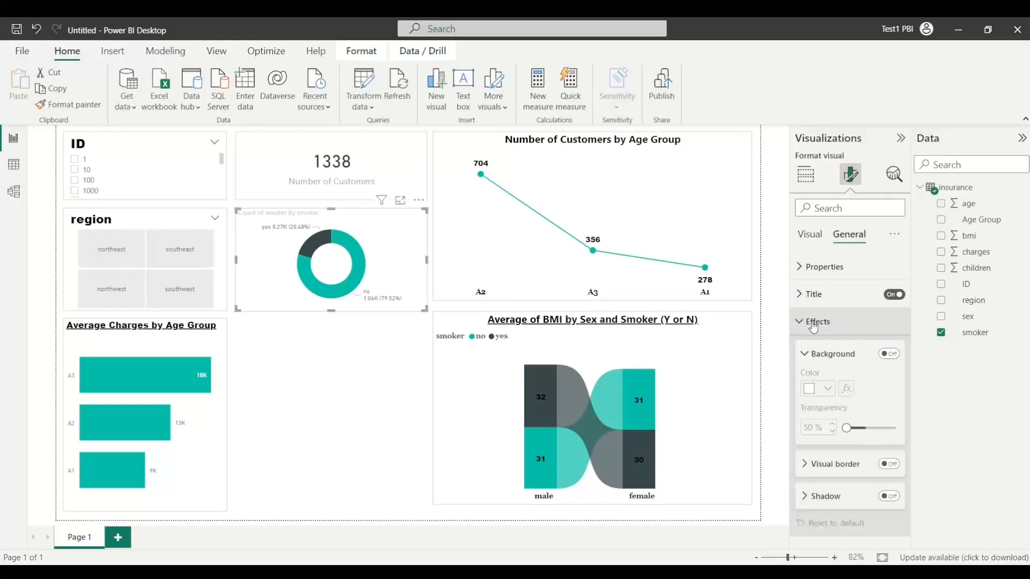
{"action": "left_click", "coordinate": [888, 465]}
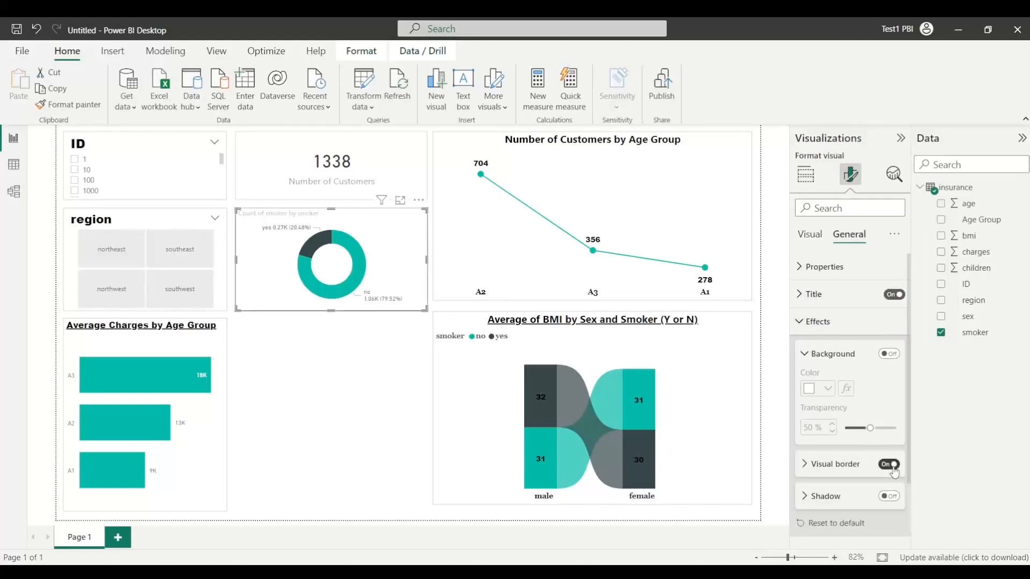
{"action": "left_click", "coordinate": [849, 465]}
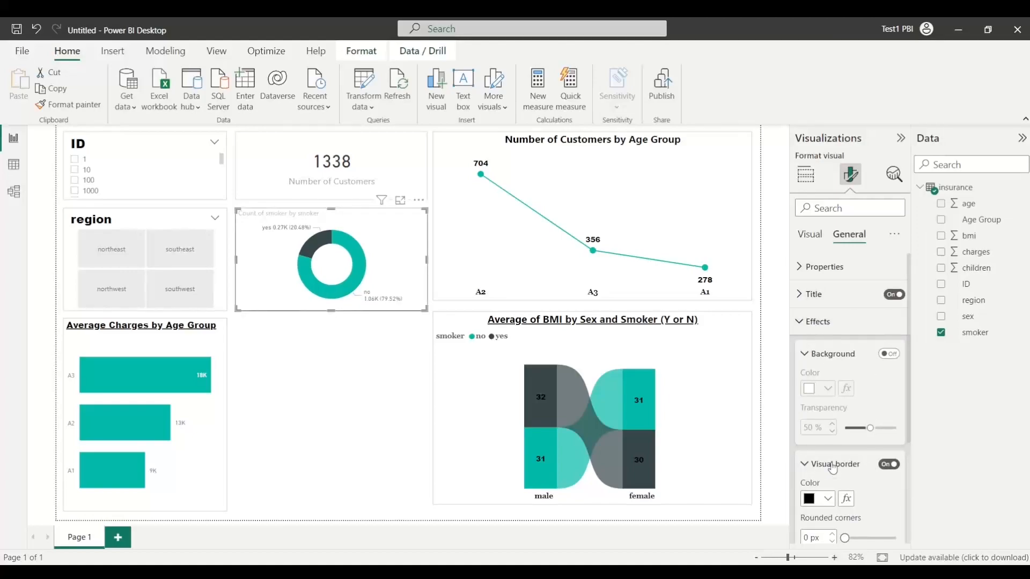
{"action": "left_click", "coordinate": [828, 500]}
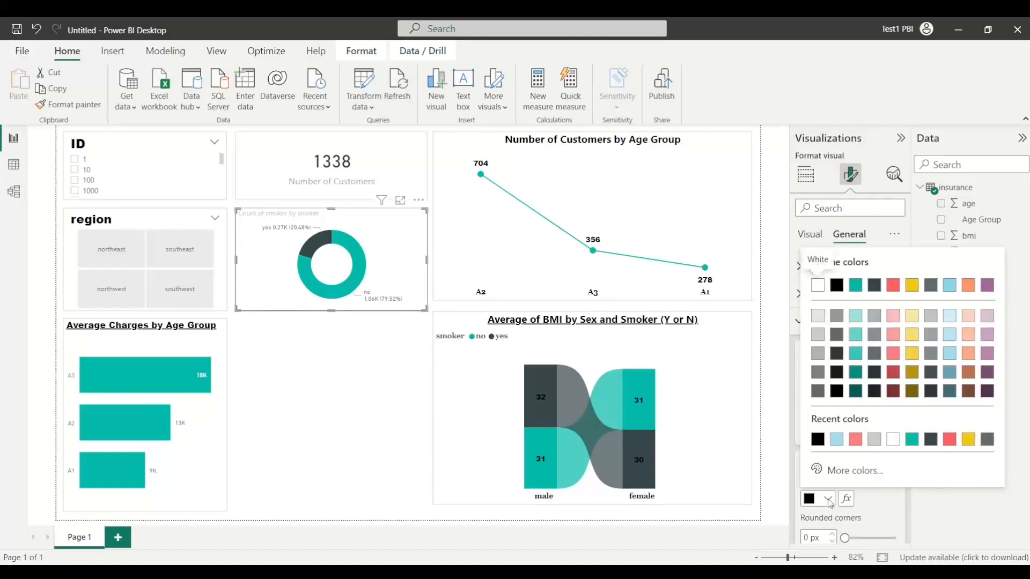
{"action": "left_click", "coordinate": [818, 354]}
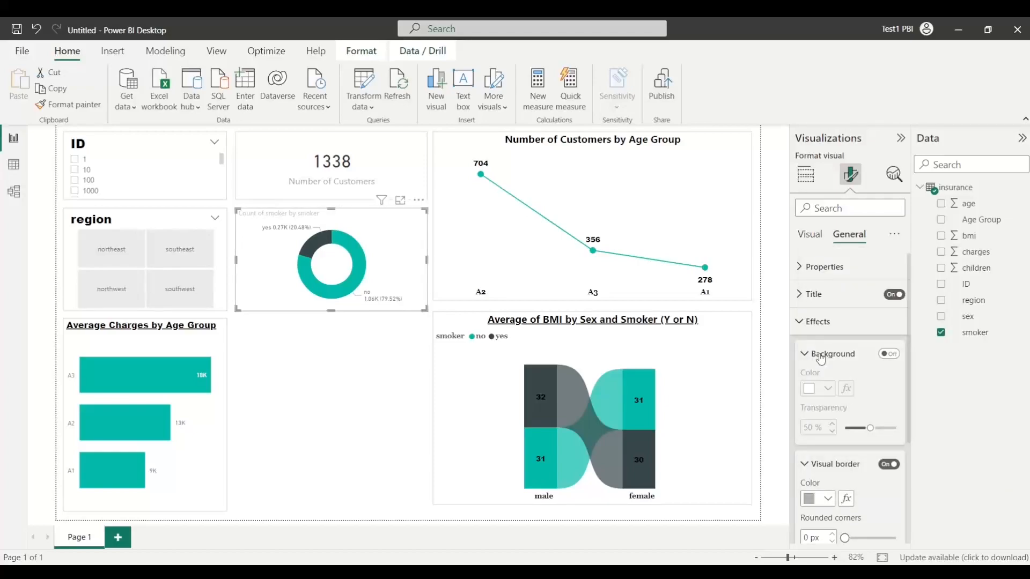
{"action": "left_click", "coordinate": [321, 385]}
- Replace the donut chart's title text with "Number of Smokers (Y or N)"
{"action": "left_click", "coordinate": [408, 238]}
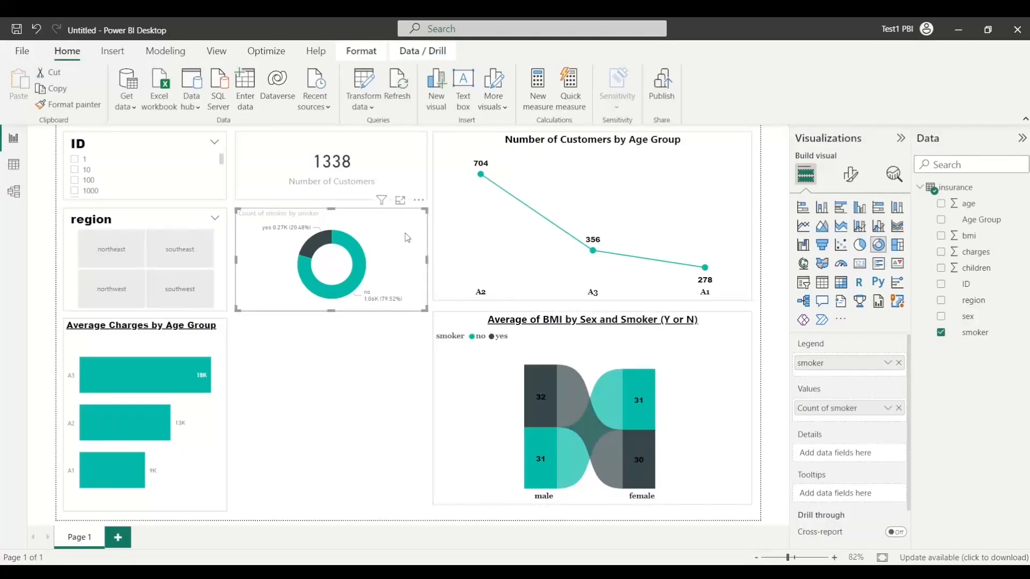
{"action": "left_click", "coordinate": [852, 180]}
{"action": "left_click", "coordinate": [849, 234]}
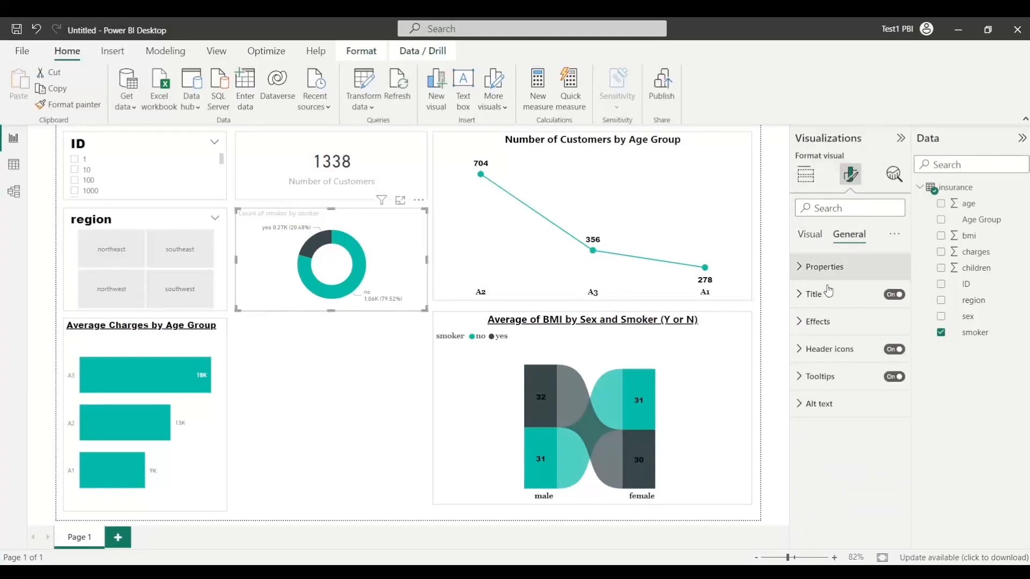
{"action": "left_click", "coordinate": [818, 299]}
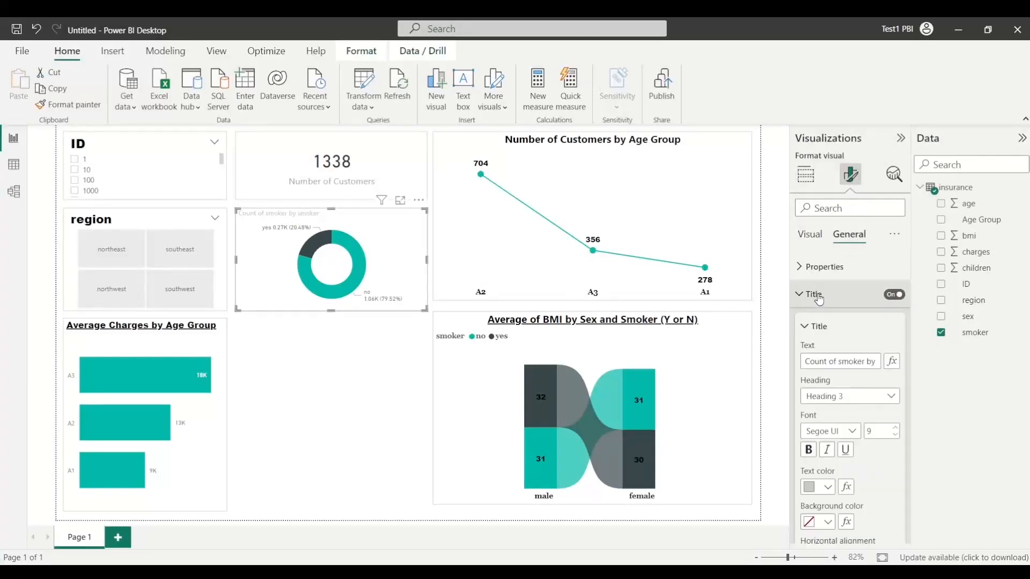
{"action": "triple_click", "coordinate": [852, 361]}
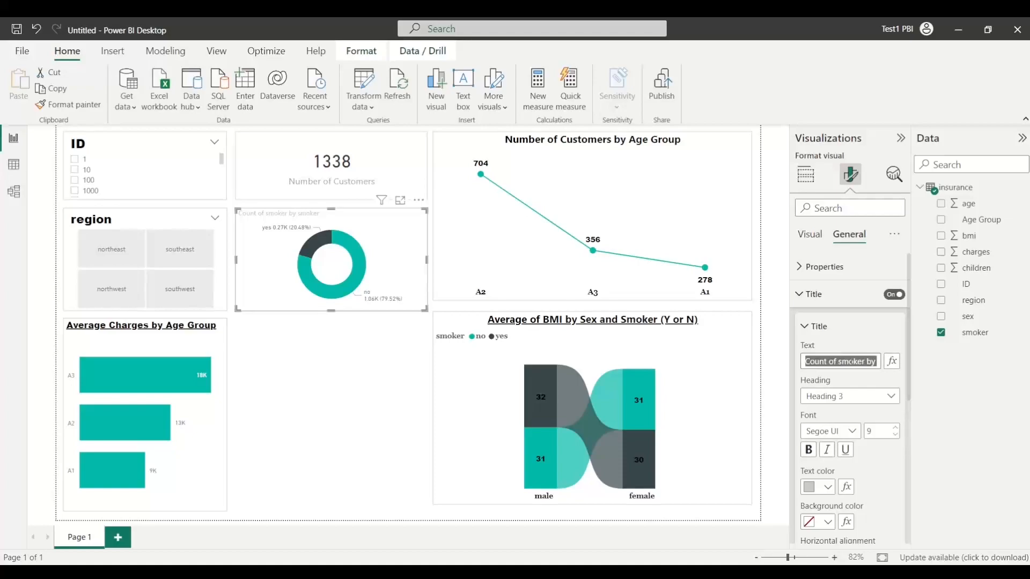
{"action": "type", "text": "N"}
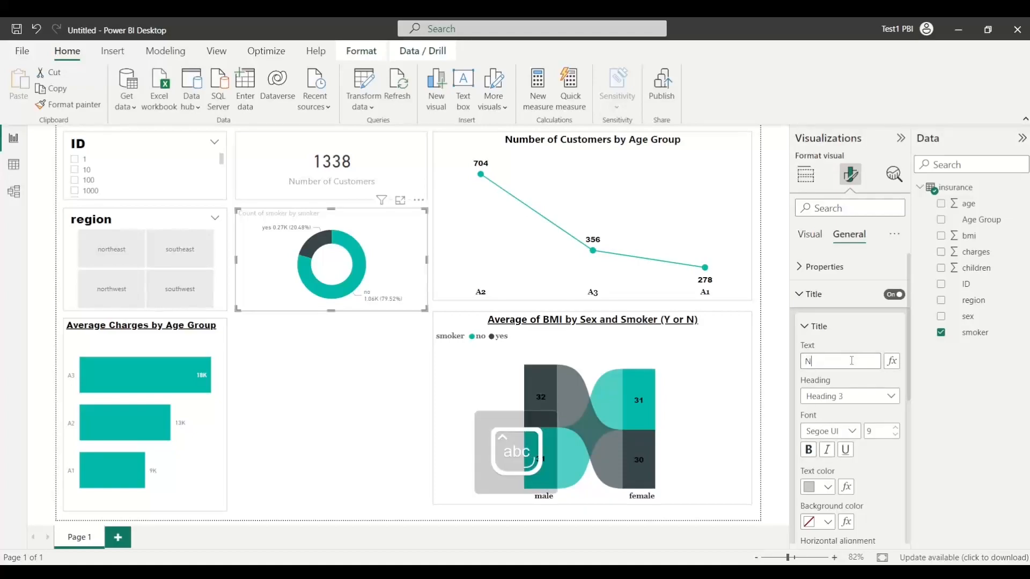
{"action": "type", "text": "umber of Smokers ("}
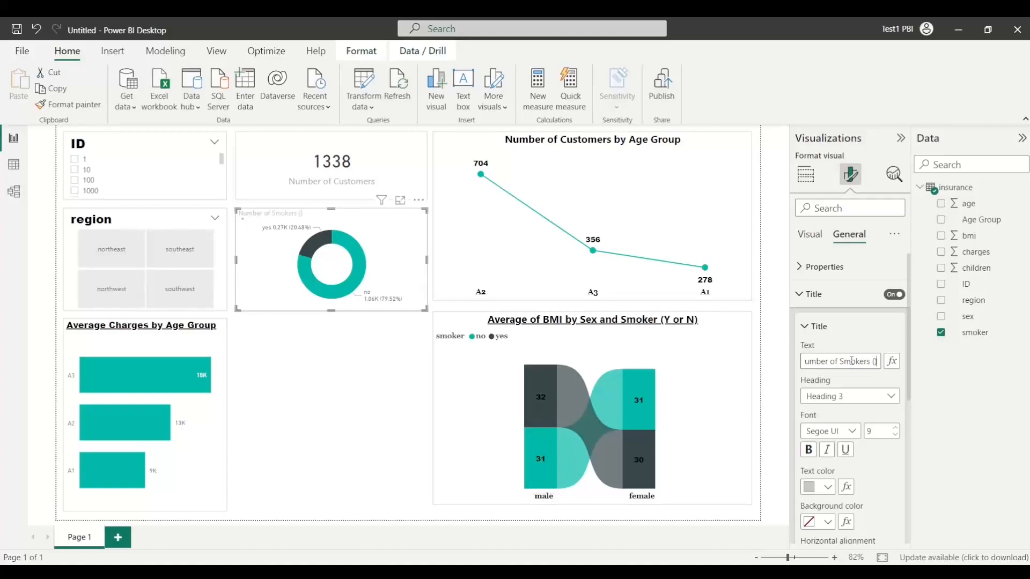
{"action": "type", "text": "Y"}
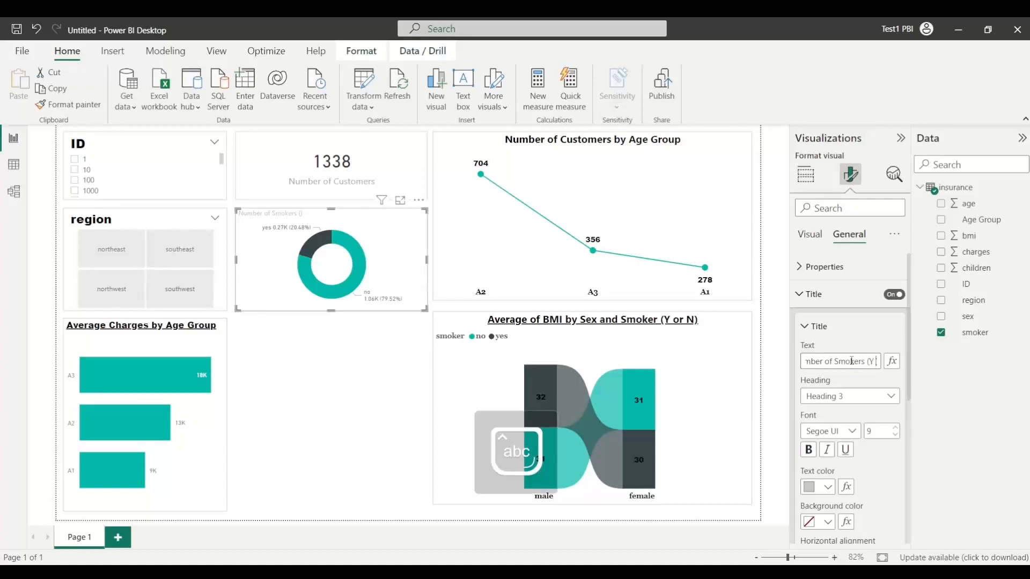
{"action": "type", "text": " or N)"}
- Make the donut chart's title black, bold, font size 10 and horizontally centered, and deselect the chart
{"action": "left_click", "coordinate": [829, 489]}
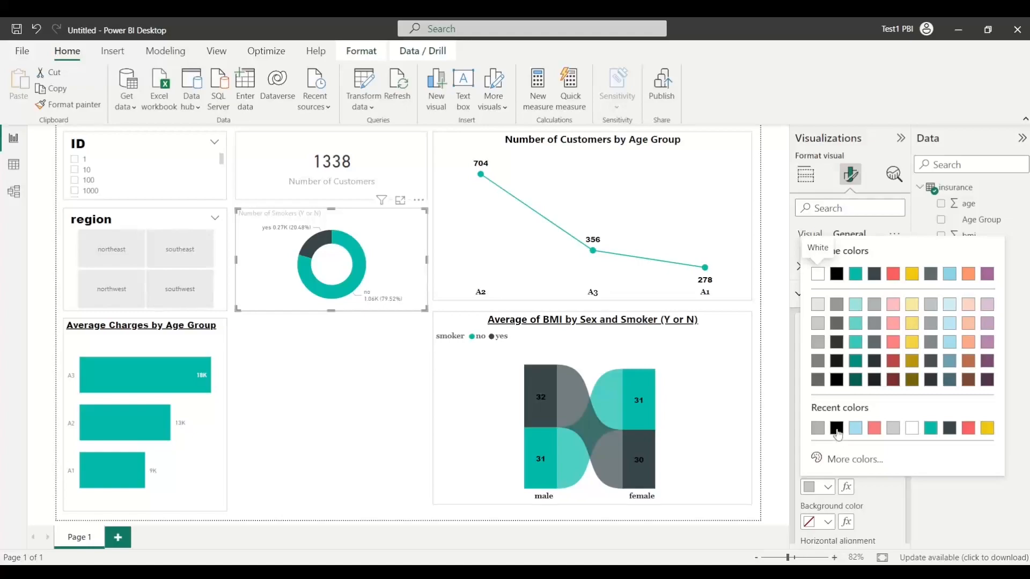
{"action": "left_click", "coordinate": [838, 430]}
{"action": "left_click", "coordinate": [808, 450]}
{"action": "left_click", "coordinate": [895, 428]}
{"action": "left_click", "coordinate": [895, 428]}
{"action": "left_click", "coordinate": [895, 427]}
{"action": "left_click", "coordinate": [895, 434]}
{"action": "left_click", "coordinate": [895, 435]}
{"action": "scroll", "coordinate": [897, 456], "scroll_direction": "down", "scroll_amount": 2}
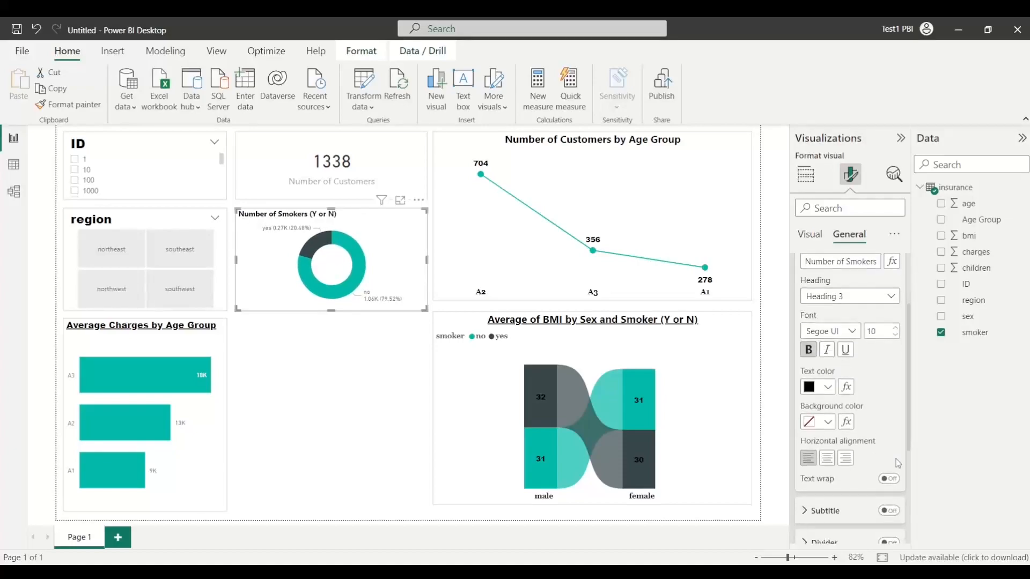
{"action": "left_click", "coordinate": [827, 459]}
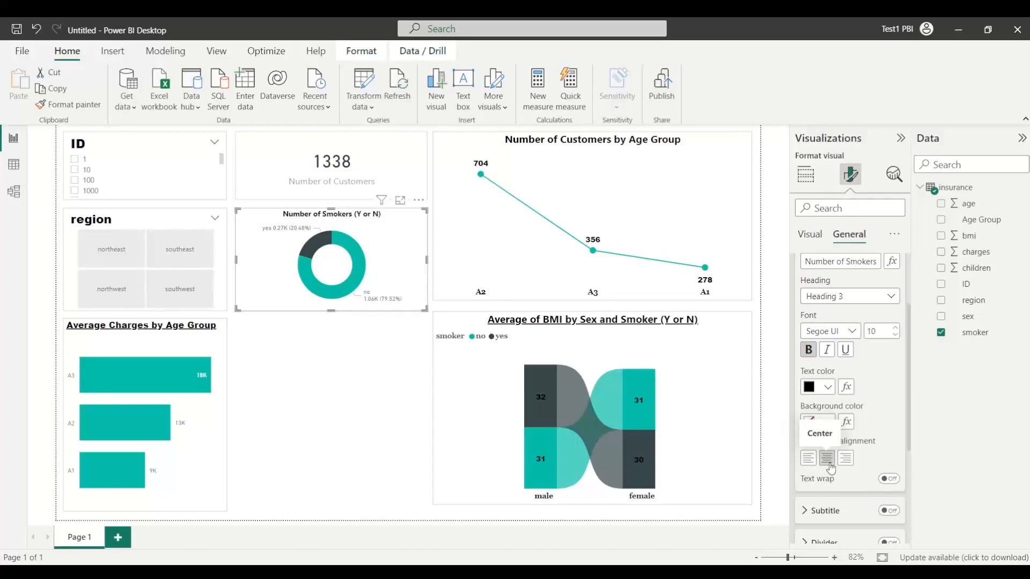
{"action": "left_click", "coordinate": [363, 379]}
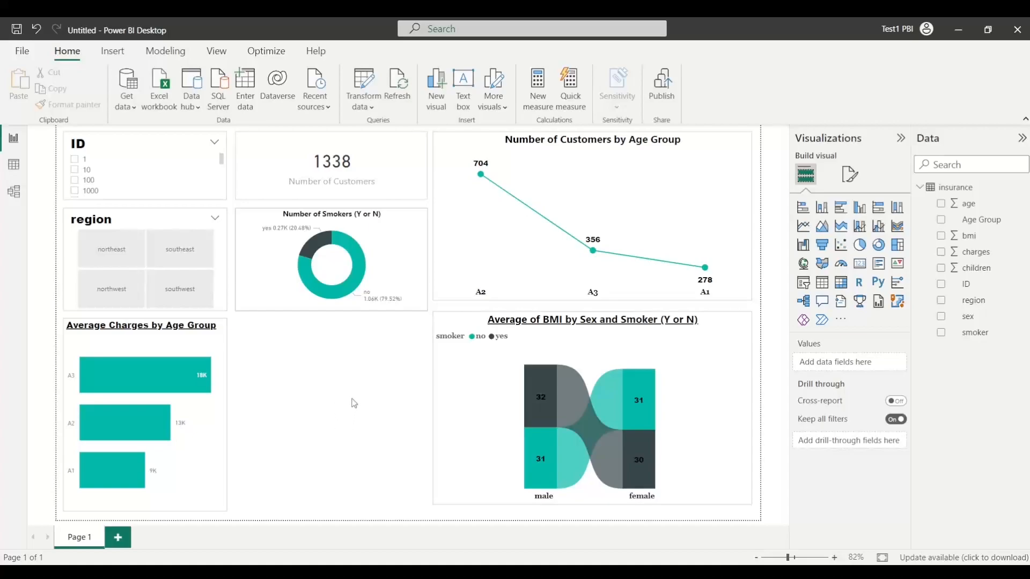
- Duplicate the Average Charges by Age Group bar chart, place the copy below the donut chart, and widen it to the donut chart's width
{"action": "left_click", "coordinate": [196, 450]}
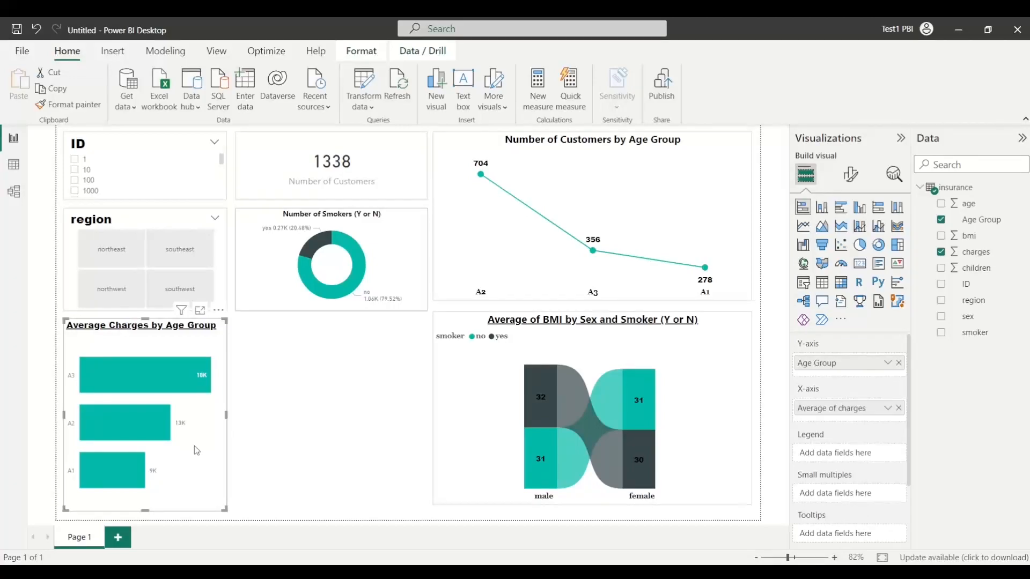
{"action": "key", "text": "ctrl+c"}
{"action": "key", "text": "ctrl+v"}
{"action": "left_click_drag", "start_coordinate": [194, 446], "coordinate": [363, 447]}
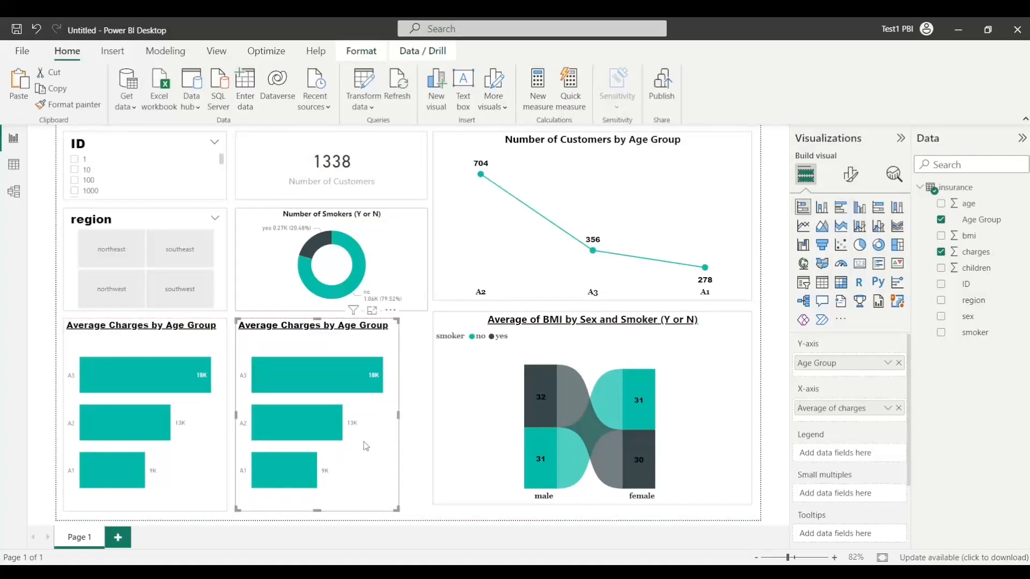
{"action": "left_click_drag", "start_coordinate": [397, 417], "coordinate": [423, 419]}
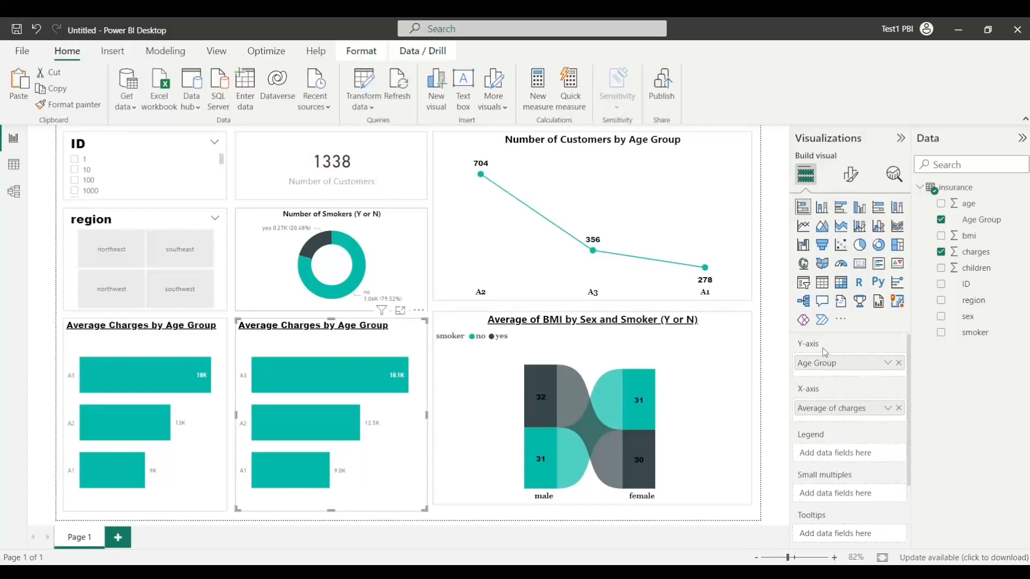
- Replace the duplicated bar chart's fields with children on the Y-axis and the count of ID on the X-axis, and deselect it
{"action": "left_click", "coordinate": [898, 362]}
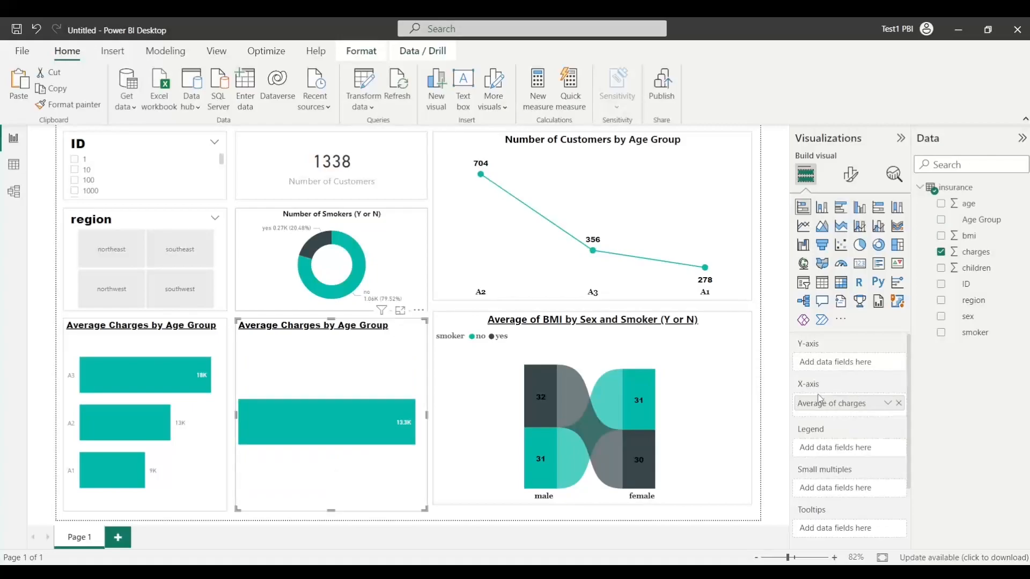
{"action": "left_click", "coordinate": [899, 404]}
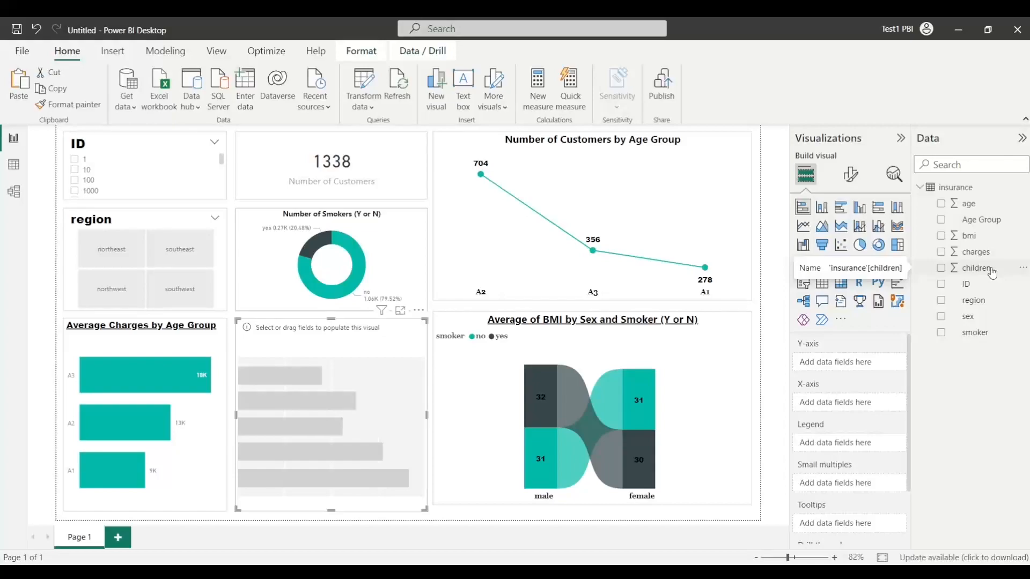
{"action": "left_click_drag", "start_coordinate": [992, 273], "coordinate": [864, 366]}
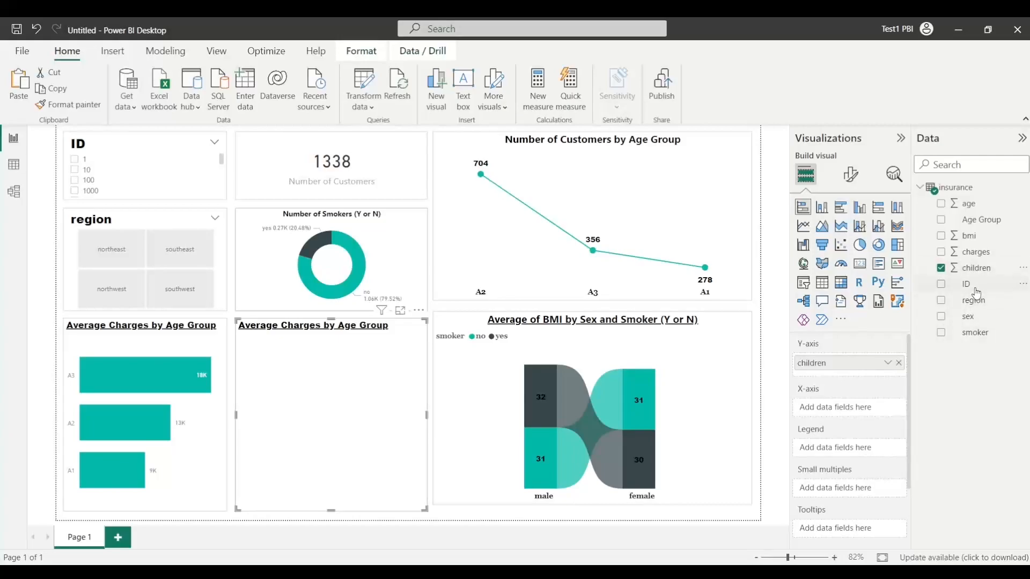
{"action": "left_click_drag", "start_coordinate": [975, 290], "coordinate": [849, 413]}
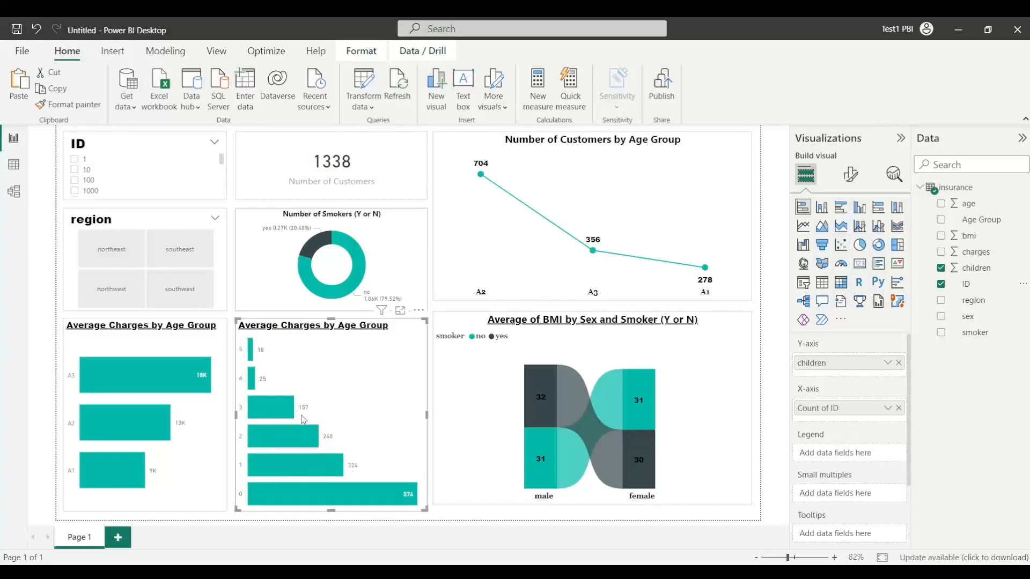
{"action": "left_click", "coordinate": [231, 453]}
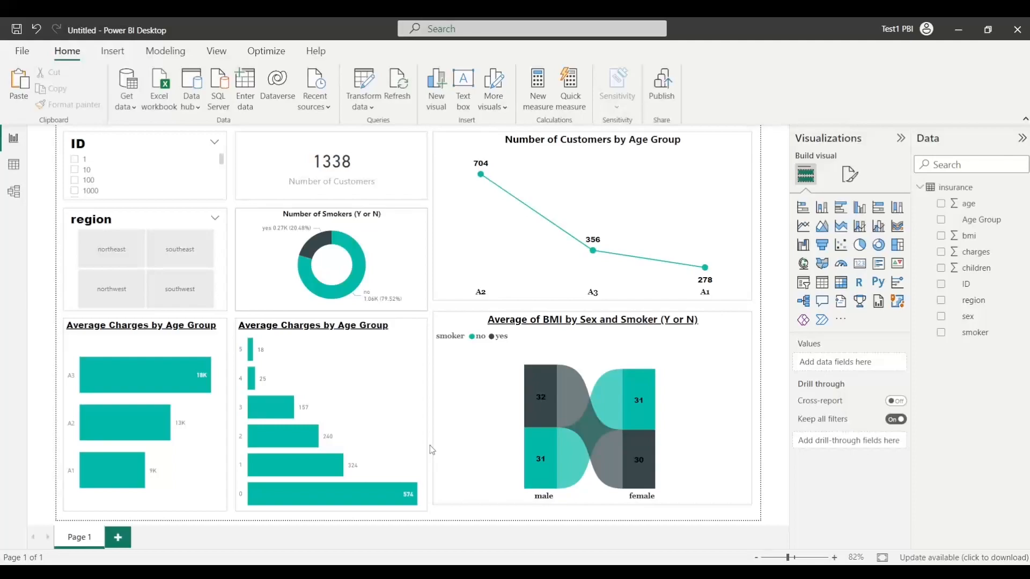
{"action": "key", "text": "ctrl+z"}
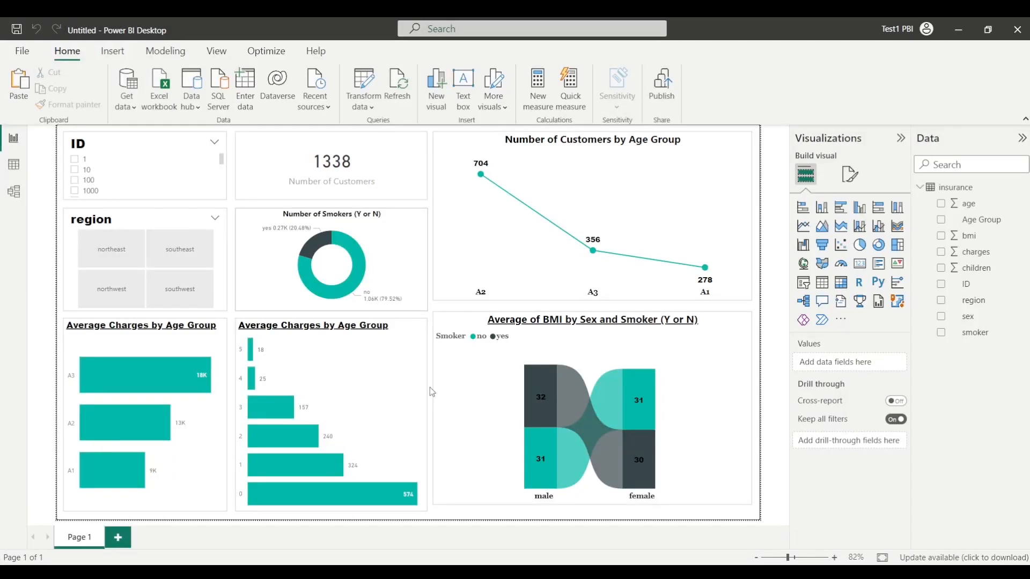
{"action": "left_click", "coordinate": [397, 380]}
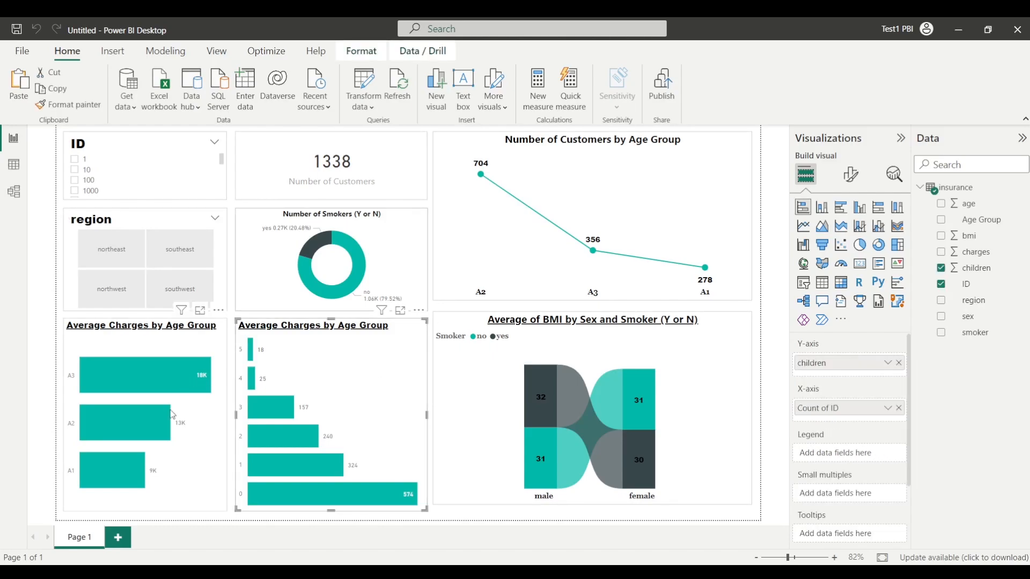
{"action": "left_click", "coordinate": [180, 442]}
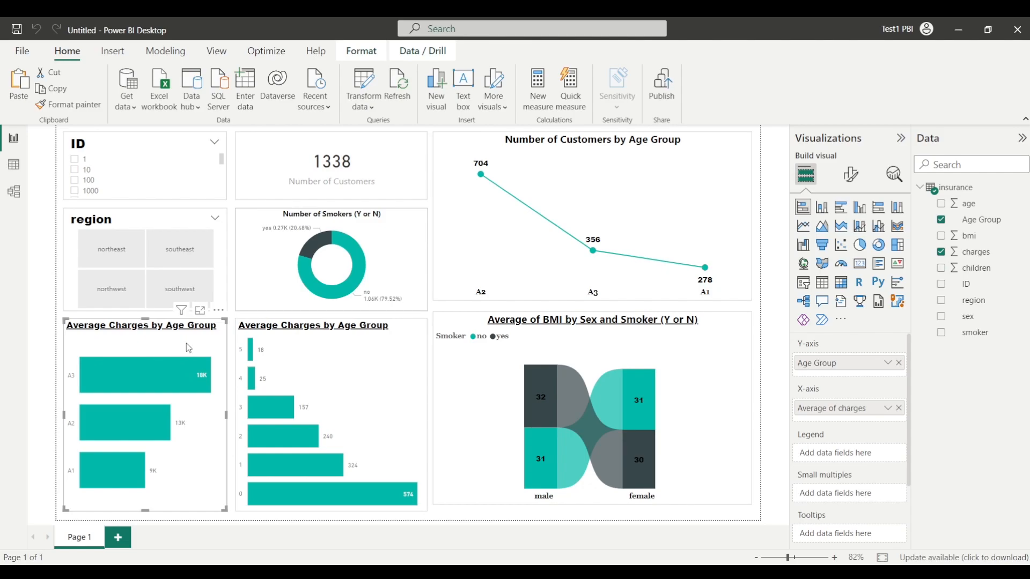
- Change the title text of the children bar chart below the donut chart to "Number of customers by count of Children"
{"action": "left_click", "coordinate": [400, 351]}
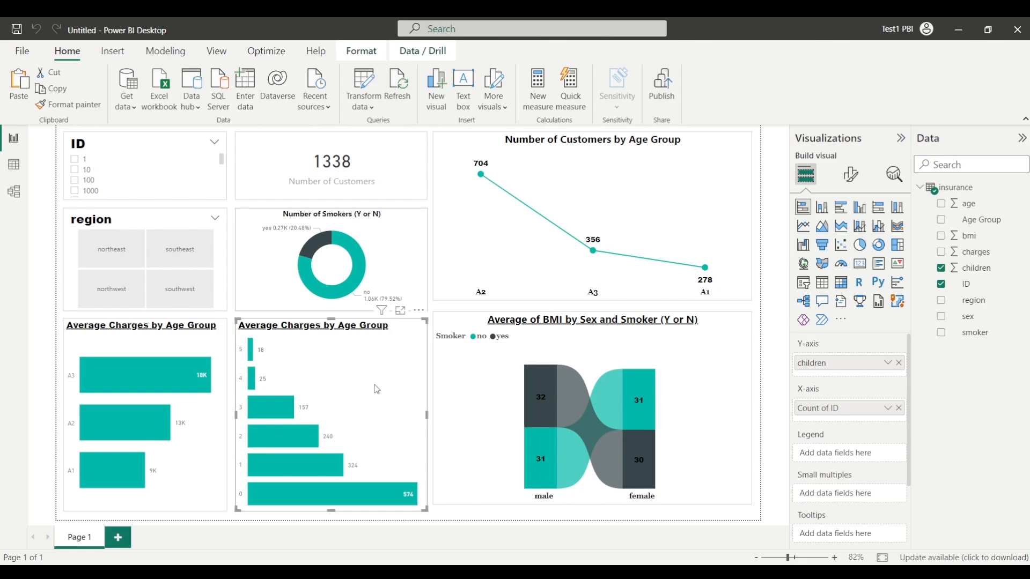
{"action": "left_click", "coordinate": [850, 173]}
{"action": "left_click", "coordinate": [850, 235]}
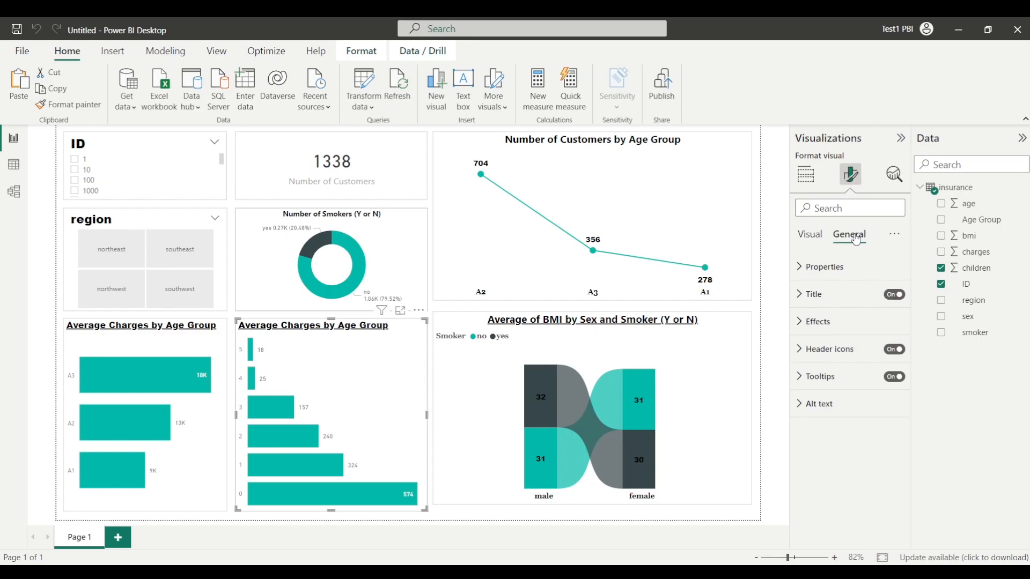
{"action": "left_click", "coordinate": [812, 304]}
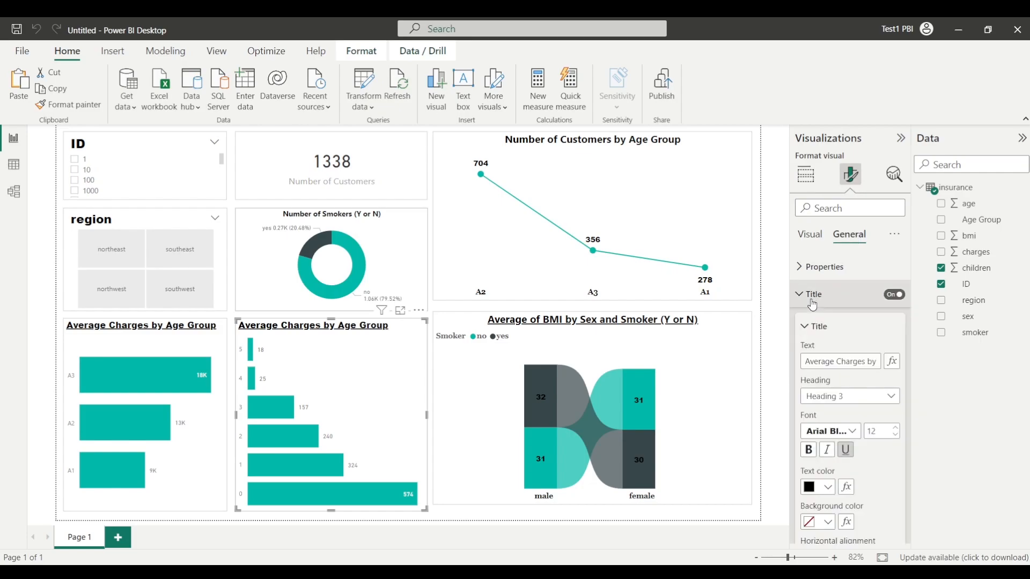
{"action": "triple_click", "coordinate": [838, 362]}
{"action": "type", "text": "Num"}
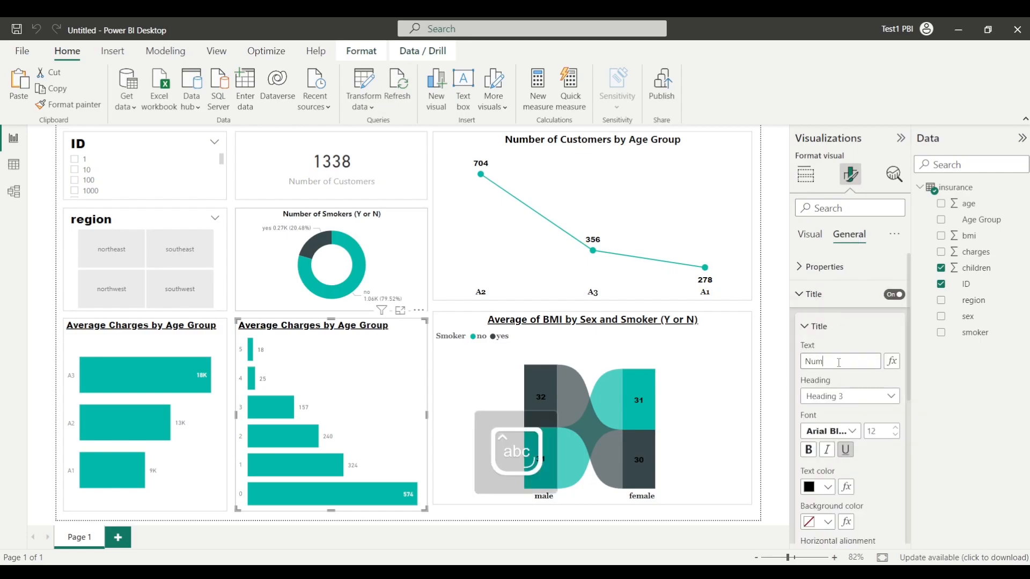
{"action": "type", "text": "ber of"}
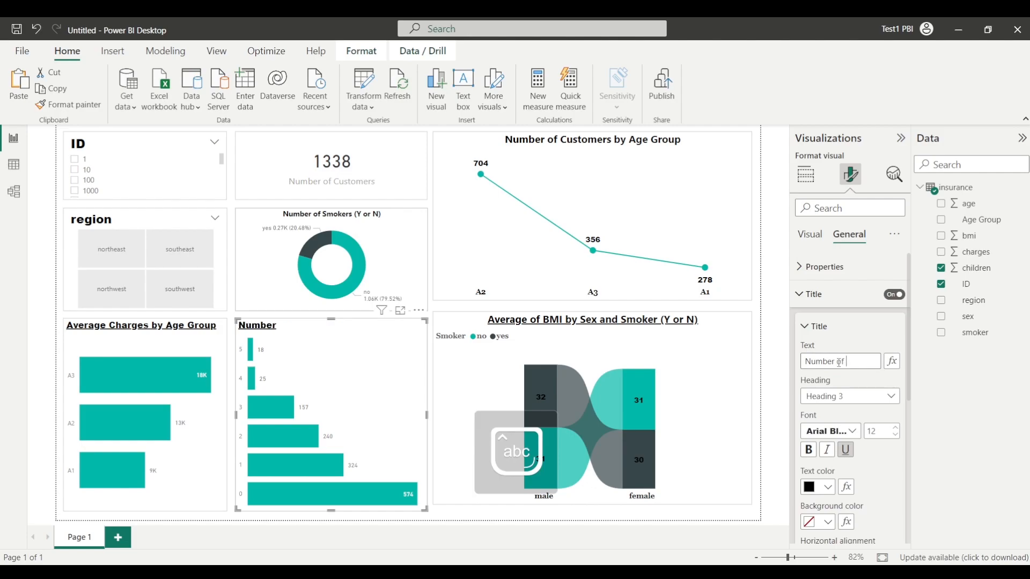
{"action": "type", "text": " custom"}
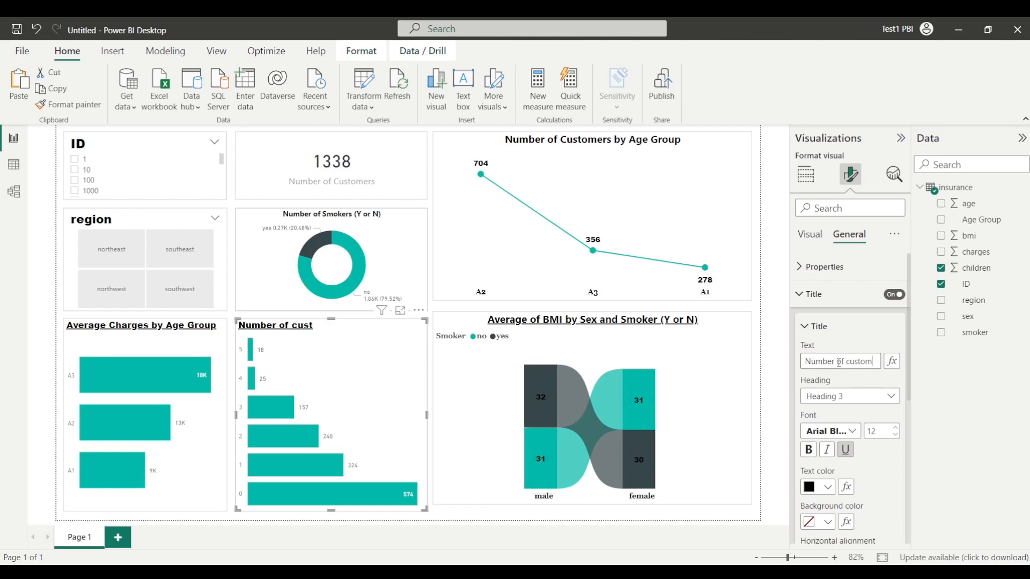
{"action": "type", "text": "ers by count of"}
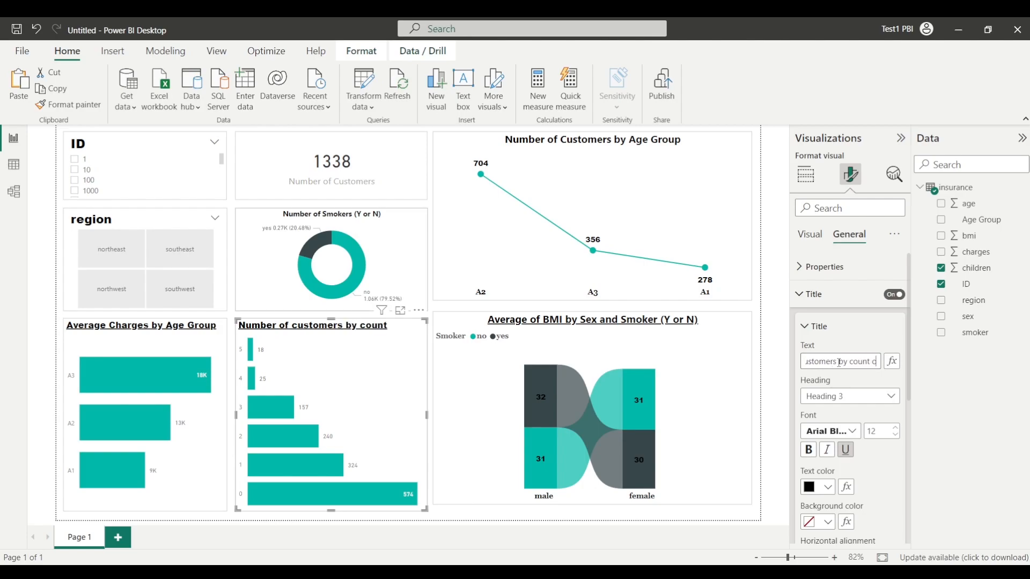
{"action": "type", "text": " Chi"}
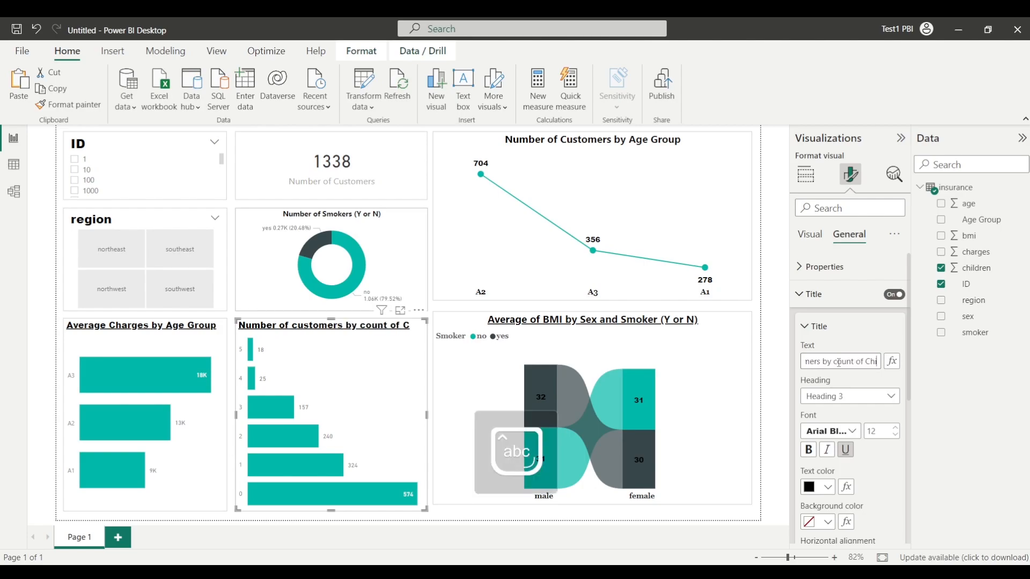
{"action": "type", "text": "ldren"}
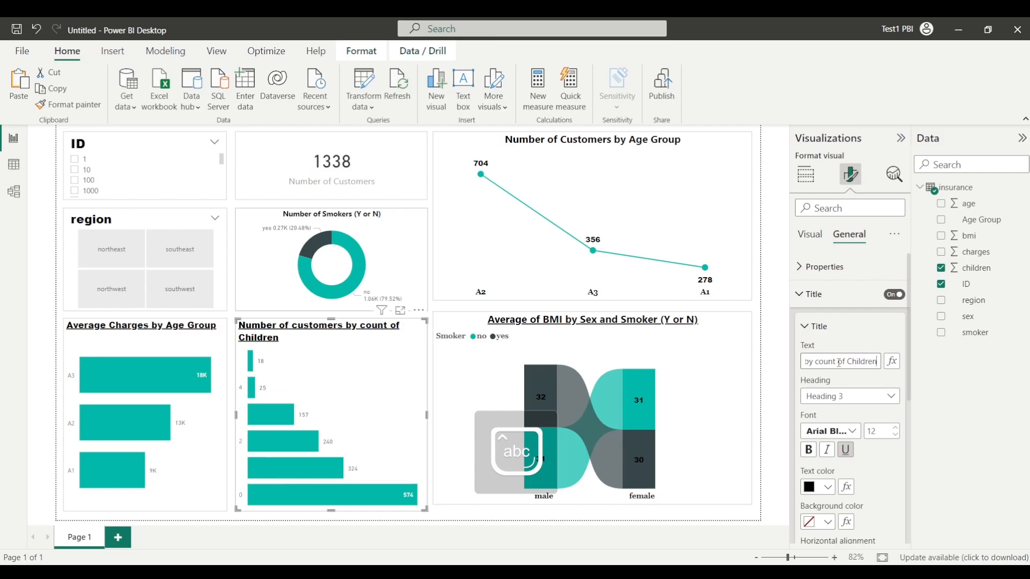
- Set the children bar chart's title font size to 10 and deselect the chart
{"action": "left_click", "coordinate": [895, 435]}
{"action": "left_click", "coordinate": [895, 435]}
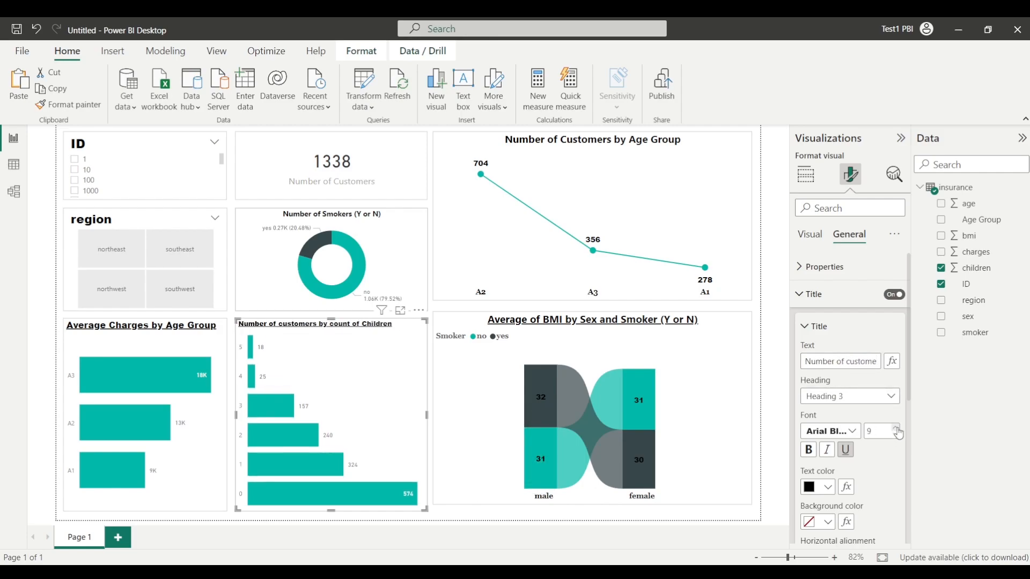
{"action": "left_click", "coordinate": [896, 428]}
{"action": "left_click", "coordinate": [897, 436]}
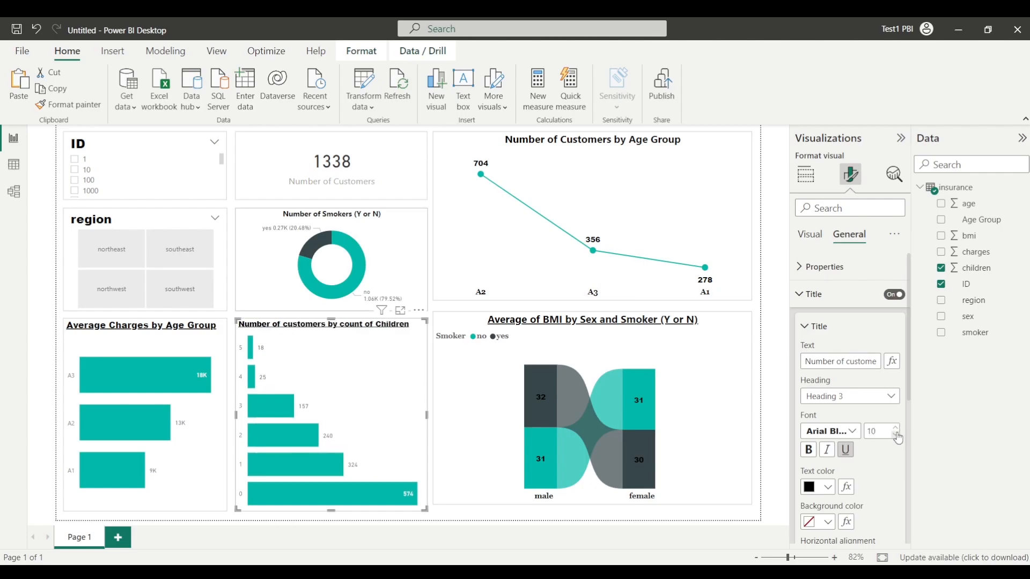
{"action": "left_click", "coordinate": [431, 426]}
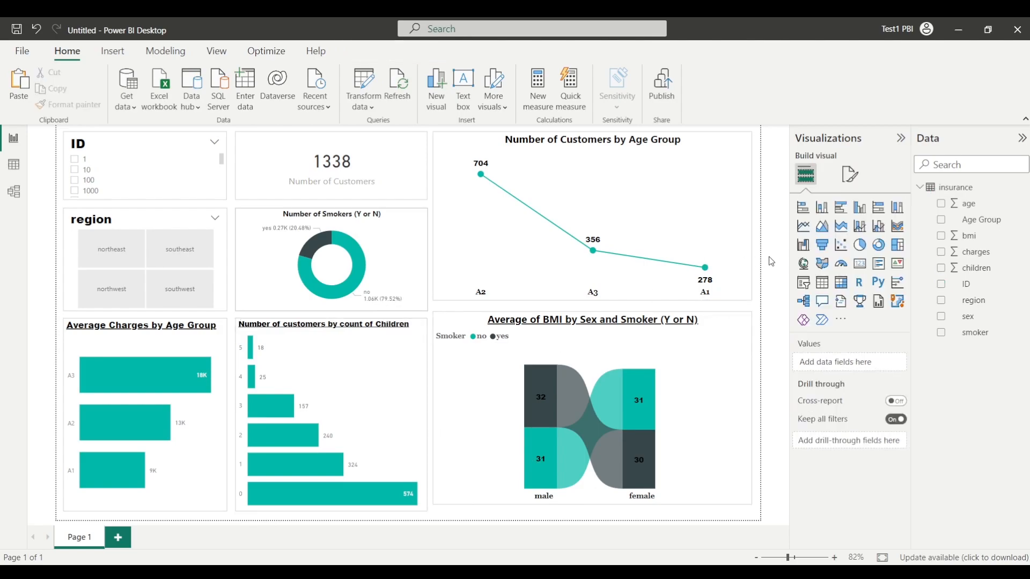
- Collapse the Visualizations and Data panes, and leave the Filters pane shown and expanded
{"action": "left_click", "coordinate": [901, 140]}
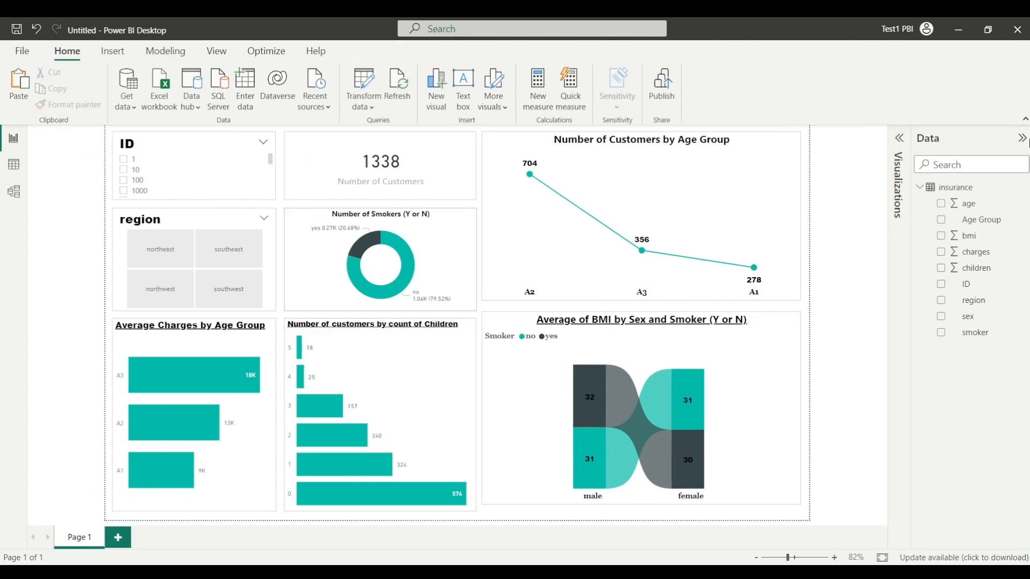
{"action": "left_click", "coordinate": [1022, 139]}
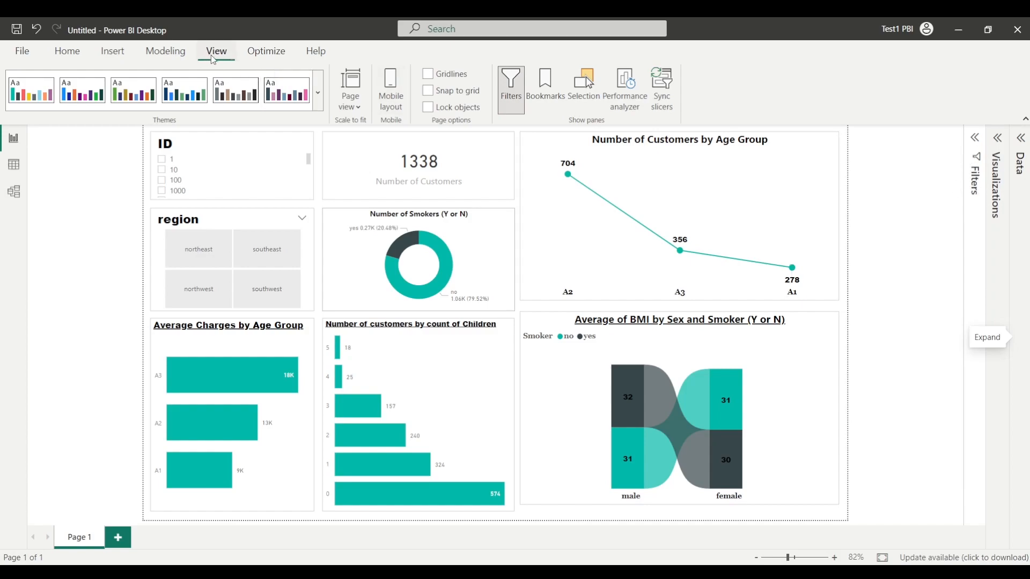
{"action": "left_click", "coordinate": [516, 106]}
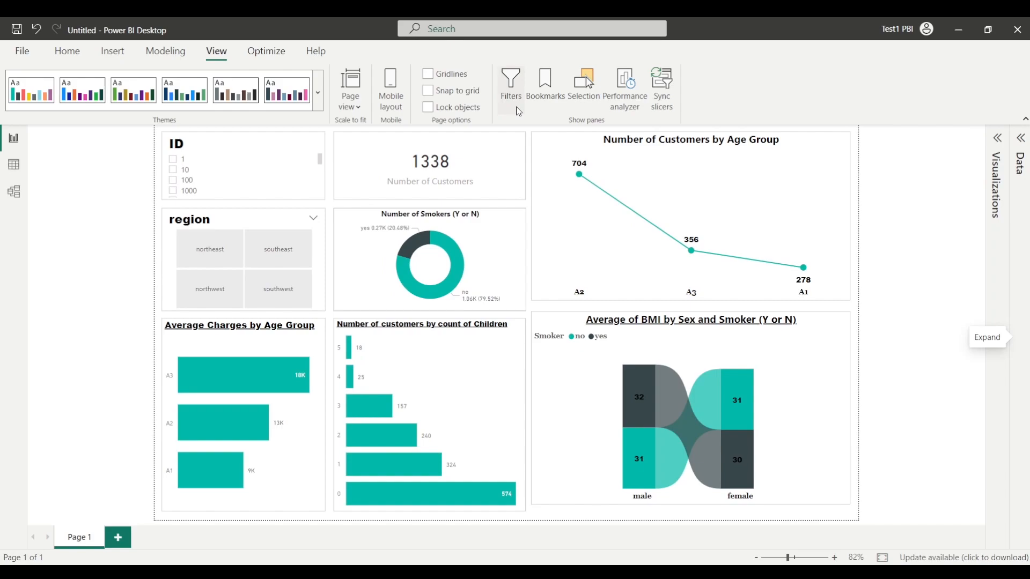
{"action": "left_click", "coordinate": [517, 109]}
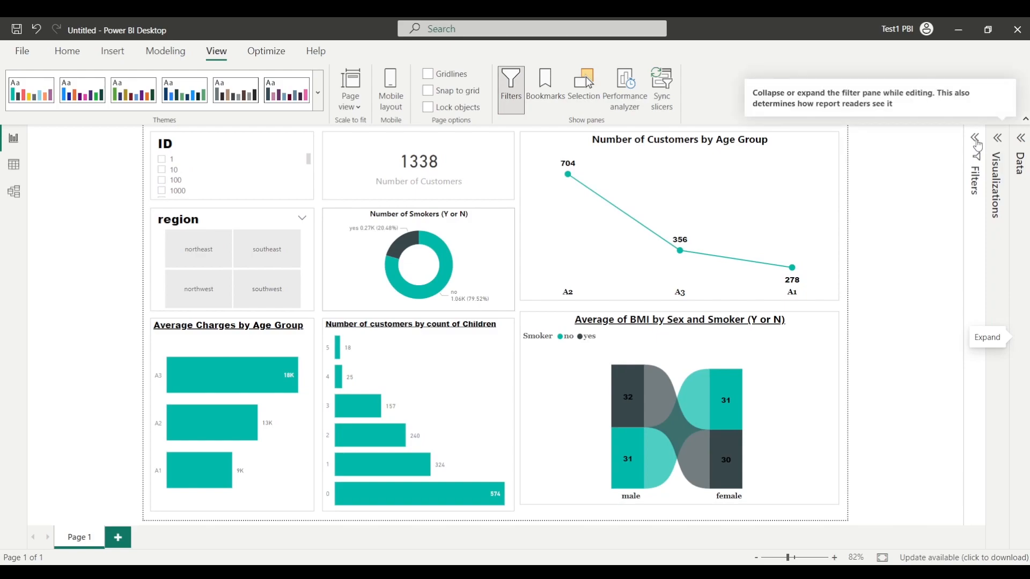
{"action": "left_click", "coordinate": [976, 139]}
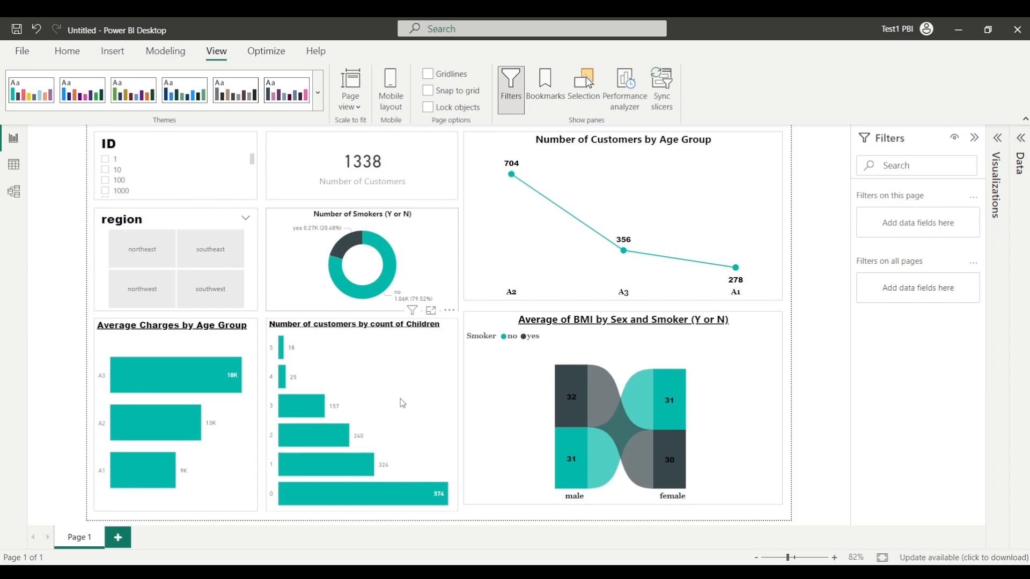
- Add the sex field as an extra visual-level filter on the Average of BMI ribbon chart
{"action": "left_click", "coordinate": [512, 386]}
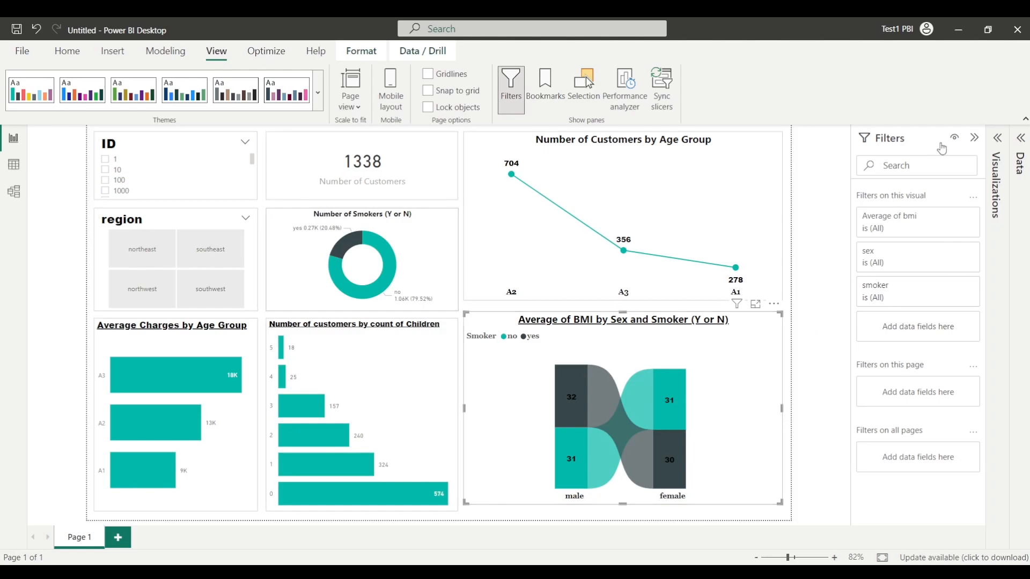
{"action": "left_click", "coordinate": [1021, 141]}
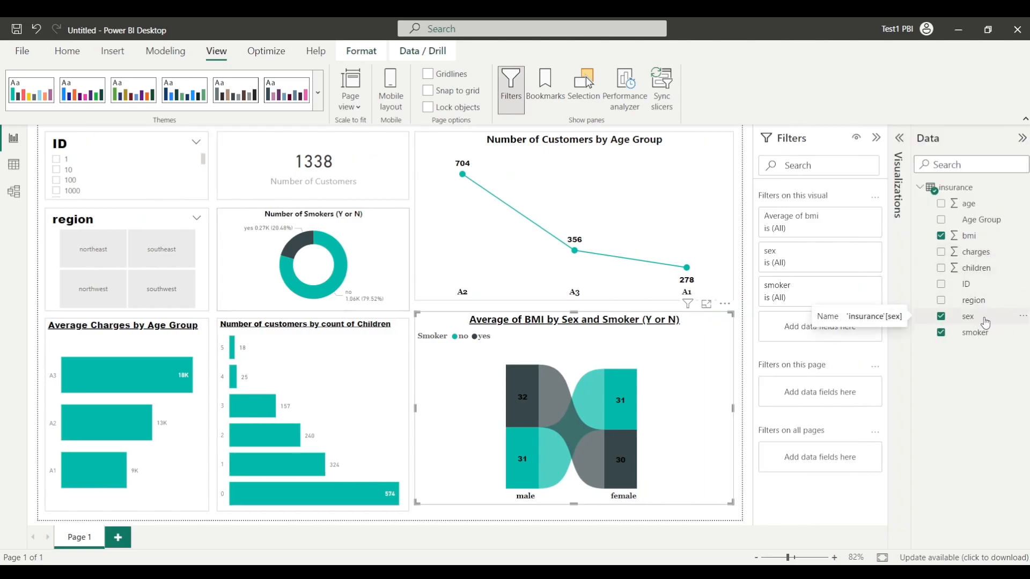
{"action": "left_click_drag", "start_coordinate": [983, 325], "coordinate": [829, 336]}
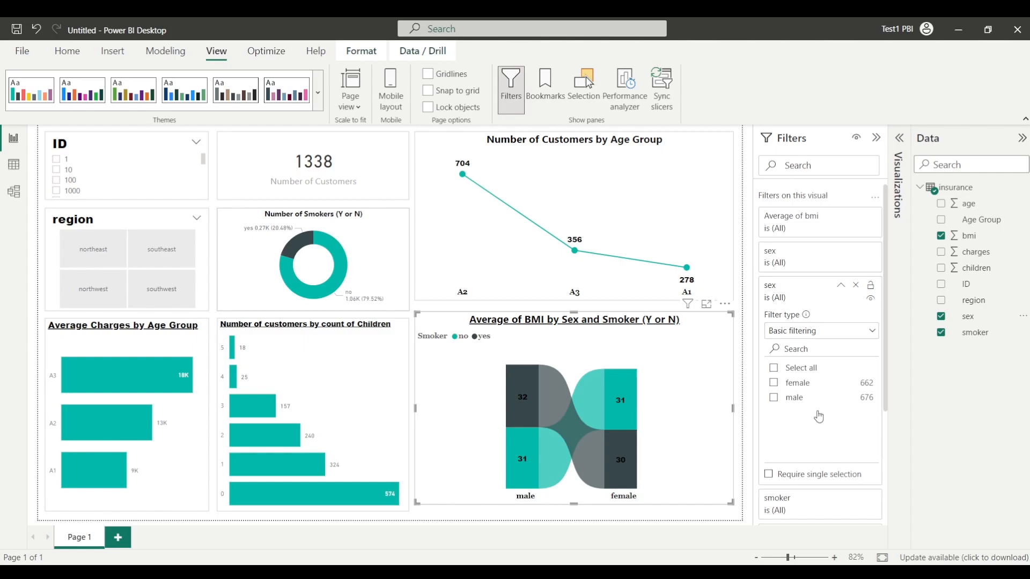
- Try the ribbon chart's added sex filter with male only and female only, and remove that filter
{"action": "left_click", "coordinate": [774, 398]}
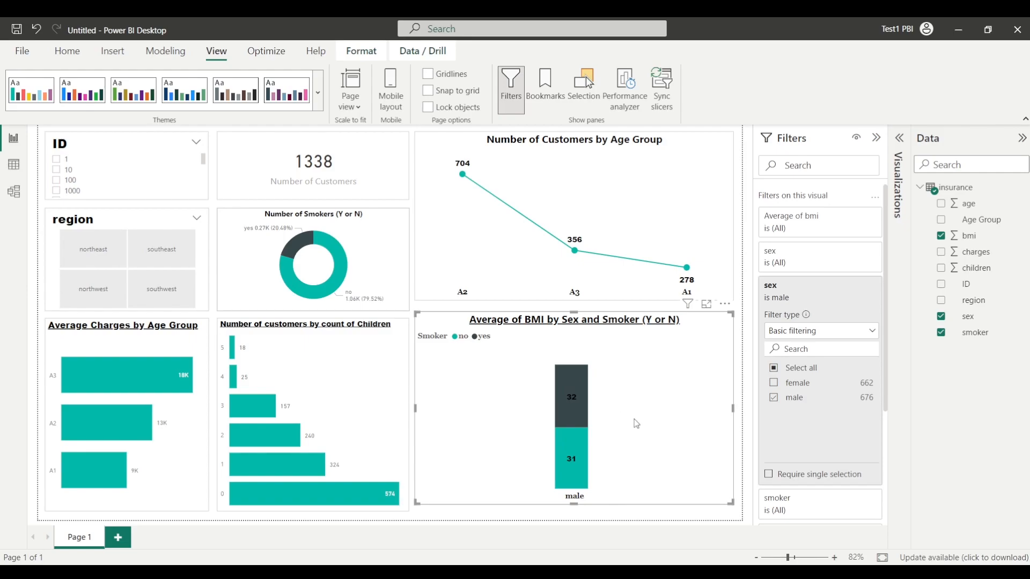
{"action": "left_click", "coordinate": [774, 400]}
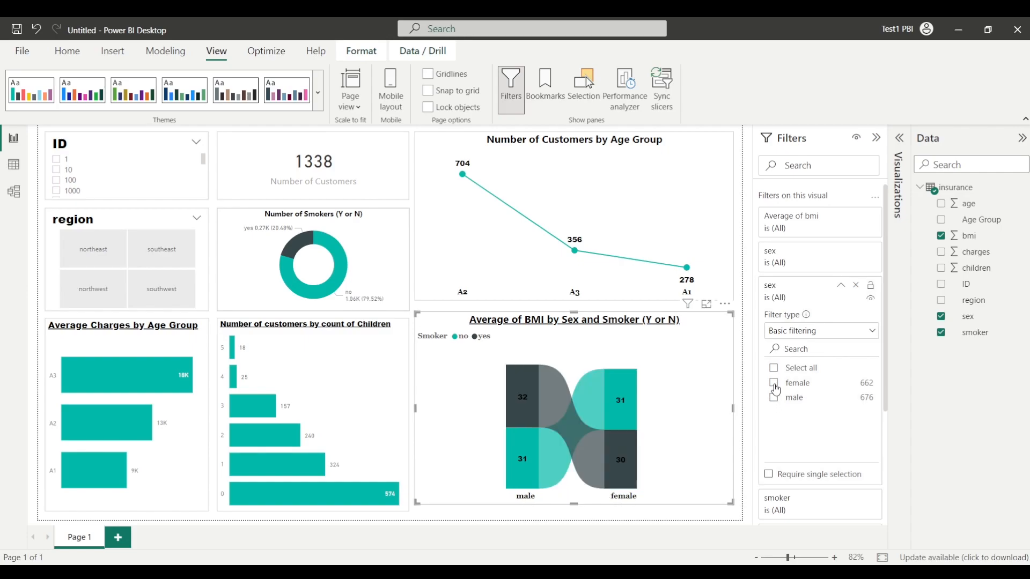
{"action": "left_click", "coordinate": [774, 384]}
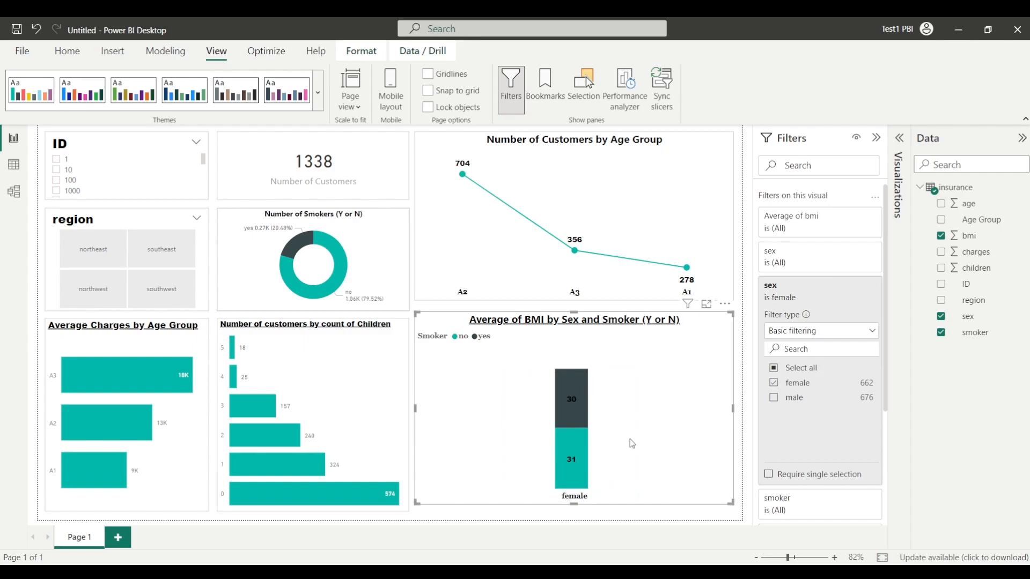
{"action": "left_click", "coordinate": [775, 384]}
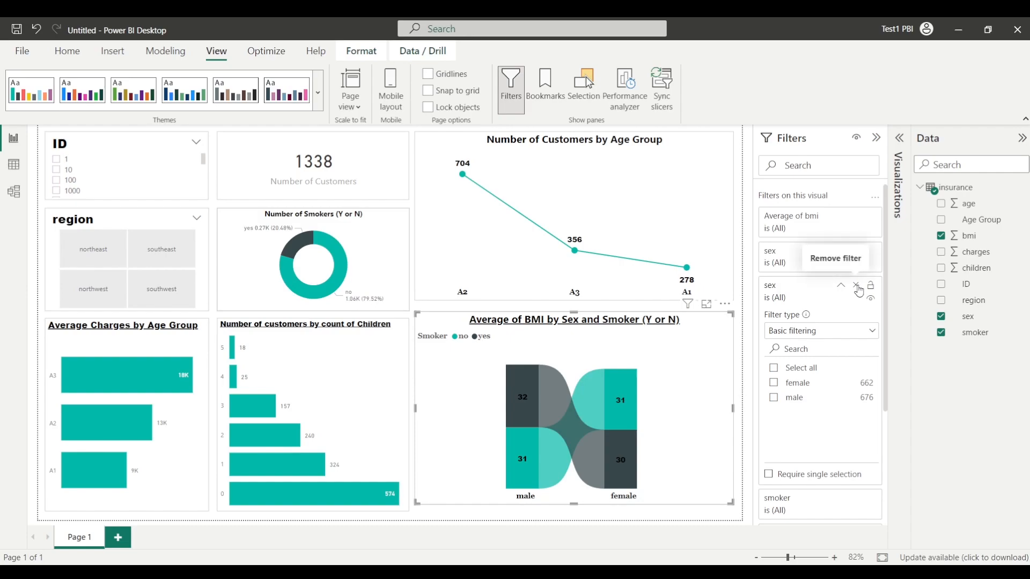
{"action": "left_click", "coordinate": [856, 285]}
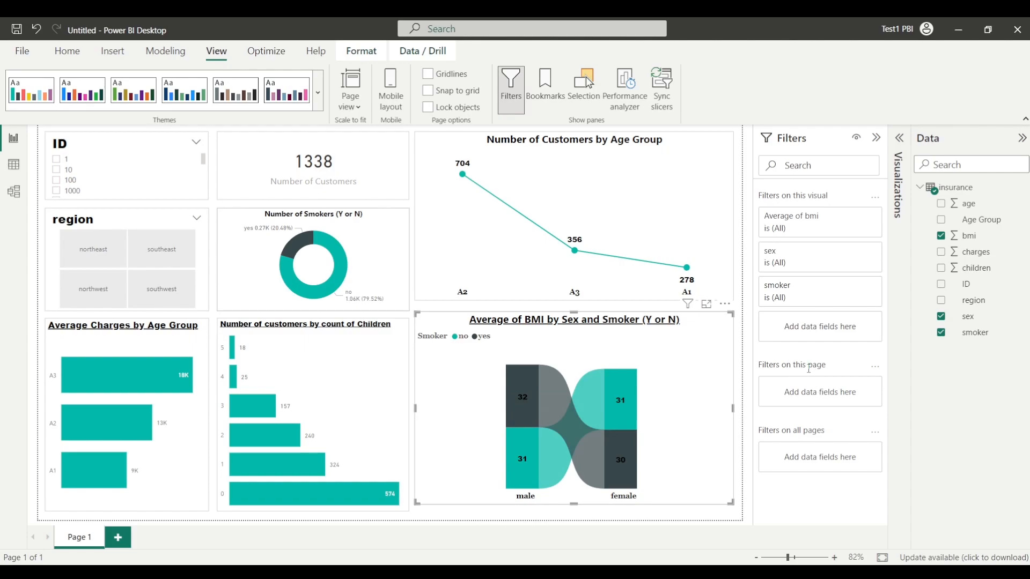
- Deselect the ribbon chart and add the sex field as a page-level filter
{"action": "left_click", "coordinate": [741, 361]}
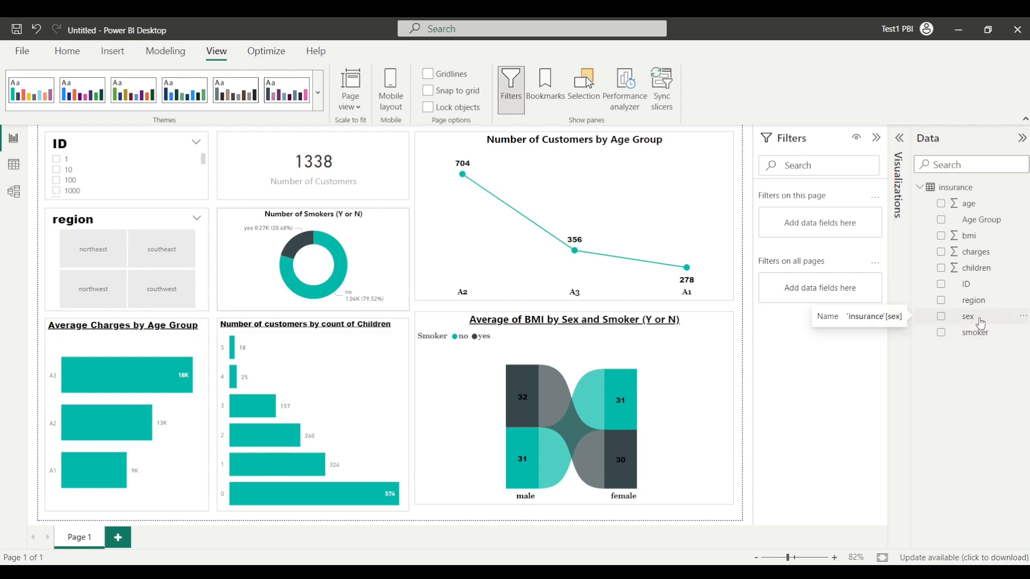
{"action": "left_click_drag", "start_coordinate": [980, 324], "coordinate": [826, 228]}
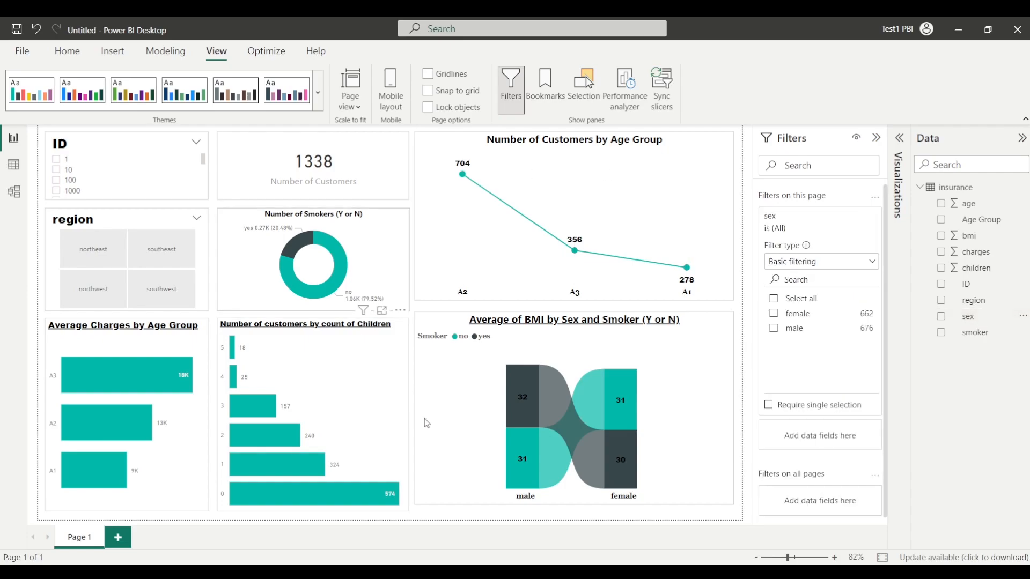
- Try the page-level sex filter with female only and male only, and remove that filter
{"action": "left_click", "coordinate": [773, 315]}
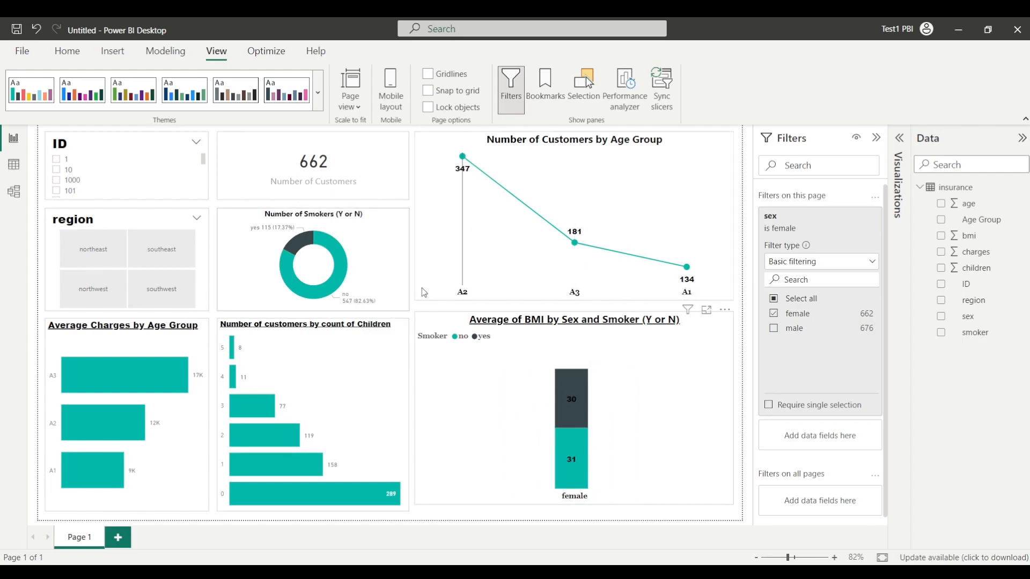
{"action": "left_click", "coordinate": [774, 315]}
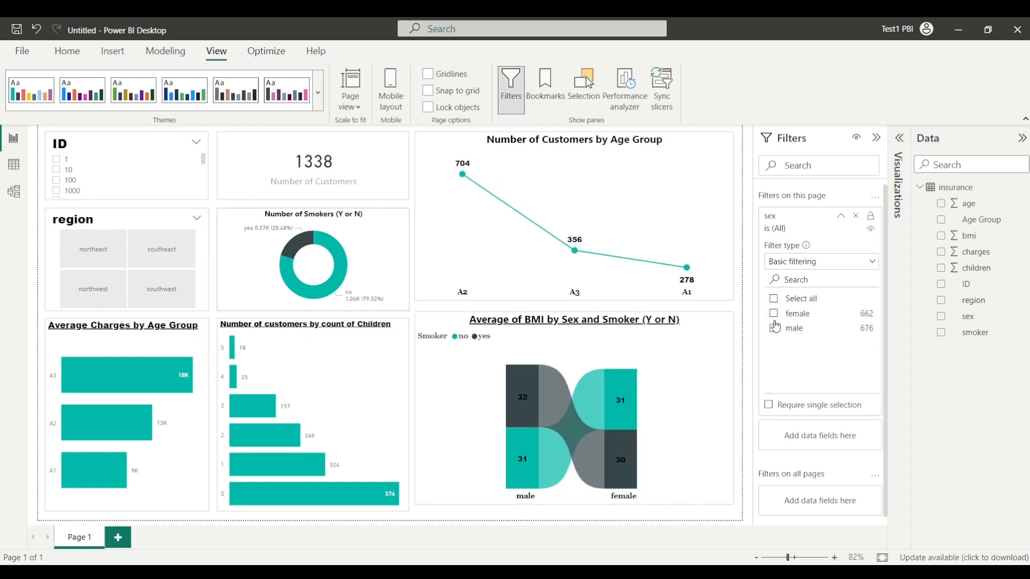
{"action": "left_click", "coordinate": [774, 330]}
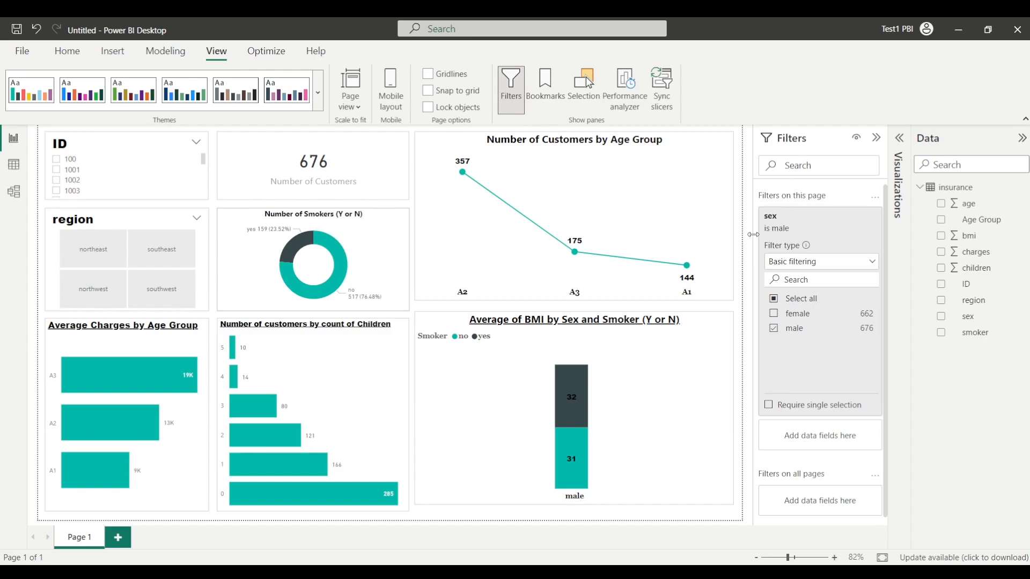
{"action": "left_click", "coordinate": [856, 216]}
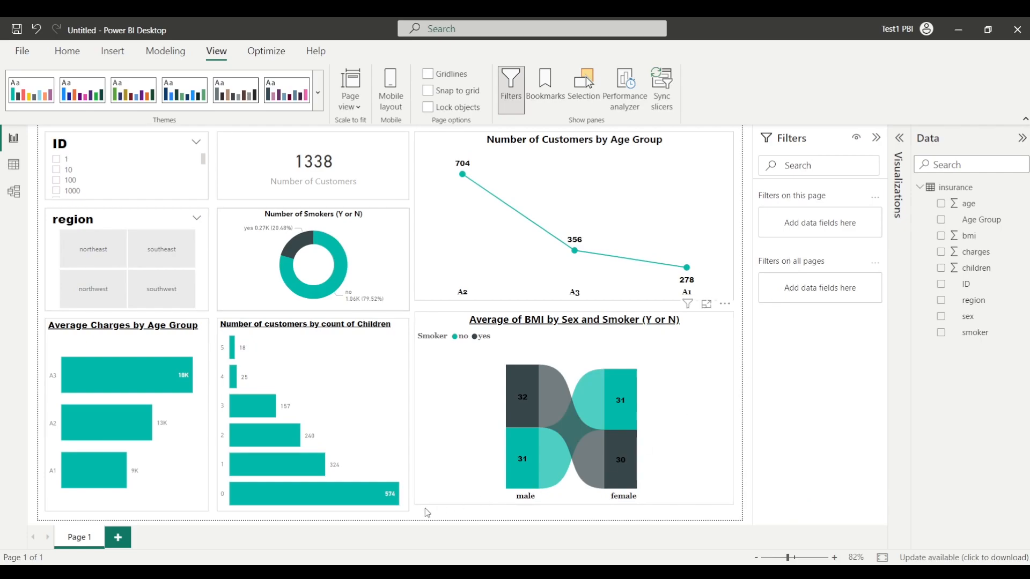
- Add a second report page and insert an empty table visual, moved away from the page corner and enlarged
{"action": "left_click", "coordinate": [125, 543]}
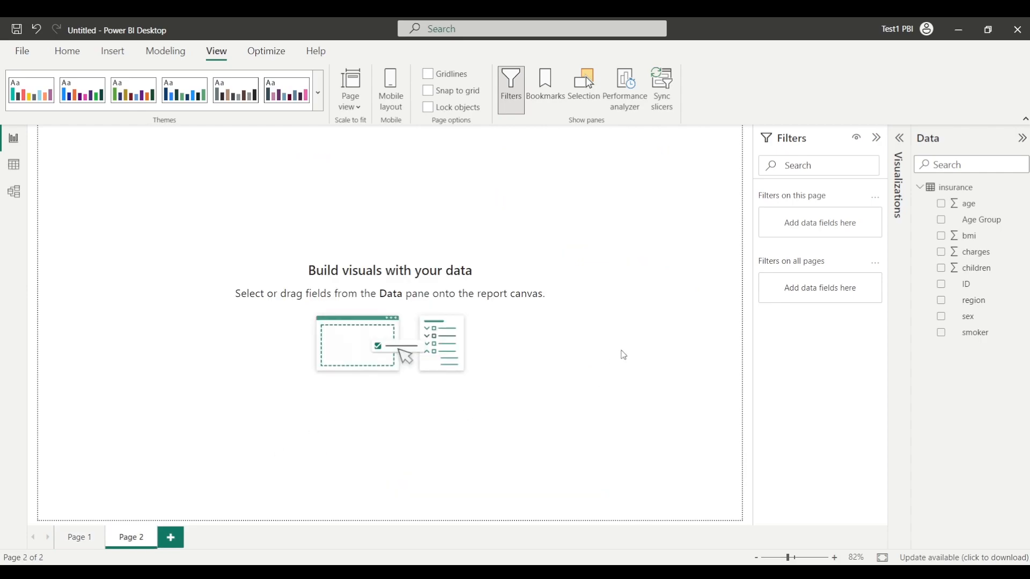
{"action": "left_click", "coordinate": [901, 141]}
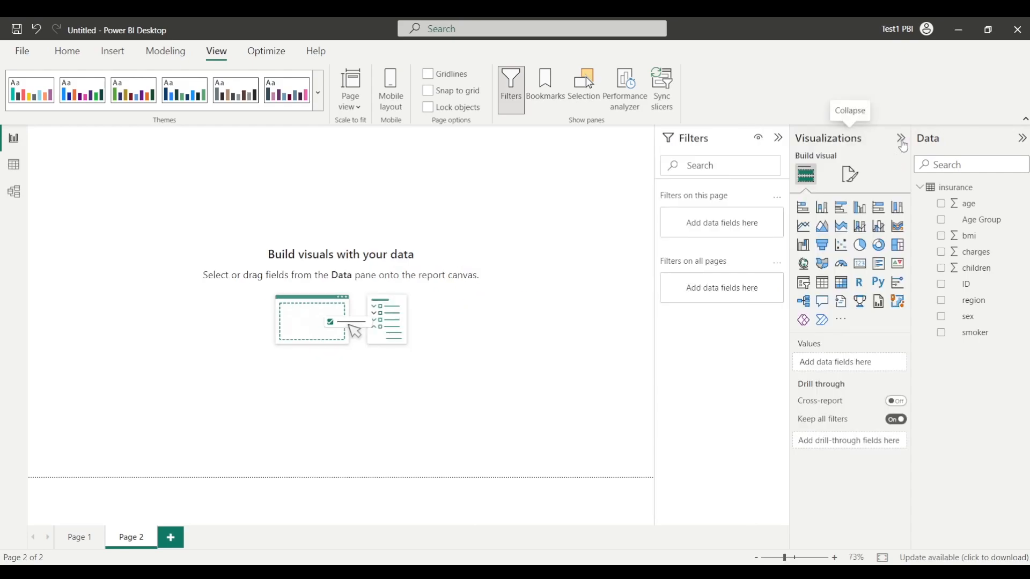
{"action": "left_click", "coordinate": [827, 285]}
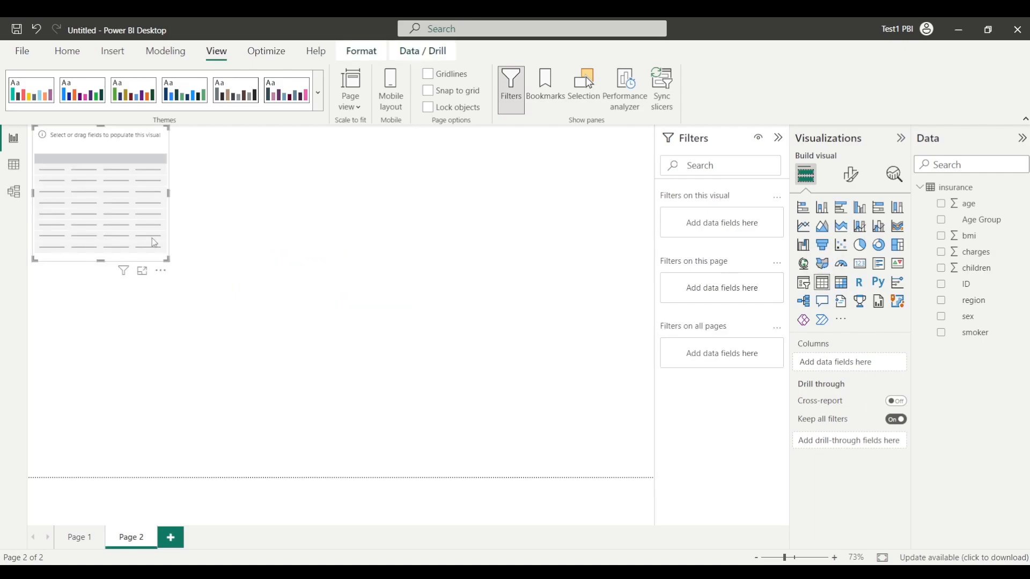
{"action": "left_click_drag", "start_coordinate": [104, 229], "coordinate": [172, 256]}
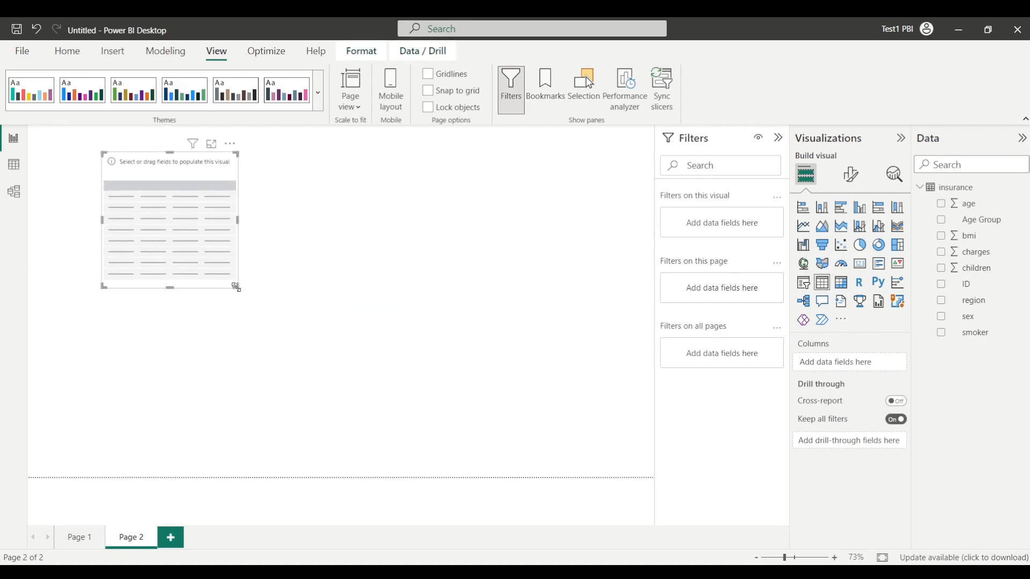
{"action": "left_click_drag", "start_coordinate": [236, 287], "coordinate": [405, 351]}
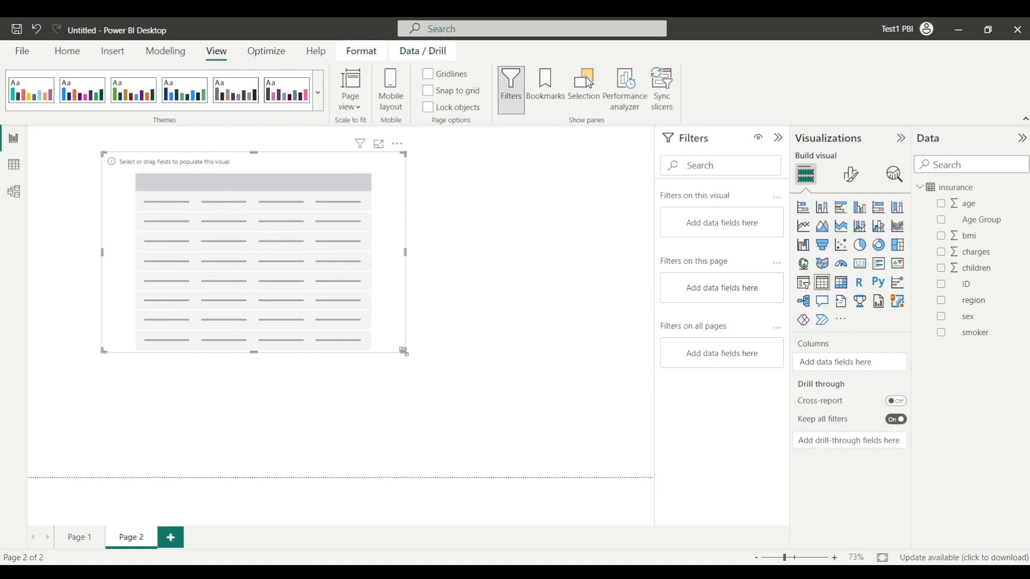
- Fill the Page 2 table with the ID, region, sex and Age Group fields
{"action": "left_click", "coordinate": [942, 285]}
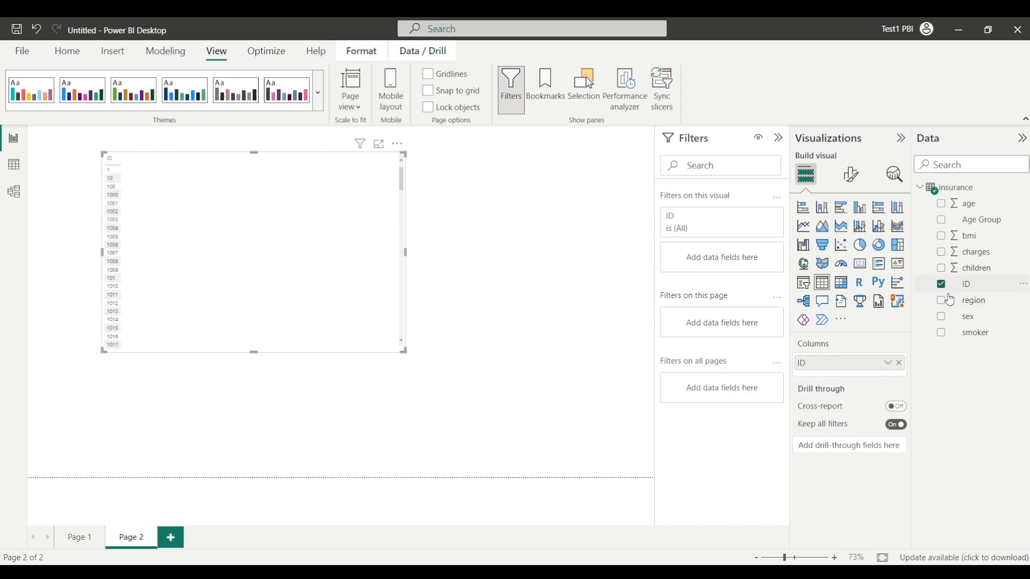
{"action": "left_click", "coordinate": [942, 301]}
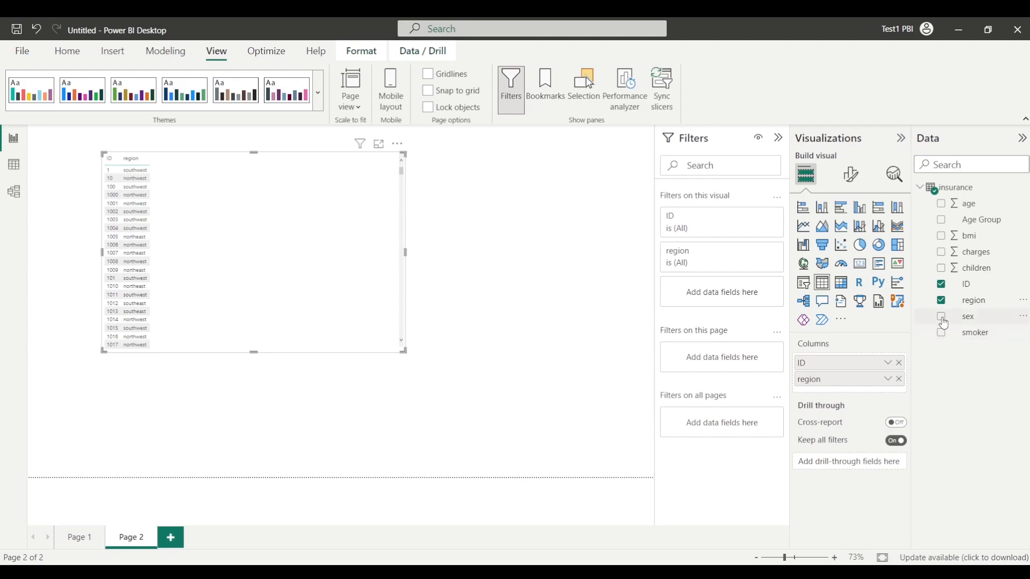
{"action": "left_click", "coordinate": [942, 317]}
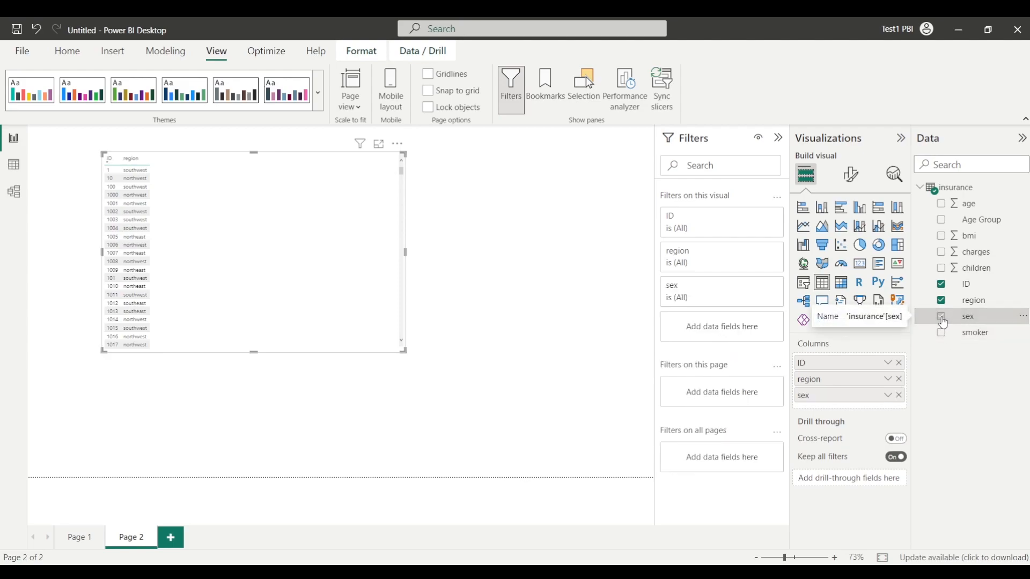
{"action": "left_click", "coordinate": [943, 221]}
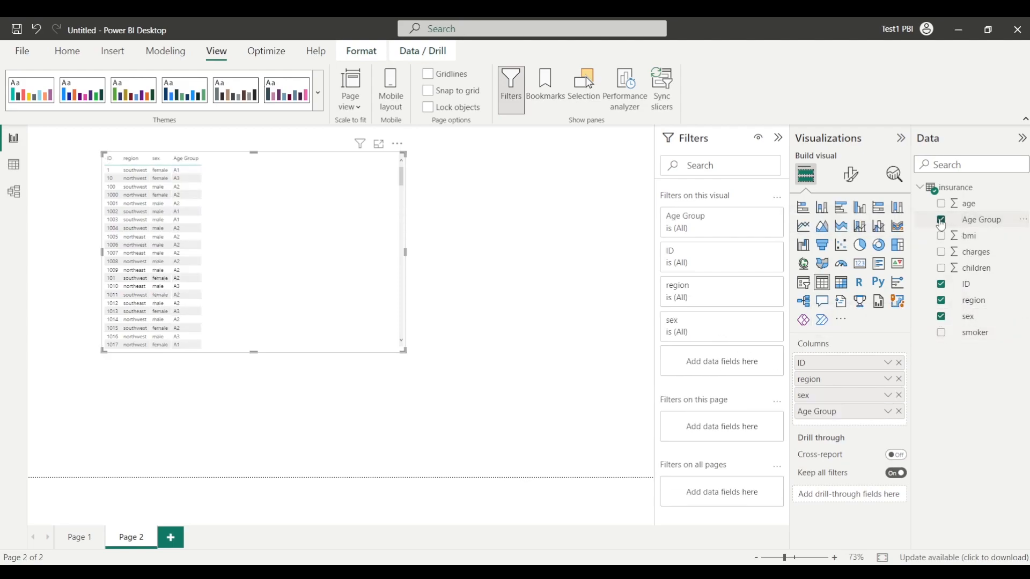
- Return to Page 1, add the region field as a filter on all pages, and restrict it to northeast
{"action": "left_click", "coordinate": [82, 538]}
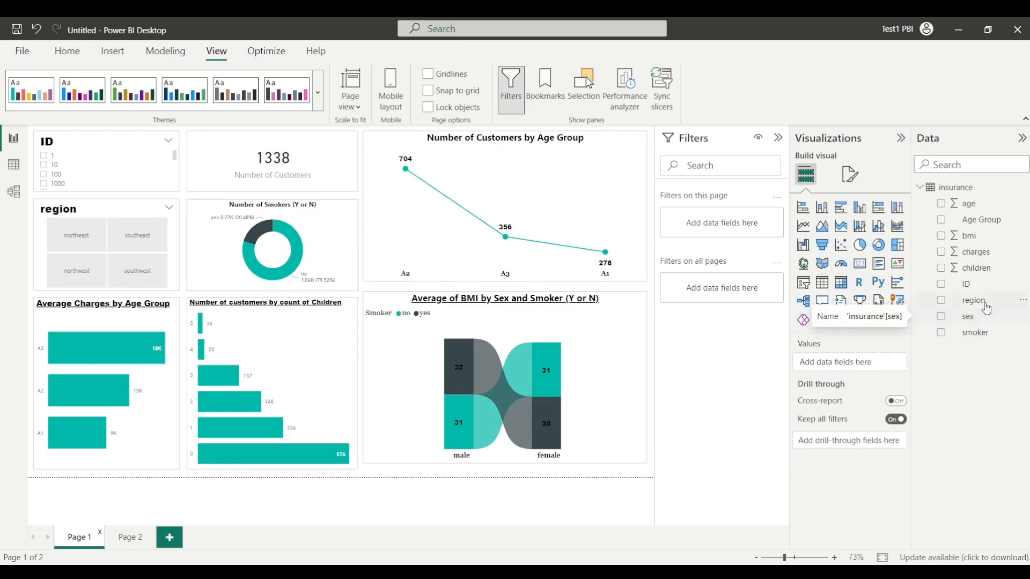
{"action": "left_click_drag", "start_coordinate": [983, 302], "coordinate": [738, 295]}
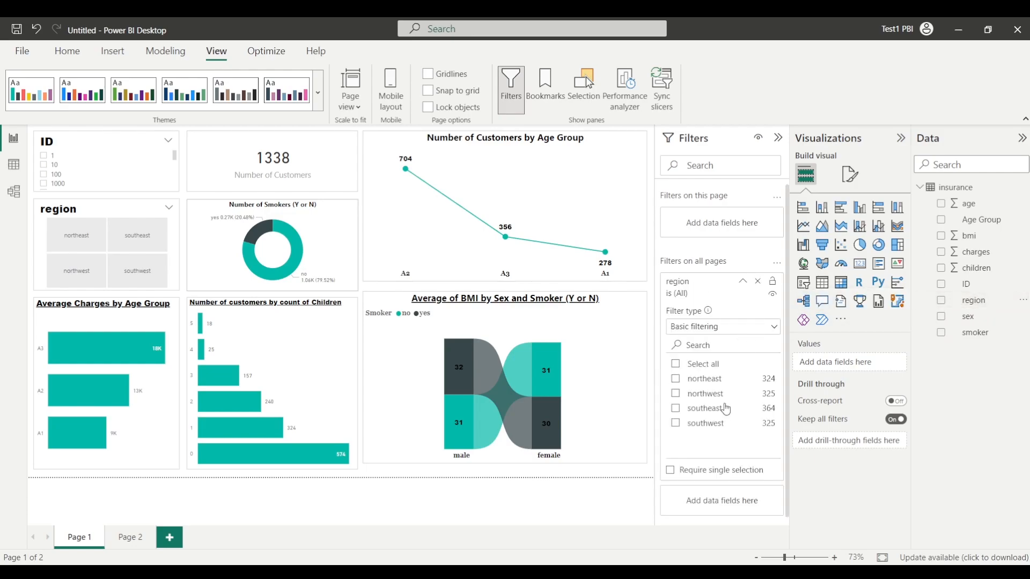
{"action": "left_click", "coordinate": [703, 384]}
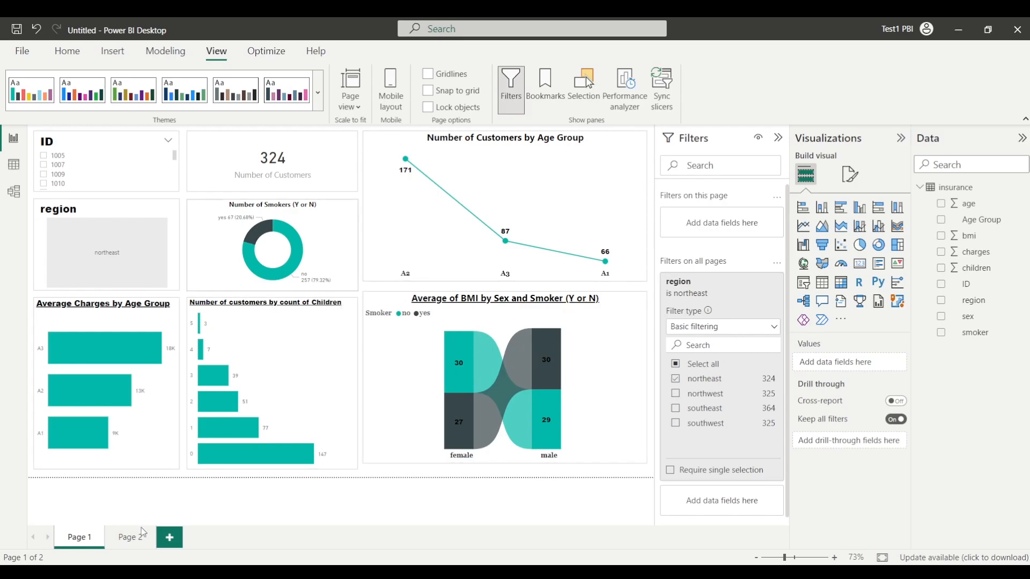
- Examine the Page 2 table's rows to see how the all-pages region filter affects them
{"action": "left_click", "coordinate": [134, 544]}
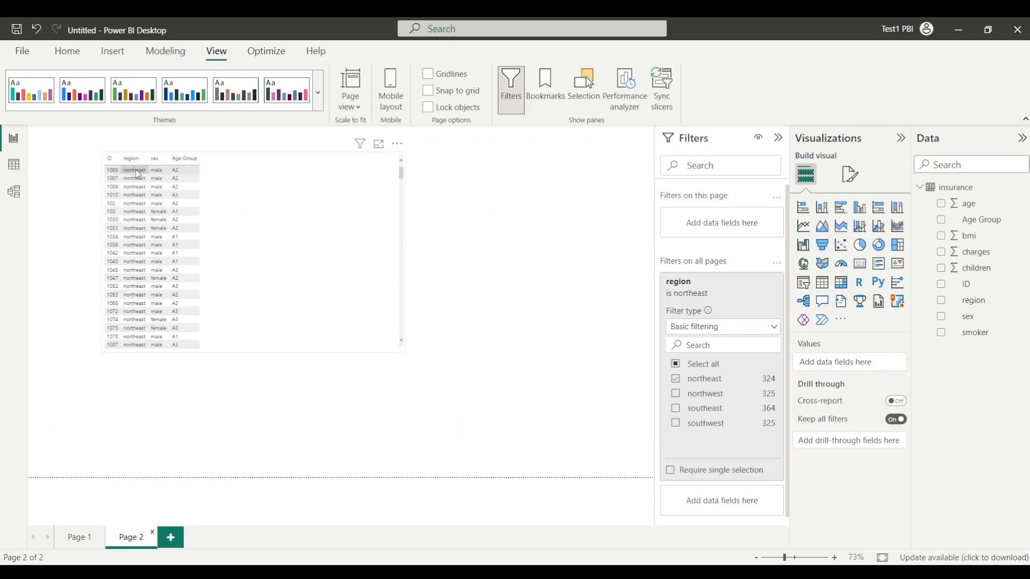
{"action": "left_click", "coordinate": [139, 226]}
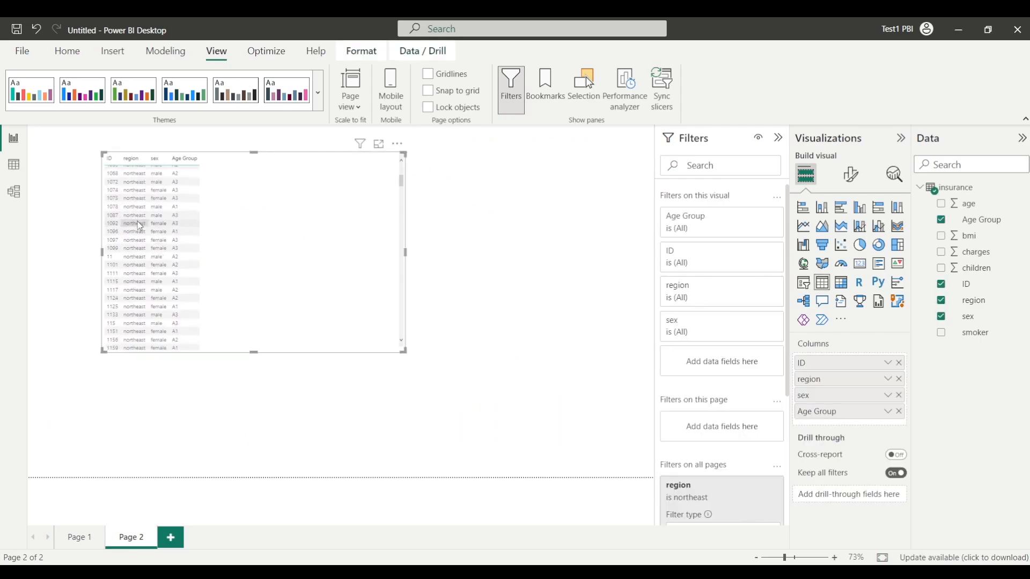
{"action": "left_click", "coordinate": [135, 180]}
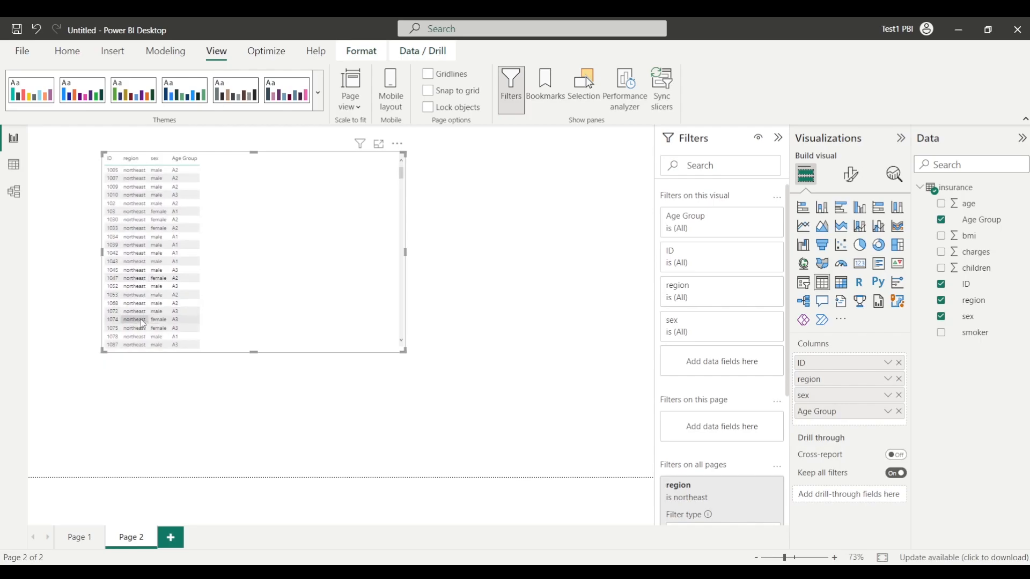
{"action": "scroll", "coordinate": [143, 323], "scroll_direction": "down", "scroll_amount": 10}
{"action": "scroll", "coordinate": [143, 322], "scroll_direction": "down", "scroll_amount": 15}
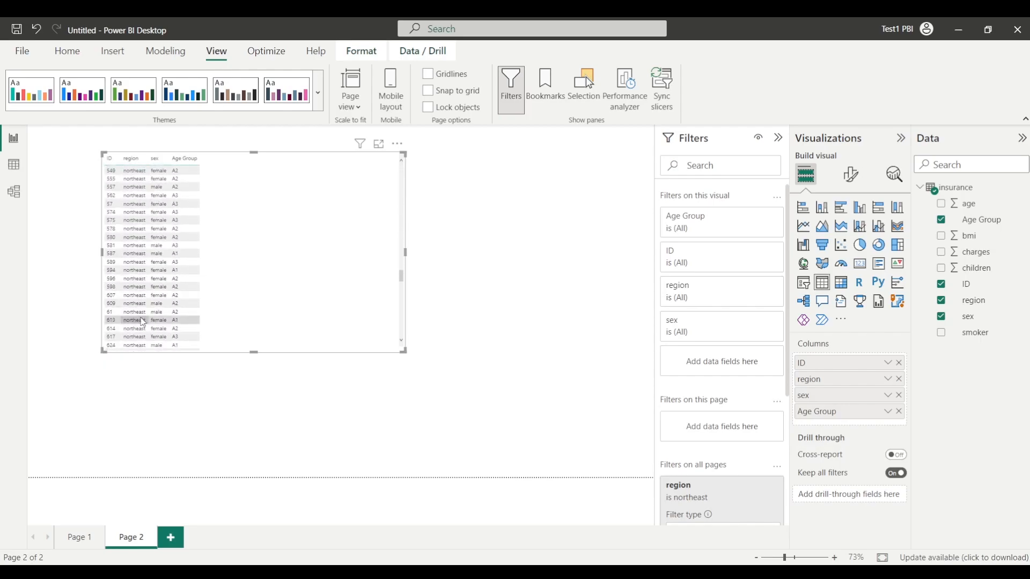
{"action": "scroll", "coordinate": [143, 322], "scroll_direction": "up", "scroll_amount": 20}
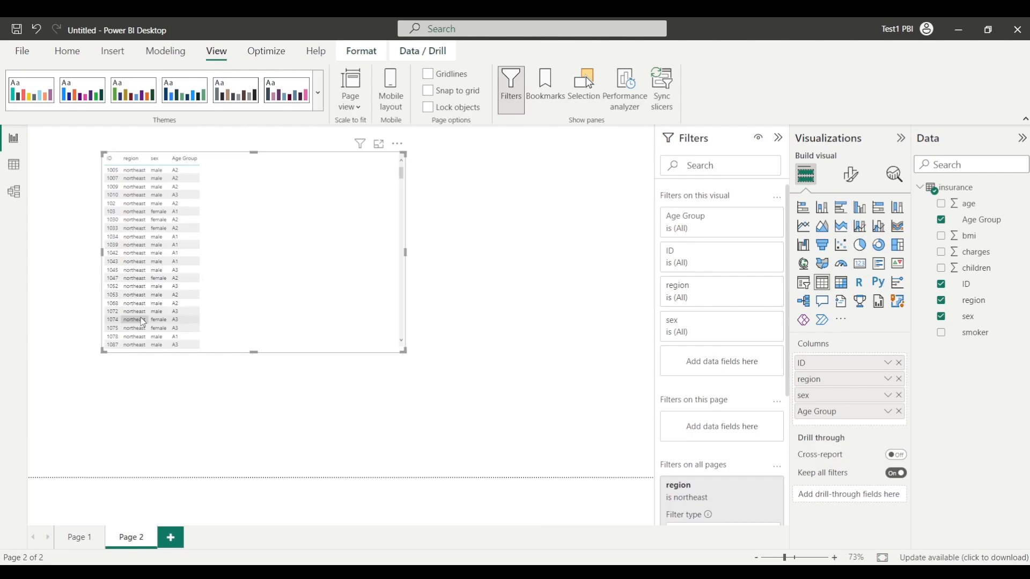
- Try the all-pages region filter with northwest only, check it on Page 1, and remove the filter
{"action": "scroll", "coordinate": [751, 450], "scroll_direction": "down", "scroll_amount": 5}
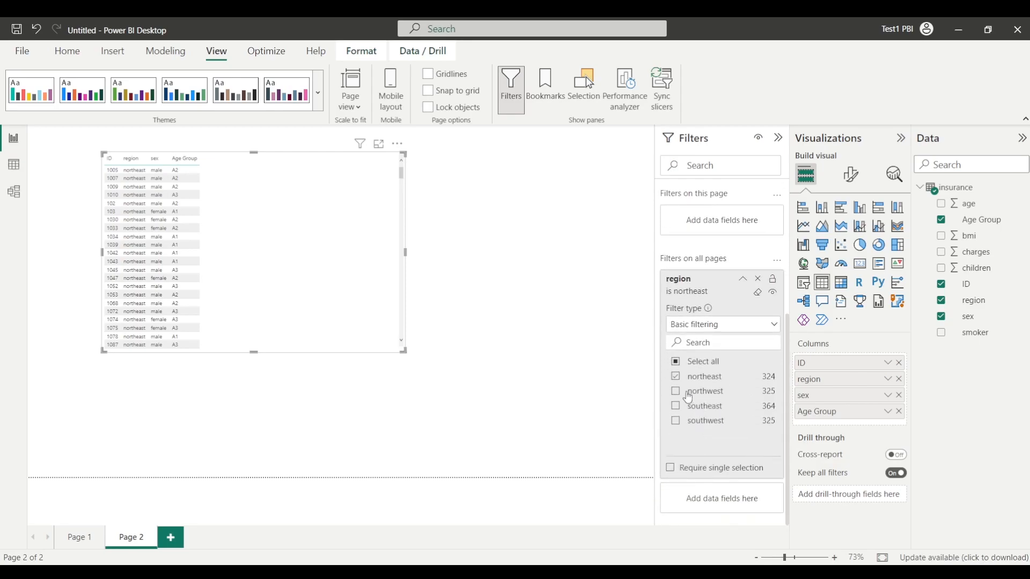
{"action": "left_click", "coordinate": [676, 377]}
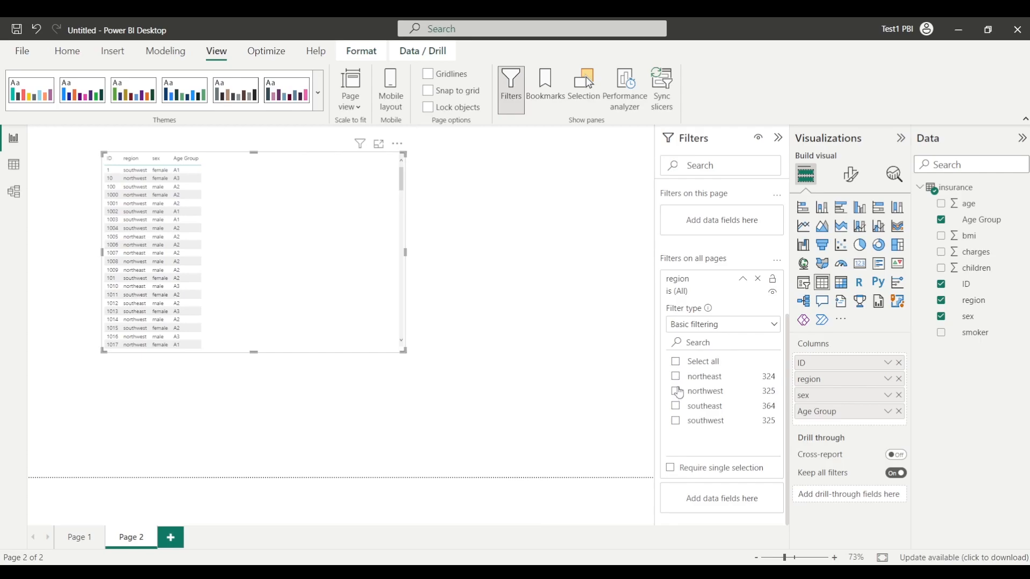
{"action": "left_click", "coordinate": [677, 392]}
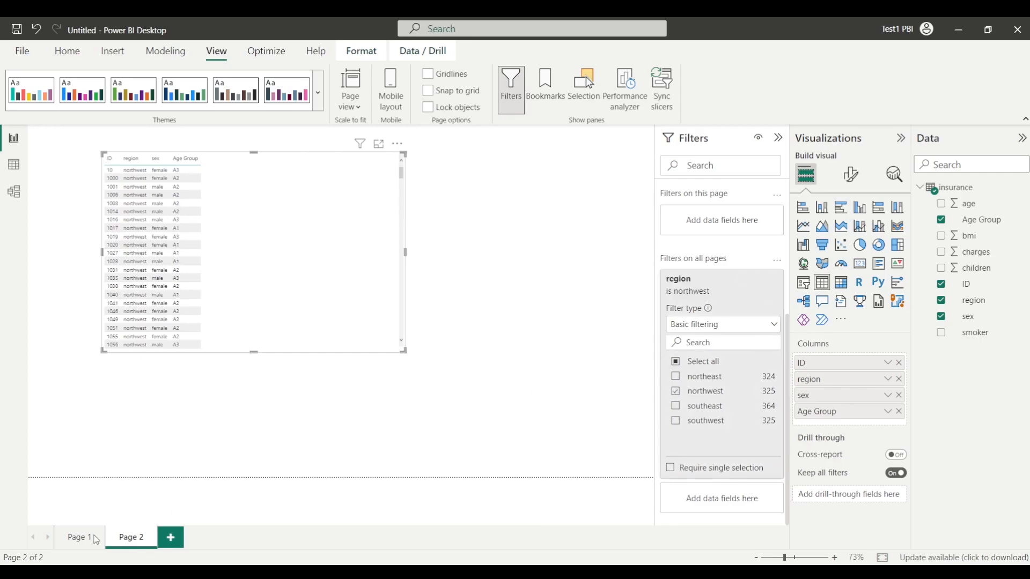
{"action": "left_click", "coordinate": [78, 542]}
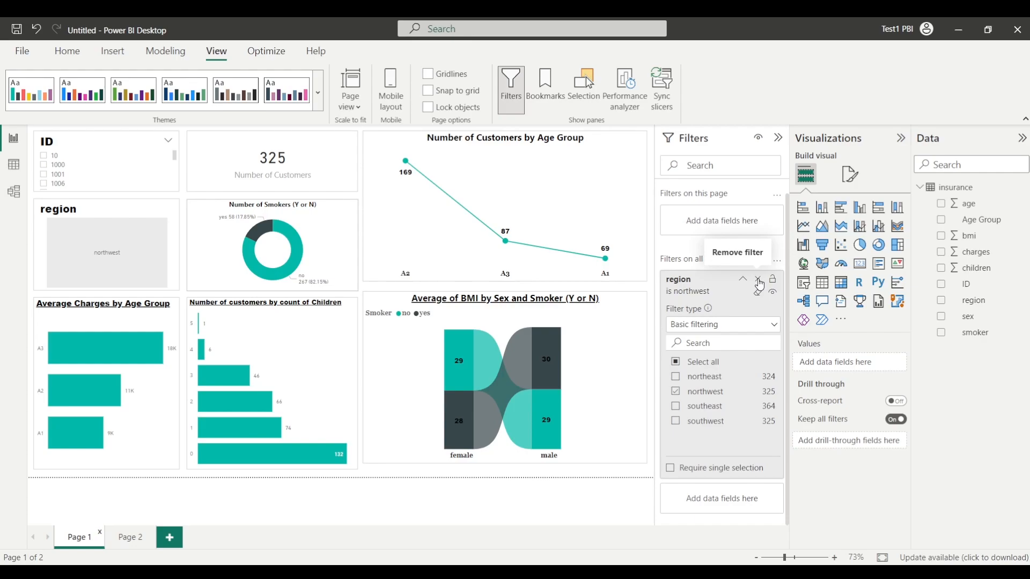
{"action": "left_click", "coordinate": [758, 279]}
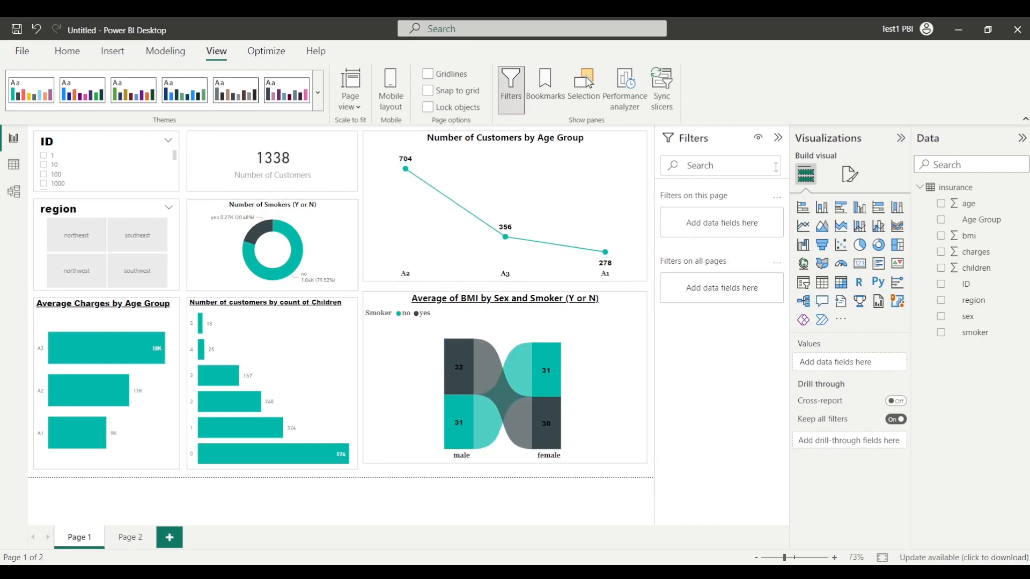
- Collapse the Filters, Visualizations and Data panes to give the report canvas more room
{"action": "left_click", "coordinate": [778, 138]}
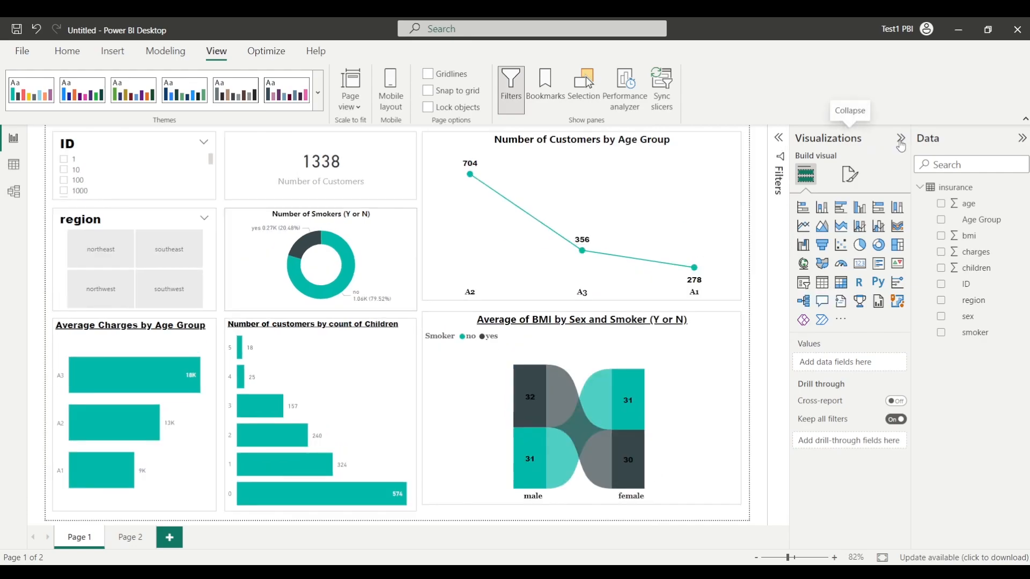
{"action": "left_click", "coordinate": [902, 141]}
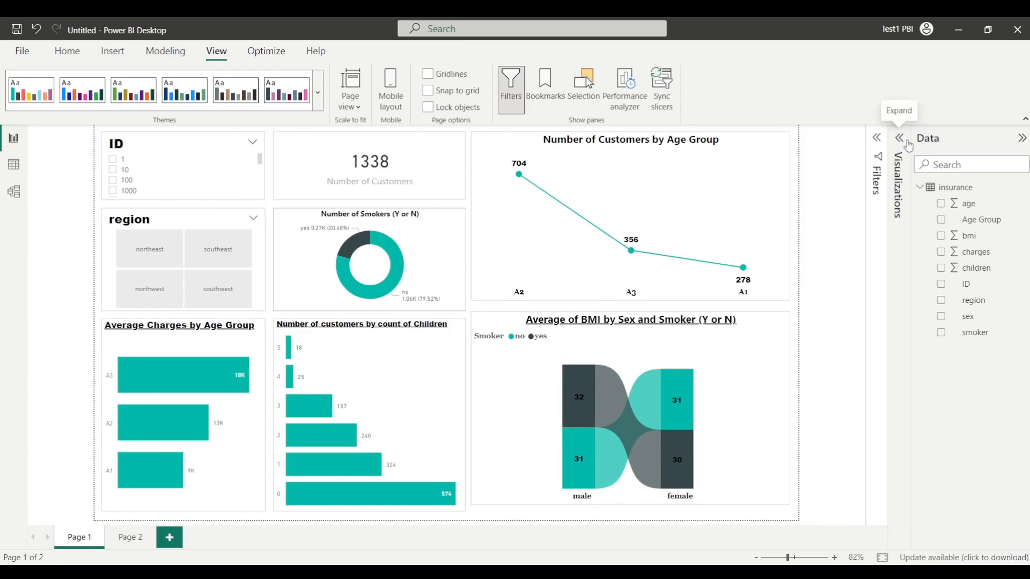
{"action": "left_click", "coordinate": [1022, 140]}
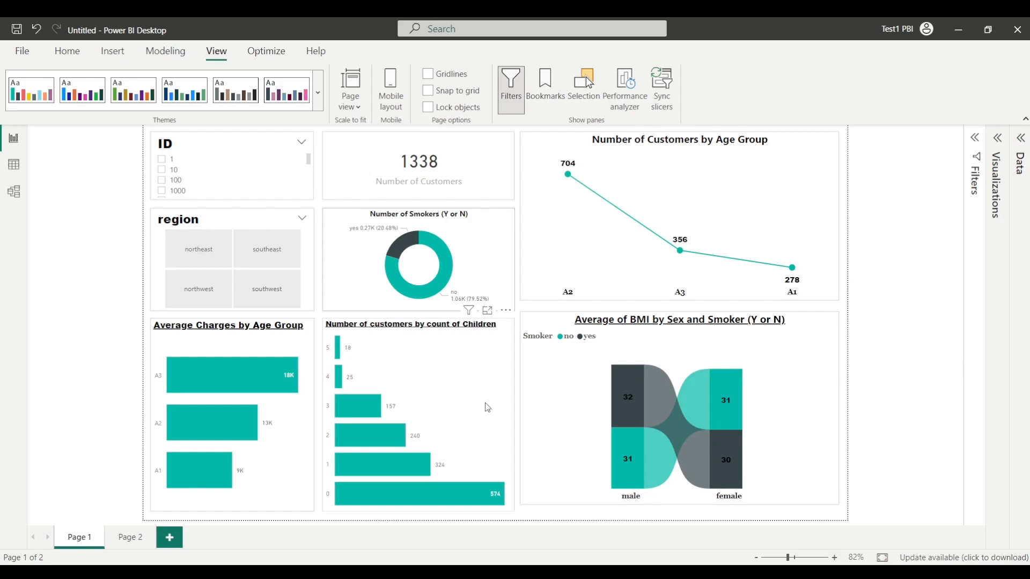
{"action": "left_click", "coordinate": [278, 478]}
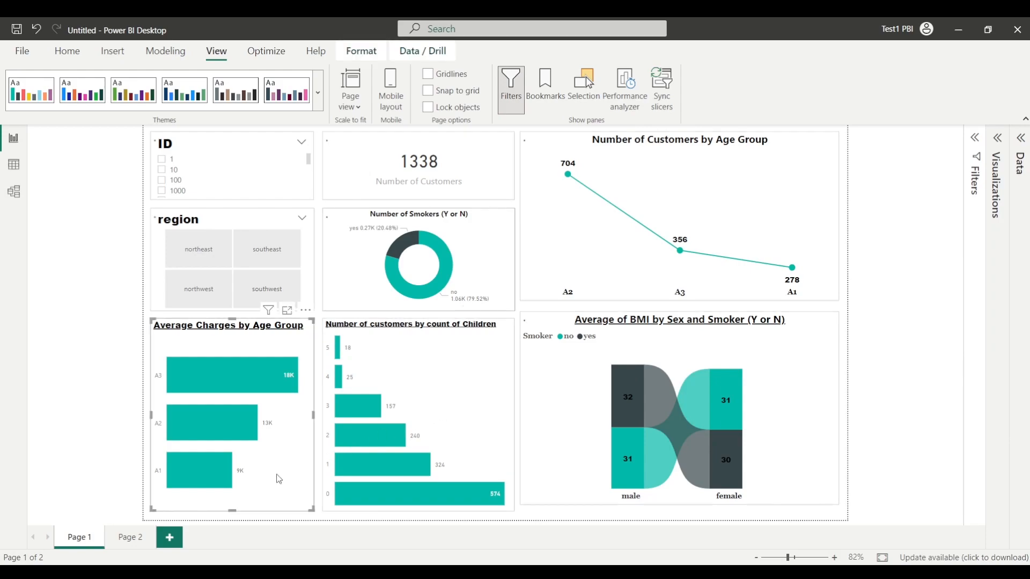
{"action": "left_click", "coordinate": [415, 440]}
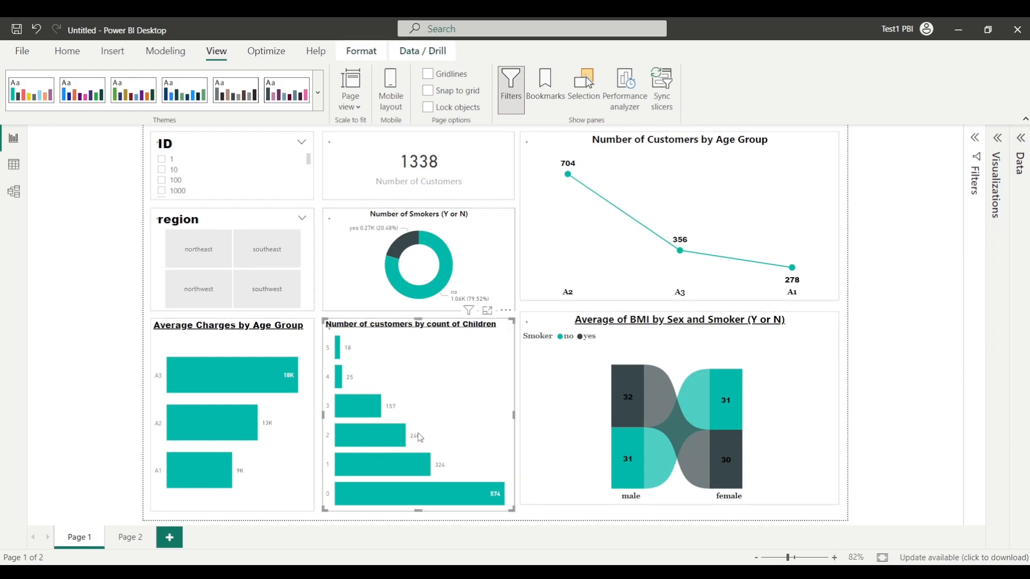
{"action": "left_click", "coordinate": [279, 456]}
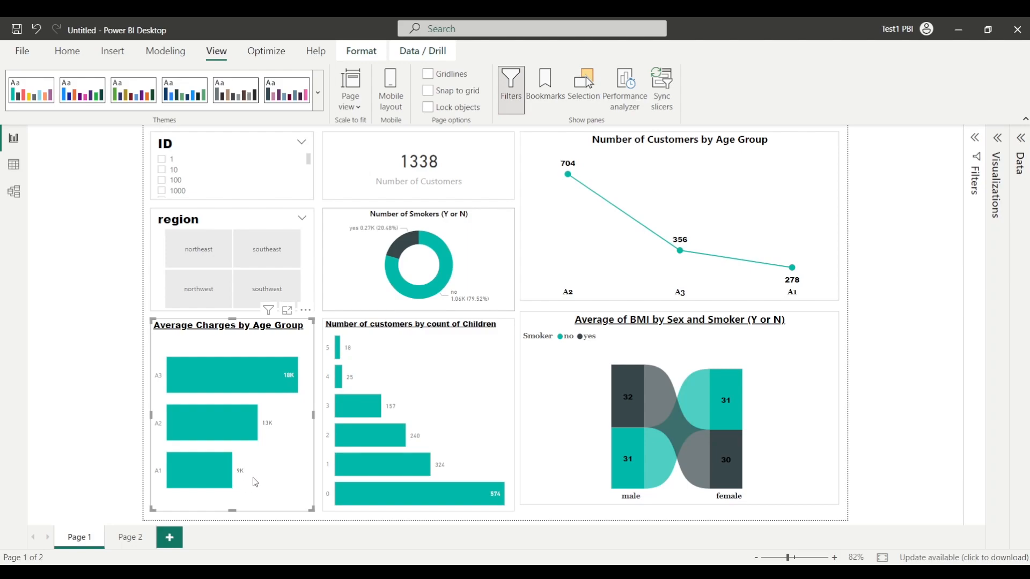
{"action": "left_click", "coordinate": [475, 412]}
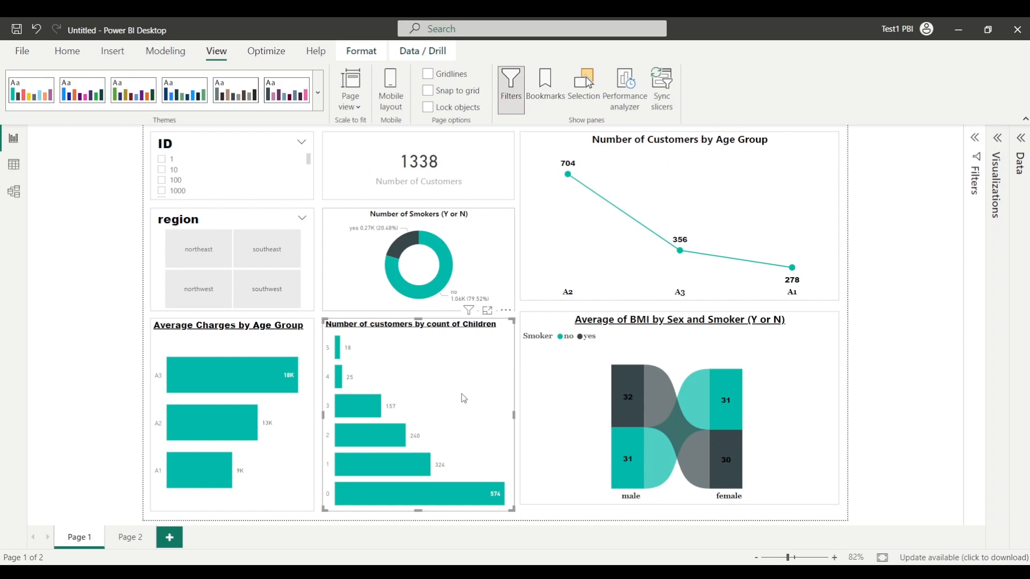
- Open the insurance query in Power Query Editor and change the children column's data type to Text
{"action": "left_click", "coordinate": [1022, 140]}
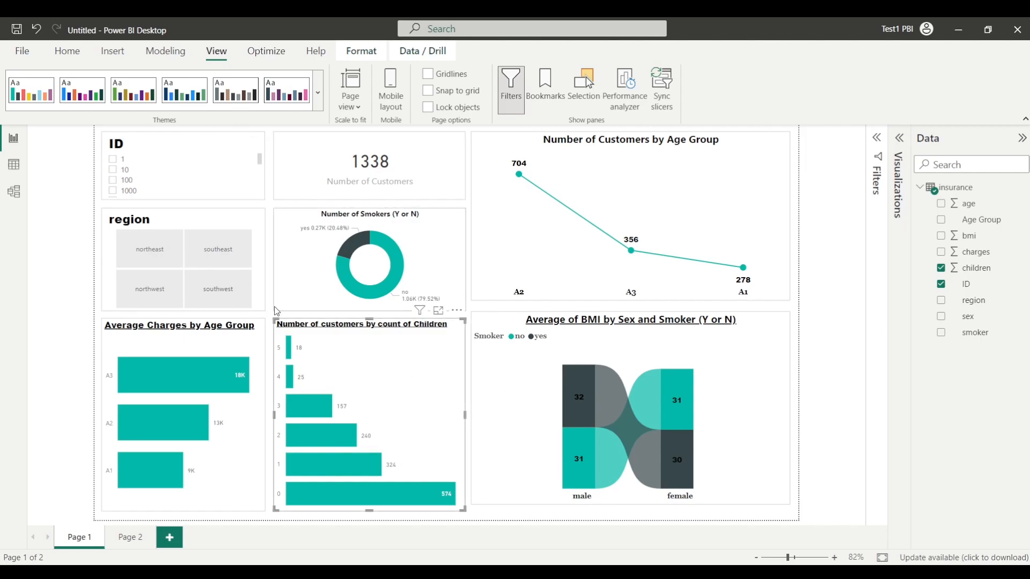
{"action": "left_click", "coordinate": [68, 54]}
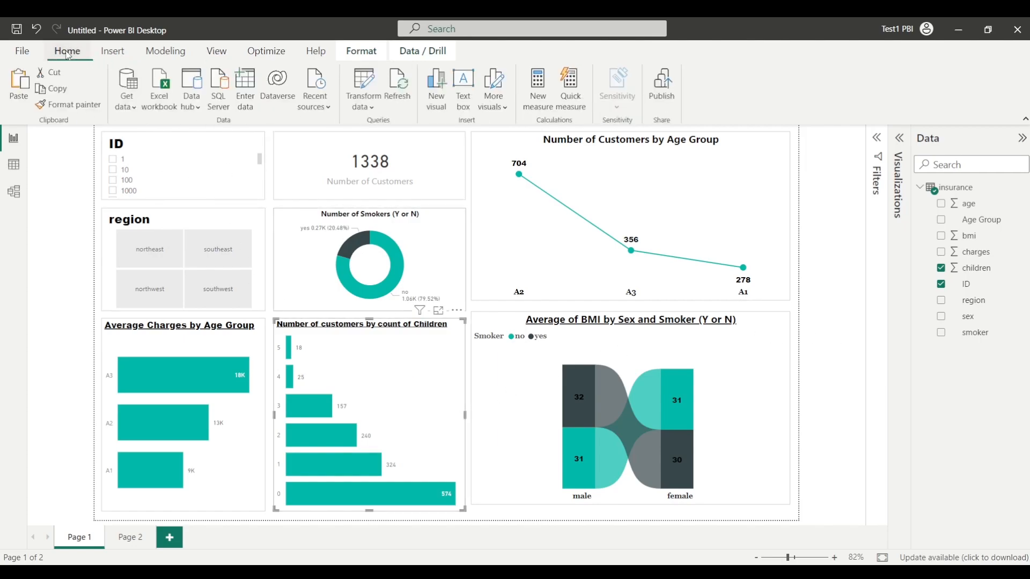
{"action": "left_click", "coordinate": [363, 86]}
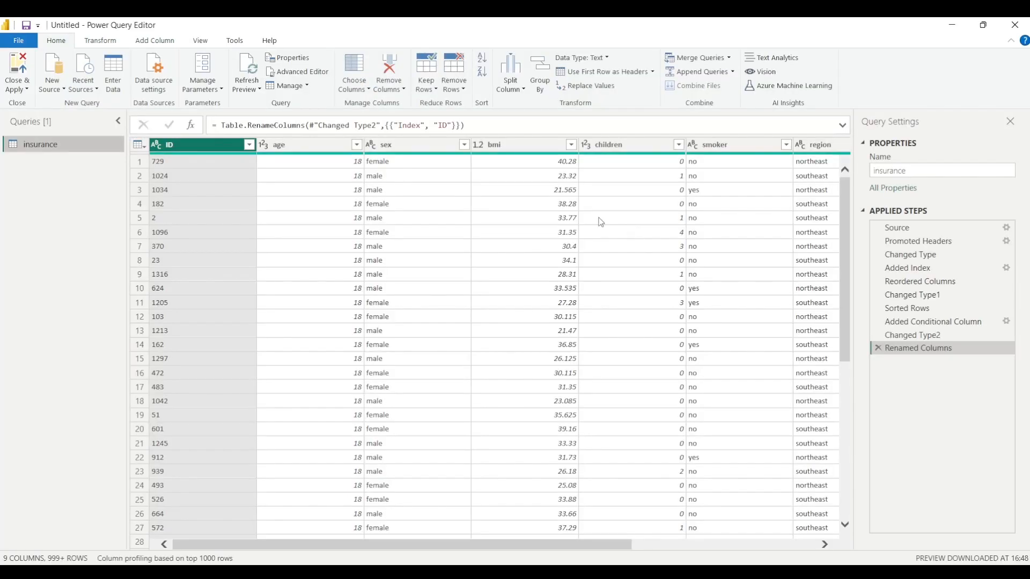
{"action": "left_click", "coordinate": [630, 147]}
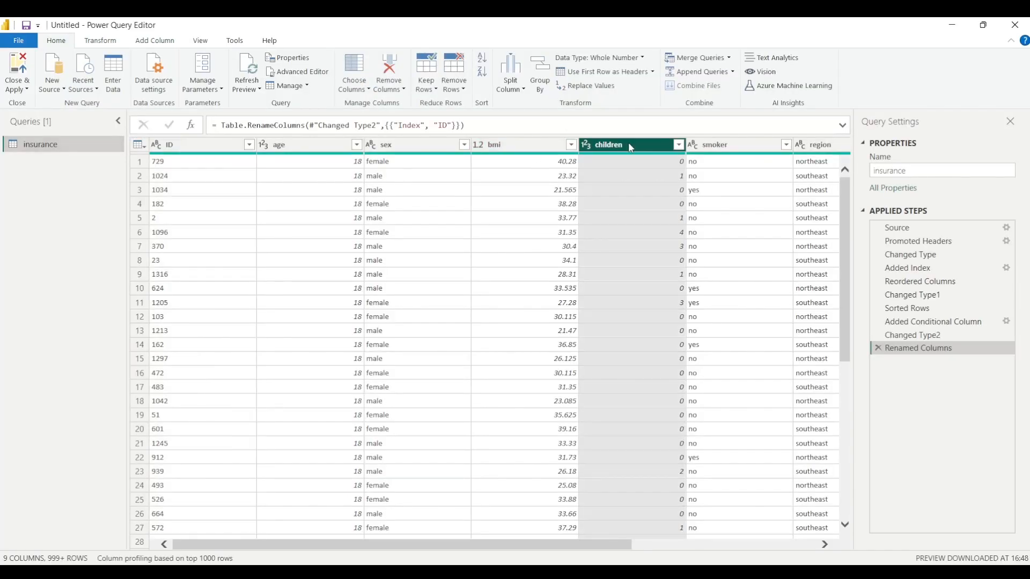
{"action": "left_click", "coordinate": [588, 145]}
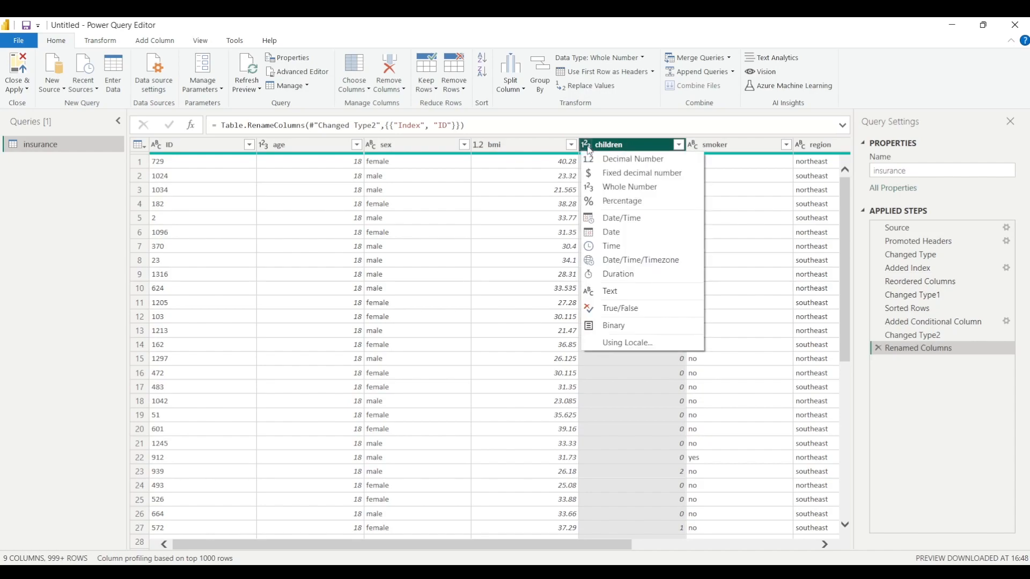
{"action": "left_click", "coordinate": [616, 292]}
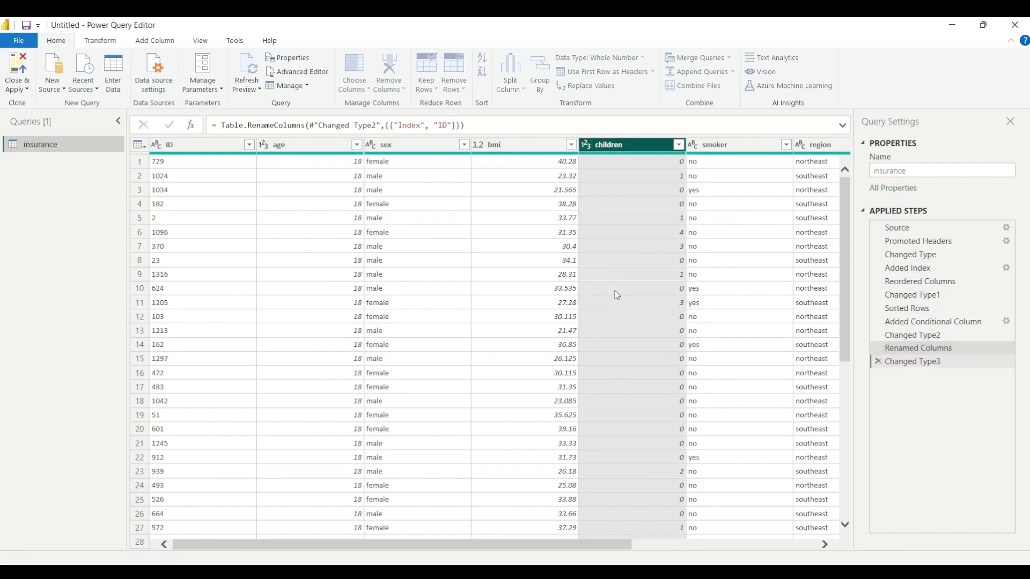
- Close Power Query Editor, applying the query changes to the report, and deselect the children bar chart
{"action": "left_click", "coordinate": [26, 89]}
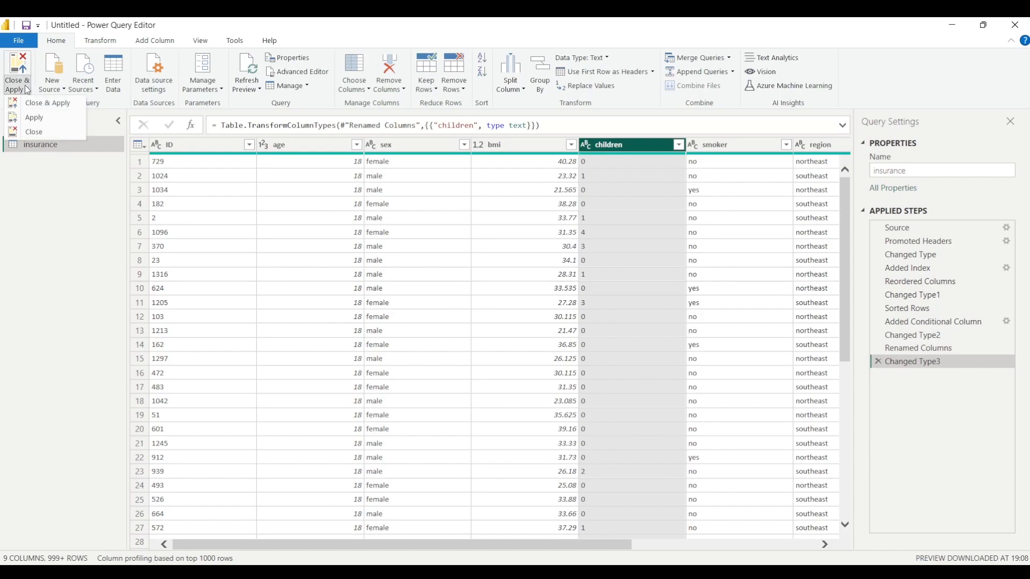
{"action": "left_click", "coordinate": [53, 108]}
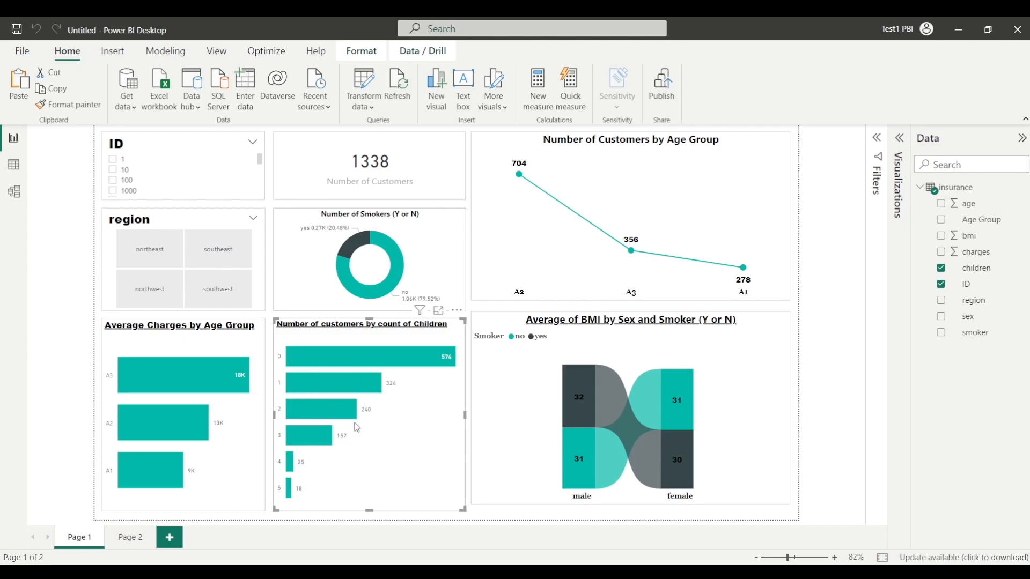
{"action": "left_click", "coordinate": [469, 445]}
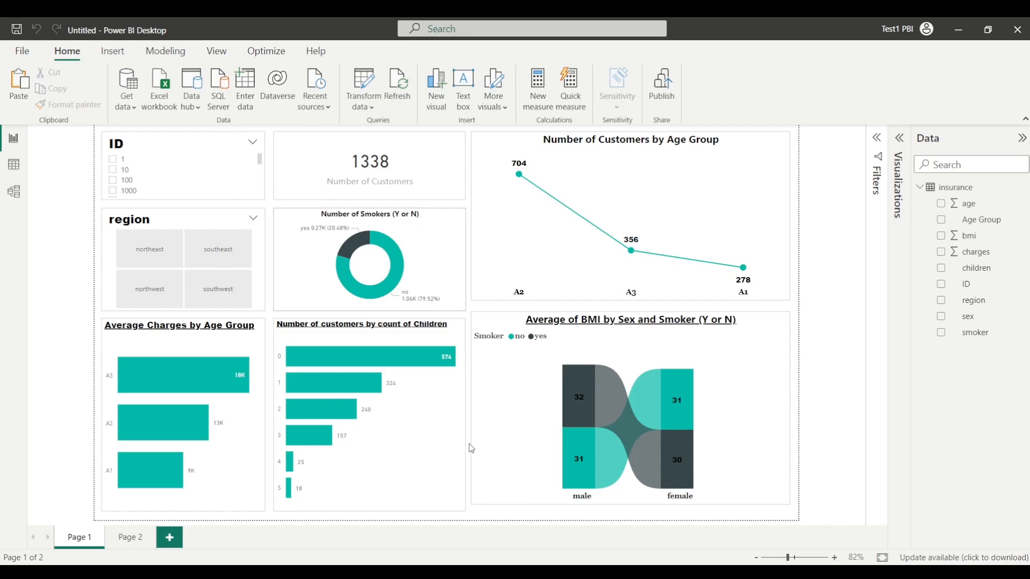
- Check the table on Page 2 of the report and return to the charts on Page 1
{"action": "left_click", "coordinate": [132, 538]}
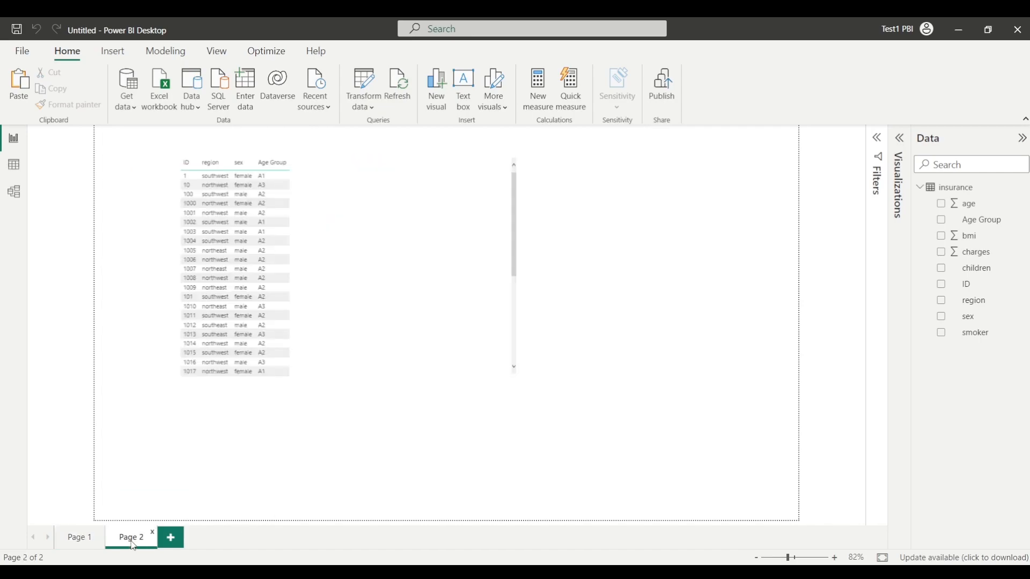
{"action": "left_click", "coordinate": [80, 538]}
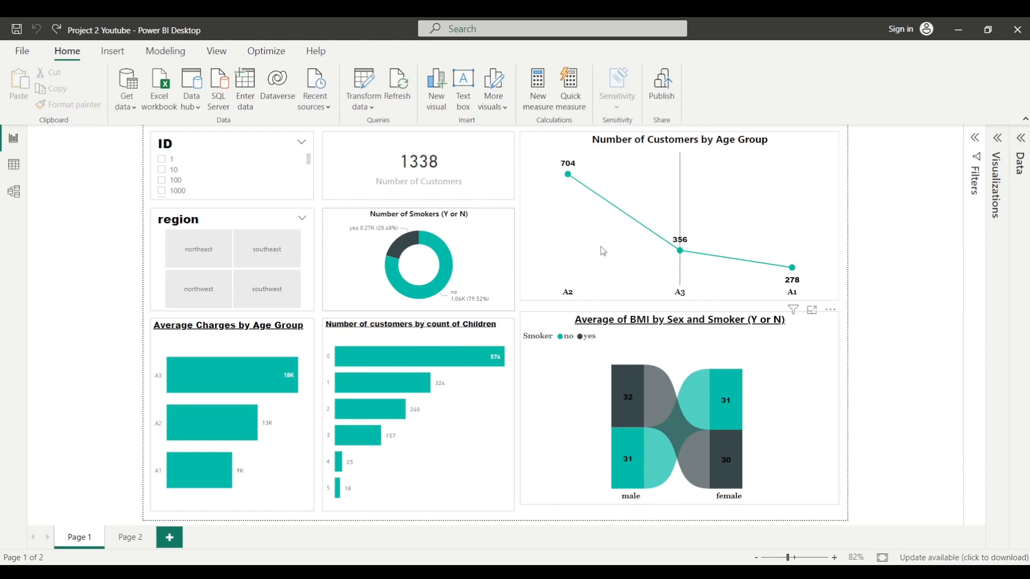
{"action": "left_click", "coordinate": [134, 540]}
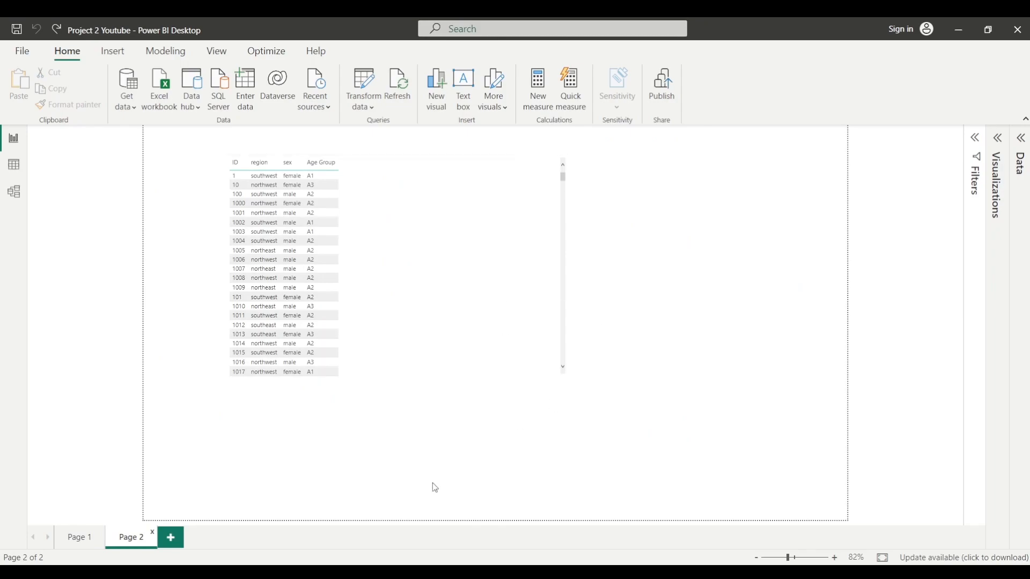
{"action": "left_click", "coordinate": [88, 545]}
- Copy the formatting of the Average of BMI chart onto the Page 2 table with Format painter
{"action": "left_click", "coordinate": [564, 387]}
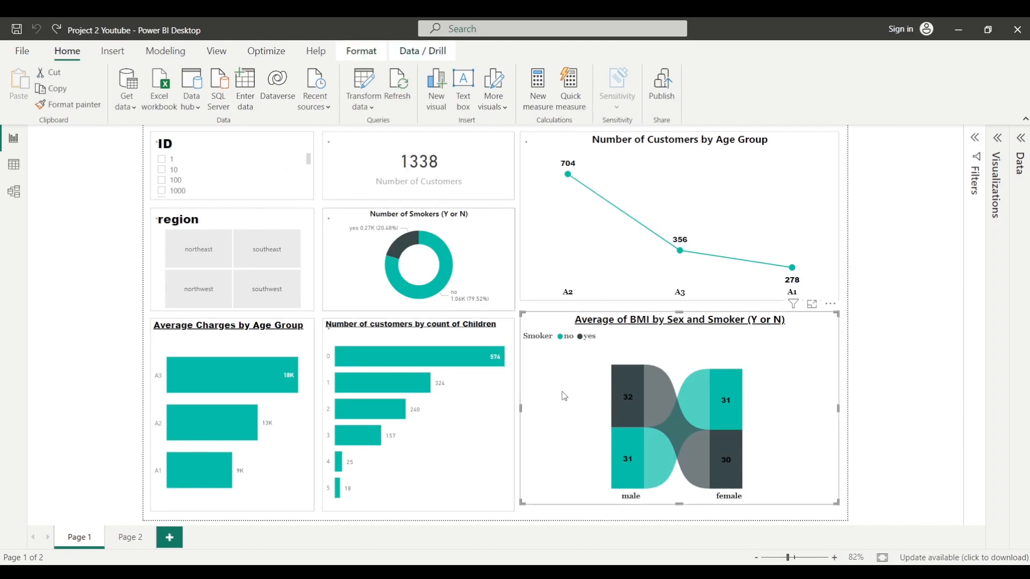
{"action": "left_click", "coordinate": [69, 105]}
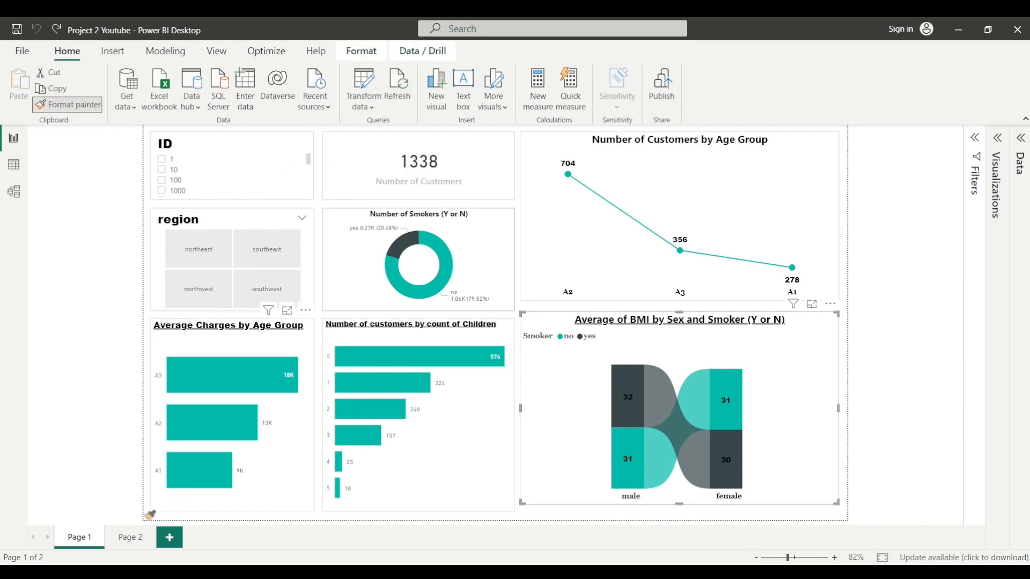
{"action": "left_click", "coordinate": [130, 537]}
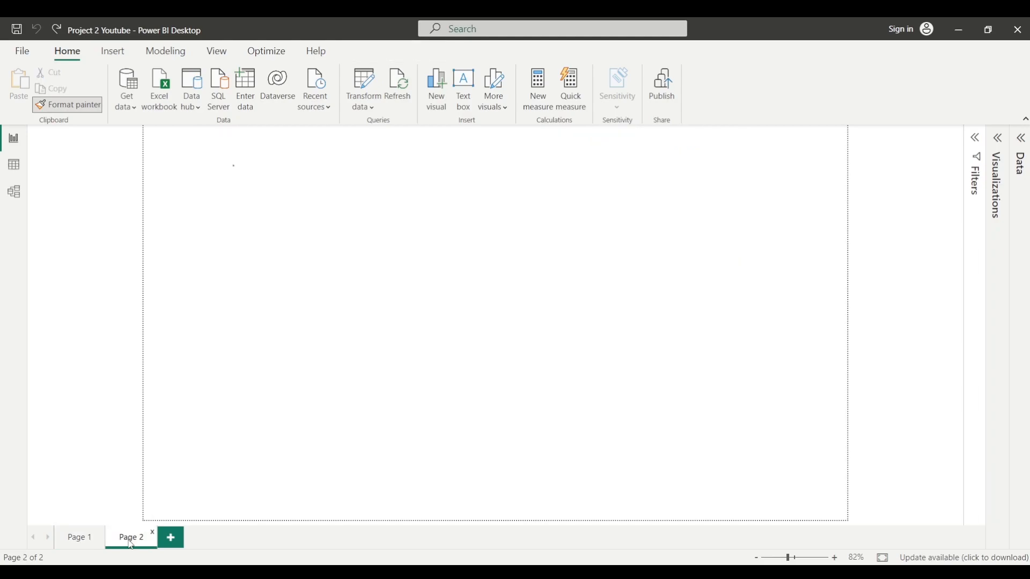
{"action": "left_click", "coordinate": [484, 308]}
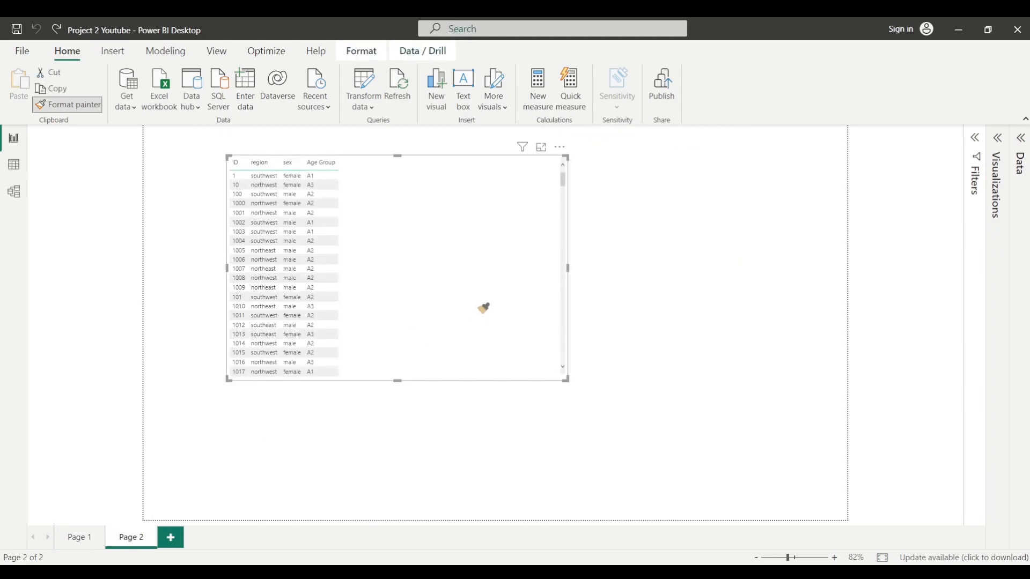
- Return to Page 1 and start publishing the report, saving the pending changes
{"action": "left_click", "coordinate": [76, 543]}
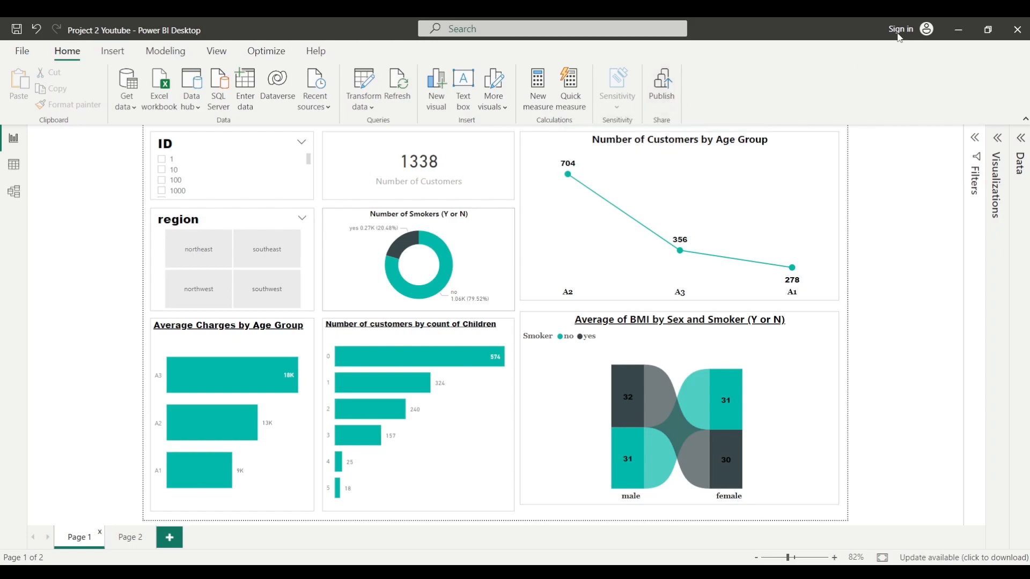
{"action": "left_click", "coordinate": [663, 101]}
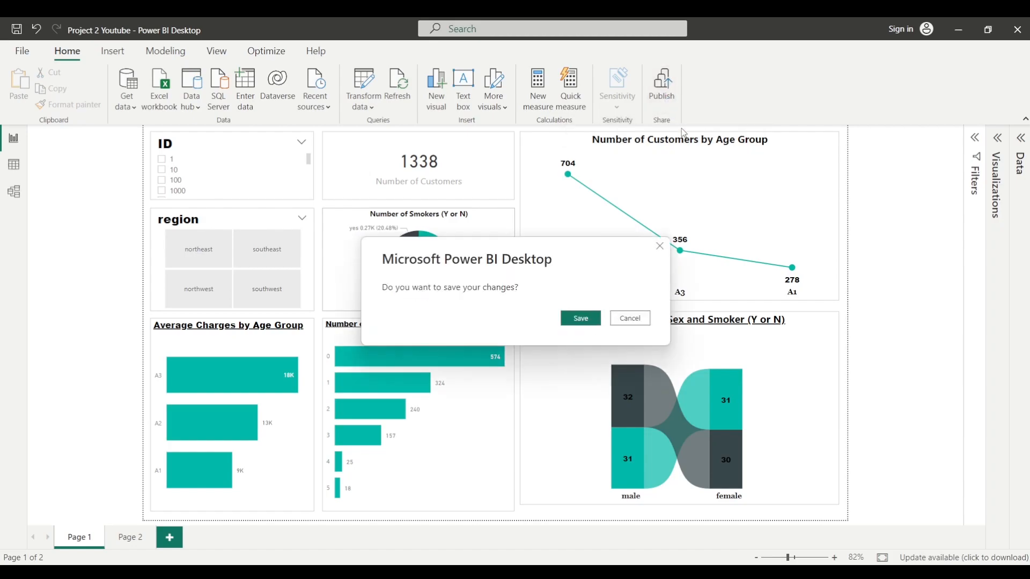
{"action": "left_click", "coordinate": [584, 324]}
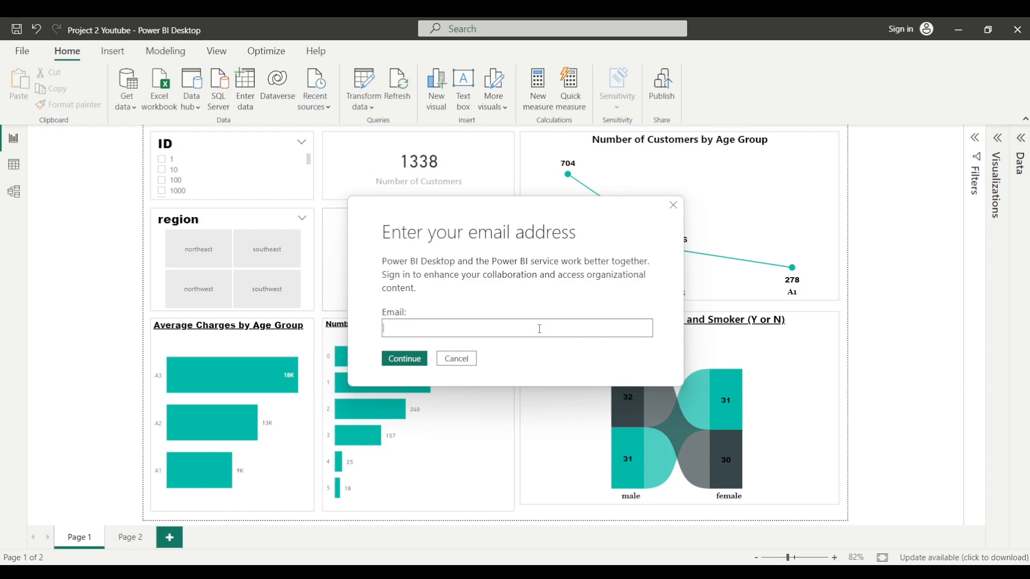
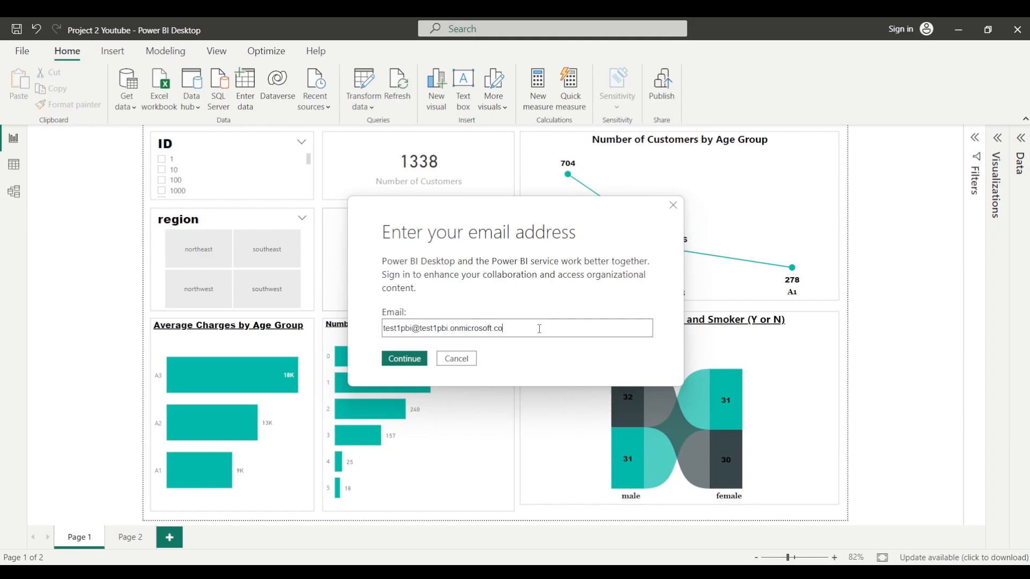
- Enter the account's email address in the Power BI sign-in prompt and continue
{"action": "left_click", "coordinate": [410, 359]}
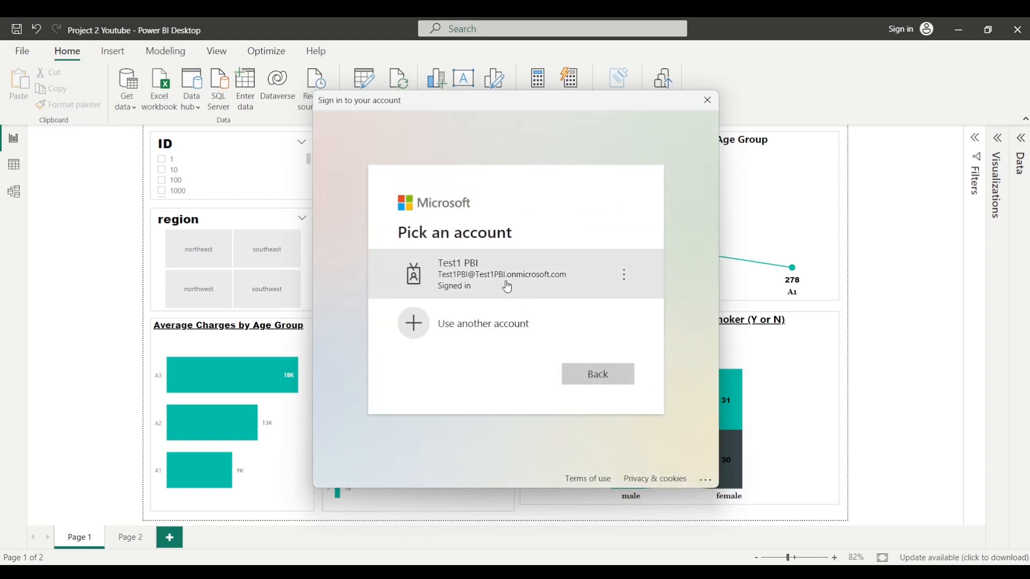
- Pick the Microsoft account, request a verification code by text message, and enter the code to finish signing in
{"action": "left_click", "coordinate": [508, 287]}
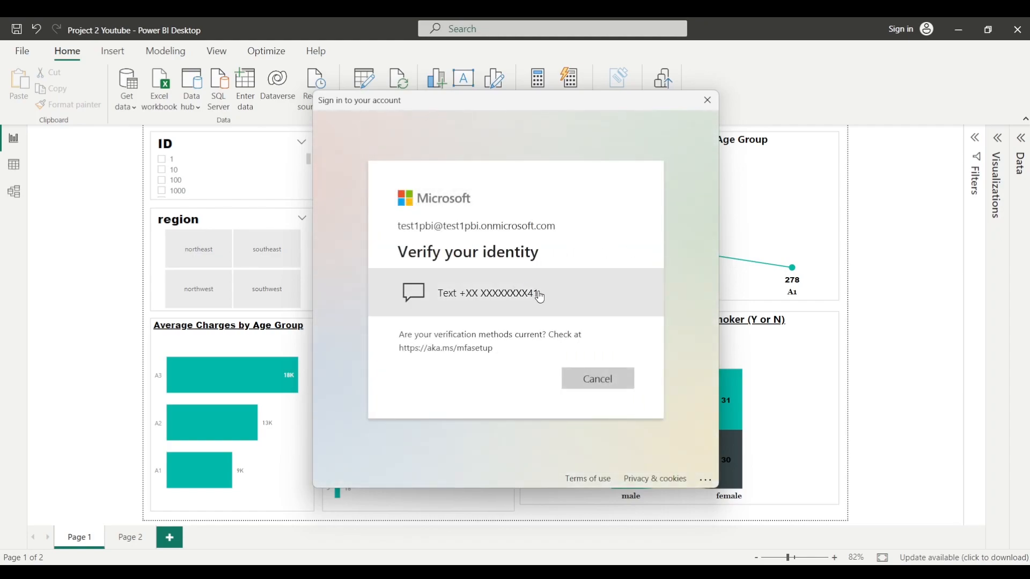
{"action": "left_click", "coordinate": [537, 304]}
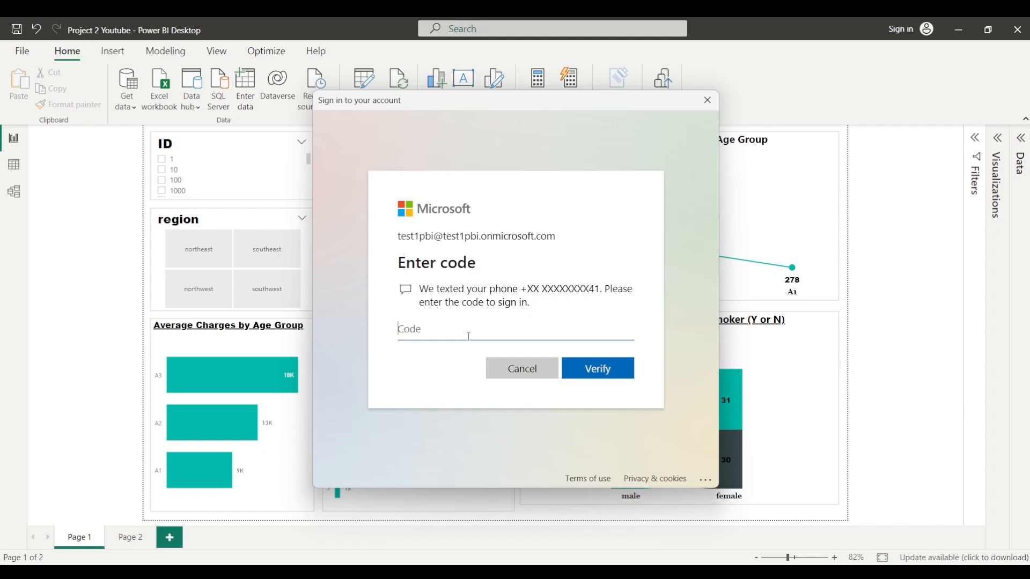
{"action": "left_click", "coordinate": [614, 368]}
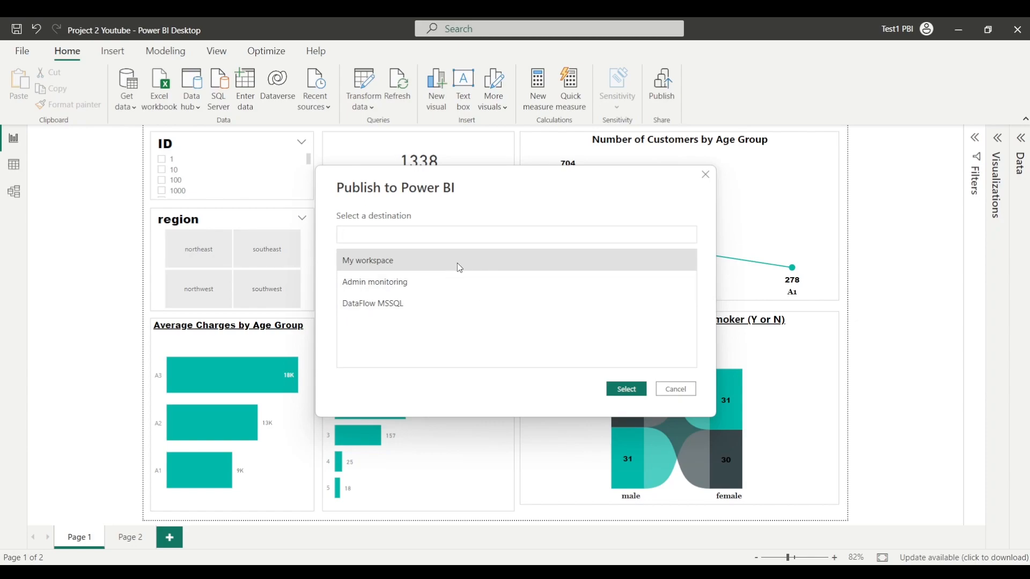
- Publish the report to My workspace and open the published Project 2 Youtube report in the Power BI service
{"action": "left_click", "coordinate": [426, 262]}
{"action": "double_click", "coordinate": [426, 263]}
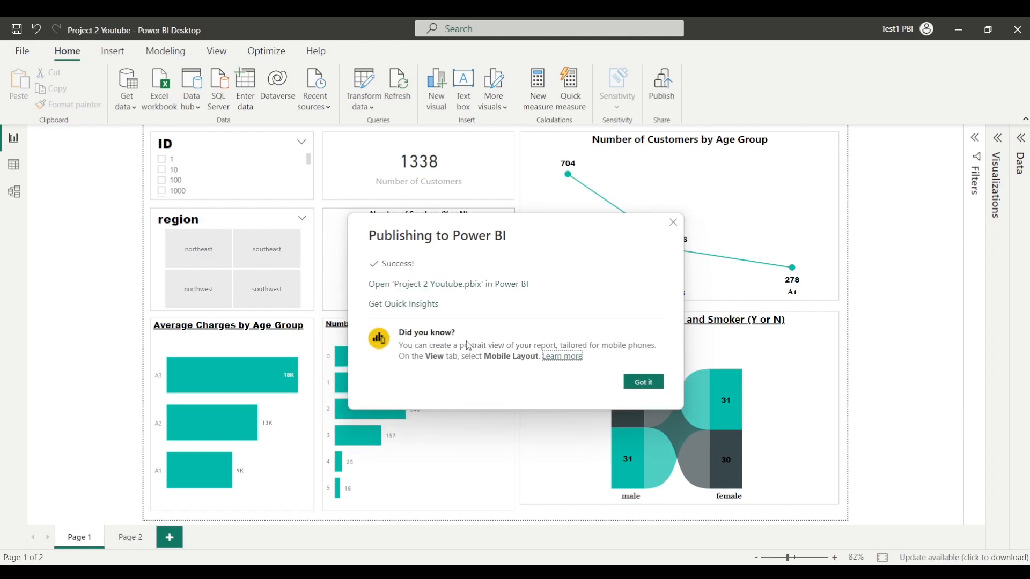
{"action": "left_click", "coordinate": [472, 292]}
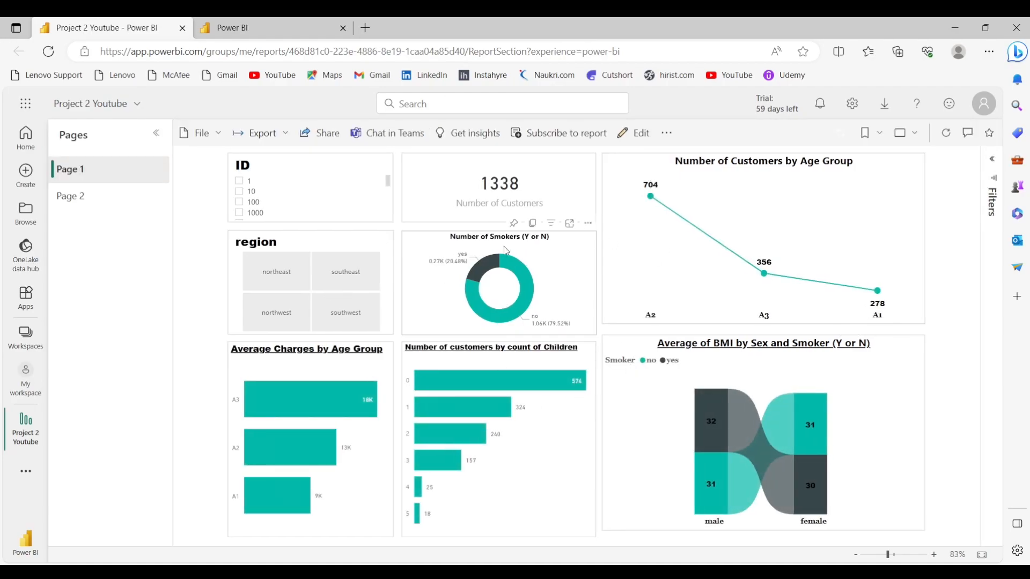
- View Page 2 of the published report and go back to Page 1
{"action": "left_click", "coordinate": [103, 202]}
{"action": "left_click", "coordinate": [115, 178]}
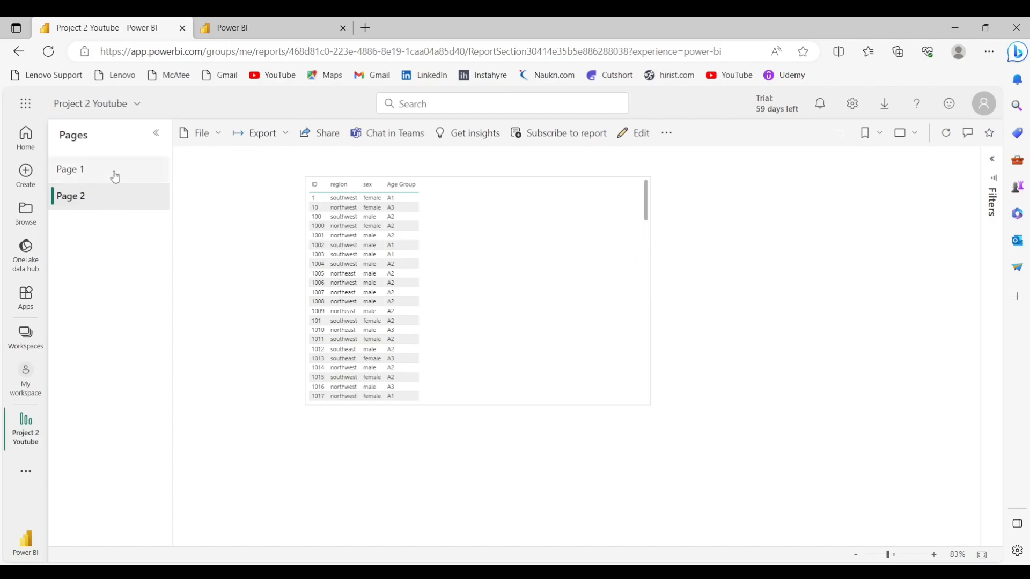
{"action": "scroll", "coordinate": [259, 208], "scroll_direction": "down", "scroll_amount": 5}
{"action": "scroll", "coordinate": [260, 209], "scroll_direction": "up", "scroll_amount": 5}
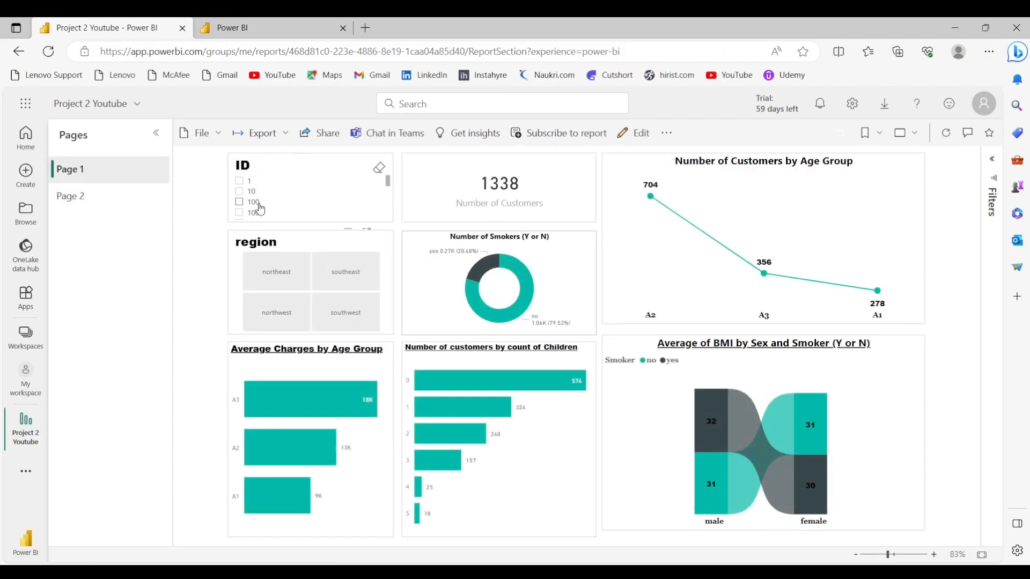
- Test the published report's region slicer with northeast and southwest, clearing each selection
{"action": "left_click", "coordinate": [290, 285]}
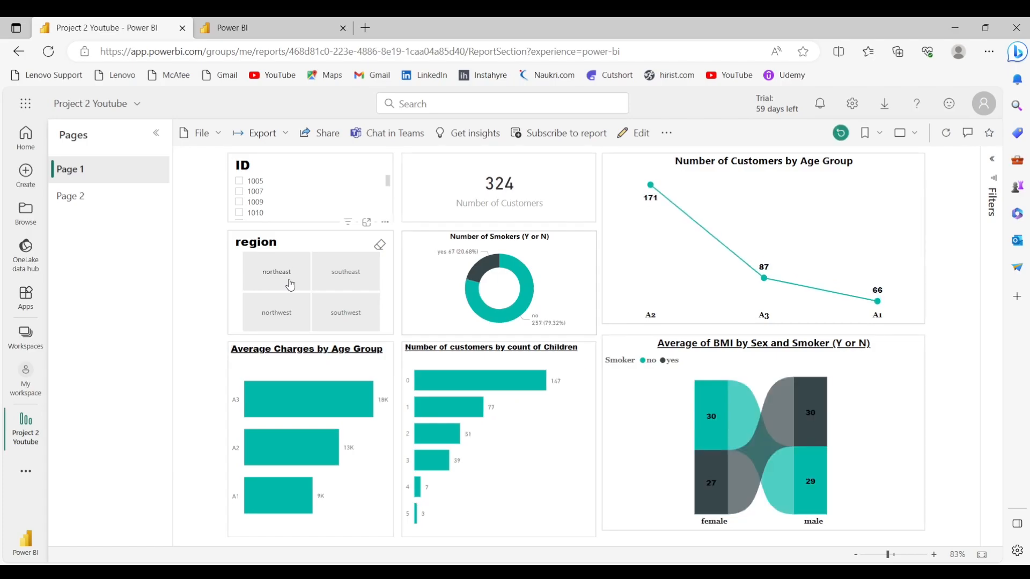
{"action": "left_click", "coordinate": [290, 285]}
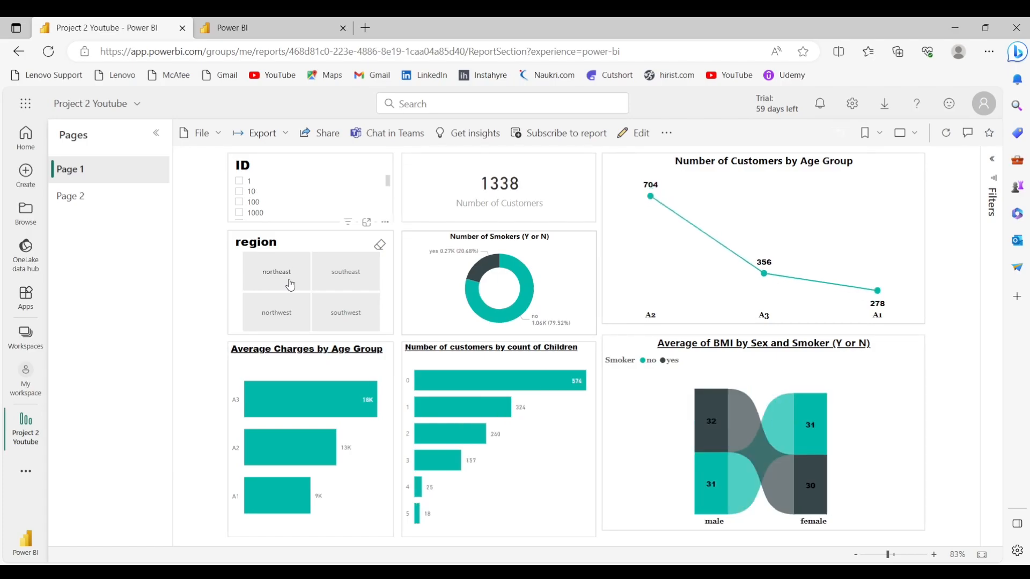
{"action": "left_click", "coordinate": [368, 320]}
{"action": "left_click", "coordinate": [368, 320]}
- Test the ID slicer by filtering the published report to a single customer, and clear the selection
{"action": "scroll", "coordinate": [263, 209], "scroll_direction": "down", "scroll_amount": 10}
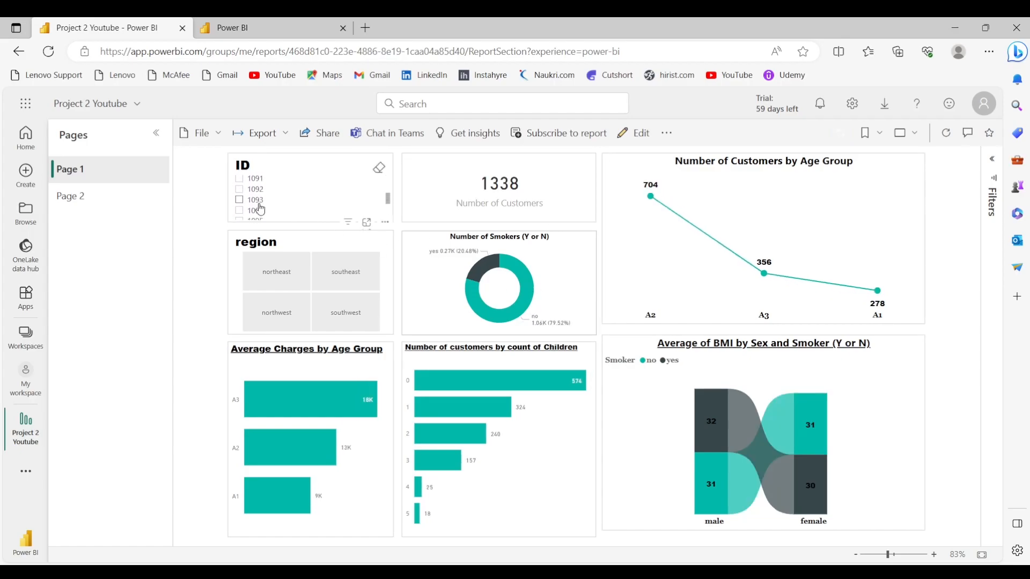
{"action": "left_click", "coordinate": [255, 204]}
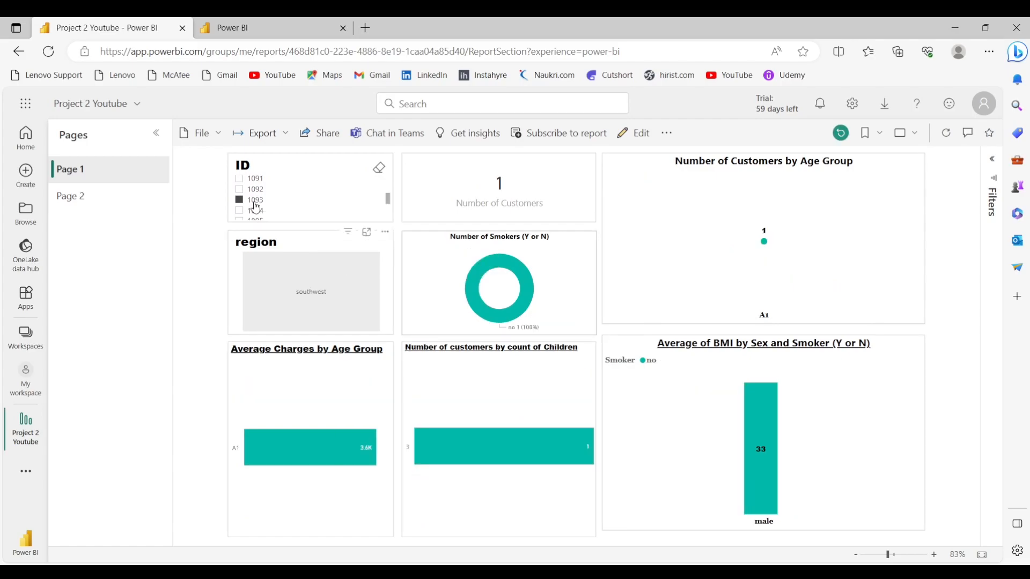
{"action": "left_click", "coordinate": [256, 202]}
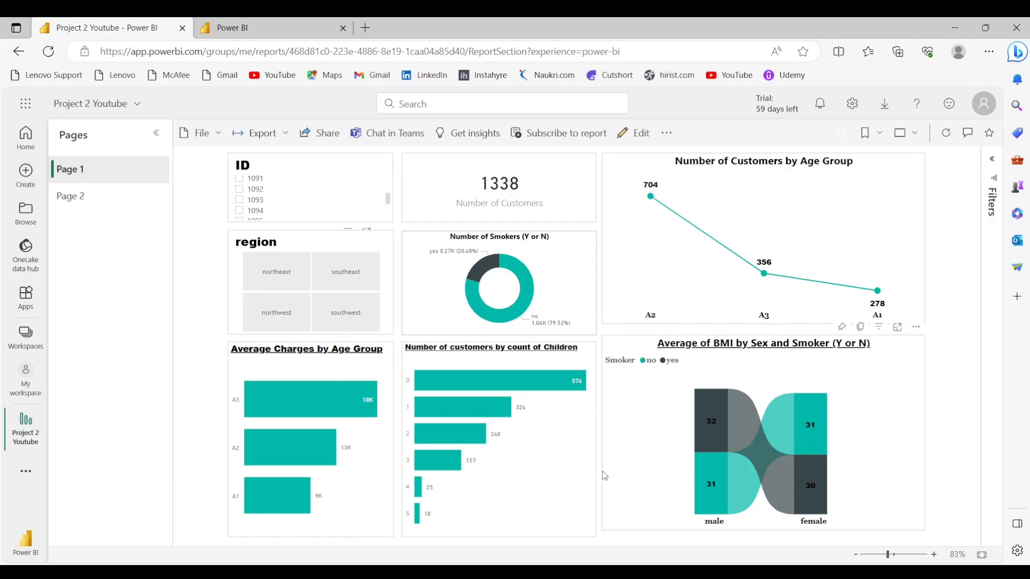
- Go to the Power BI home page and open the Project 2 Youtube report from My workspace
{"action": "left_click", "coordinate": [29, 141]}
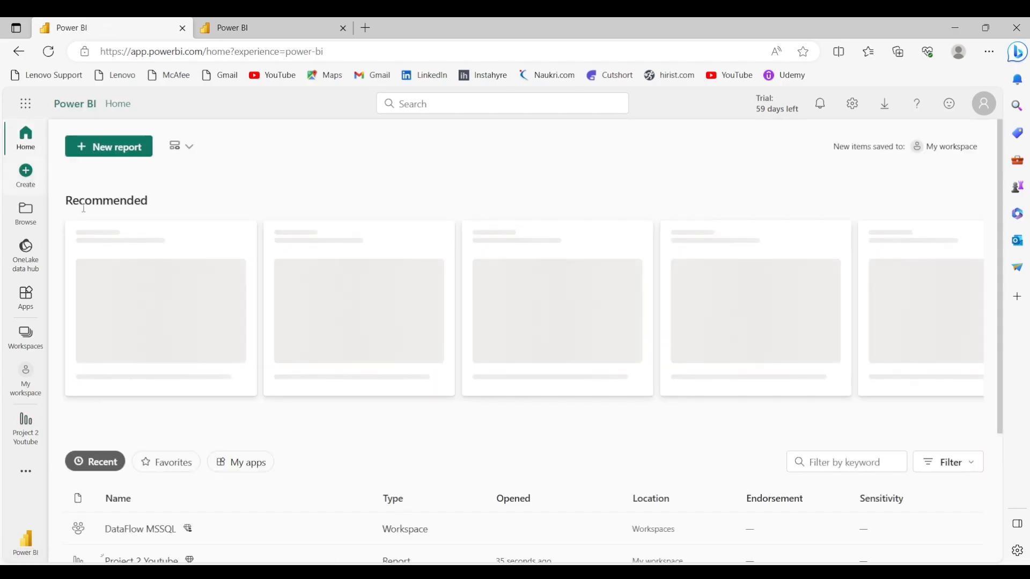
{"action": "left_click", "coordinate": [30, 343]}
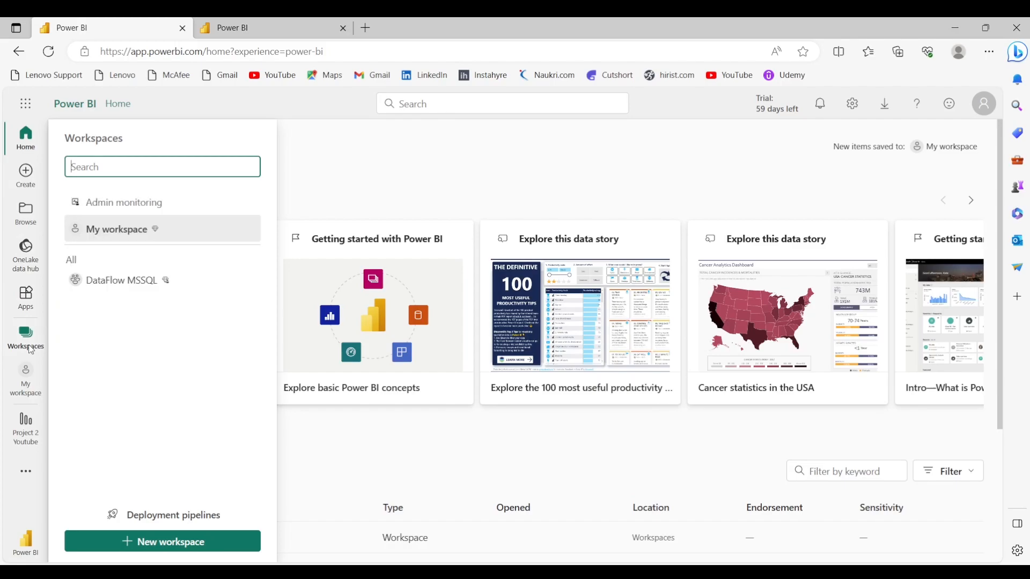
{"action": "left_click", "coordinate": [117, 240]}
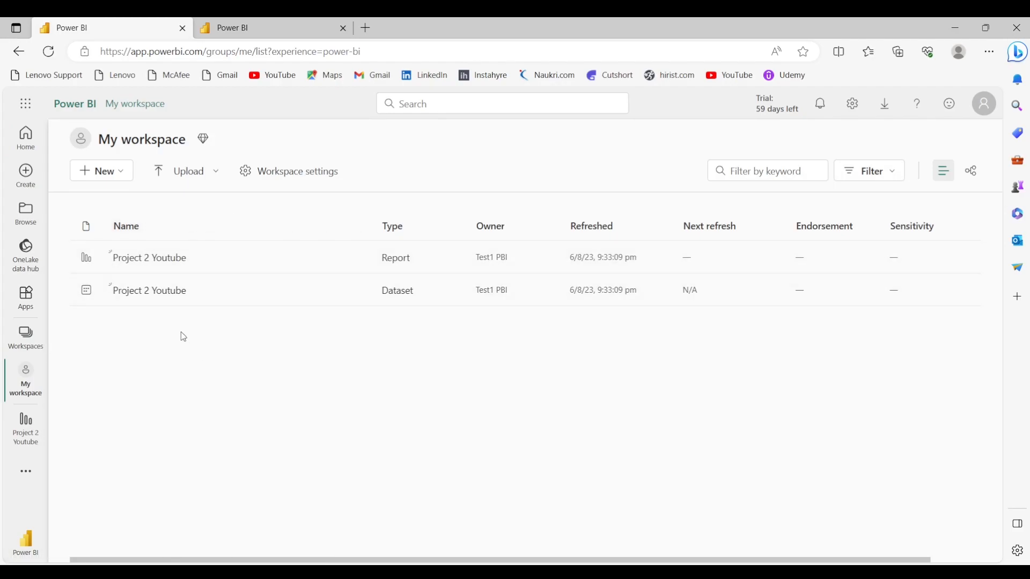
{"action": "left_click", "coordinate": [148, 259]}
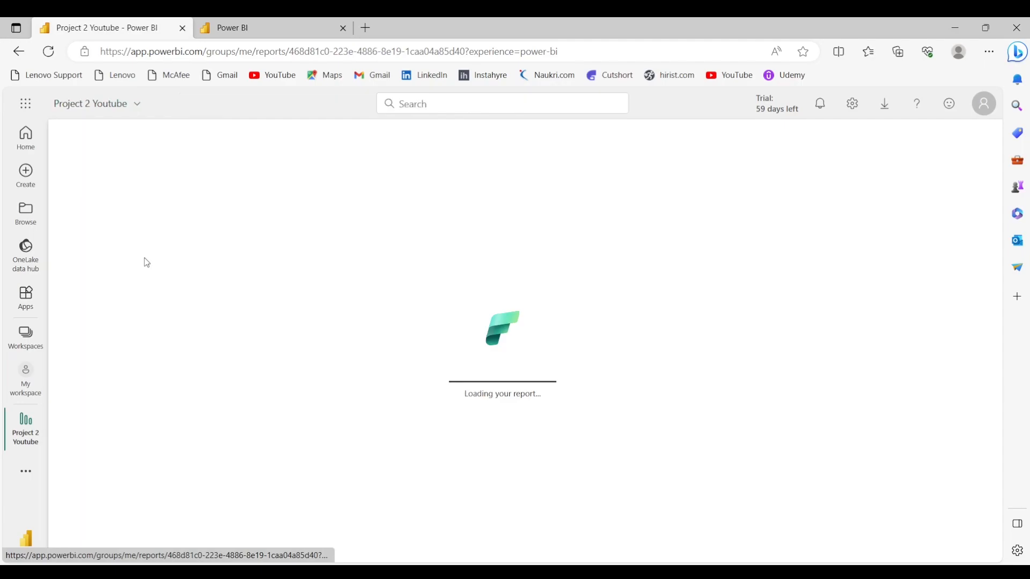
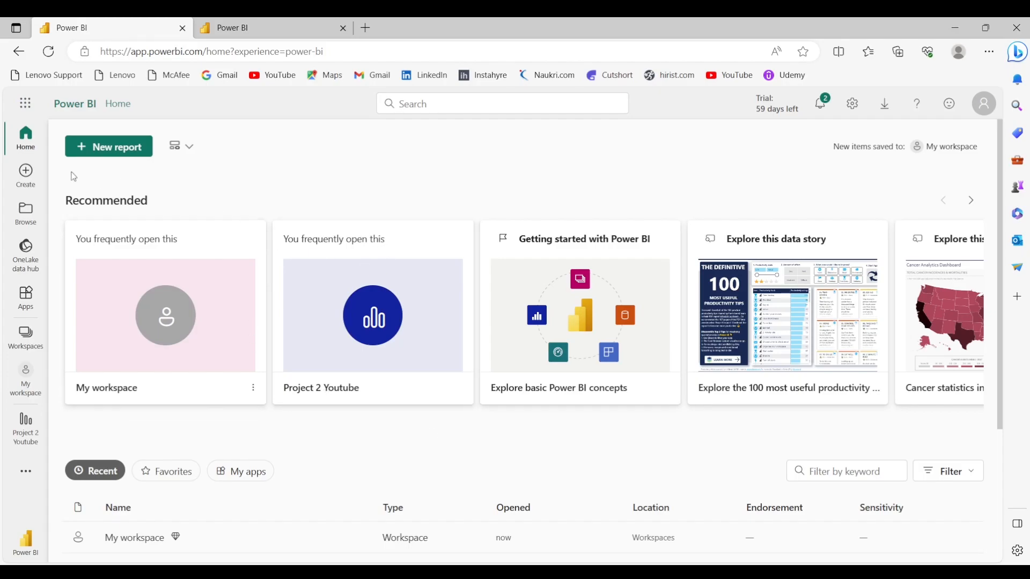
- Open the Project 2 Youtube report from My workspace, view Page 2 and return to Page 1
{"action": "left_click", "coordinate": [29, 348]}
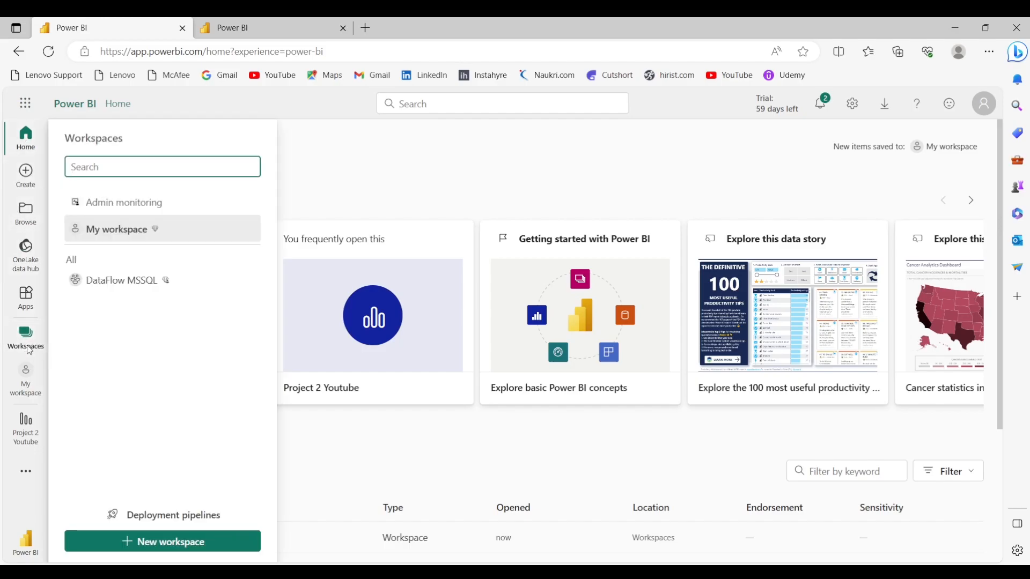
{"action": "left_click", "coordinate": [208, 236]}
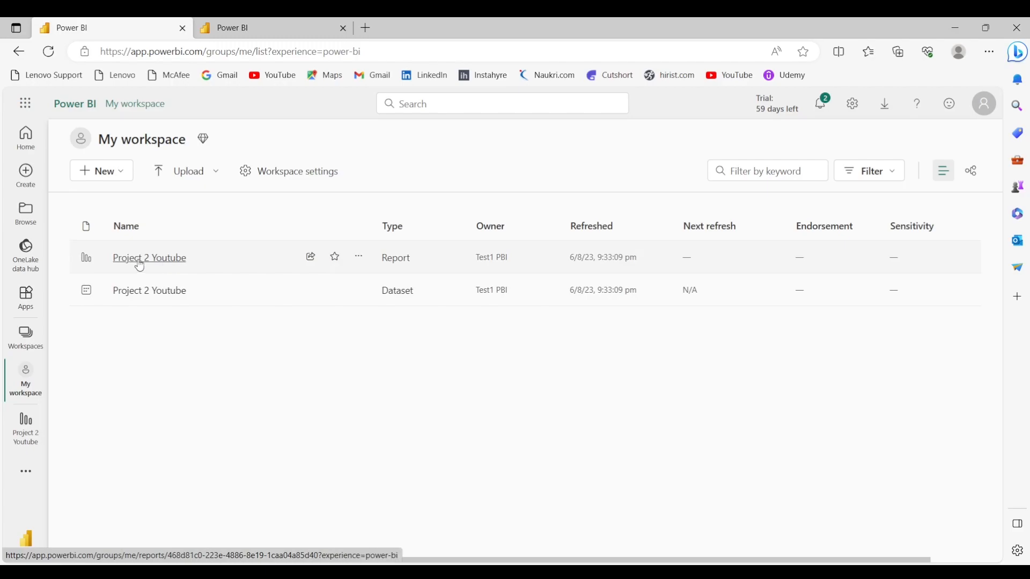
{"action": "left_click", "coordinate": [155, 266]}
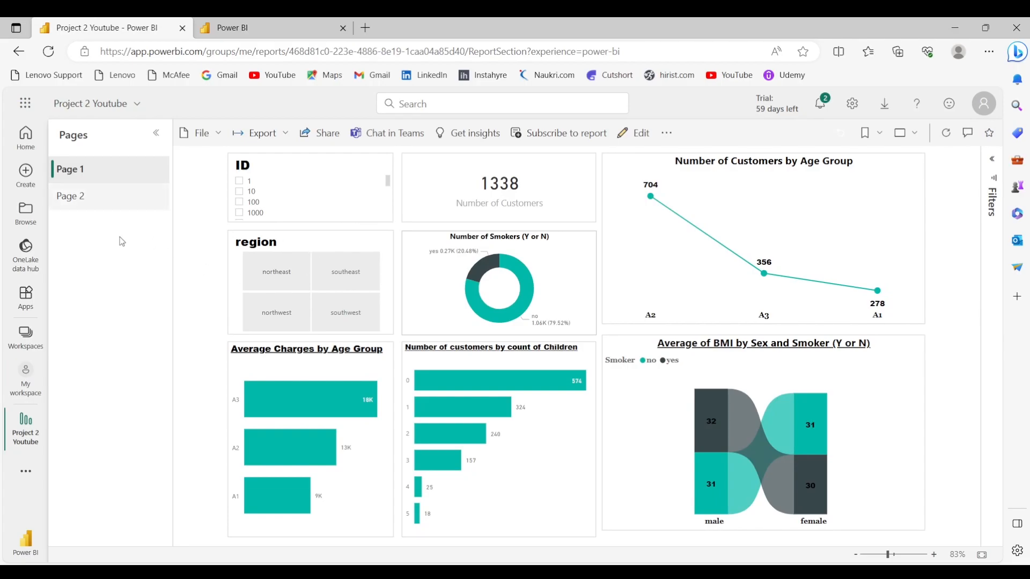
{"action": "left_click", "coordinate": [120, 200]}
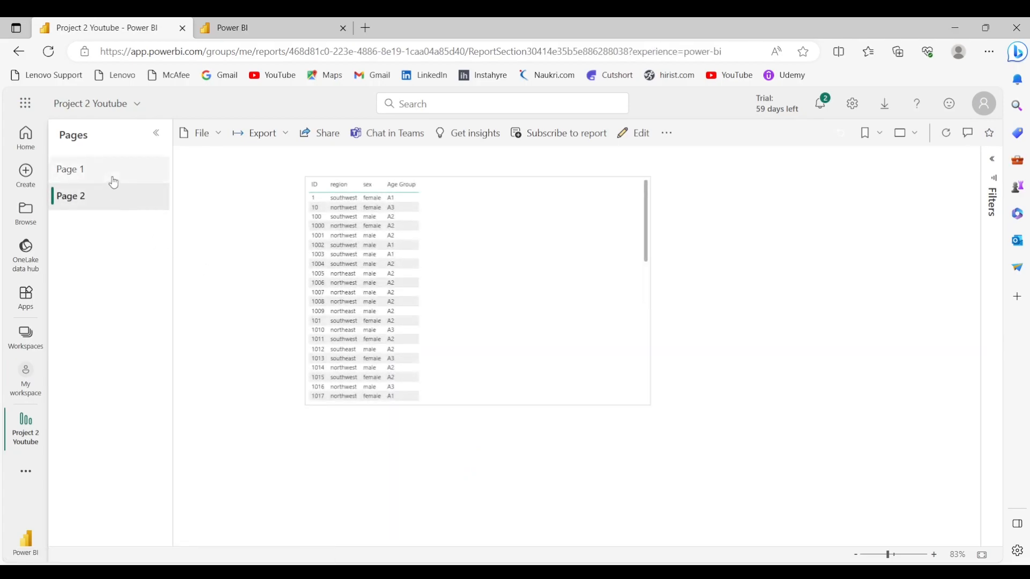
{"action": "left_click", "coordinate": [111, 178]}
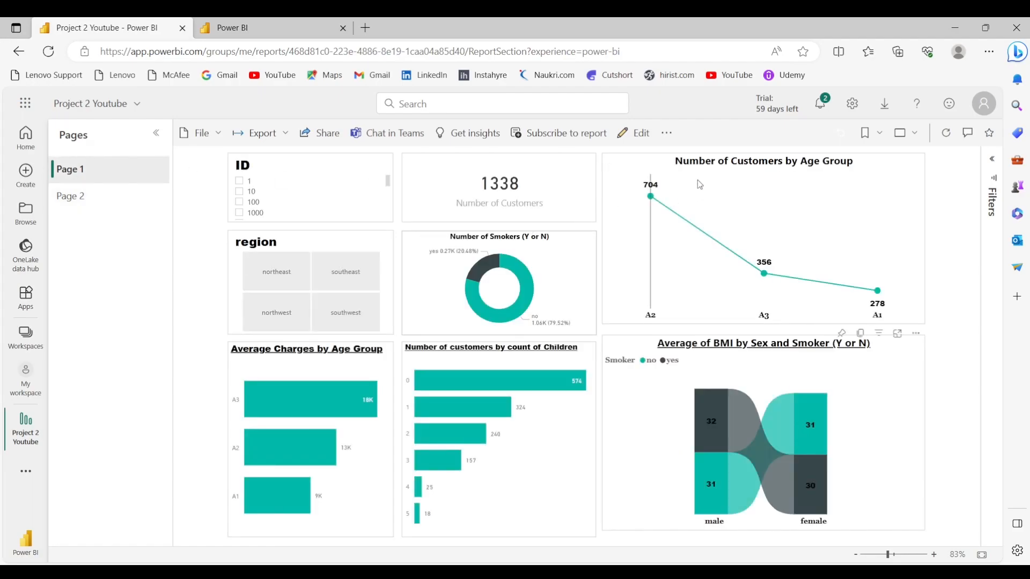
- Pin the Number of Customers by Age Group chart to a new dashboard named Test YT and open that dashboard
{"action": "left_click", "coordinate": [641, 135]}
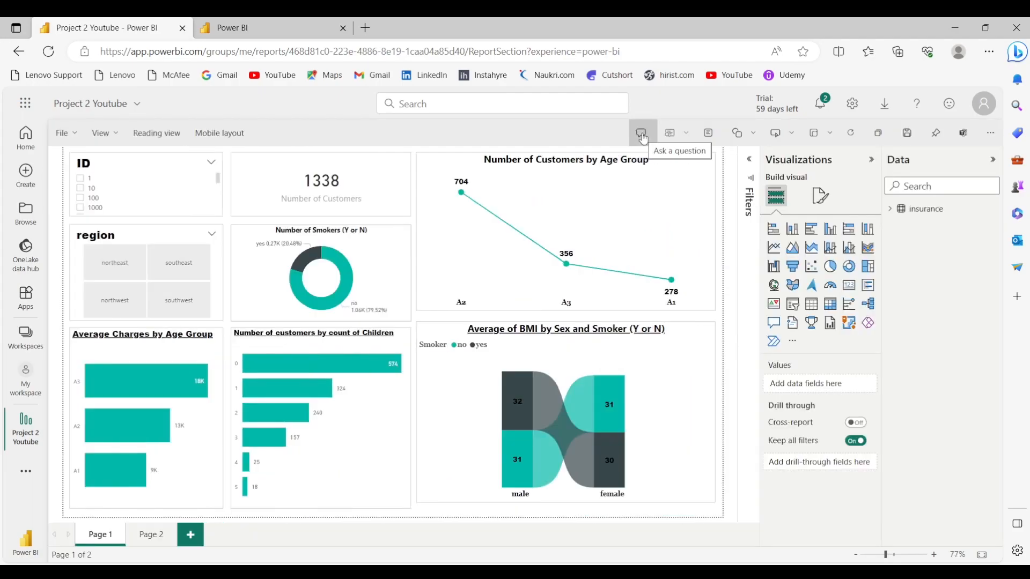
{"action": "left_click", "coordinate": [637, 228]}
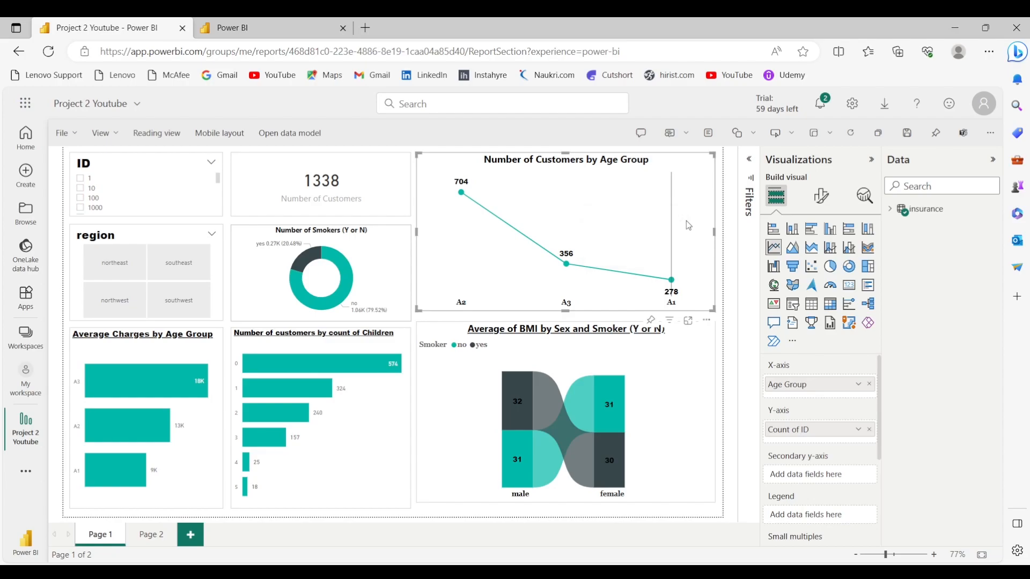
{"action": "left_click", "coordinate": [651, 321]}
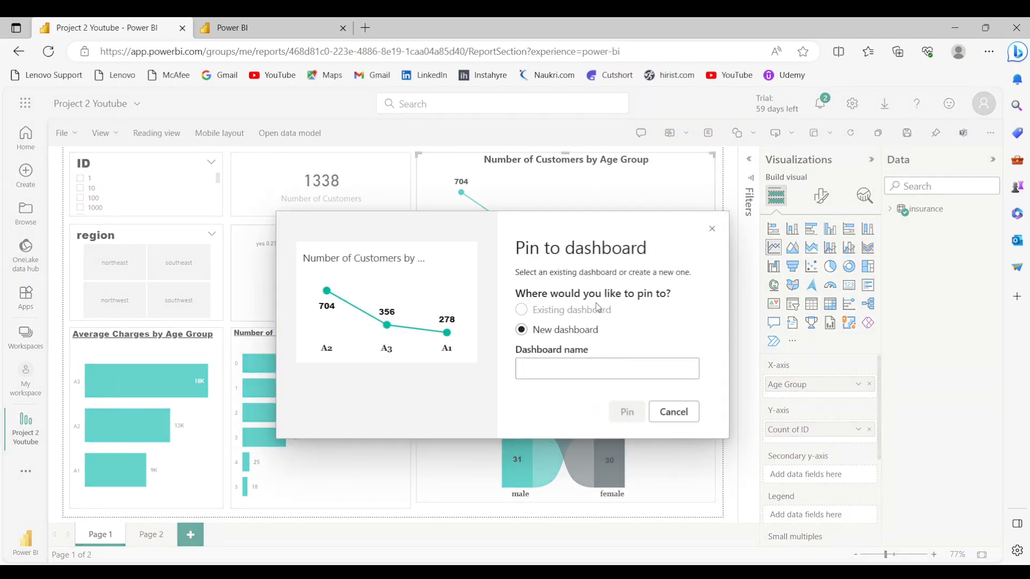
{"action": "left_click", "coordinate": [576, 373]}
{"action": "type", "text": "Tes"}
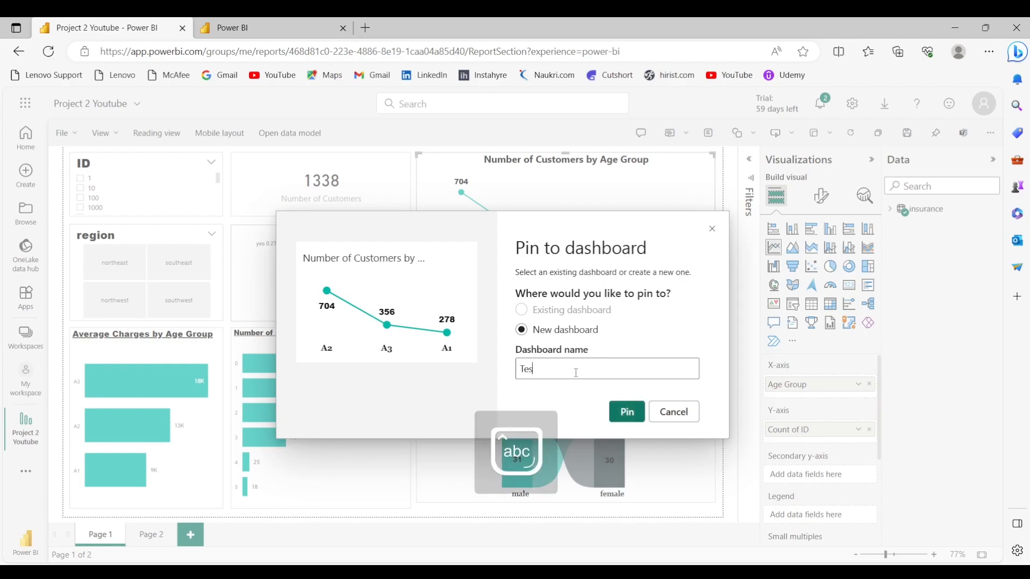
{"action": "type", "text": "t YT"}
{"action": "left_click", "coordinate": [632, 420]}
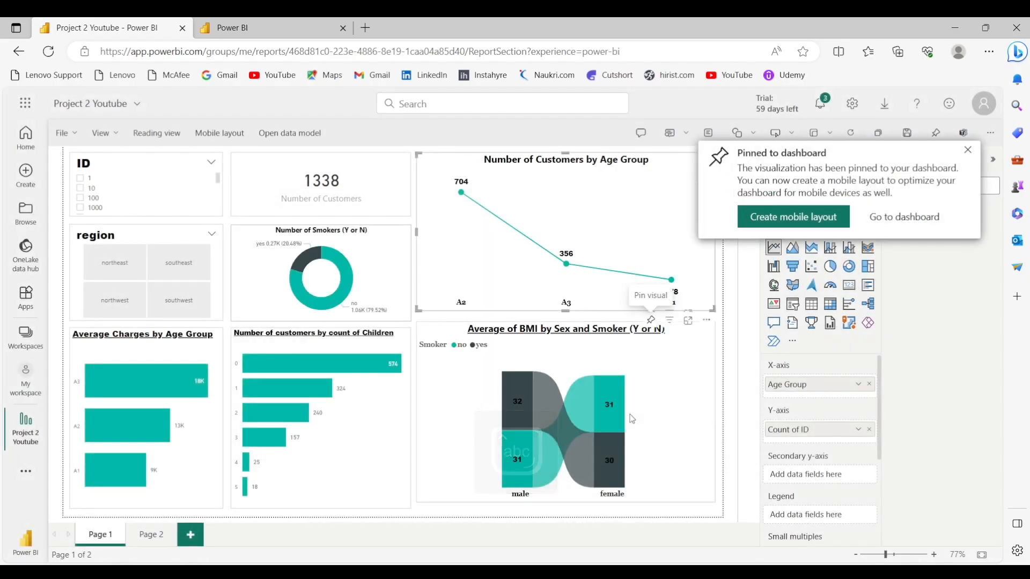
{"action": "left_click", "coordinate": [905, 224]}
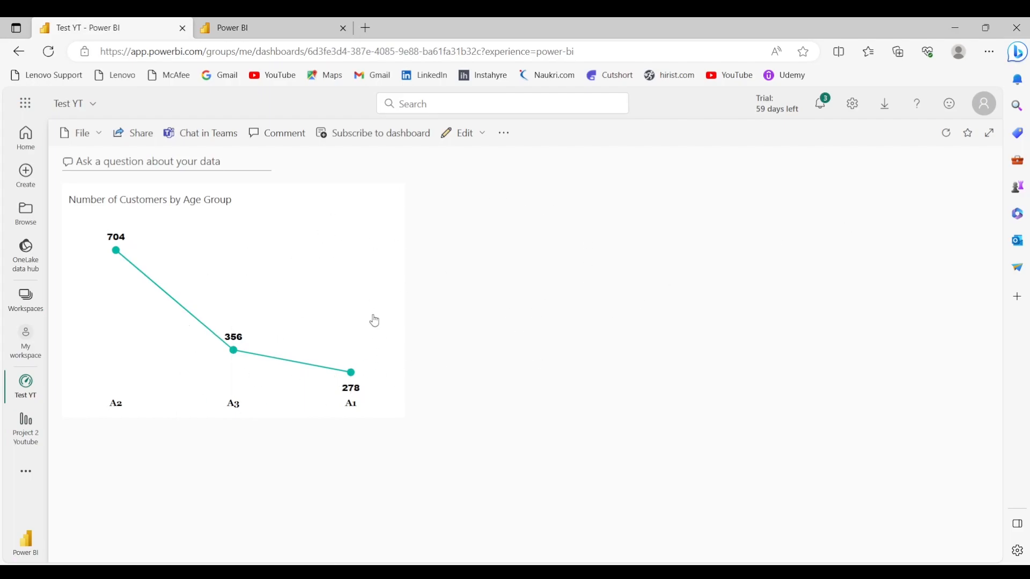
- Return to My workspace and open the Project 2 Youtube report for editing
{"action": "left_click", "coordinate": [23, 303]}
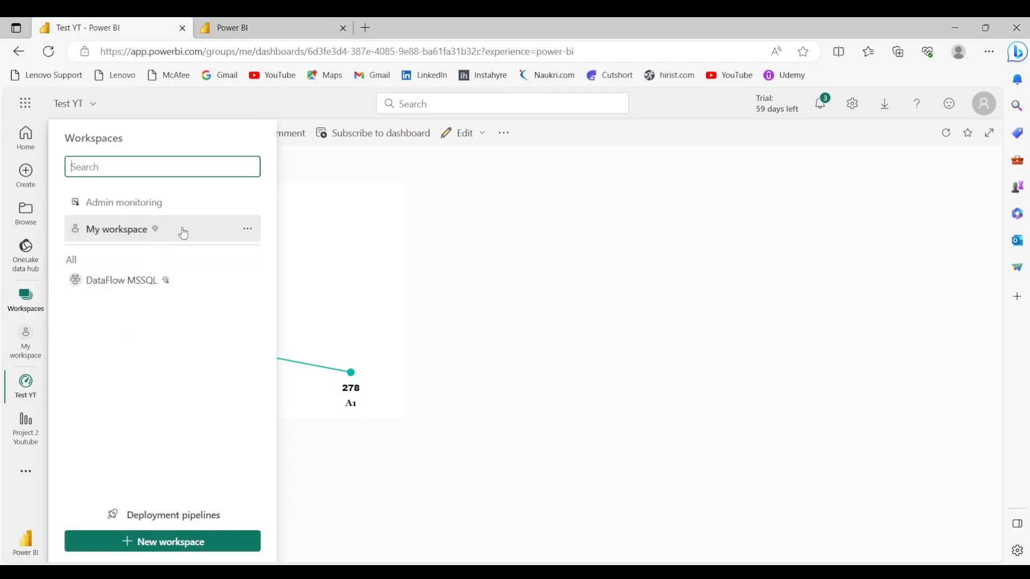
{"action": "left_click", "coordinate": [182, 228]}
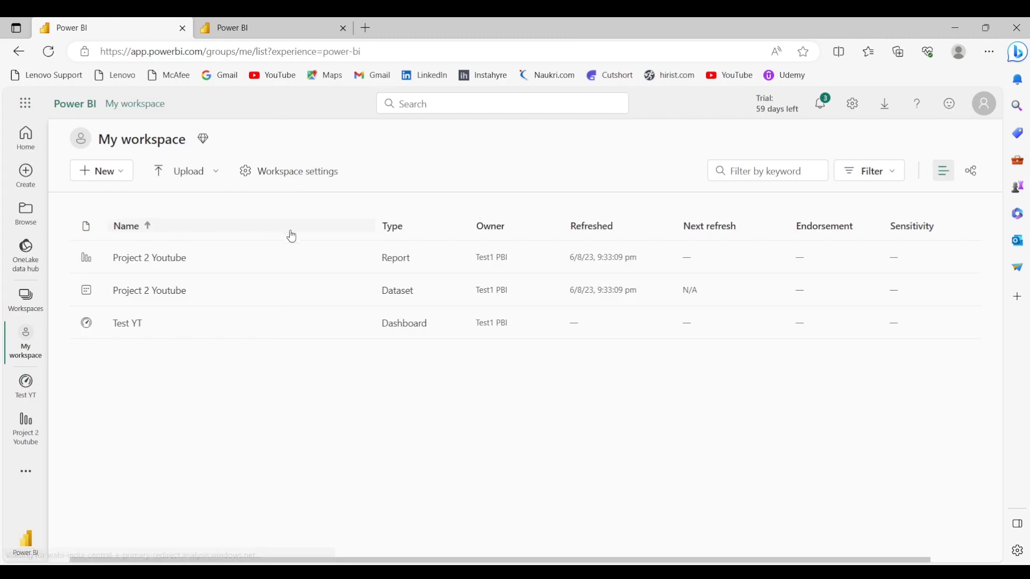
{"action": "left_click", "coordinate": [142, 260]}
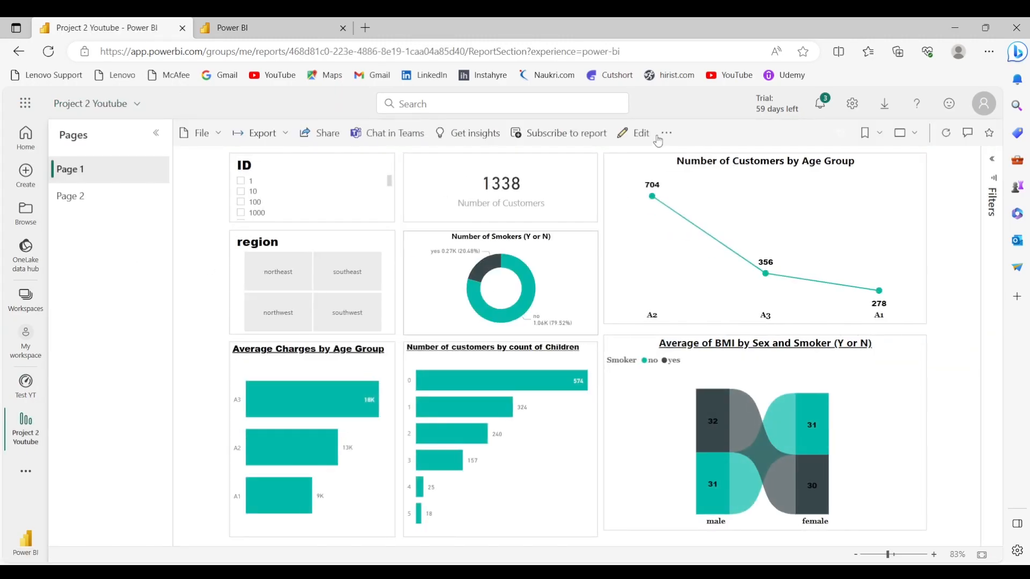
{"action": "left_click", "coordinate": [638, 133]}
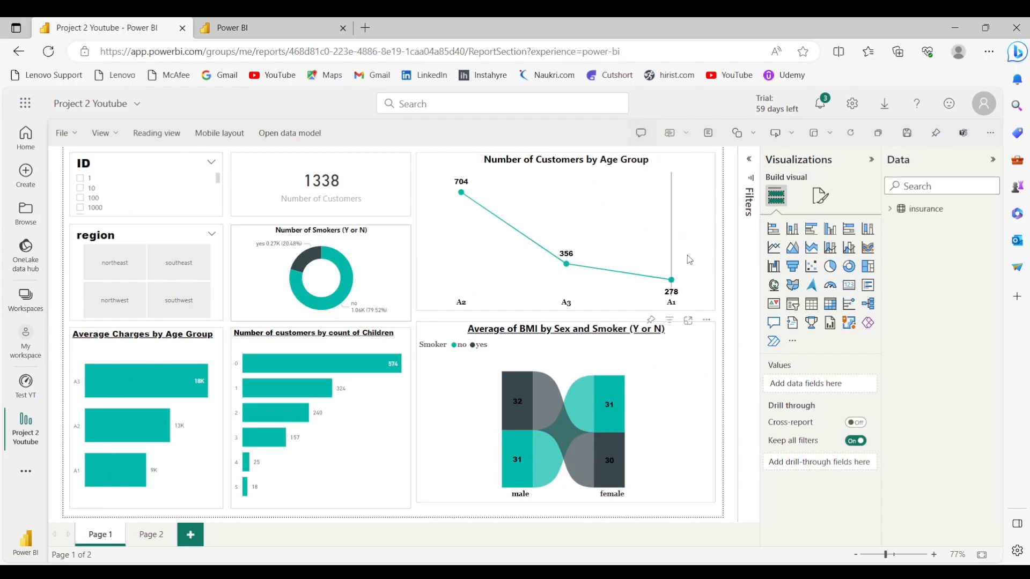
- Pin the Number of customers by count of Children chart to the existing Test YT dashboard and open the dashboard
{"action": "left_click", "coordinate": [376, 429]}
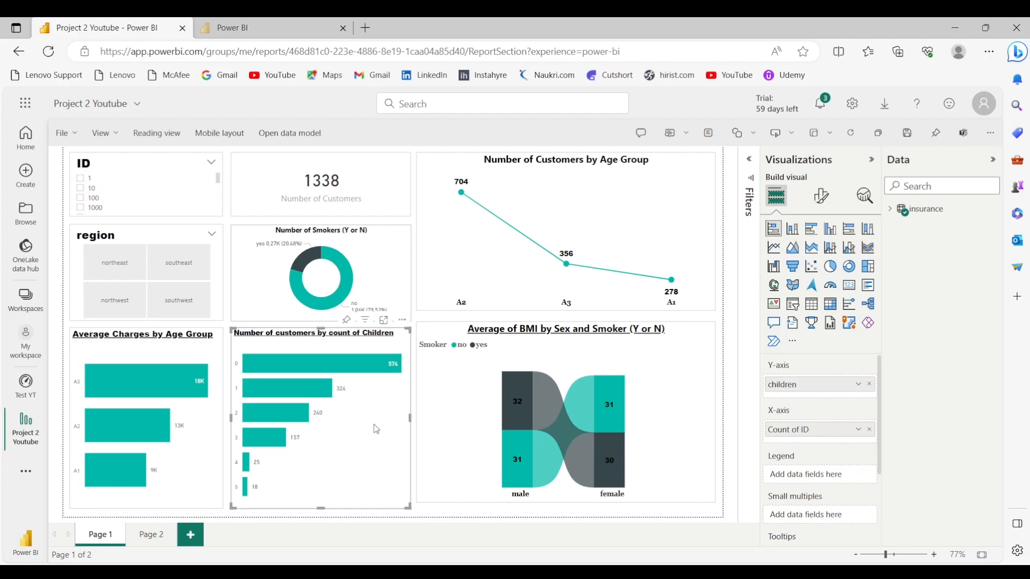
{"action": "left_click", "coordinate": [347, 320]}
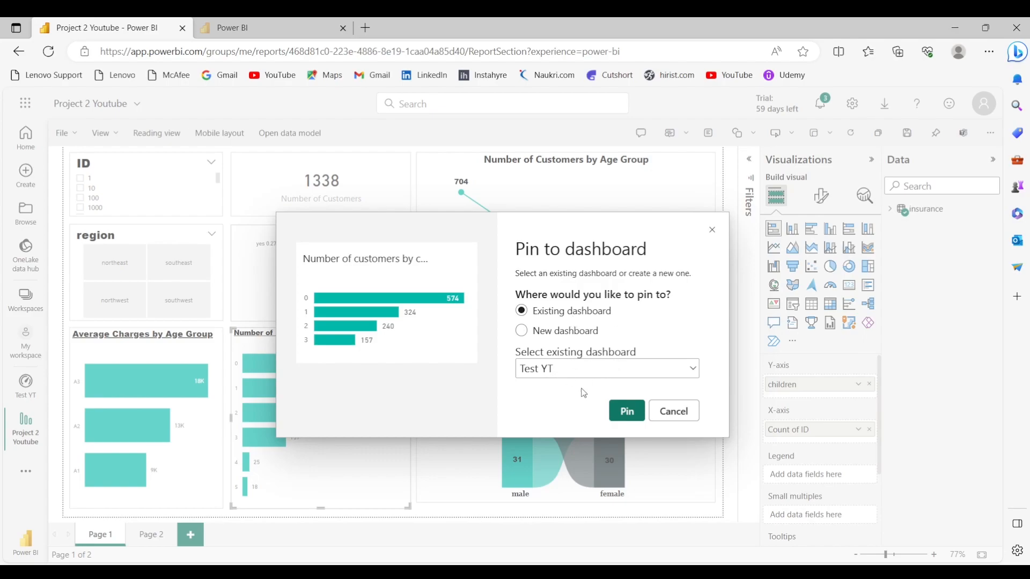
{"action": "left_click", "coordinate": [624, 414]}
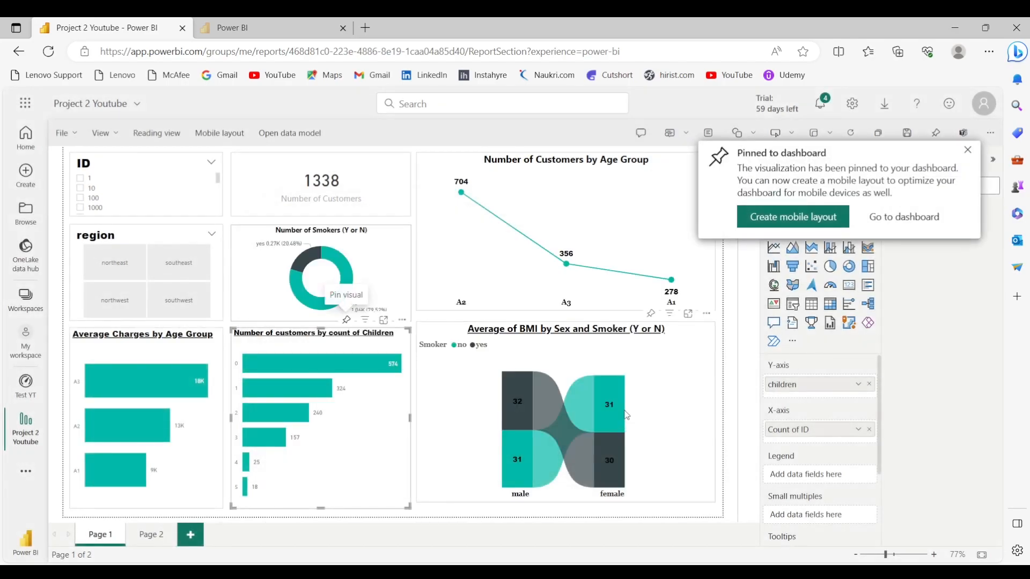
{"action": "left_click", "coordinate": [919, 213]}
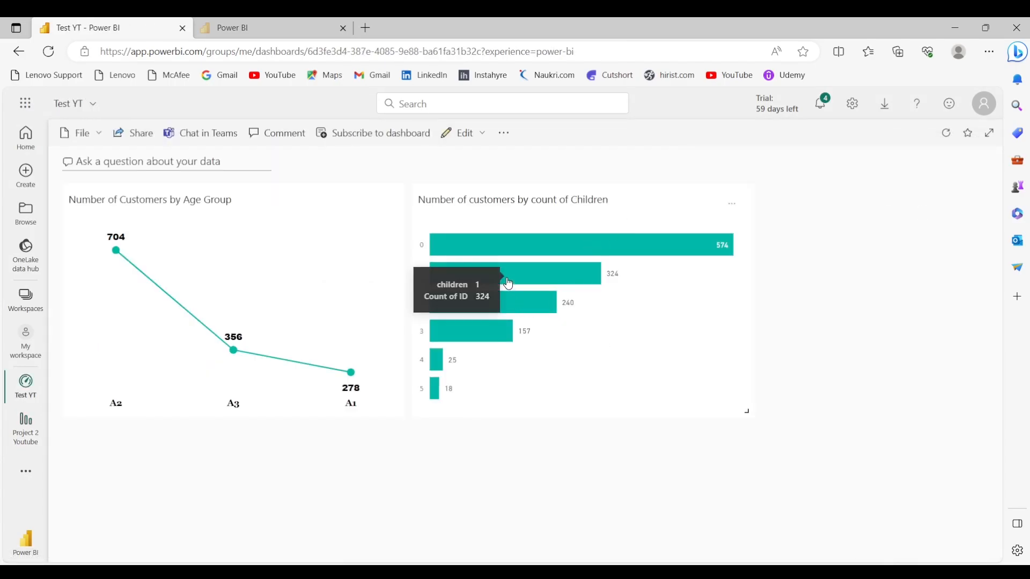
- Follow the count of Children tile to its source report, and reopen the Test YT dashboard from My workspace
{"action": "left_click", "coordinate": [510, 283]}
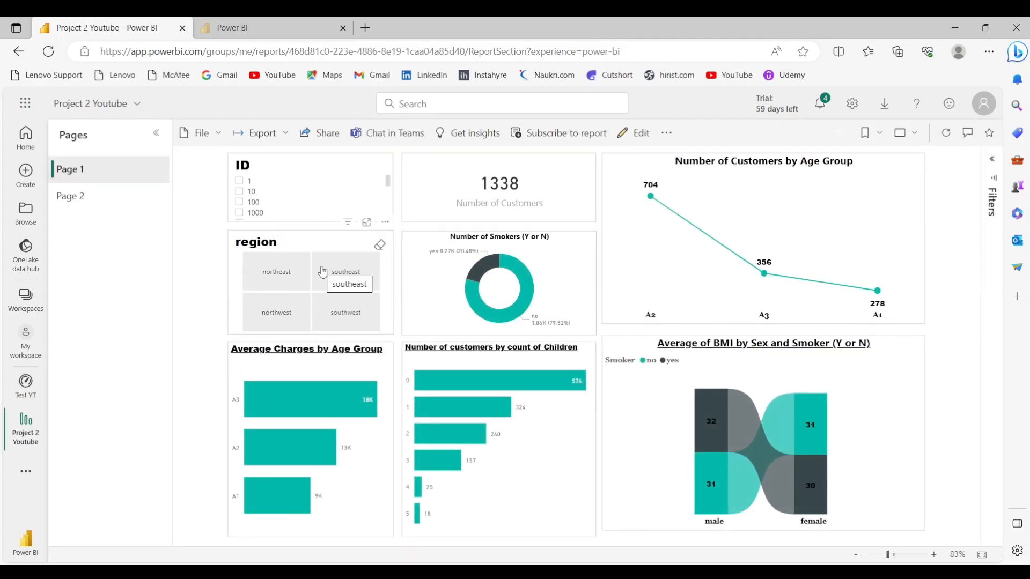
{"action": "left_click", "coordinate": [25, 303]}
{"action": "left_click", "coordinate": [121, 230]}
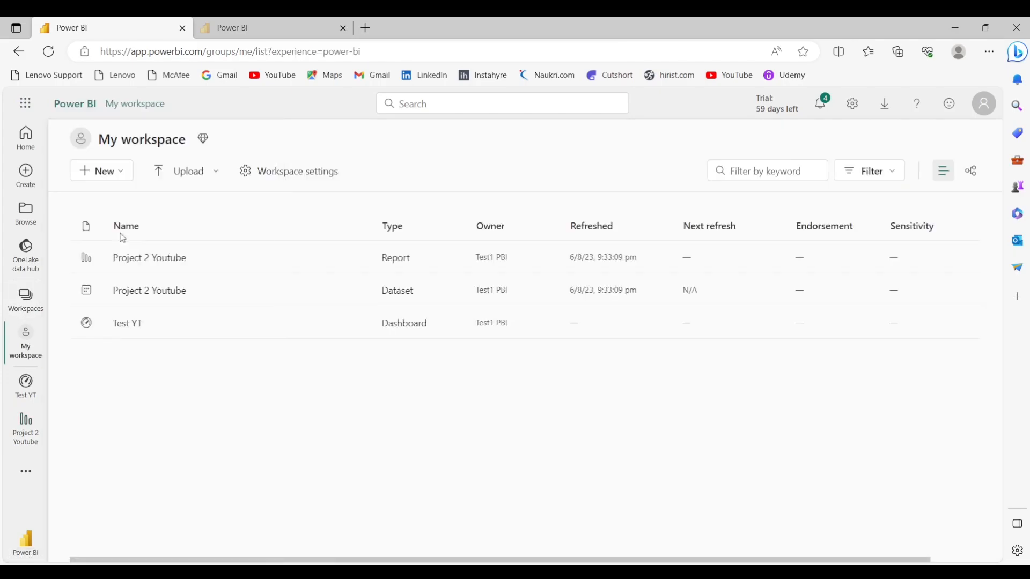
{"action": "left_click", "coordinate": [131, 324]}
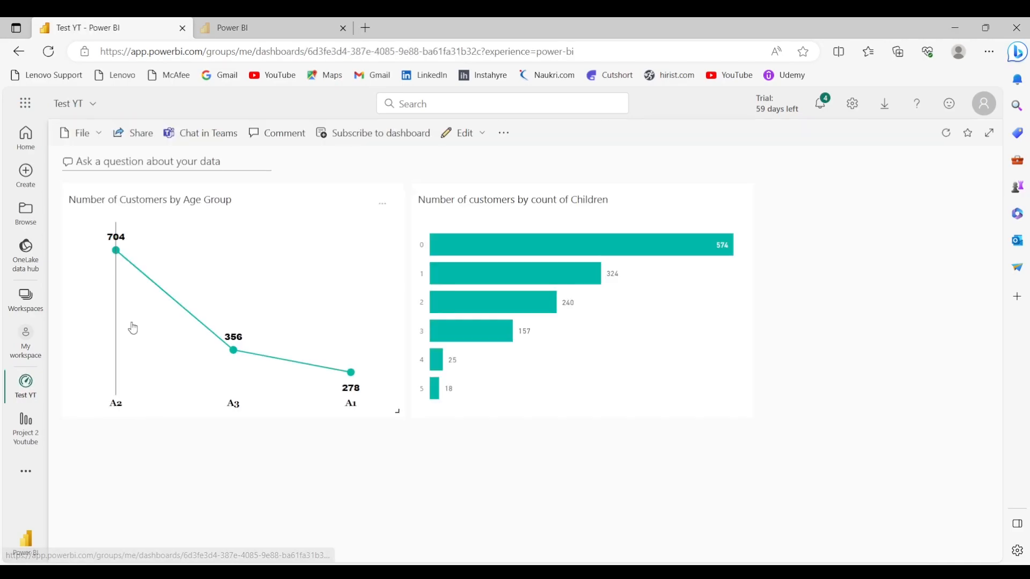
- Open the source report from the age group tile, pin Page 2's table to the Test YT dashboard and open the dashboard
{"action": "left_click", "coordinate": [354, 380]}
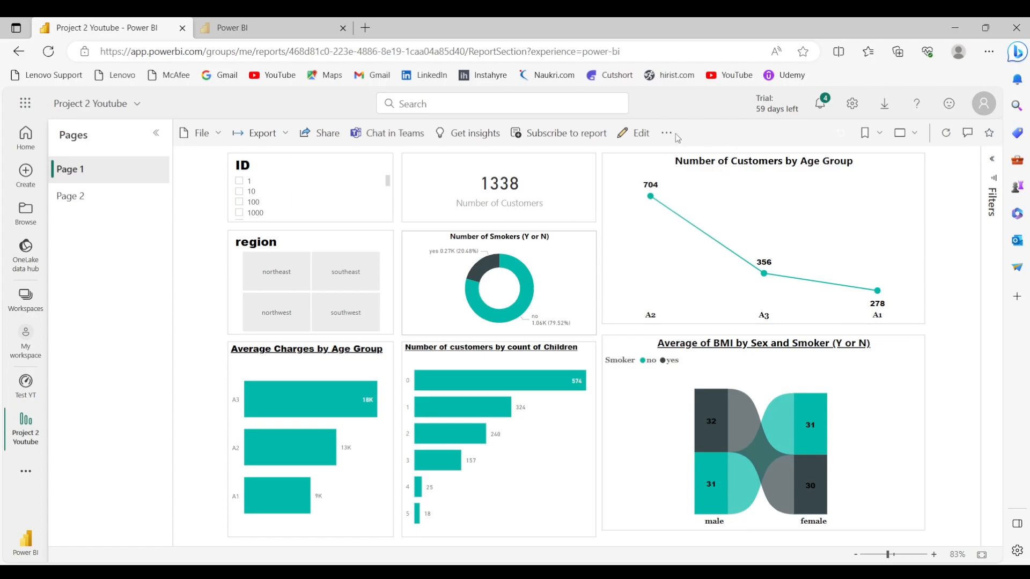
{"action": "left_click", "coordinate": [636, 134]}
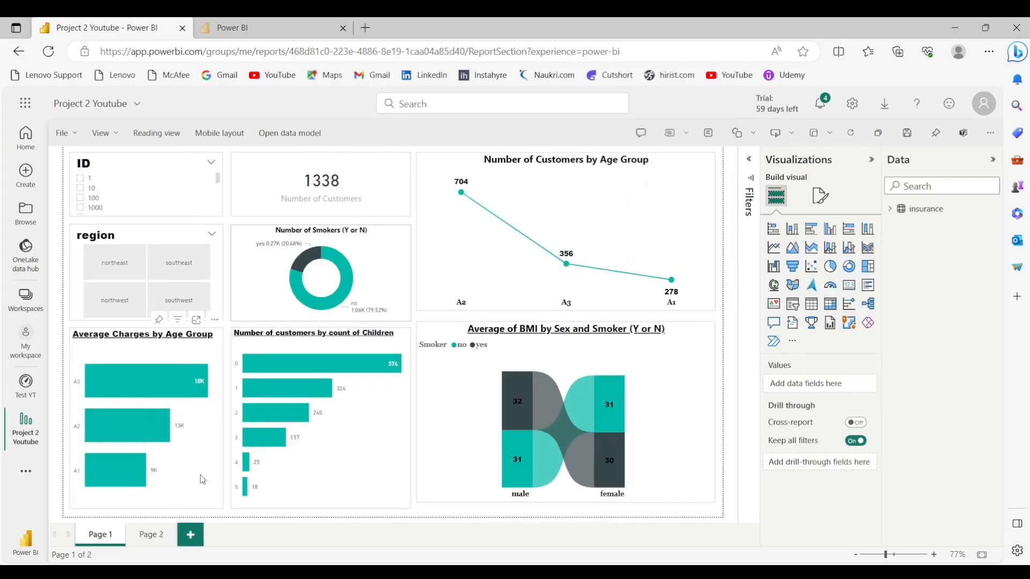
{"action": "left_click", "coordinate": [151, 543]}
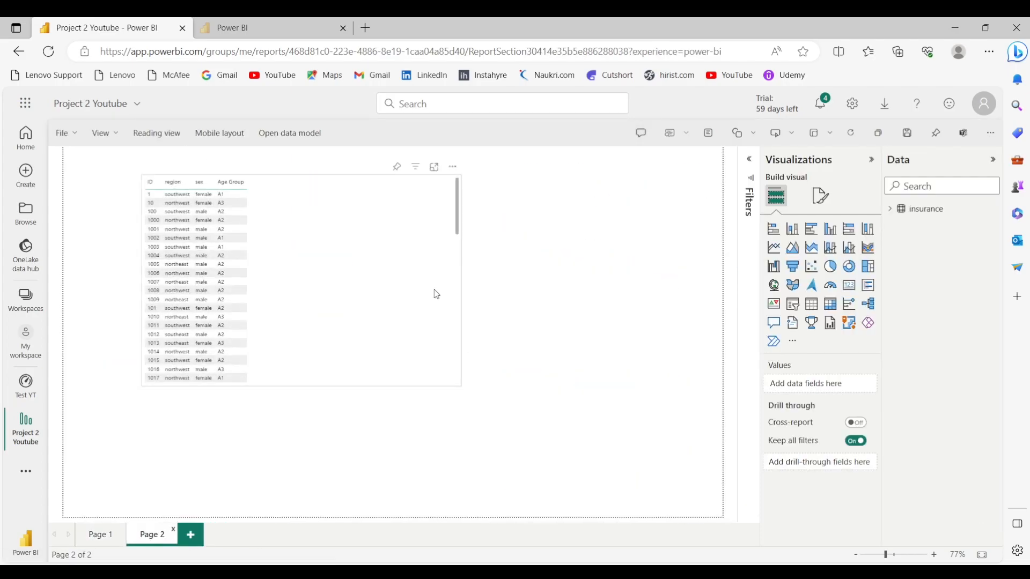
{"action": "left_click", "coordinate": [375, 303]}
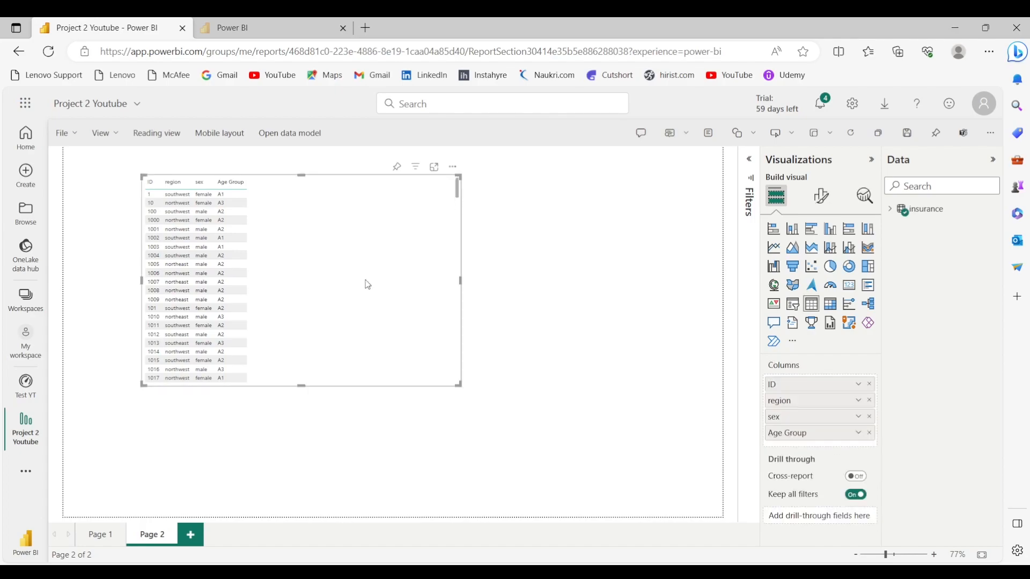
{"action": "left_click", "coordinate": [397, 169]}
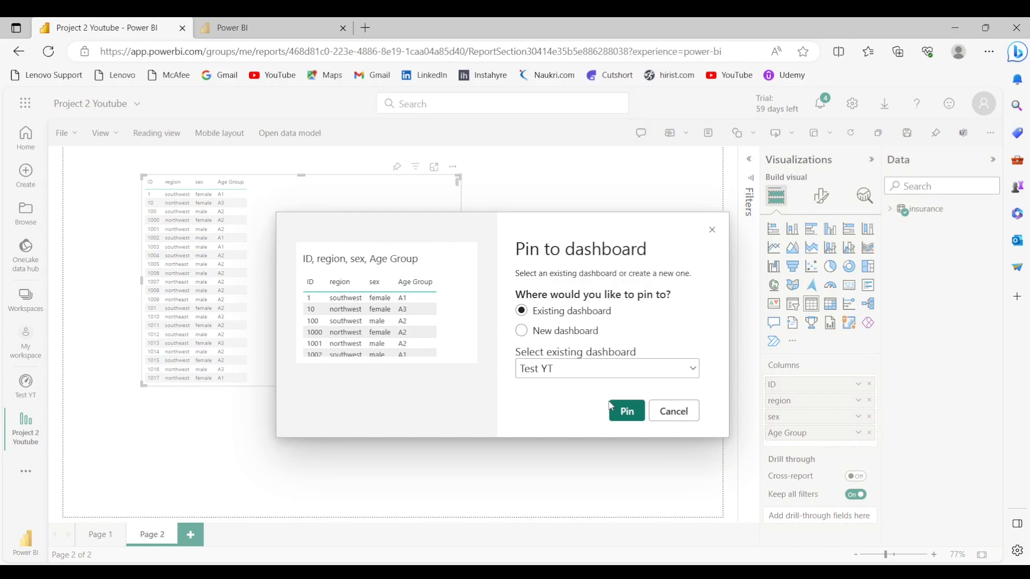
{"action": "left_click", "coordinate": [631, 417]}
{"action": "left_click", "coordinate": [924, 221]}
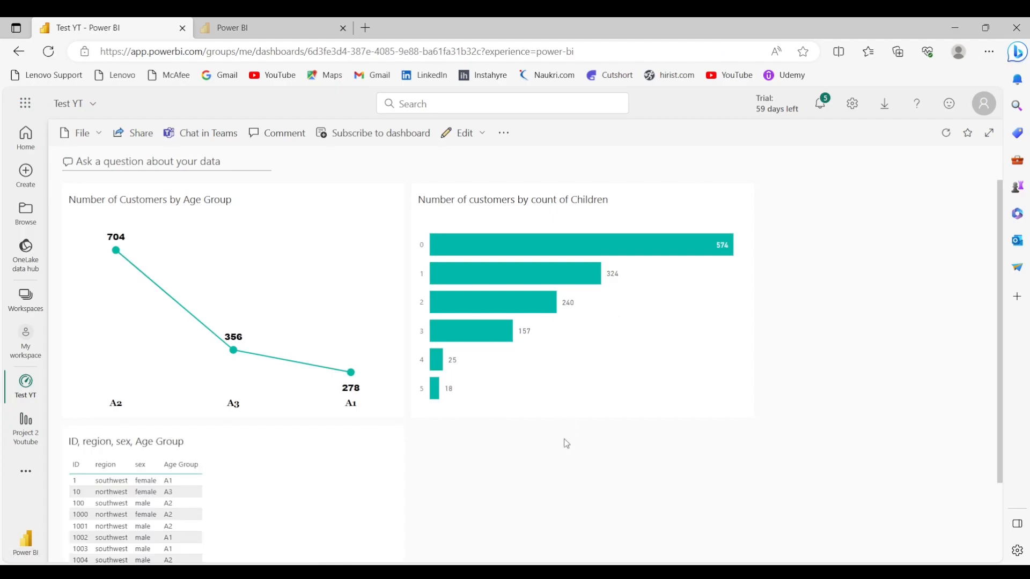
- Shrink the Number of customers by count of Children tile to about half its width and height
{"action": "scroll", "coordinate": [561, 464], "scroll_direction": "down", "scroll_amount": 2}
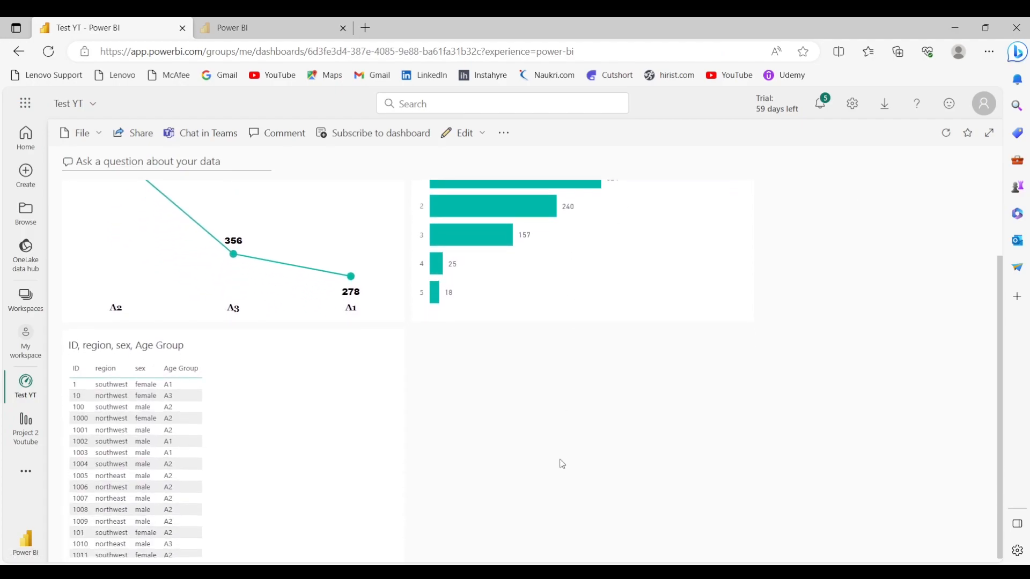
{"action": "scroll", "coordinate": [584, 462], "scroll_direction": "up", "scroll_amount": 2}
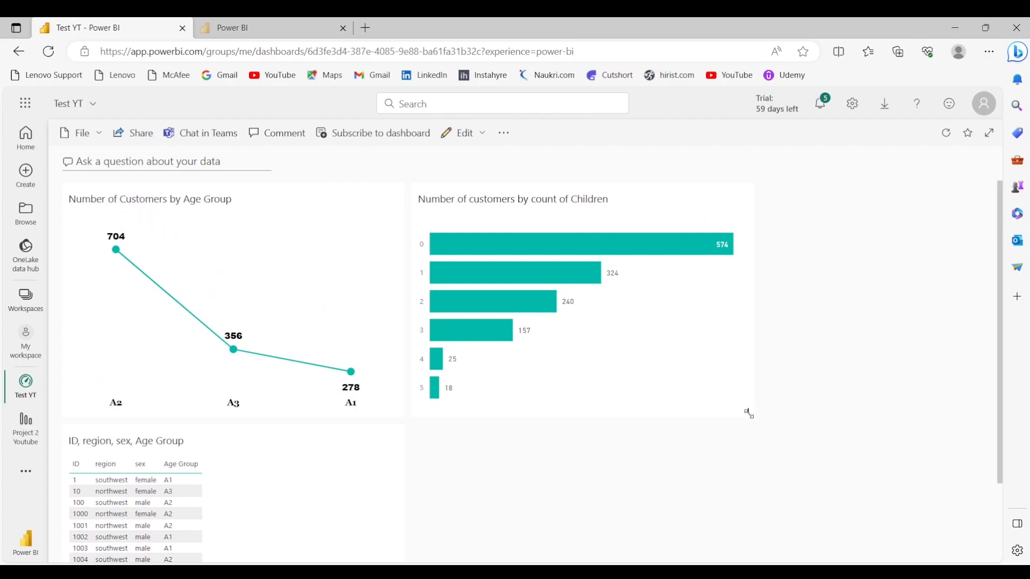
{"action": "left_click_drag", "start_coordinate": [746, 412], "coordinate": [579, 297]}
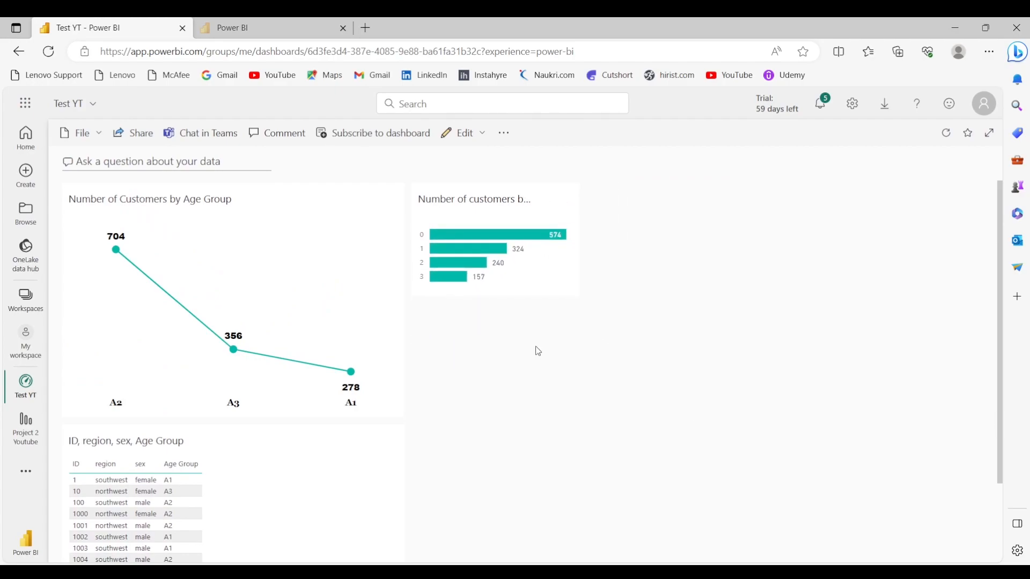
{"action": "left_click", "coordinate": [366, 324]}
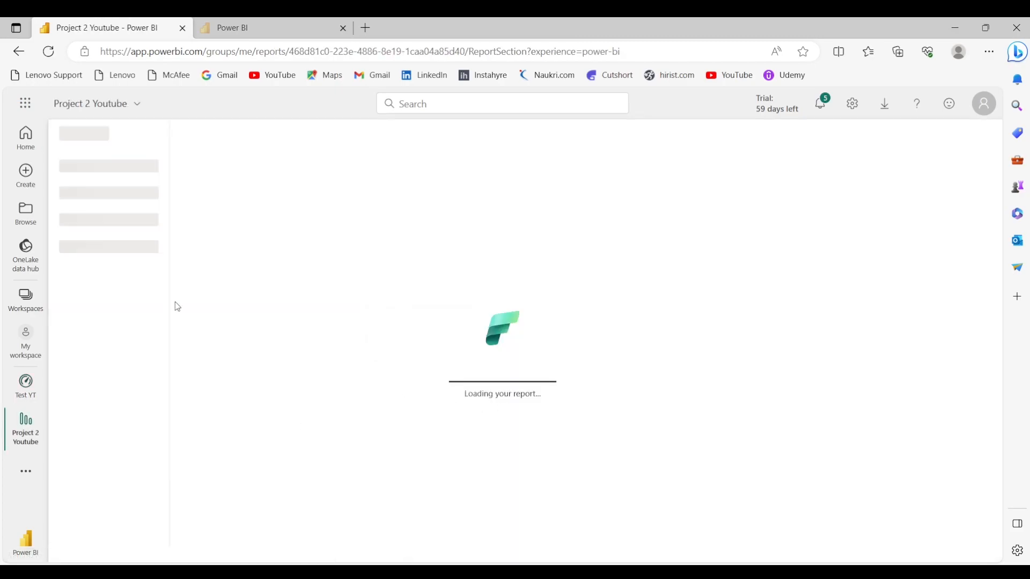
{"action": "left_click", "coordinate": [28, 303]}
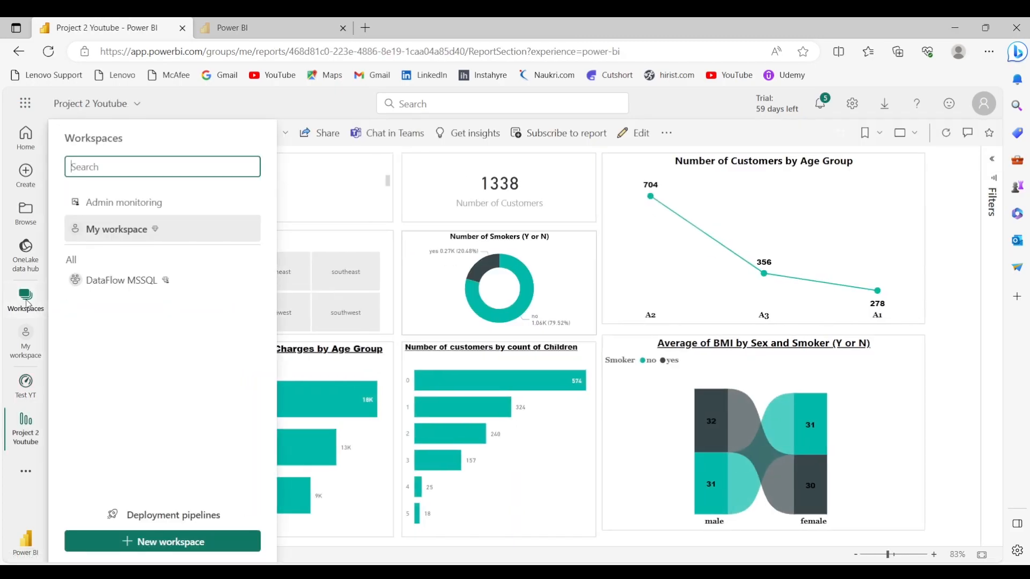
{"action": "left_click", "coordinate": [107, 230]}
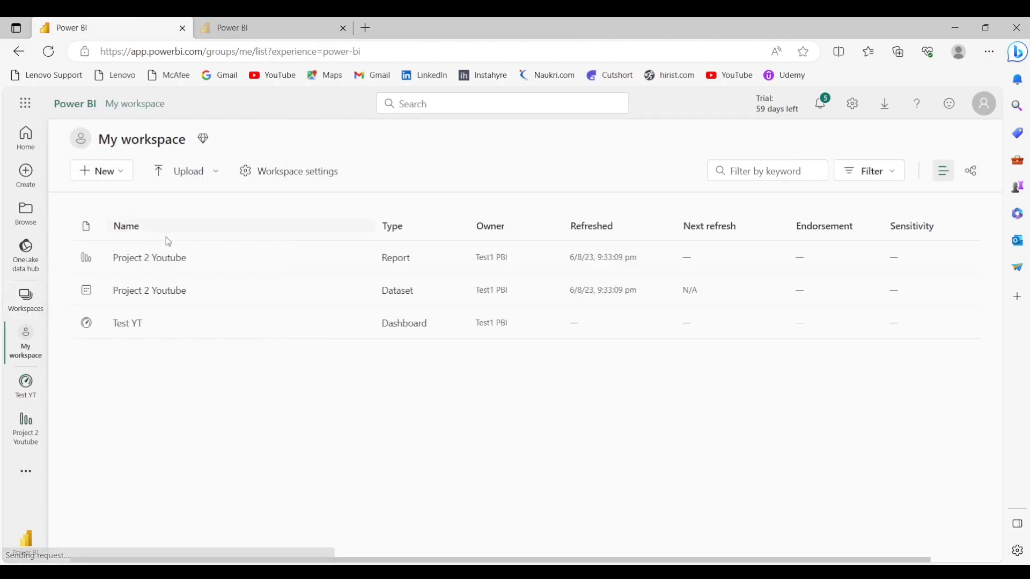
{"action": "left_click", "coordinate": [128, 325]}
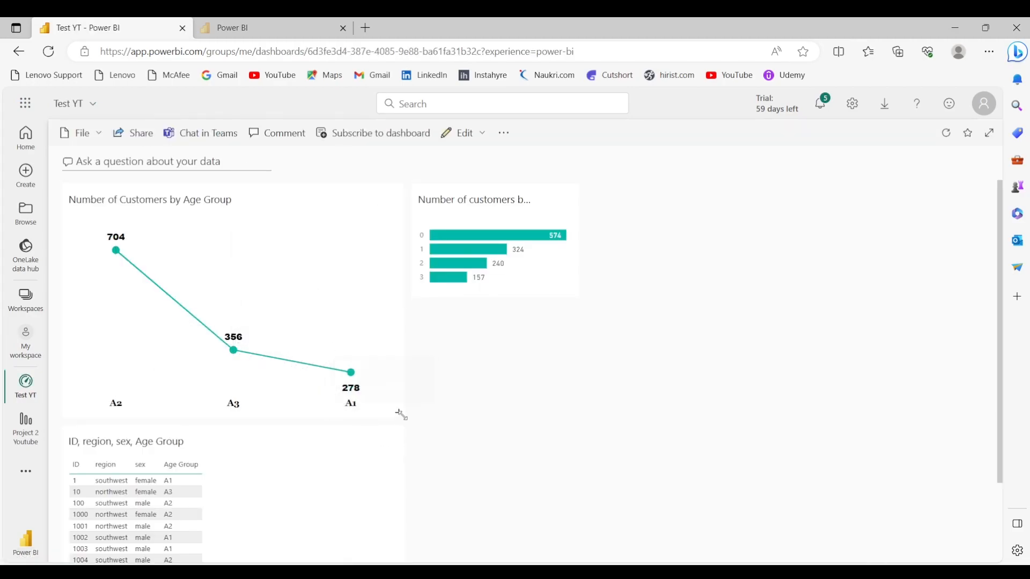
- Shrink the Number of Customers by Age Group tile to about half its height
{"action": "left_click_drag", "start_coordinate": [397, 413], "coordinate": [398, 290]}
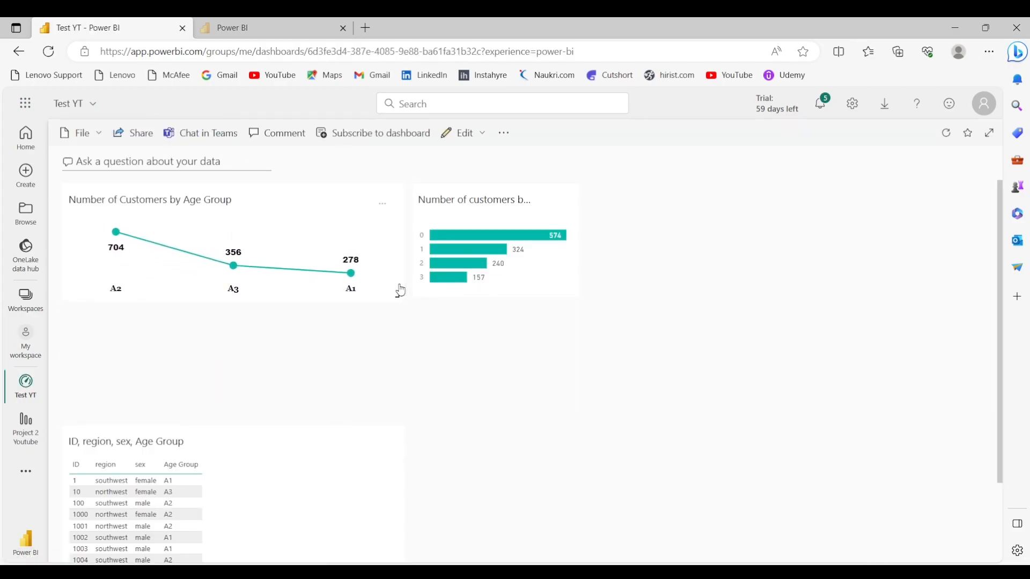
{"action": "left_click_drag", "start_coordinate": [354, 478], "coordinate": [363, 376]}
{"action": "left_click", "coordinate": [497, 466]}
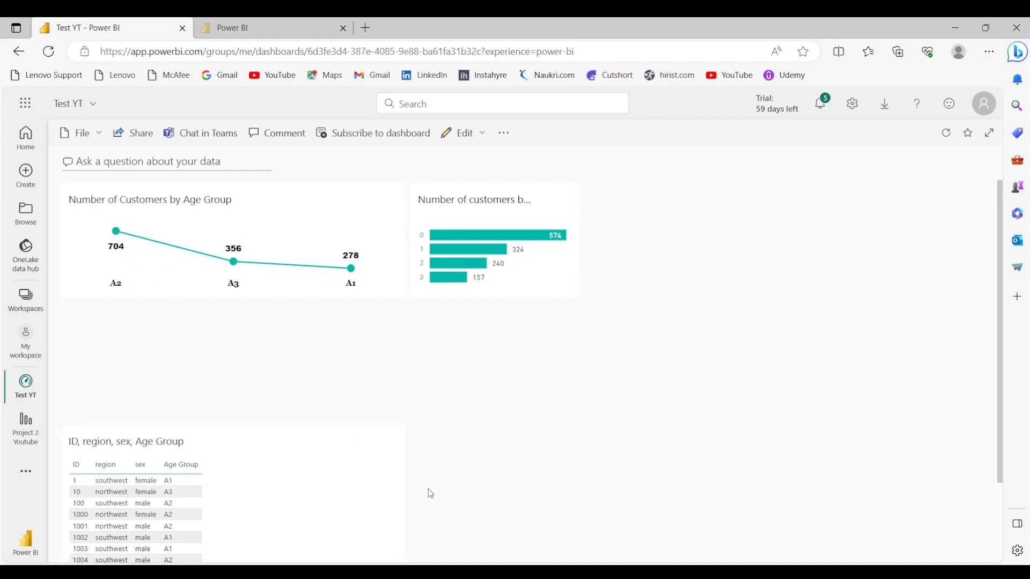
- Move the ID, region, sex, Age Group table tile directly beneath the age group chart and narrow it to about half its width
{"action": "left_click_drag", "start_coordinate": [237, 436], "coordinate": [237, 328]}
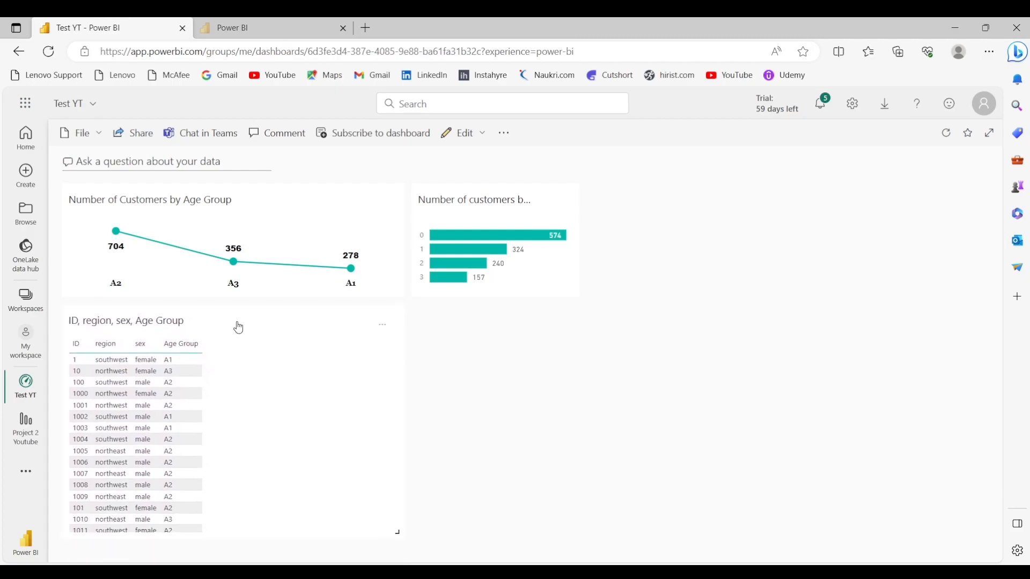
{"action": "left_click_drag", "start_coordinate": [400, 535], "coordinate": [218, 538]}
- Open the Project 2 Youtube report from My workspace in edit mode
{"action": "left_click", "coordinate": [33, 306]}
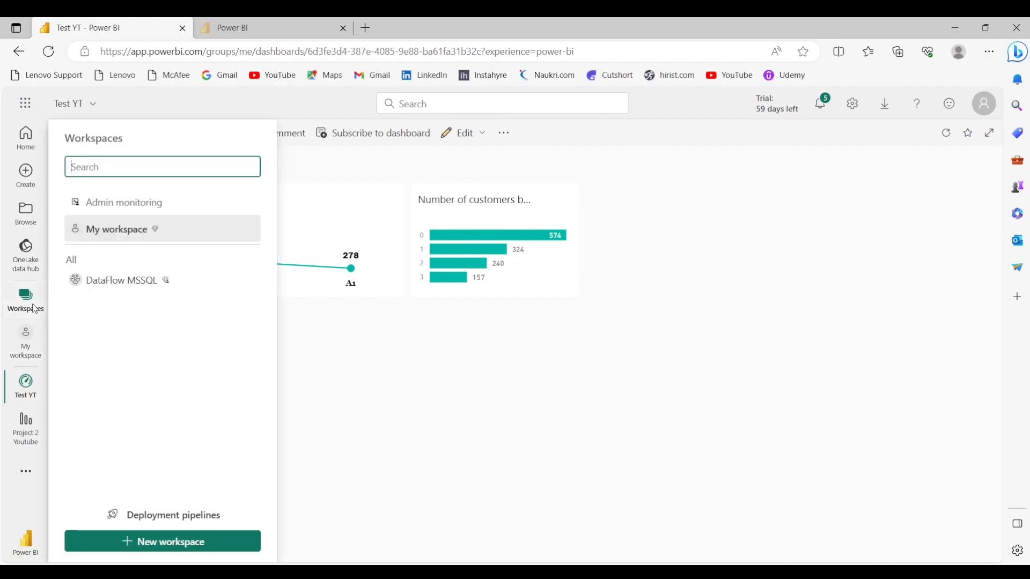
{"action": "left_click", "coordinate": [176, 228]}
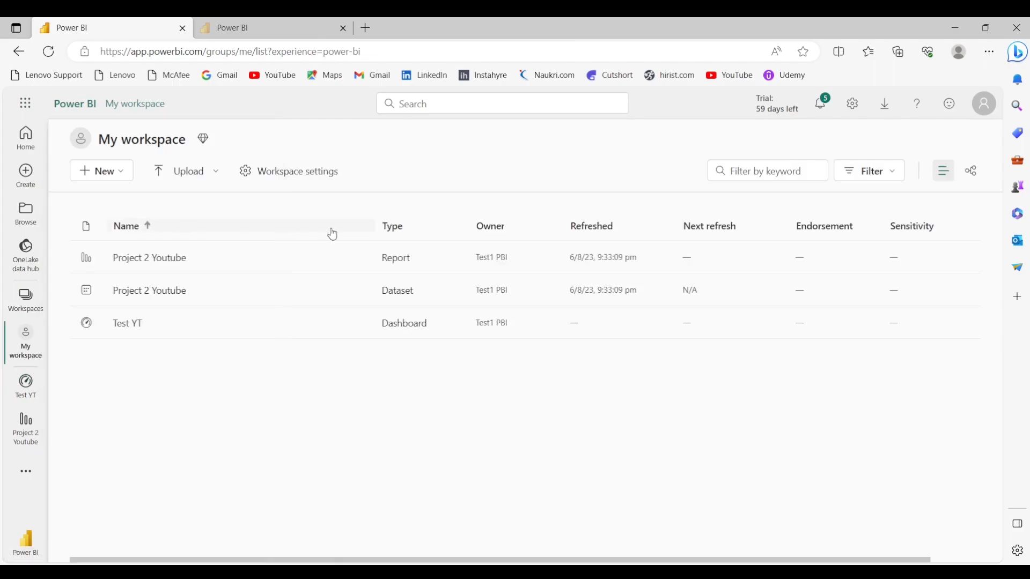
{"action": "left_click", "coordinate": [144, 259]}
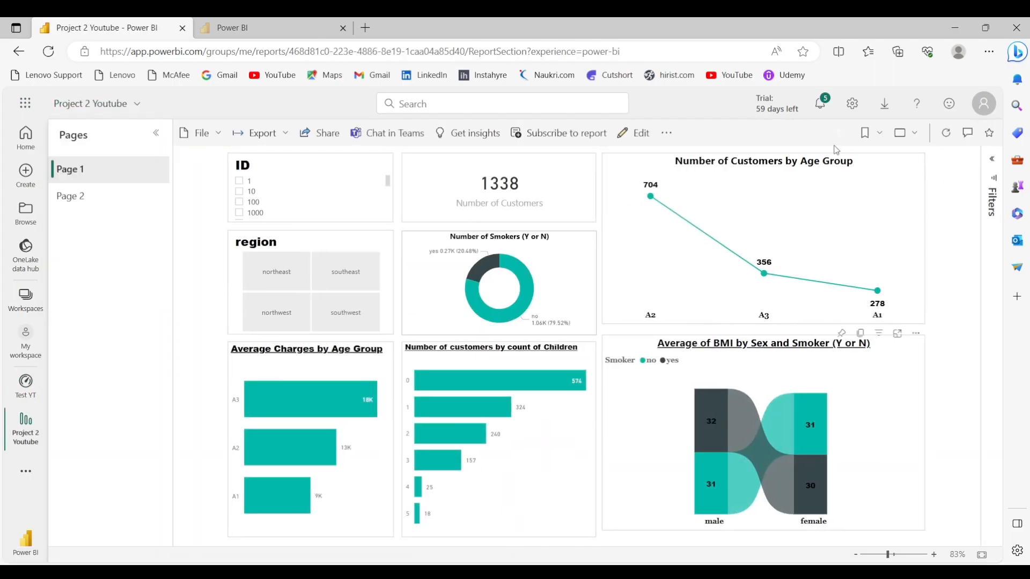
{"action": "left_click", "coordinate": [638, 133]}
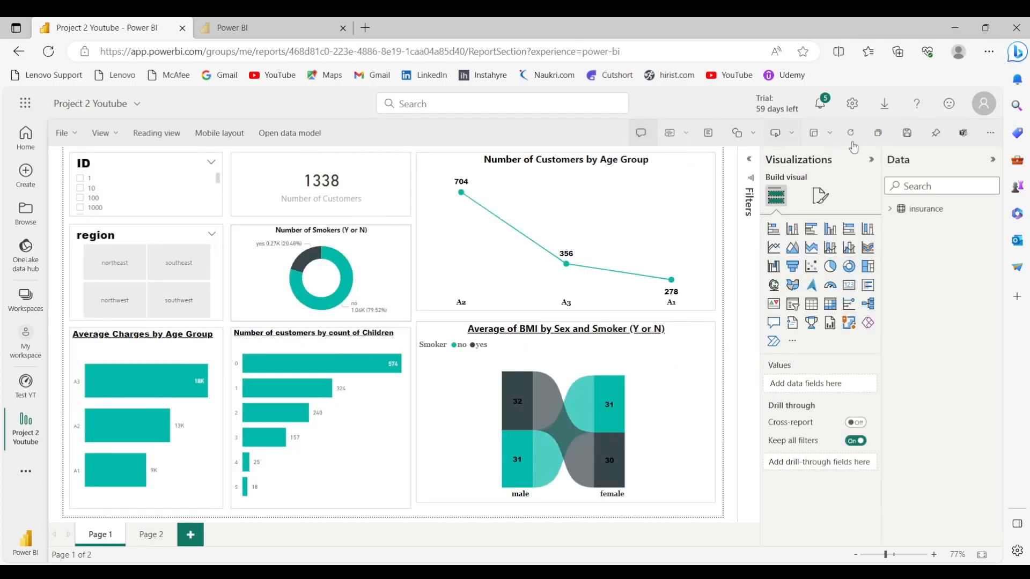
- Pin the whole of Page 1 live to the existing Test YT dashboard and open the dashboard
{"action": "left_click", "coordinate": [937, 136]}
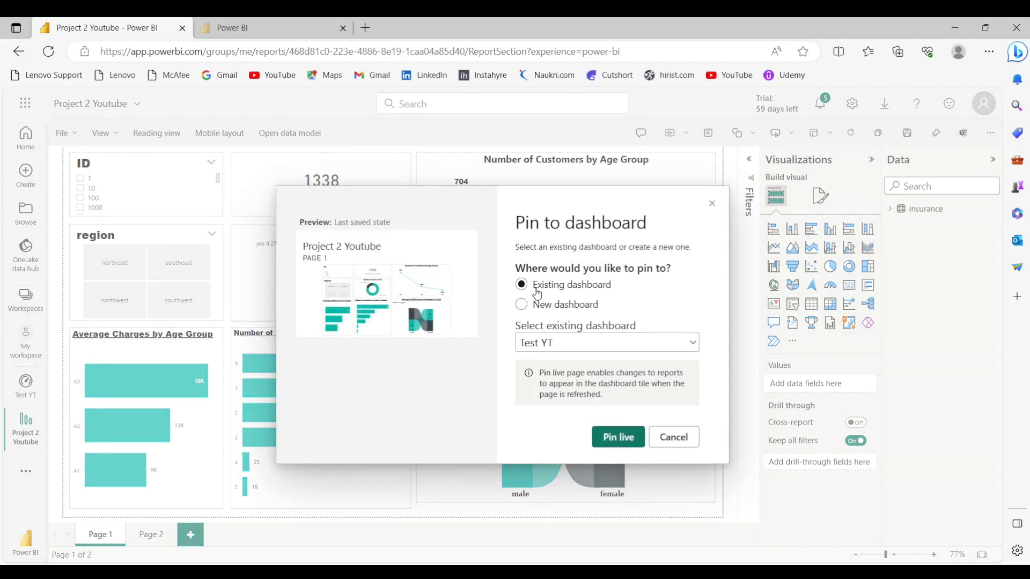
{"action": "left_click", "coordinate": [616, 444]}
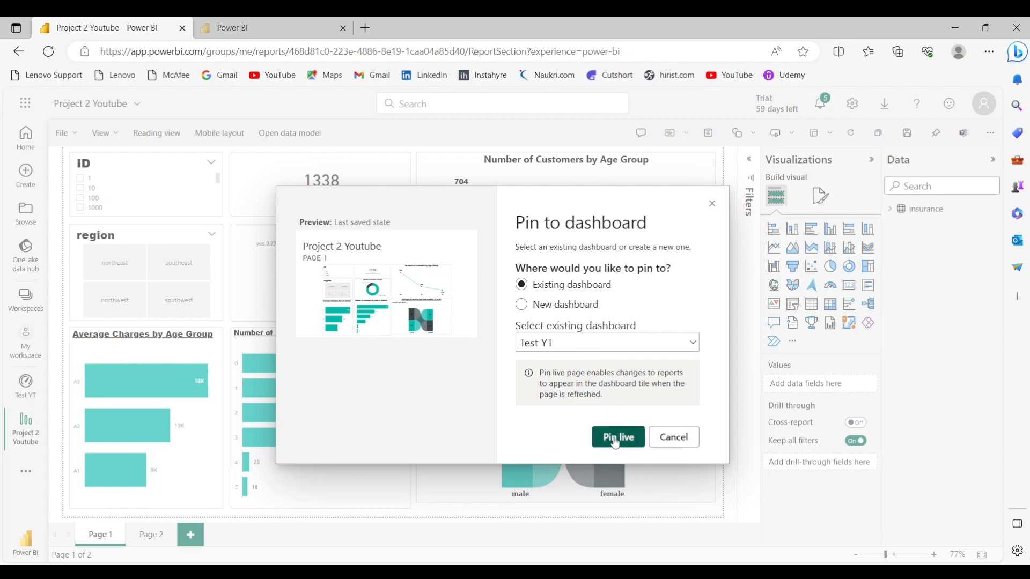
{"action": "left_click", "coordinate": [910, 215]}
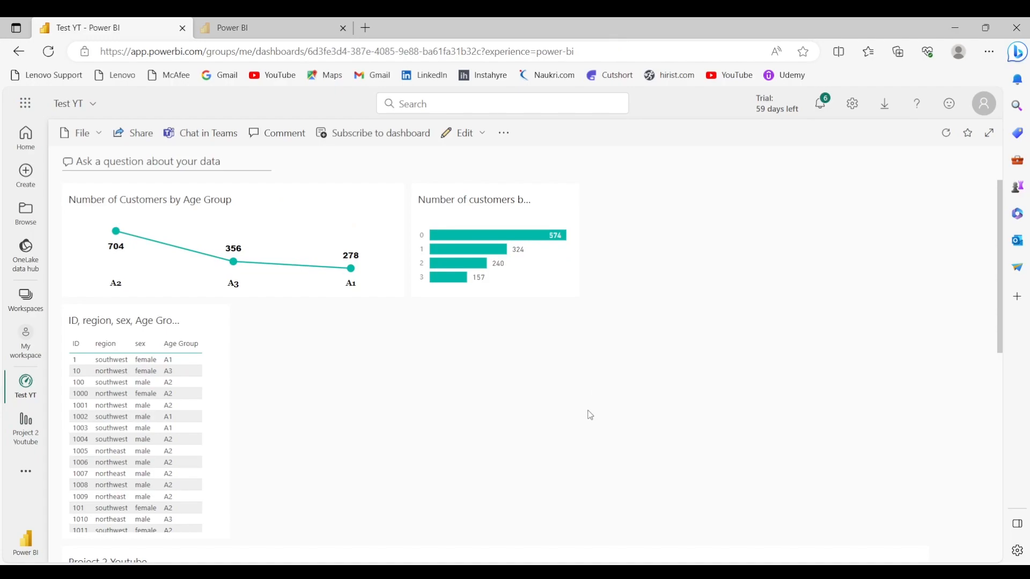
- Shrink the Project 2 Youtube page tile and place it directly beneath the Number of customers by count of Children tile
{"action": "scroll", "coordinate": [590, 416], "scroll_direction": "down", "scroll_amount": 9}
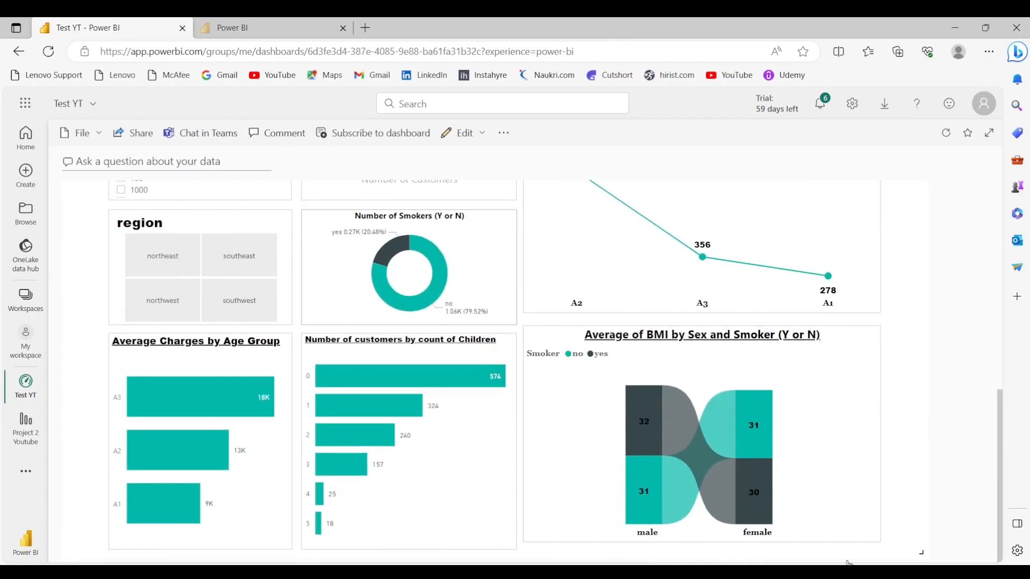
{"action": "left_click_drag", "start_coordinate": [921, 552], "coordinate": [508, 359]}
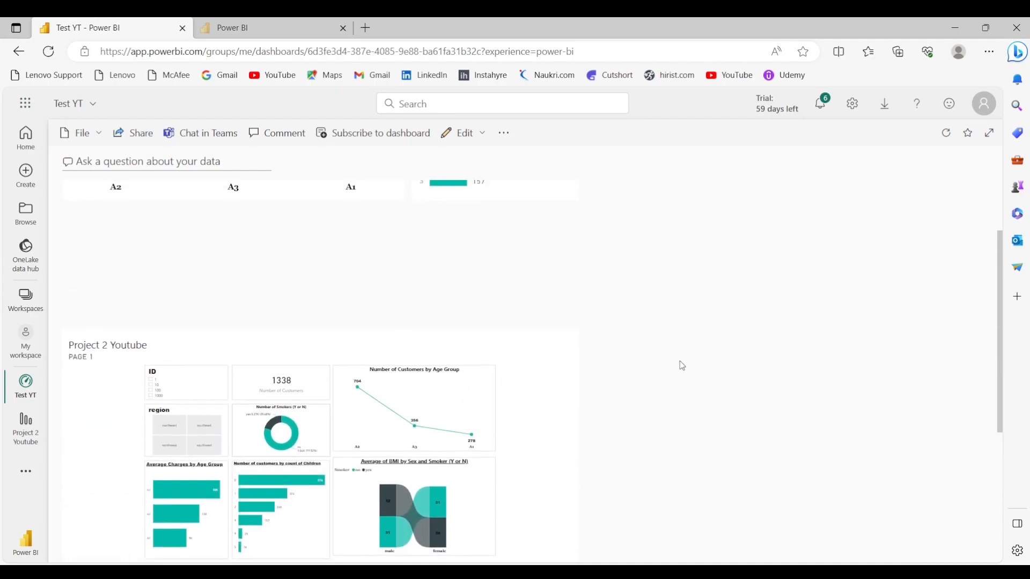
{"action": "left_click_drag", "start_coordinate": [461, 355], "coordinate": [833, 229]}
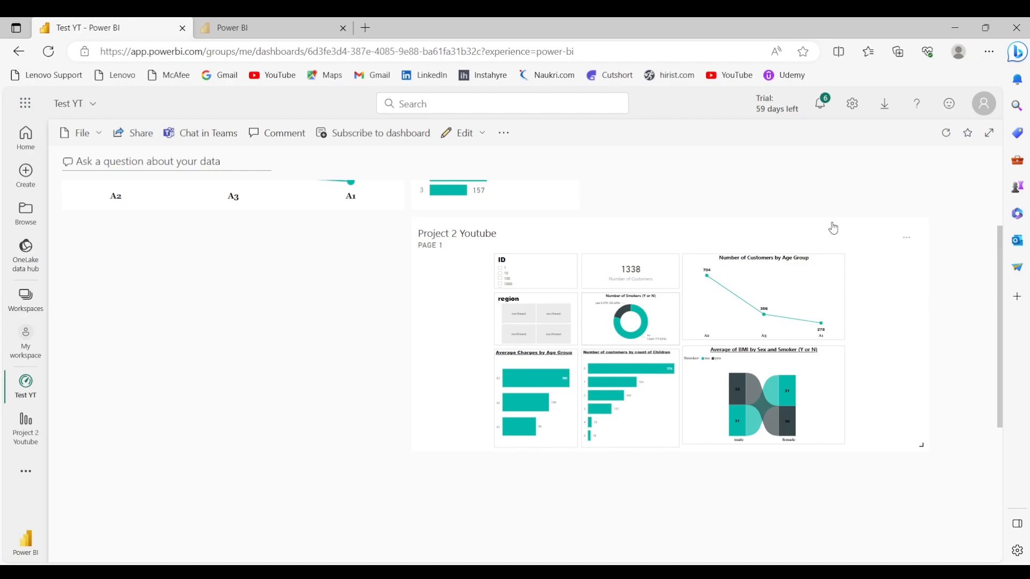
- Move the ID, region, sex, Age Group table tile above the Number of Customers by Age Group tile and stretch it wider
{"action": "scroll", "coordinate": [279, 389], "scroll_direction": "down", "scroll_amount": 3}
{"action": "left_click_drag", "start_coordinate": [186, 460], "coordinate": [187, 202]}
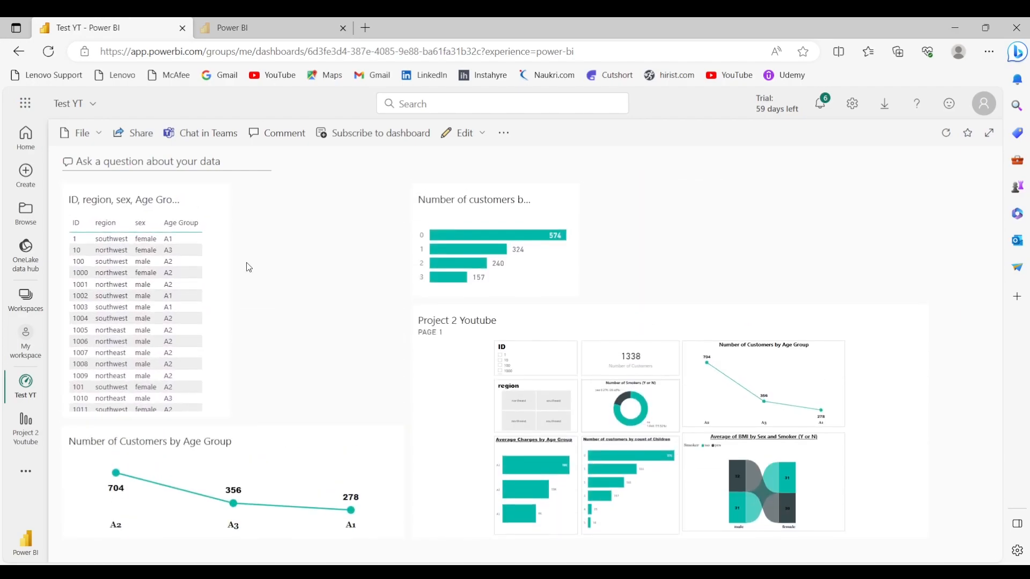
{"action": "left_click_drag", "start_coordinate": [225, 412], "coordinate": [303, 416]}
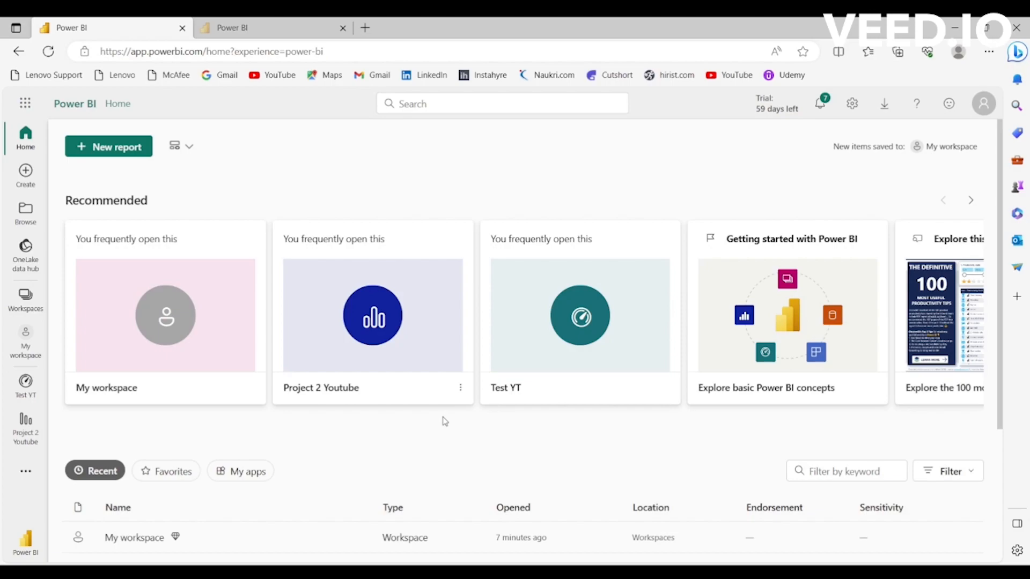
- Open the scheduled refresh settings of the Project 2 Youtube dataset from My workspace
{"action": "left_click", "coordinate": [28, 300]}
{"action": "left_click", "coordinate": [195, 234]}
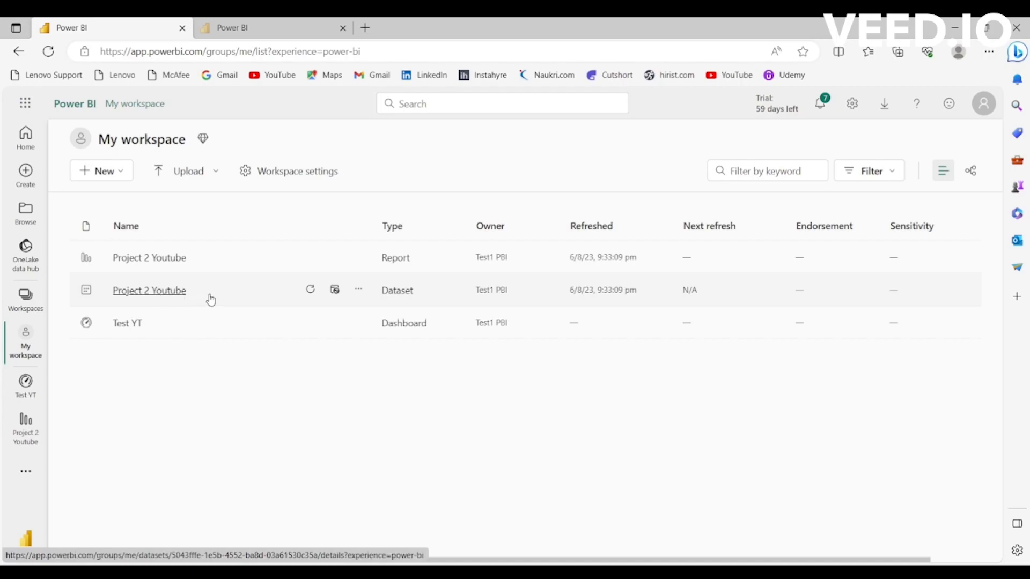
{"action": "left_click", "coordinate": [335, 291]}
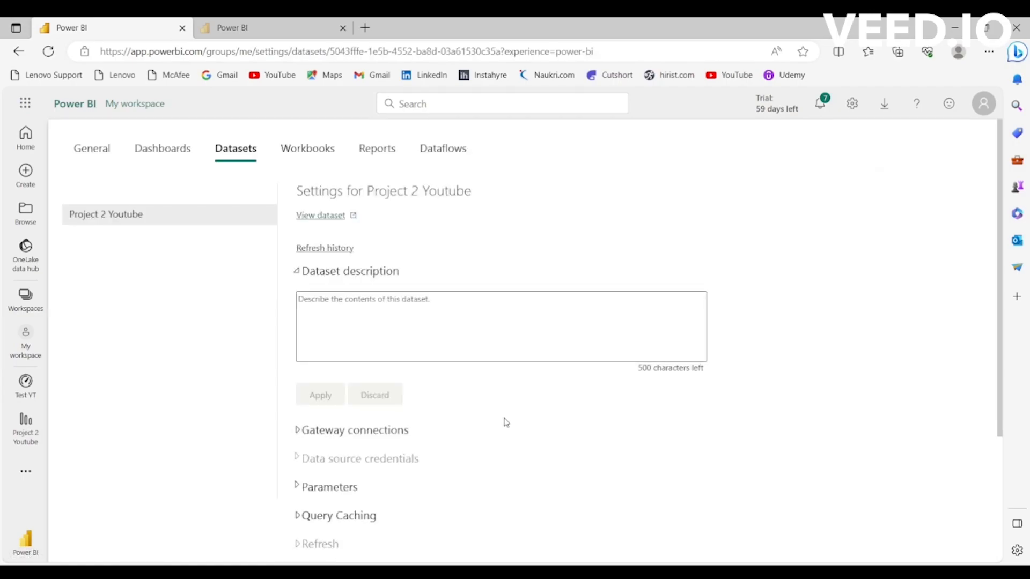
- Expand the dataset's gateway connections and download the On-premises data gateway (personal mode) installer
{"action": "scroll", "coordinate": [504, 422], "scroll_direction": "down", "scroll_amount": 3}
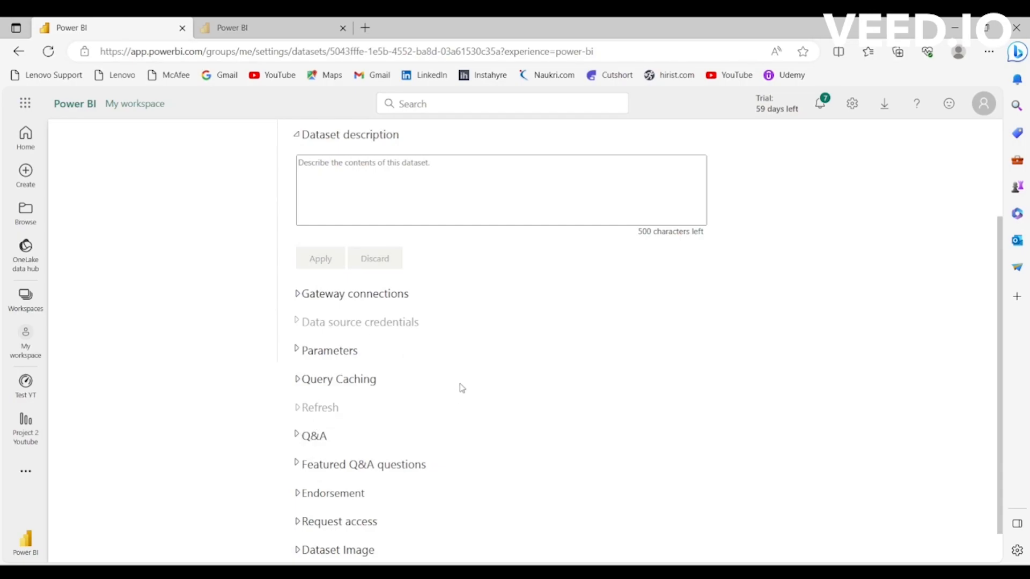
{"action": "left_click", "coordinate": [299, 294]}
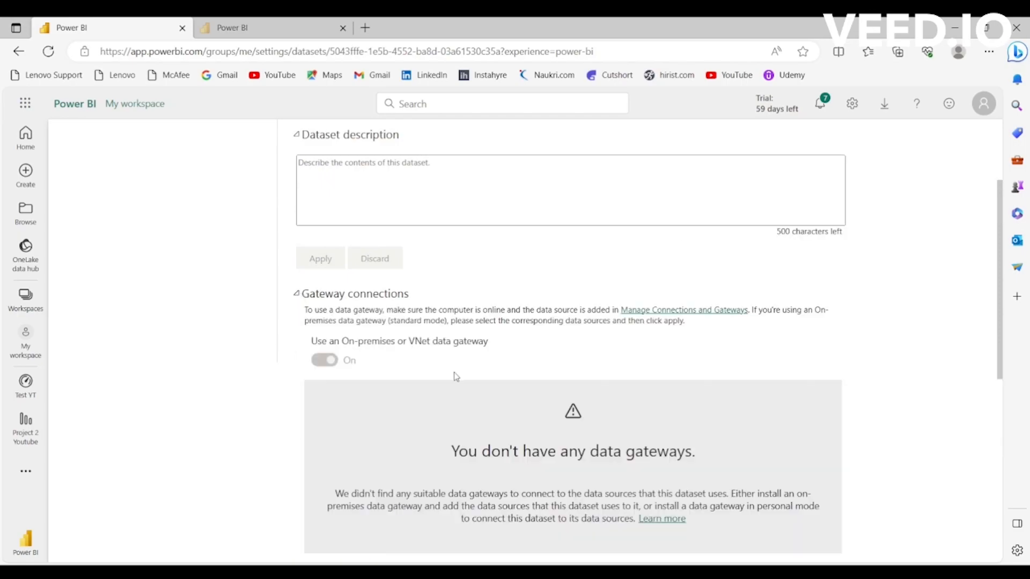
{"action": "scroll", "coordinate": [456, 377], "scroll_direction": "down", "scroll_amount": 2}
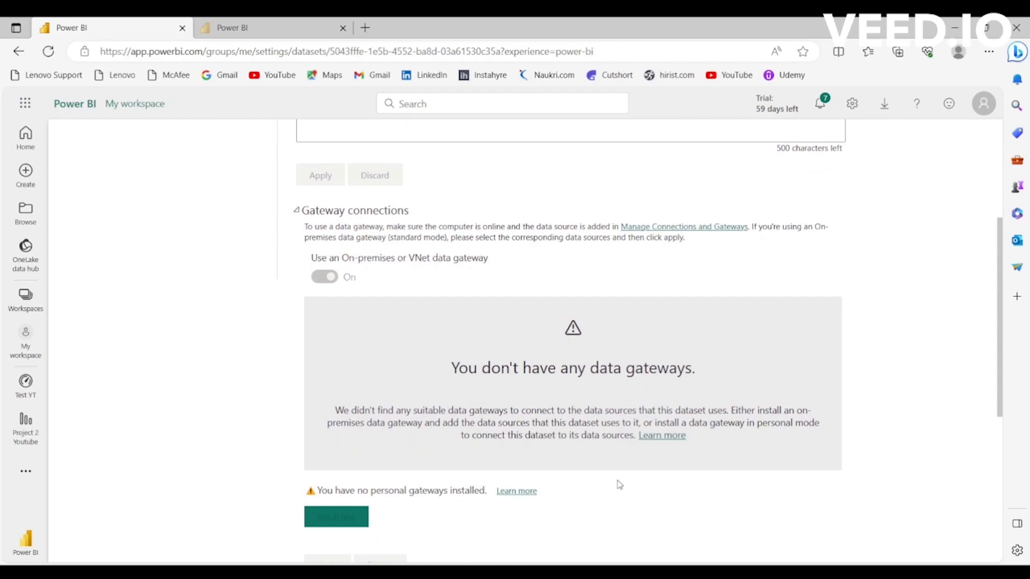
{"action": "scroll", "coordinate": [619, 484], "scroll_direction": "down", "scroll_amount": 1}
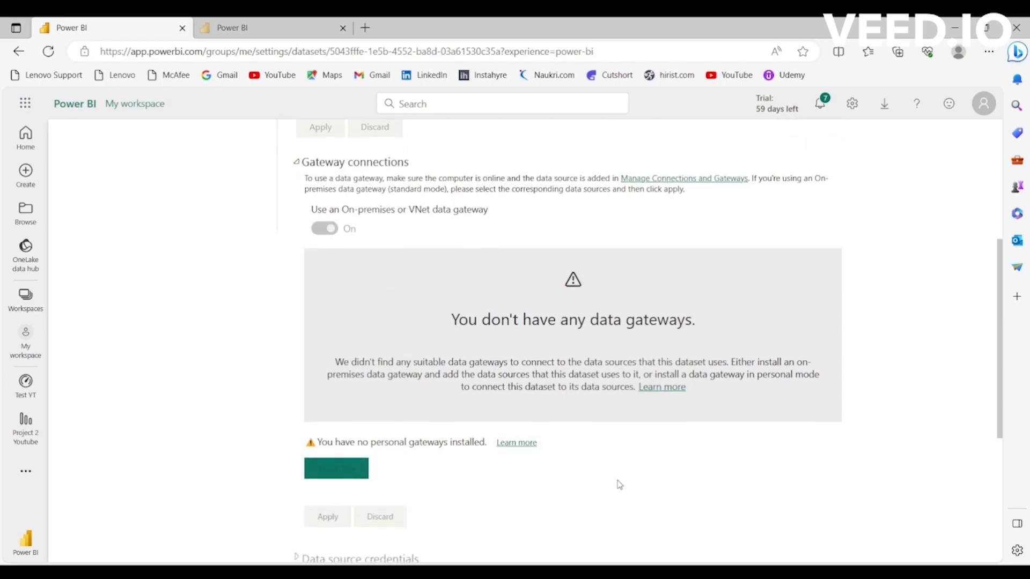
{"action": "left_click", "coordinate": [348, 476]}
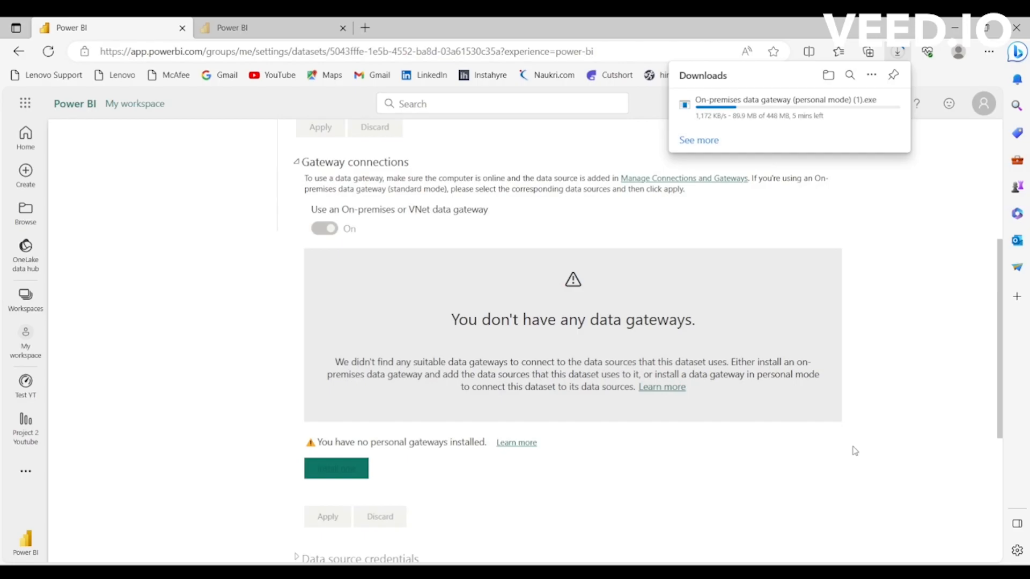
{"action": "scroll", "coordinate": [777, 467], "scroll_direction": "up", "scroll_amount": 5}
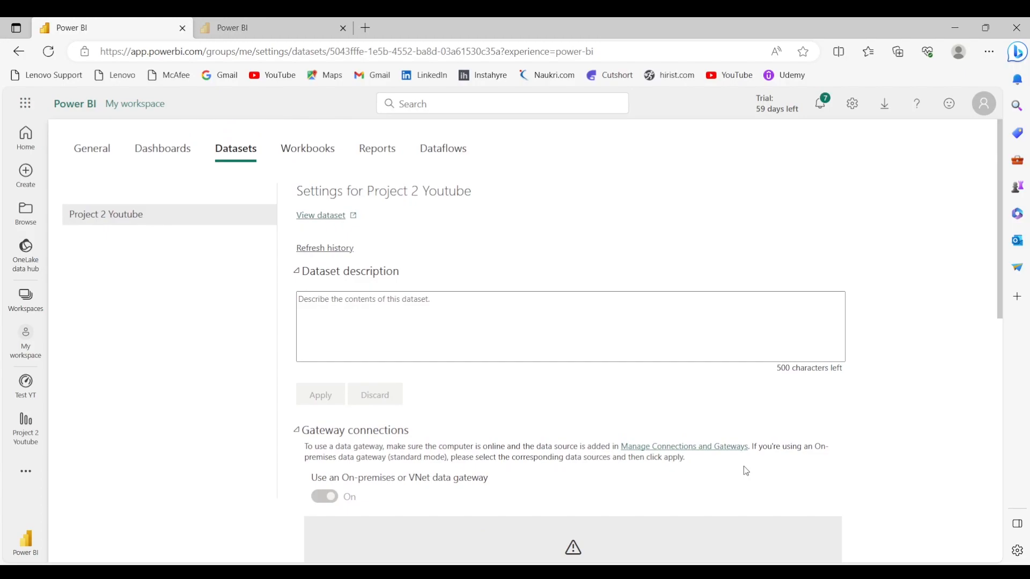
- Launch the On-premises data gateway installer from the desktop, accept the terms of use and install it to the default folder
{"action": "left_click", "coordinate": [955, 27]}
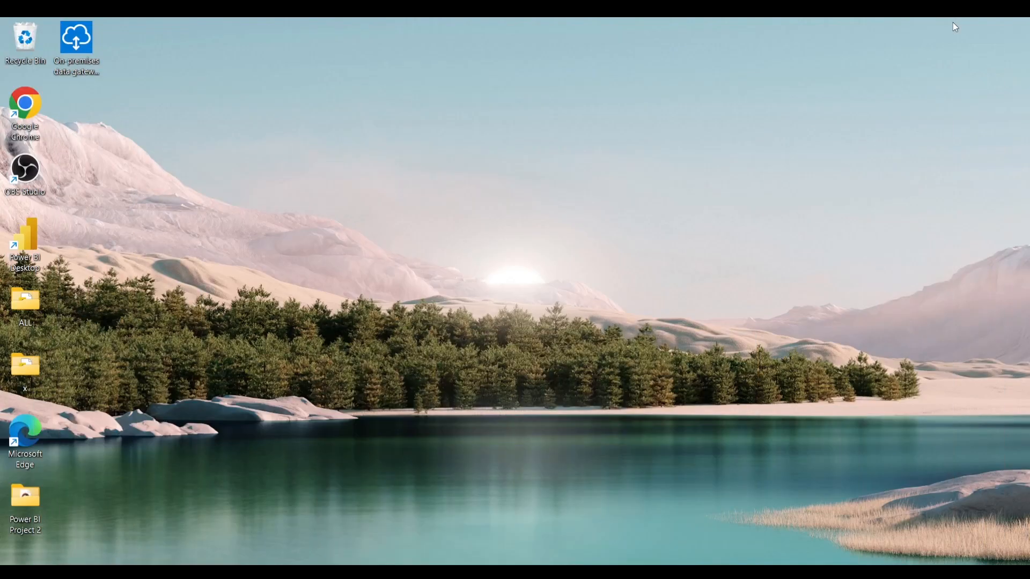
{"action": "double_click", "coordinate": [85, 65]}
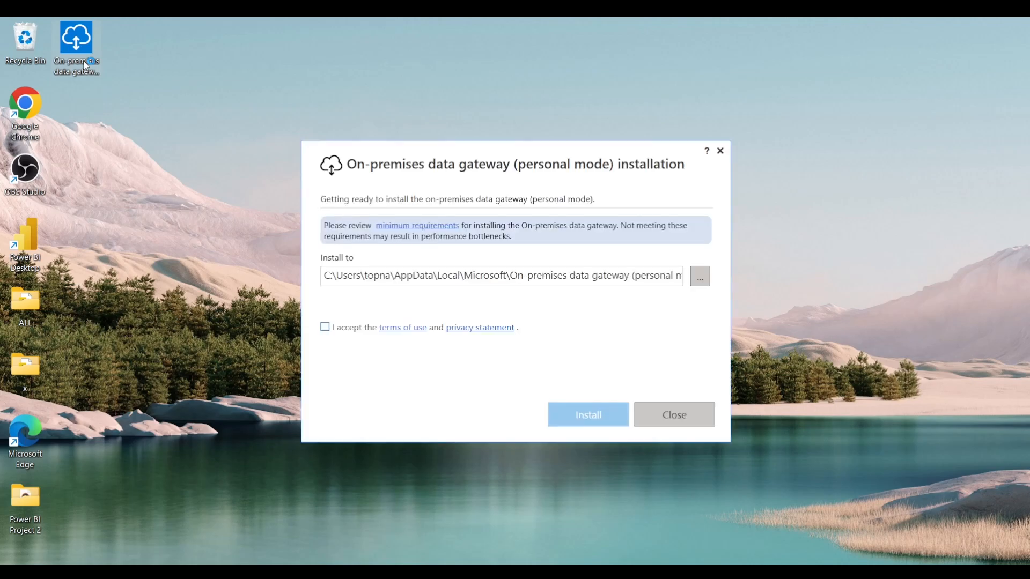
{"action": "left_click", "coordinate": [324, 328]}
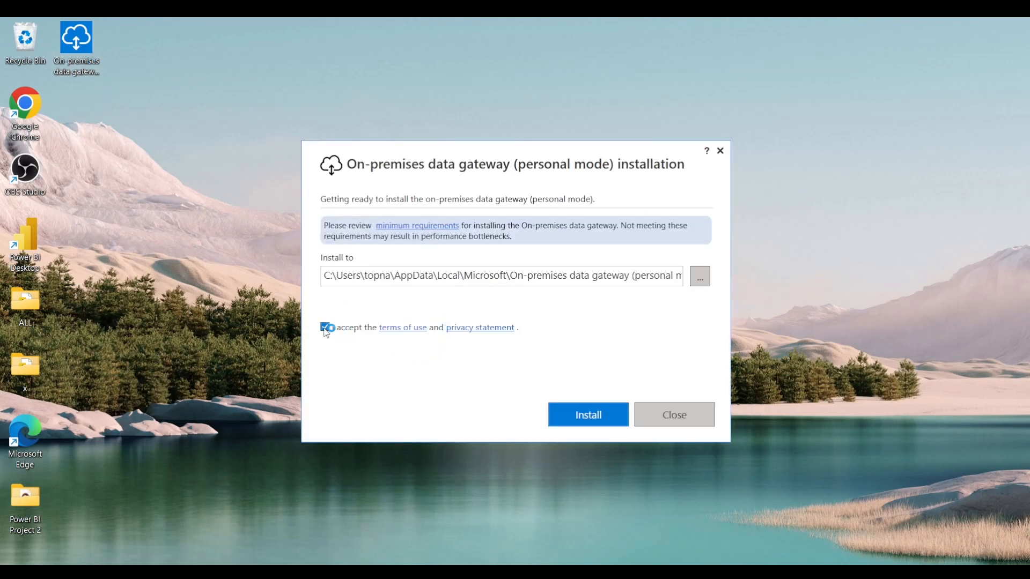
{"action": "left_click", "coordinate": [583, 418]}
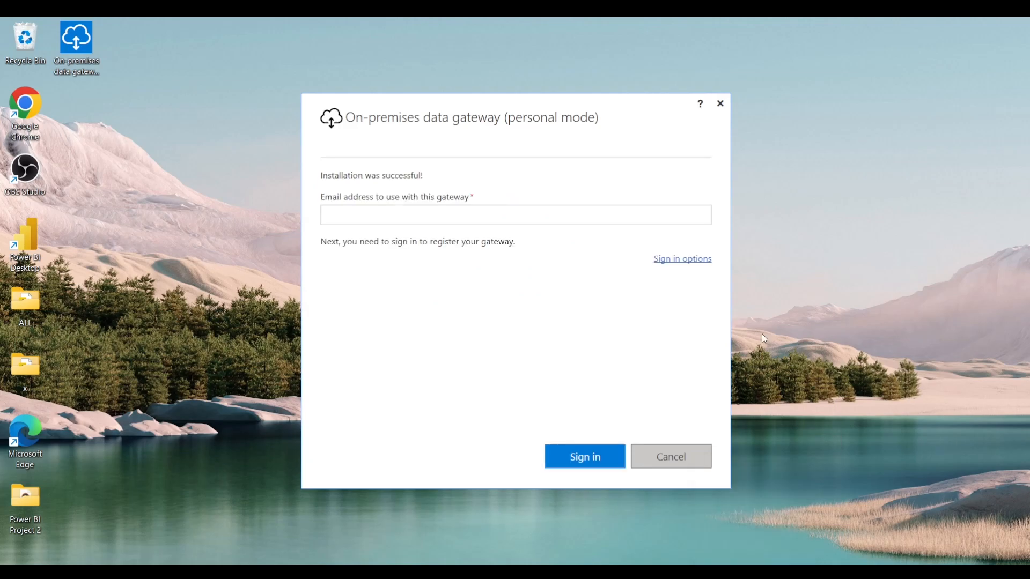
- Enter the account's e-mail address for the gateway and start signing in to register it
{"action": "left_click", "coordinate": [512, 222]}
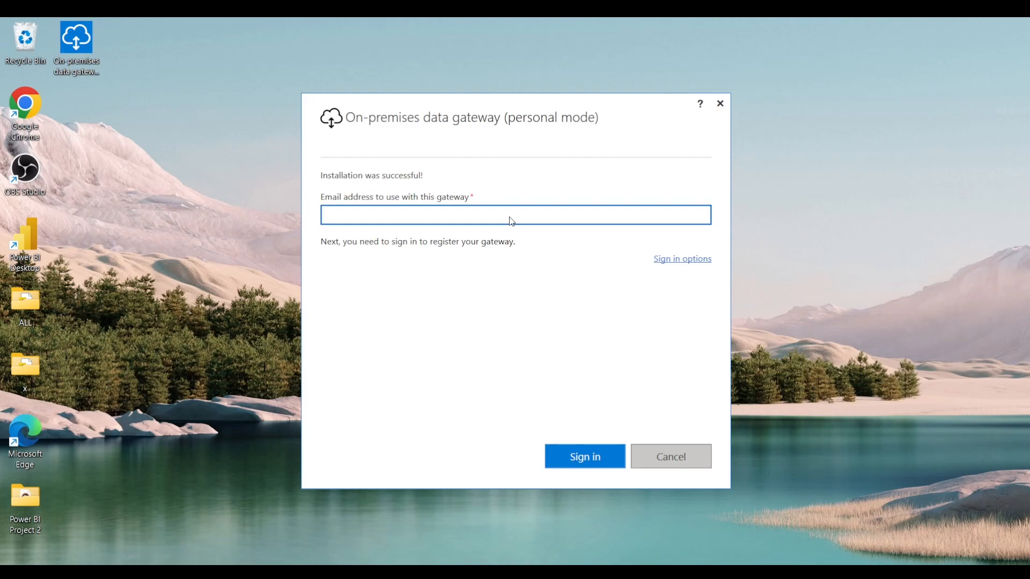
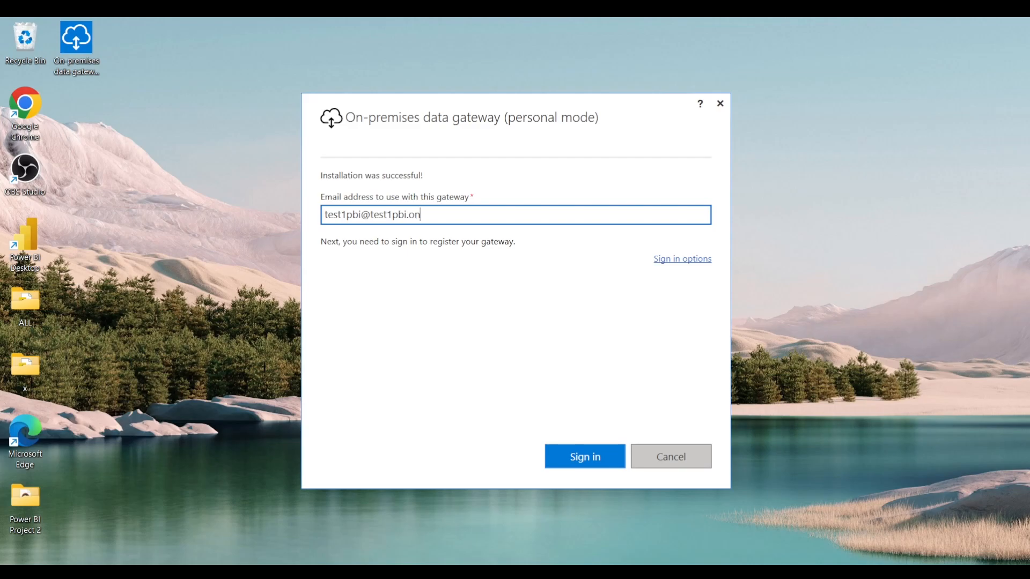
{"action": "left_click", "coordinate": [595, 456]}
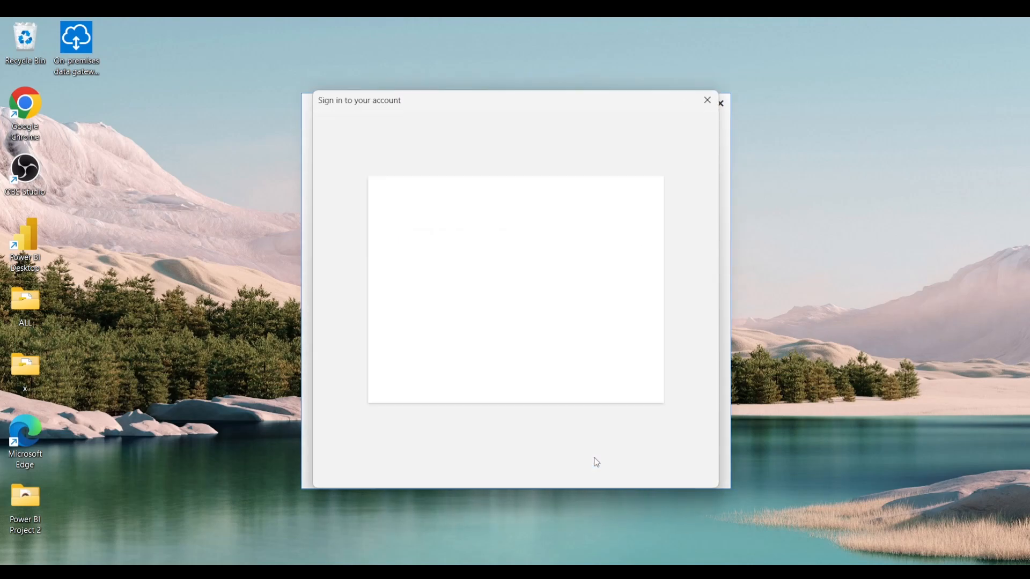
- Enter the account password and submit the Microsoft sign-in
{"action": "left_click", "coordinate": [502, 301]}
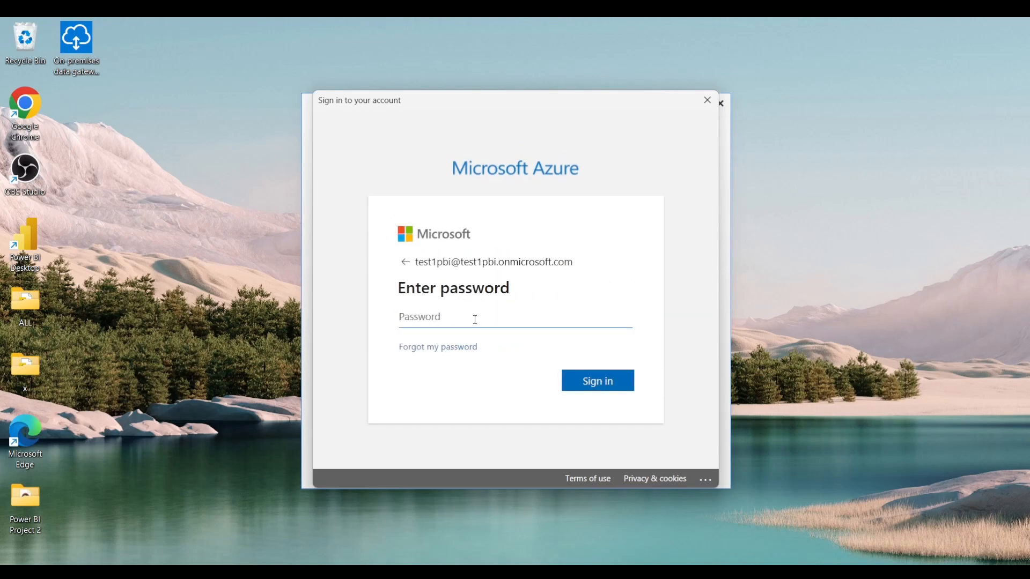
{"action": "key", "text": "Caps_Lock"}
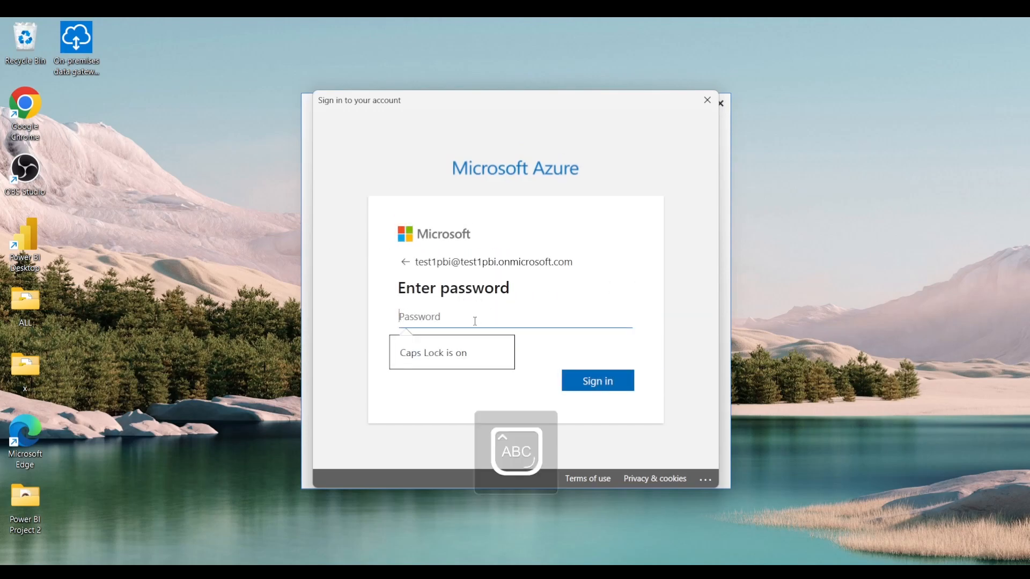
{"action": "type", "text": "••••••••••••"}
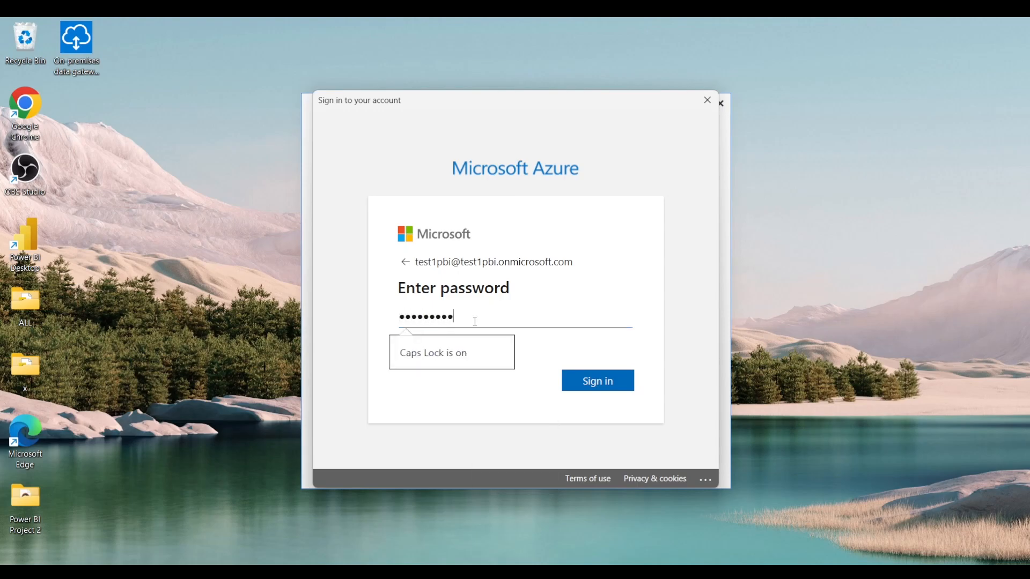
{"action": "key", "text": "Caps_Lock"}
{"action": "type", "text": "•"}
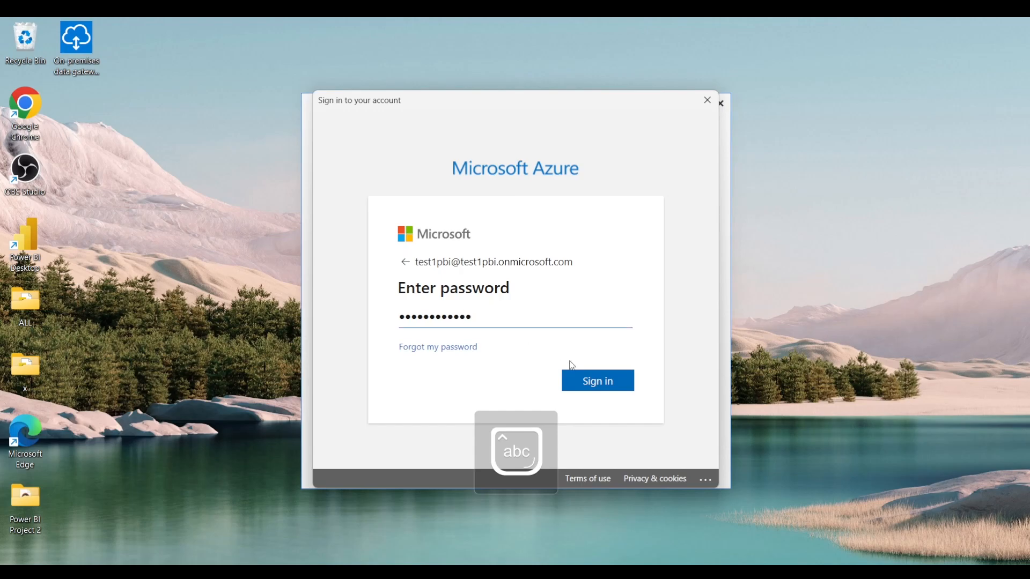
{"action": "left_click", "coordinate": [610, 382]}
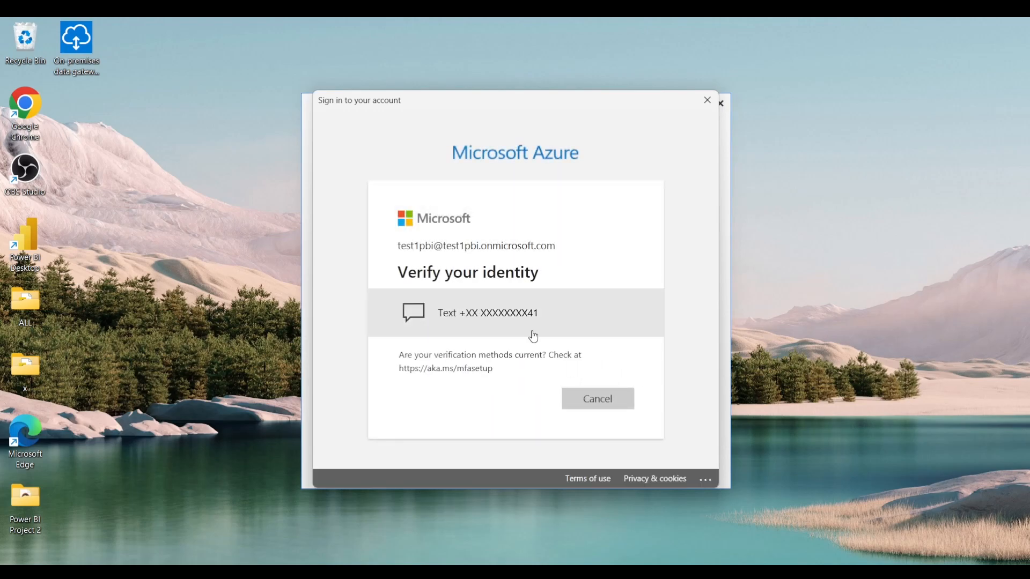
- Verify the identity by text message, entering the verification code to finish signing in to the gateway
{"action": "left_click", "coordinate": [528, 328]}
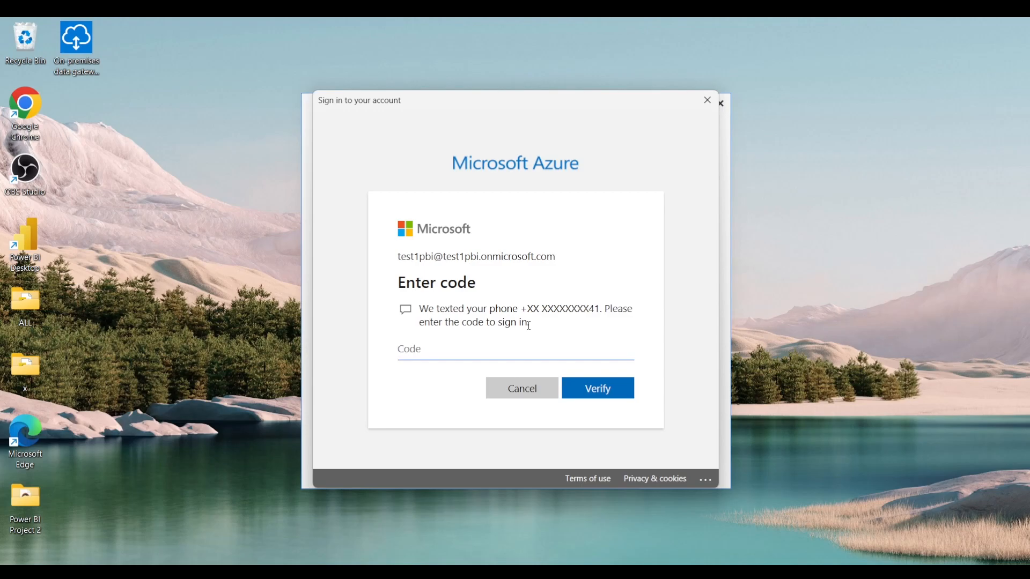
{"action": "left_click", "coordinate": [597, 389]}
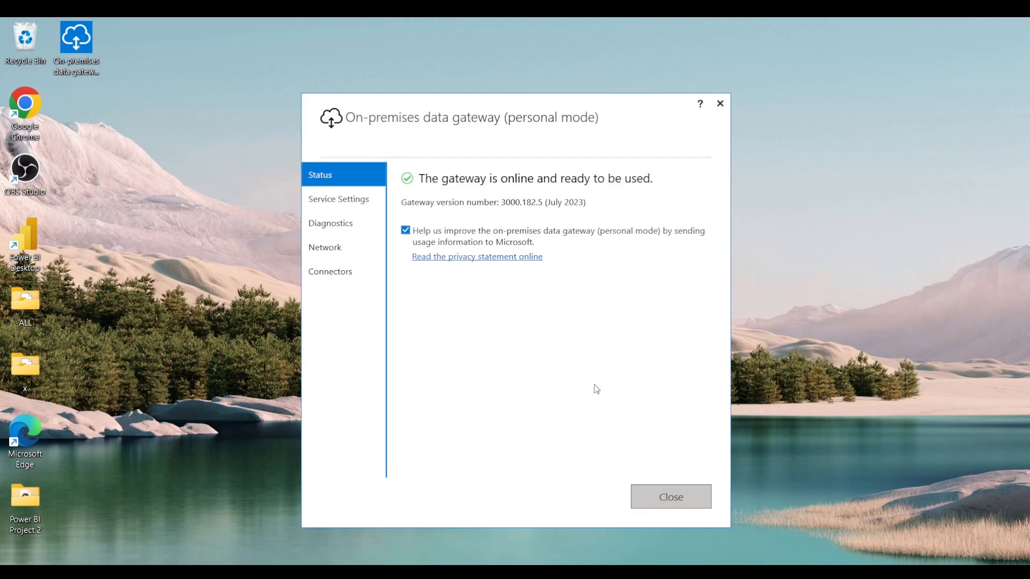
- Review the gateway's service settings, diagnostics, network and connectors options
{"action": "left_click", "coordinate": [346, 198]}
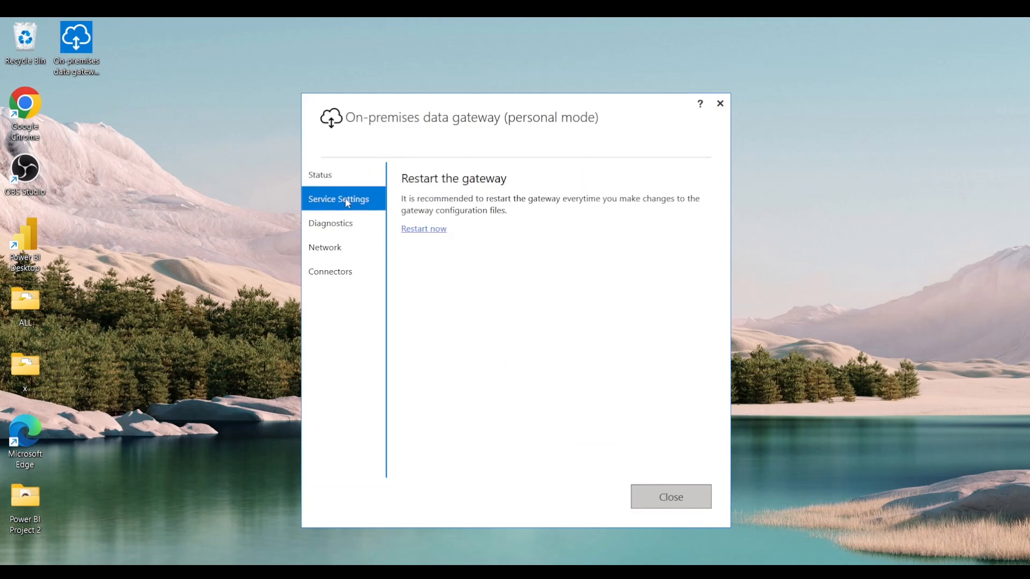
{"action": "left_click", "coordinate": [341, 222]}
{"action": "left_click", "coordinate": [339, 246]}
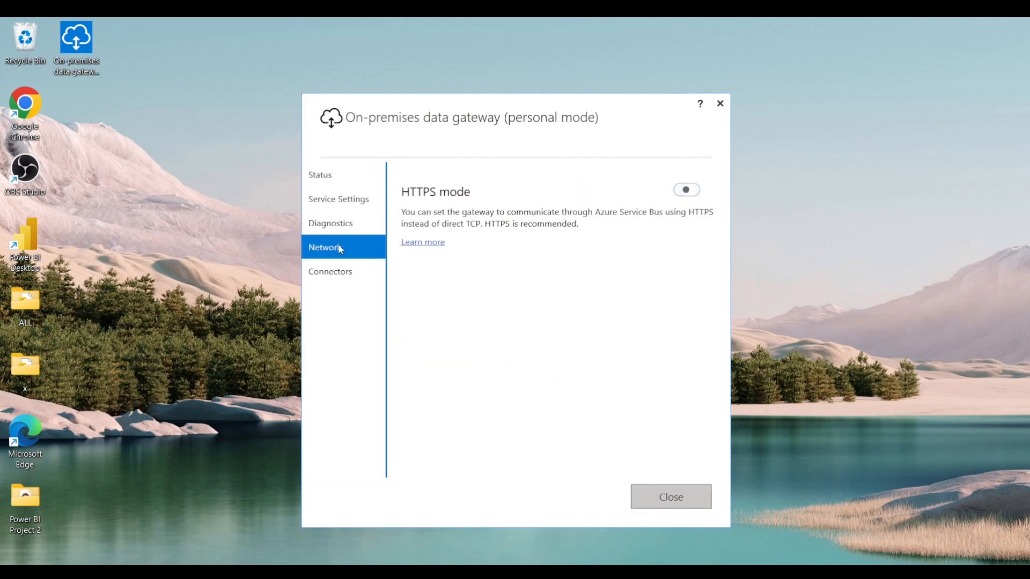
{"action": "left_click", "coordinate": [343, 271]}
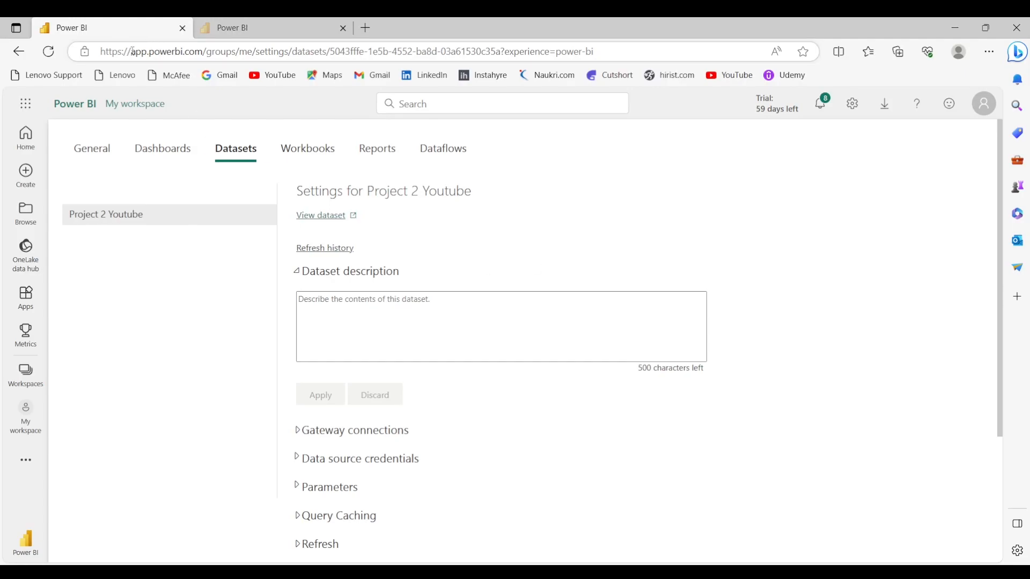
- Switch to Power BI in the browser, reload the Project 2 Youtube dataset settings and apply the Personal Gateway as its gateway connection
{"action": "left_click", "coordinate": [49, 52]}
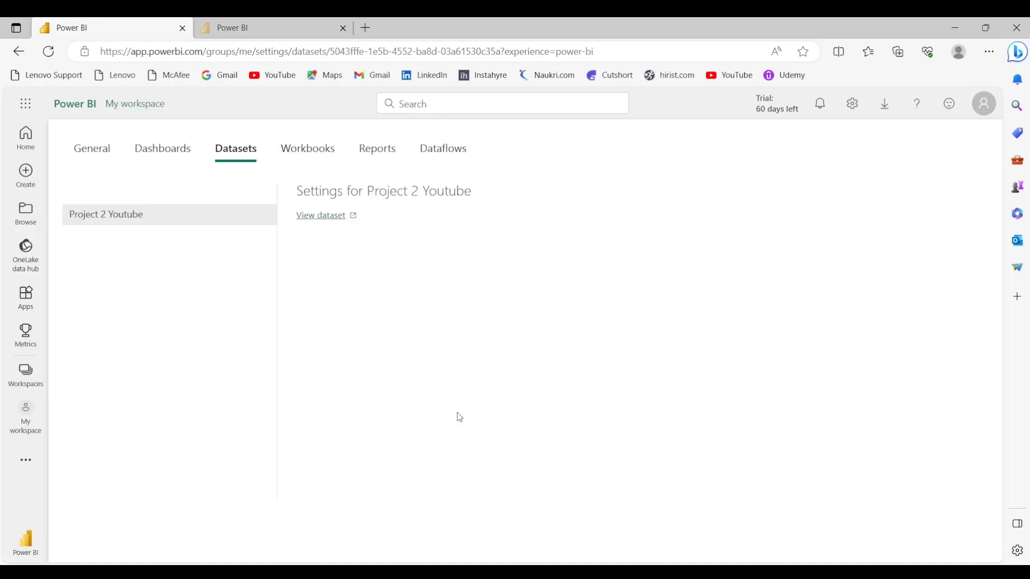
{"action": "scroll", "coordinate": [460, 418], "scroll_direction": "down", "scroll_amount": 1}
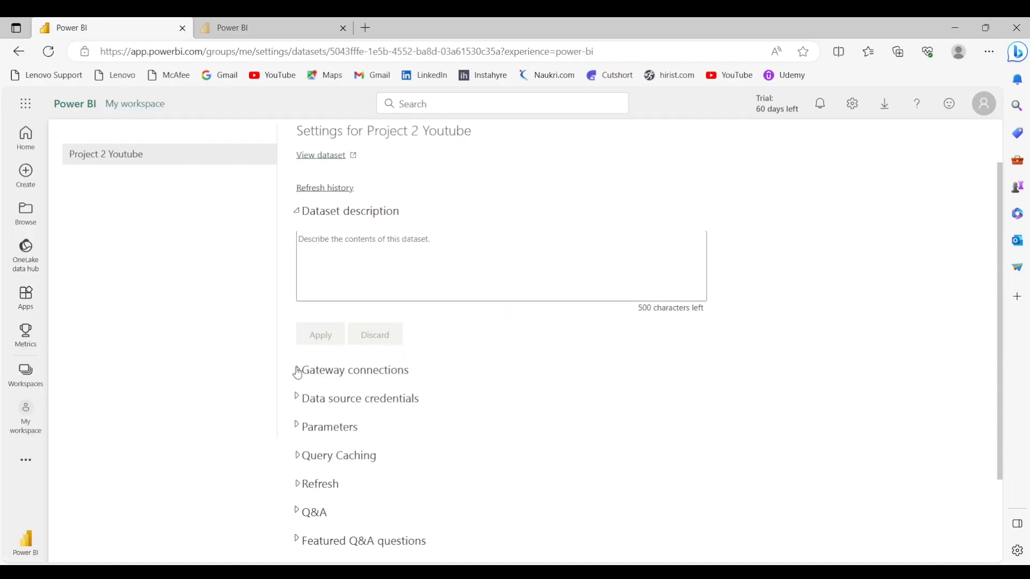
{"action": "left_click", "coordinate": [298, 372]}
{"action": "scroll", "coordinate": [510, 503], "scroll_direction": "down", "scroll_amount": 2}
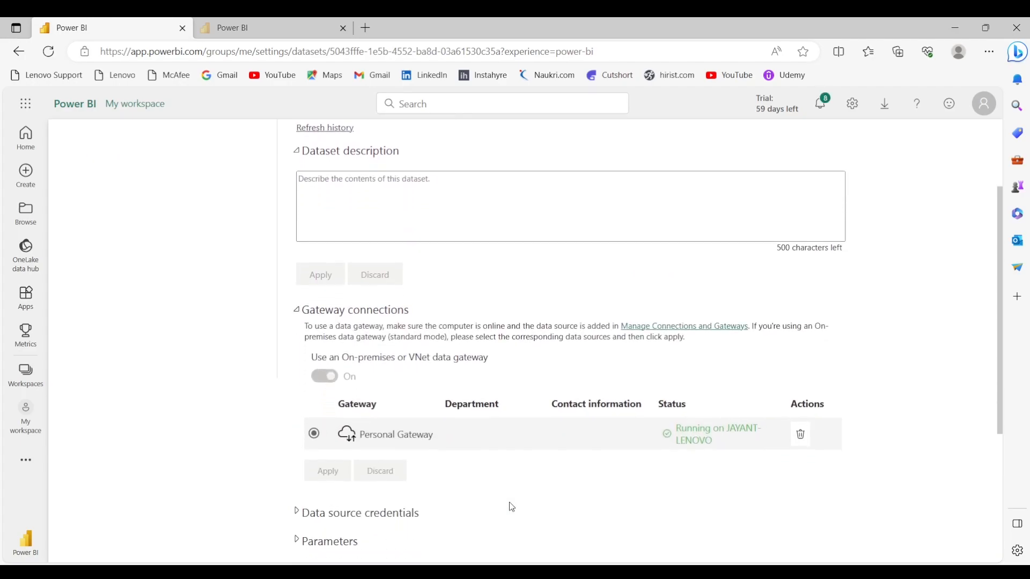
{"action": "left_click", "coordinate": [331, 428]}
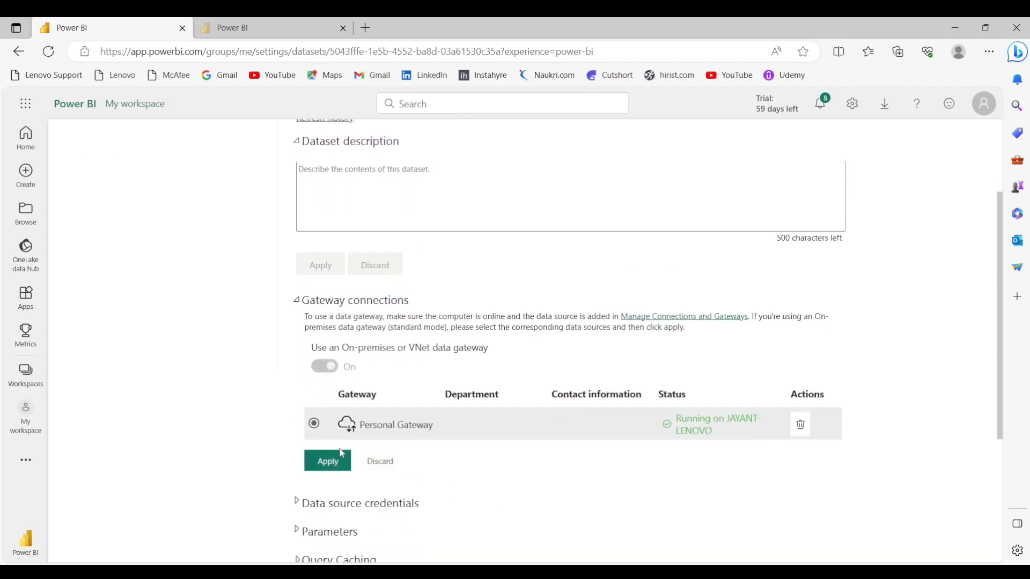
{"action": "left_click", "coordinate": [338, 463]}
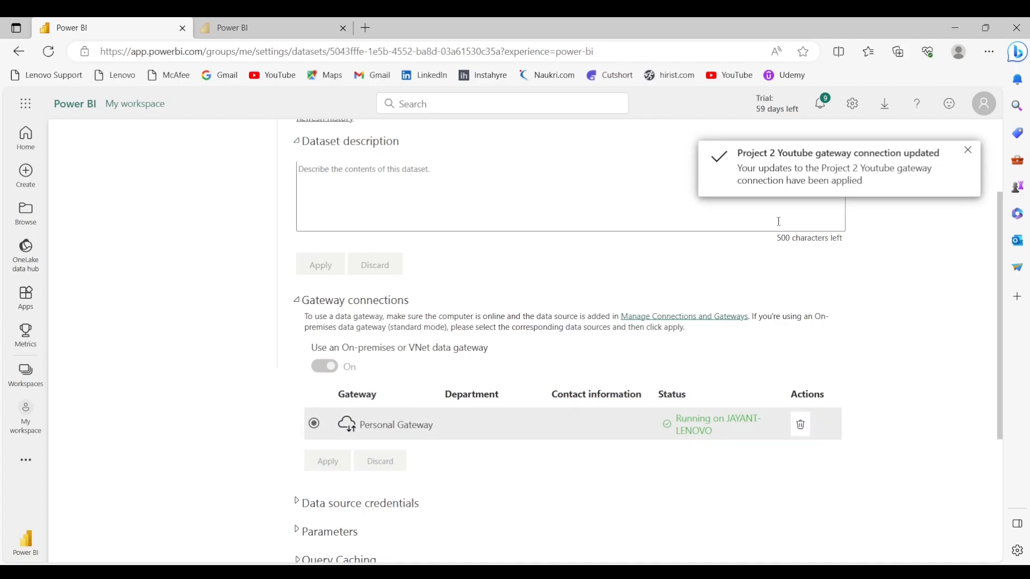
- Sign in to the insurance.csv data source using Windows without impersonation authentication and privacy level None
{"action": "scroll", "coordinate": [873, 340], "scroll_direction": "down", "scroll_amount": 3}
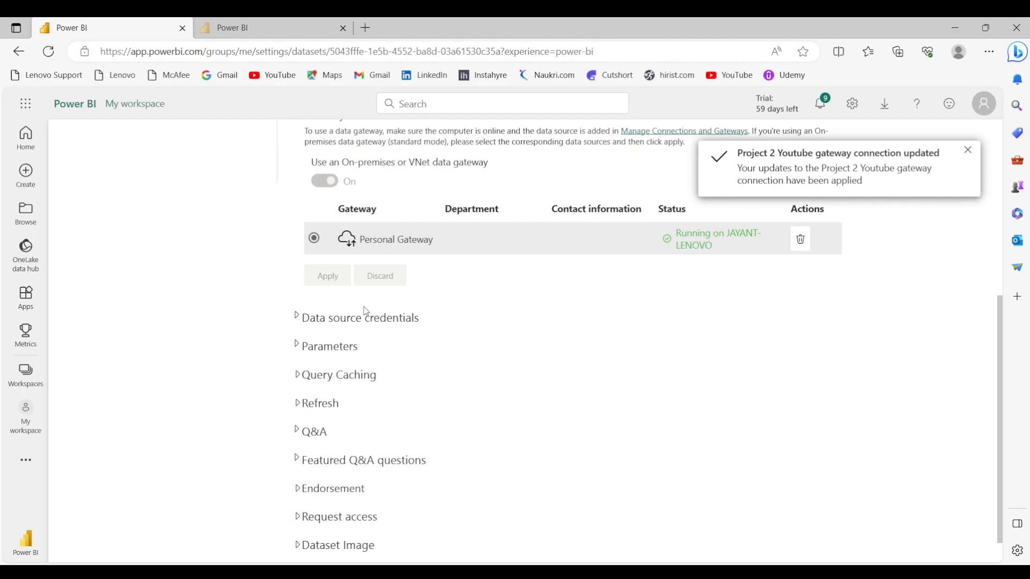
{"action": "left_click", "coordinate": [299, 321]}
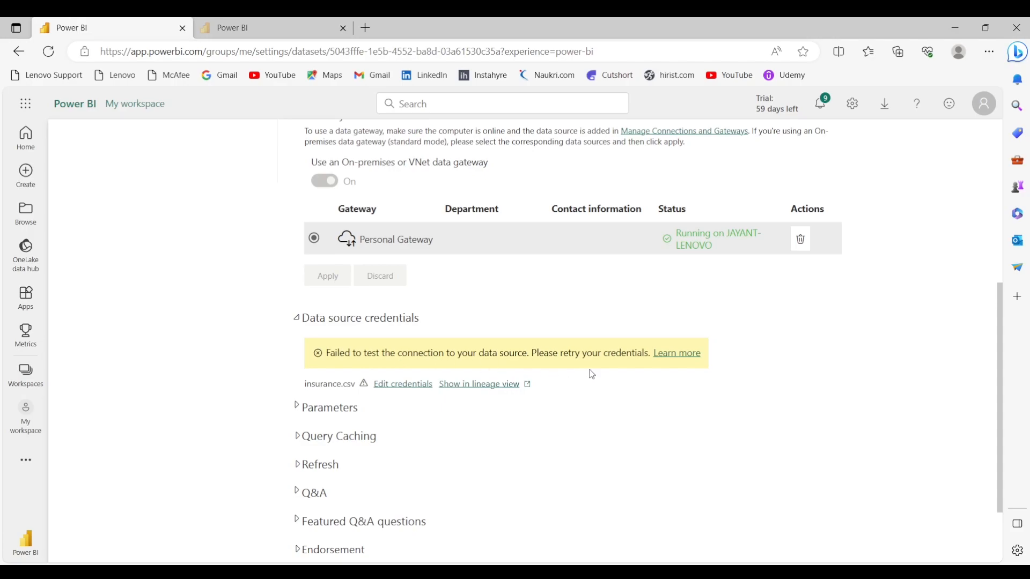
{"action": "left_click", "coordinate": [417, 389]}
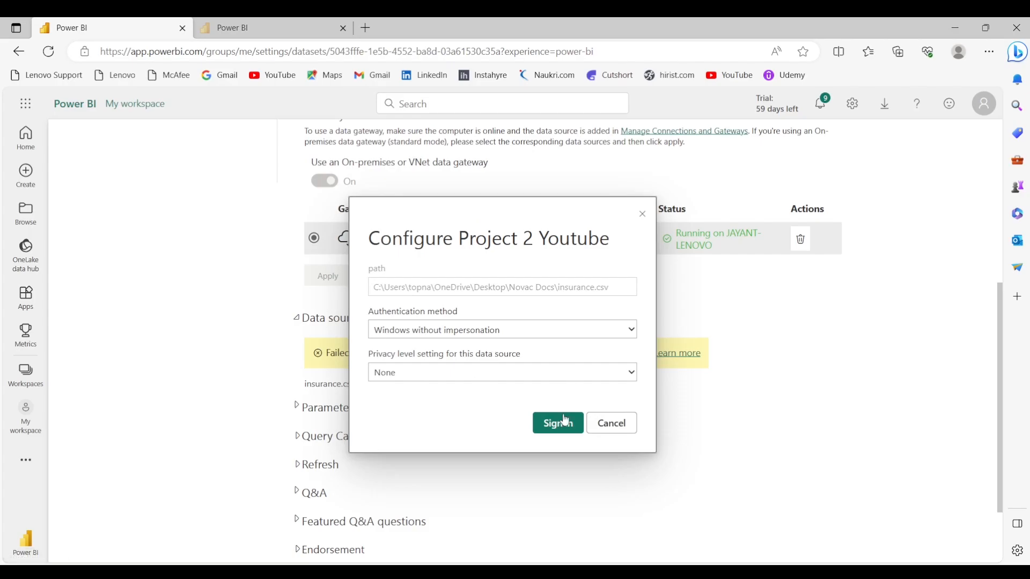
{"action": "left_click", "coordinate": [567, 427]}
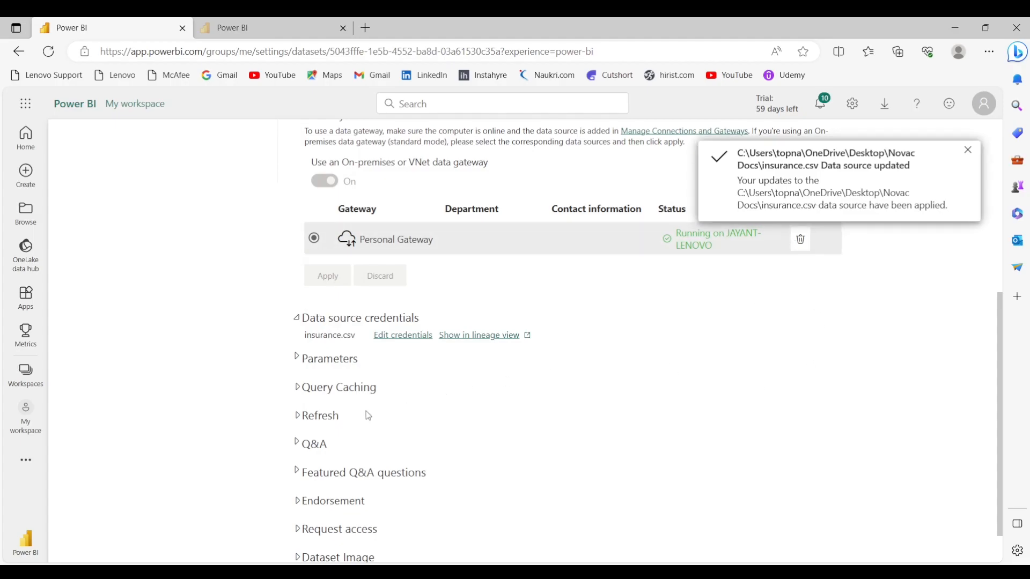
- Expand the dataset's refresh settings and turn on the refresh schedule
{"action": "left_click", "coordinate": [298, 416]}
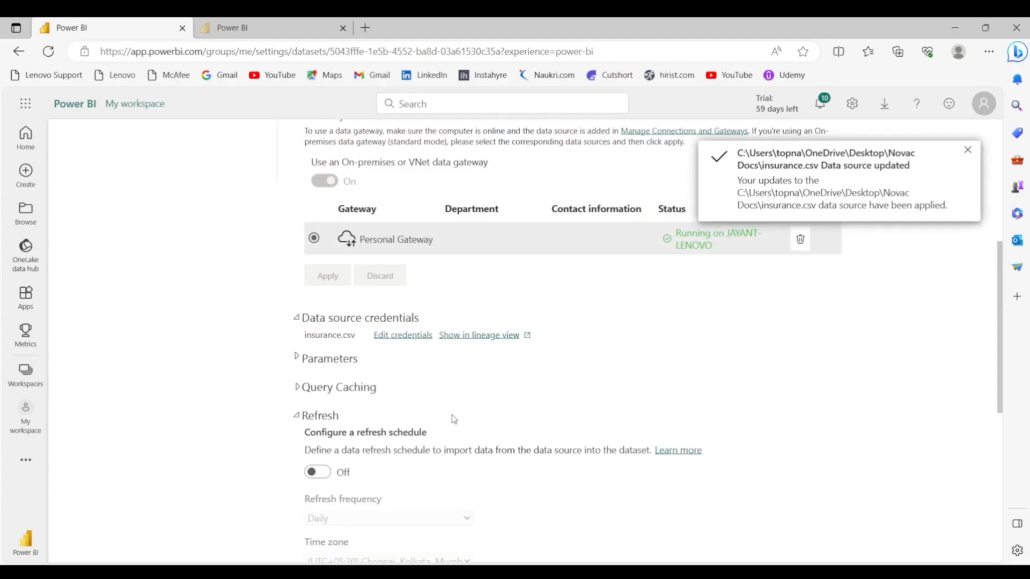
{"action": "scroll", "coordinate": [452, 414], "scroll_direction": "down", "scroll_amount": 2}
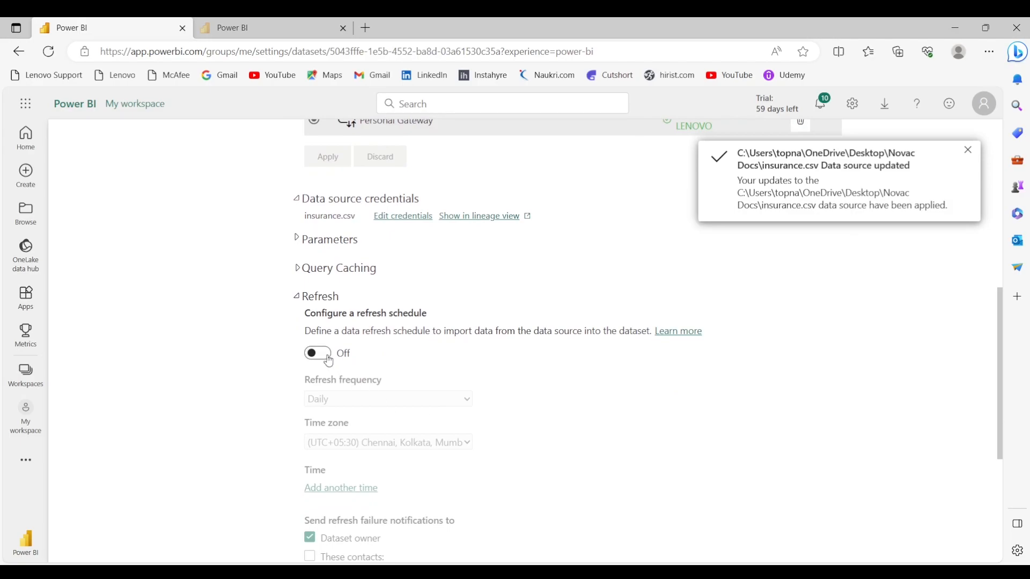
{"action": "left_click", "coordinate": [329, 359]}
{"action": "scroll", "coordinate": [608, 396], "scroll_direction": "down", "scroll_amount": 1}
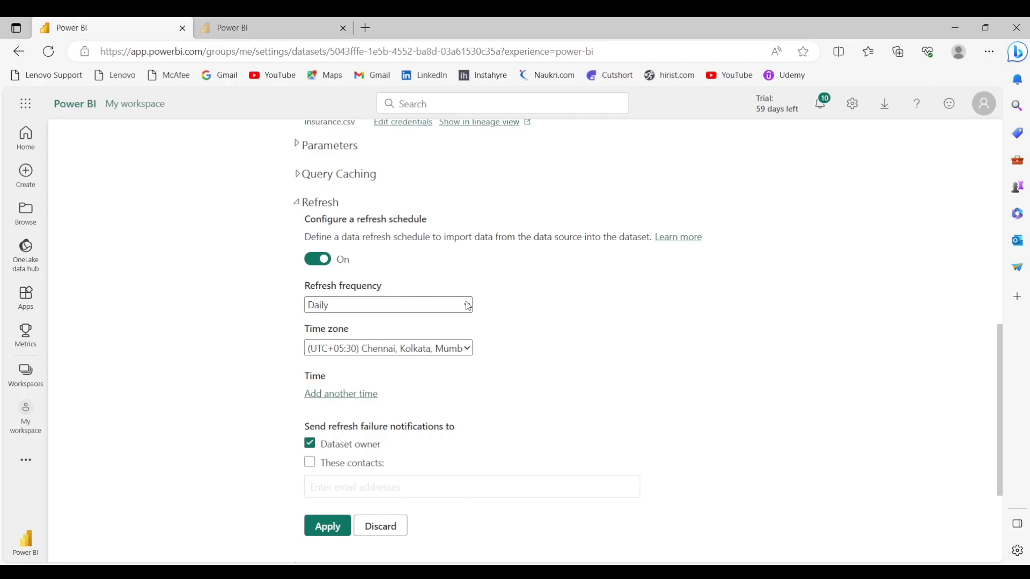
- Set the refresh frequency to Daily and the time zone to (UTC+05:30) Chennai, Kolkata, Mumbai, New Delhi
{"action": "left_click", "coordinate": [465, 307]}
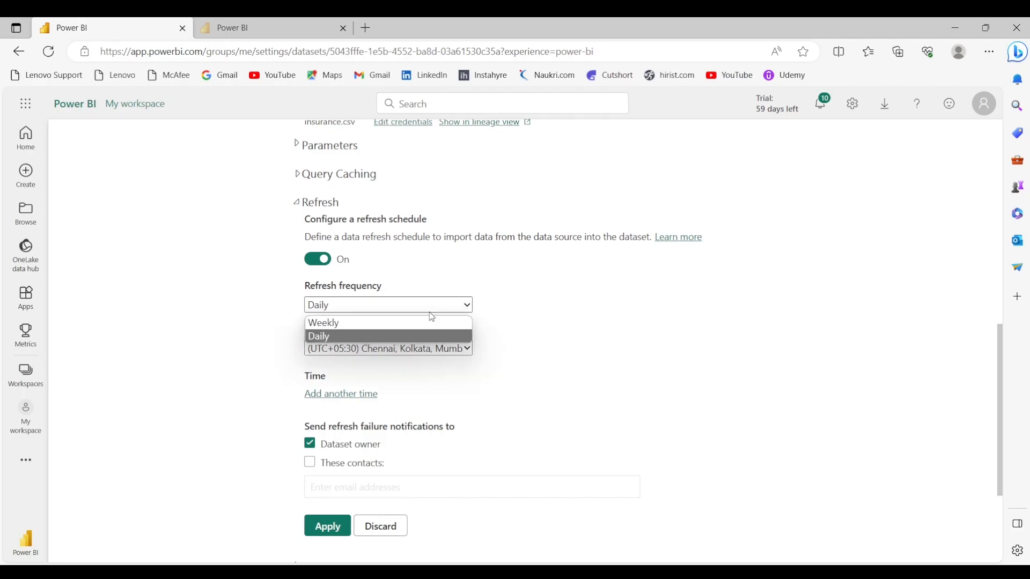
{"action": "left_click", "coordinate": [407, 323]}
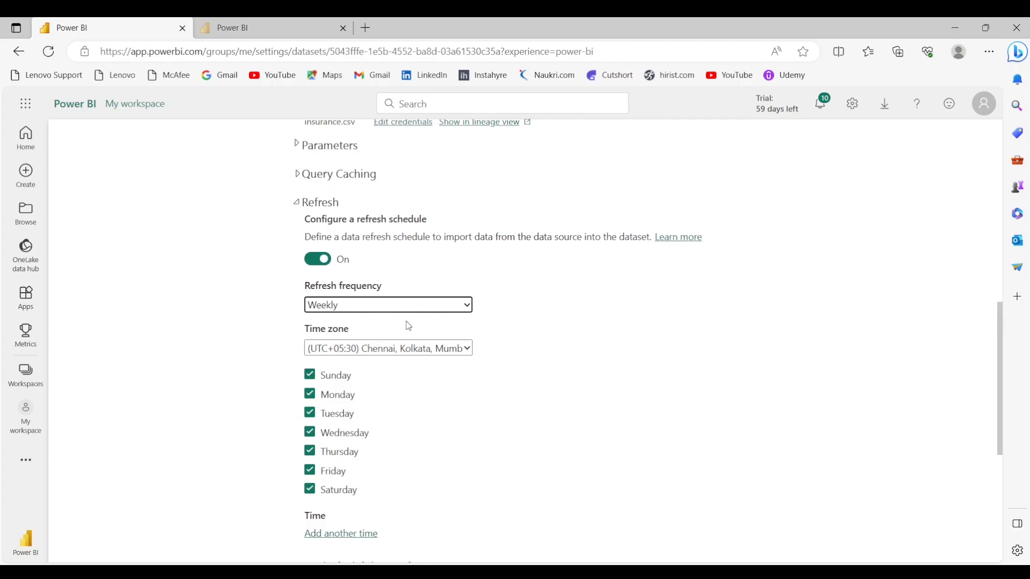
{"action": "left_click", "coordinate": [445, 314]}
{"action": "left_click", "coordinate": [371, 336]}
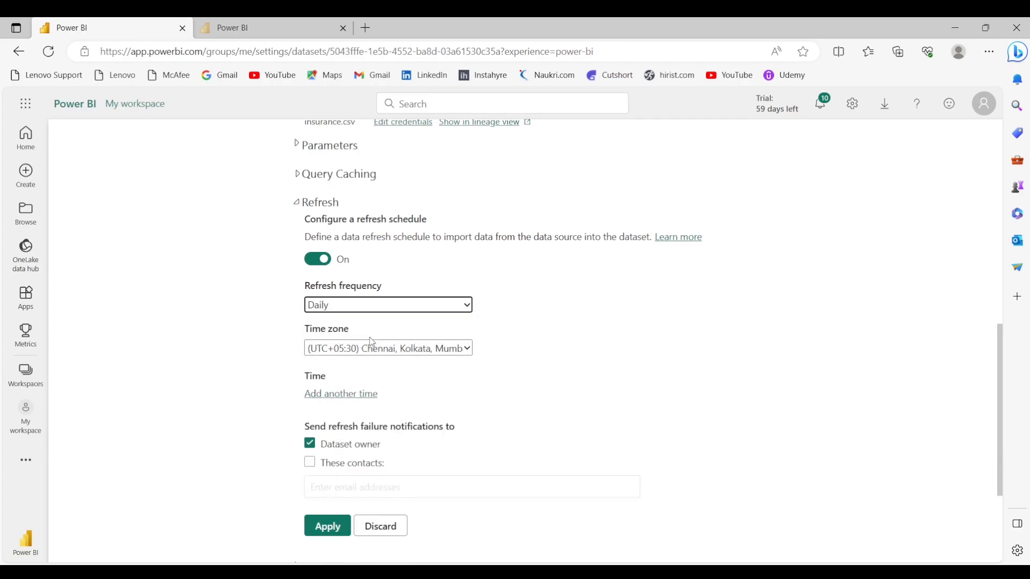
{"action": "left_click", "coordinate": [466, 351]}
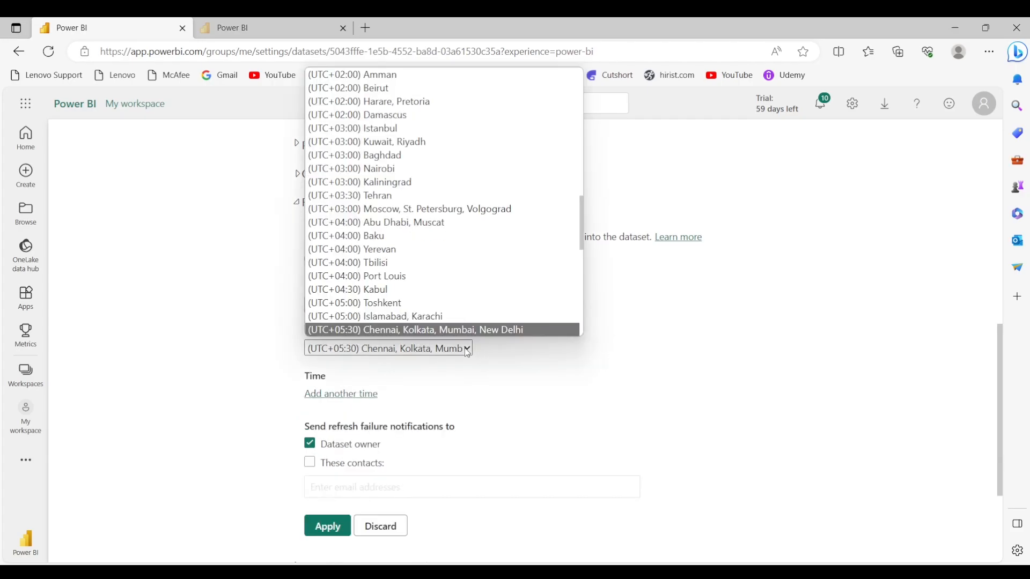
{"action": "scroll", "coordinate": [440, 313], "scroll_direction": "down", "scroll_amount": 3}
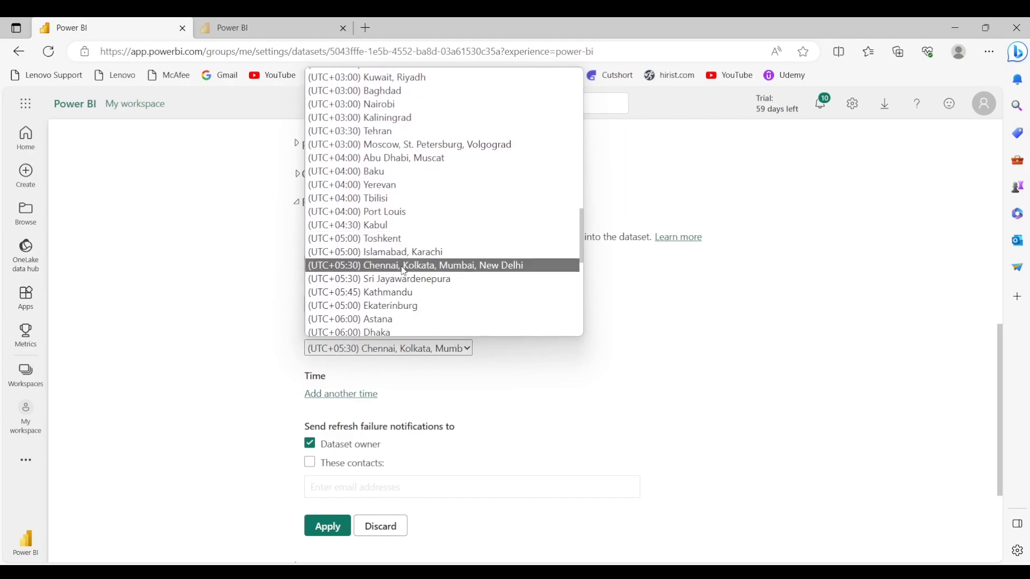
{"action": "left_click", "coordinate": [404, 265]}
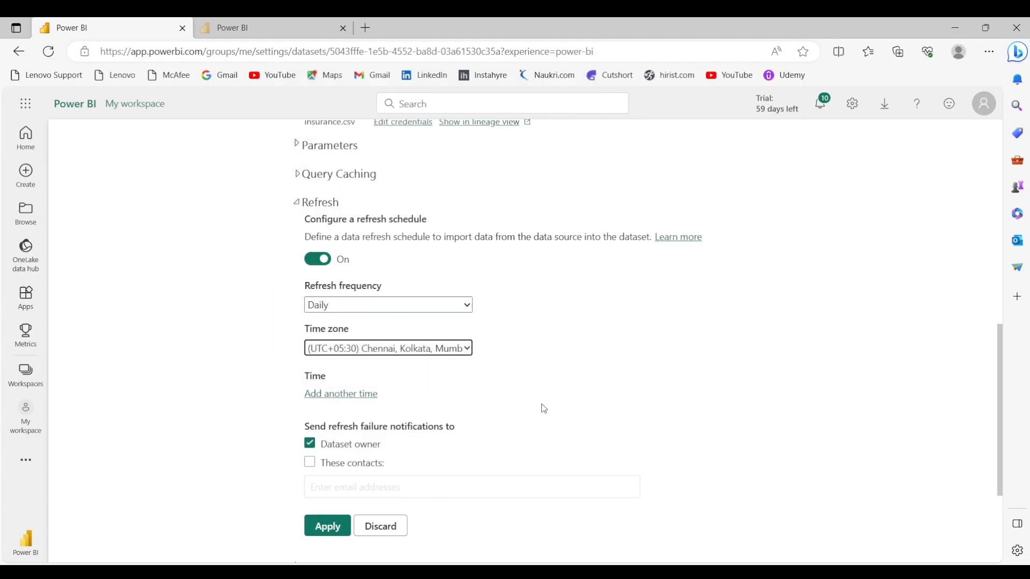
- Add a scheduled refresh time of 11:30 PM and apply the refresh schedule
{"action": "scroll", "coordinate": [545, 409], "scroll_direction": "down", "scroll_amount": 2}
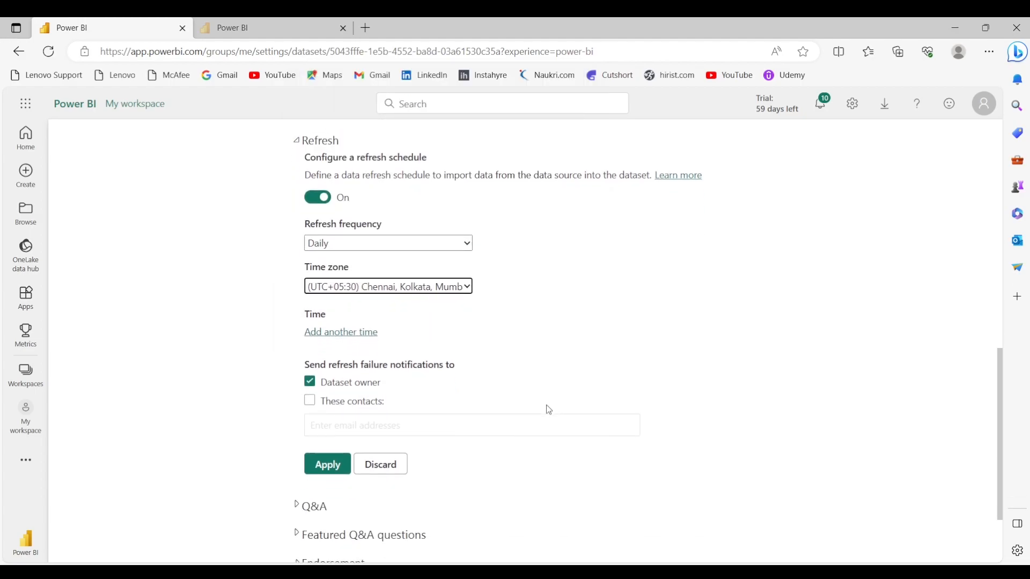
{"action": "left_click", "coordinate": [364, 333]}
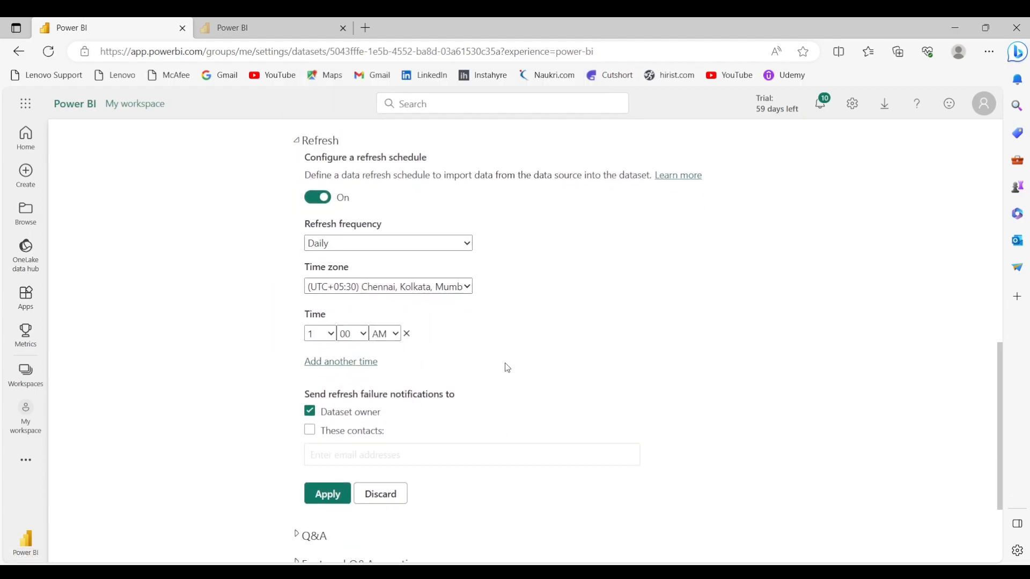
{"action": "left_click", "coordinate": [396, 340]}
{"action": "left_click", "coordinate": [384, 365]}
{"action": "left_click", "coordinate": [332, 336]}
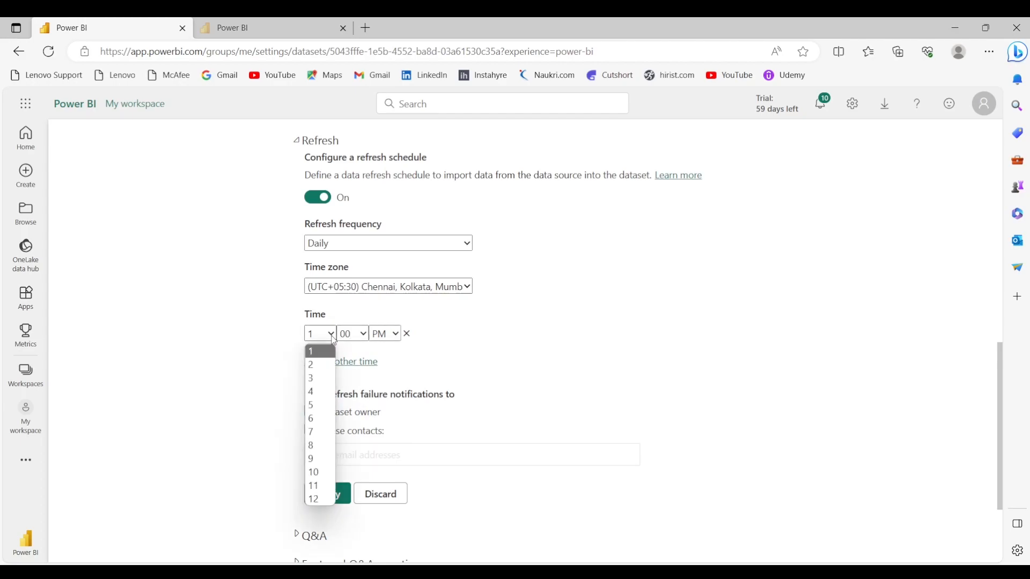
{"action": "left_click", "coordinate": [316, 488]}
{"action": "left_click", "coordinate": [359, 337]}
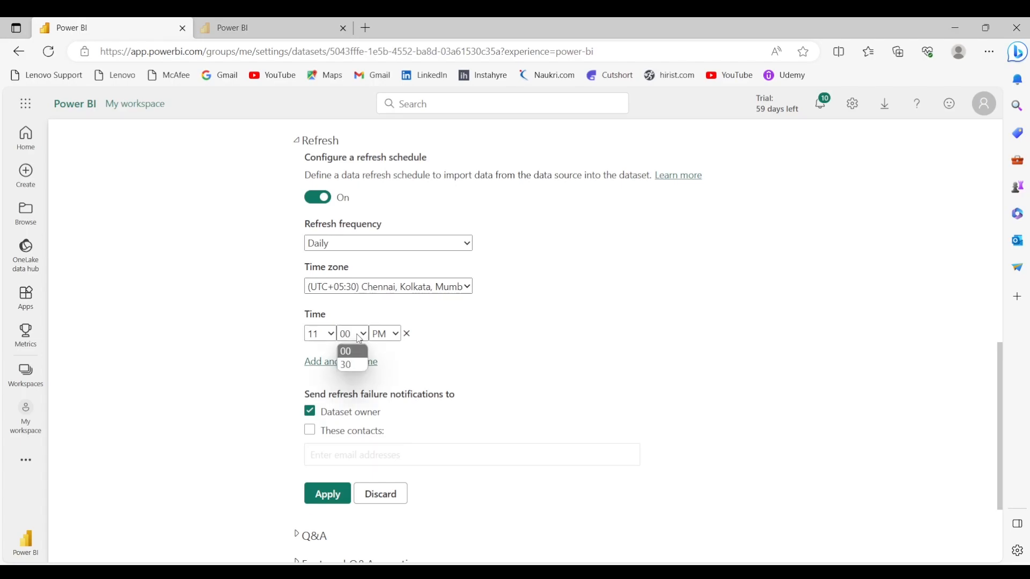
{"action": "left_click", "coordinate": [359, 367]}
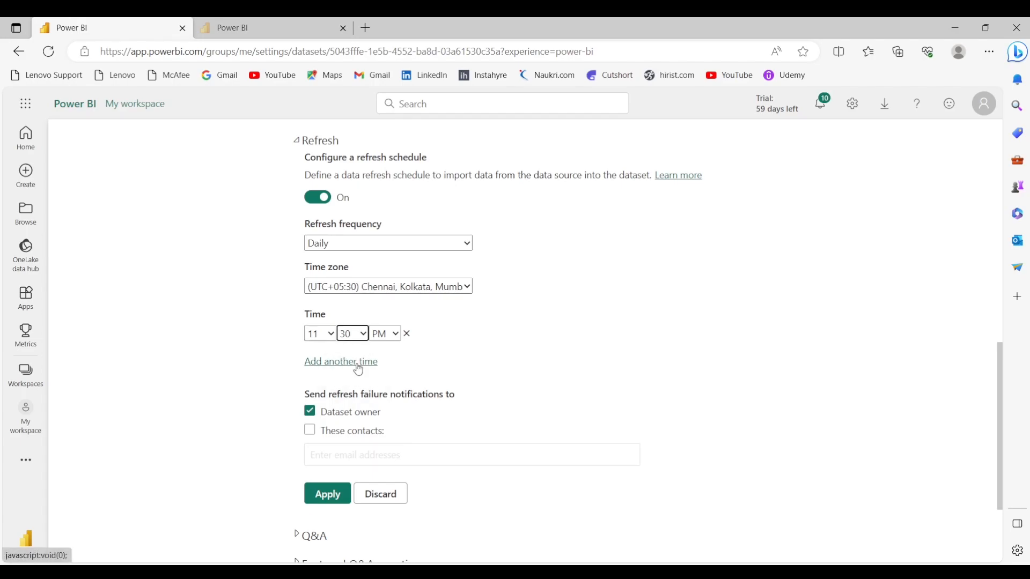
{"action": "scroll", "coordinate": [554, 397], "scroll_direction": "down", "scroll_amount": 1}
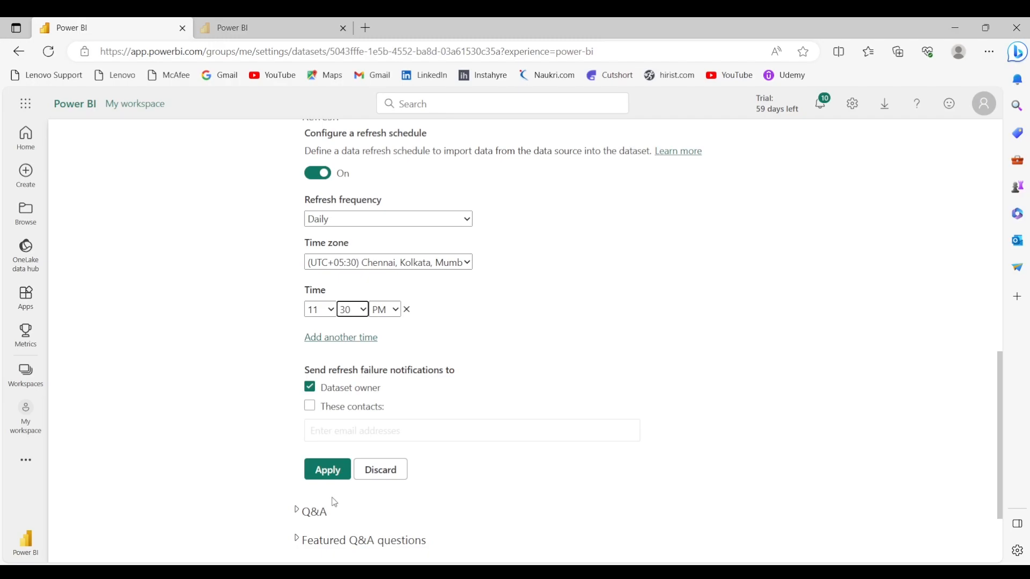
{"action": "left_click", "coordinate": [334, 480]}
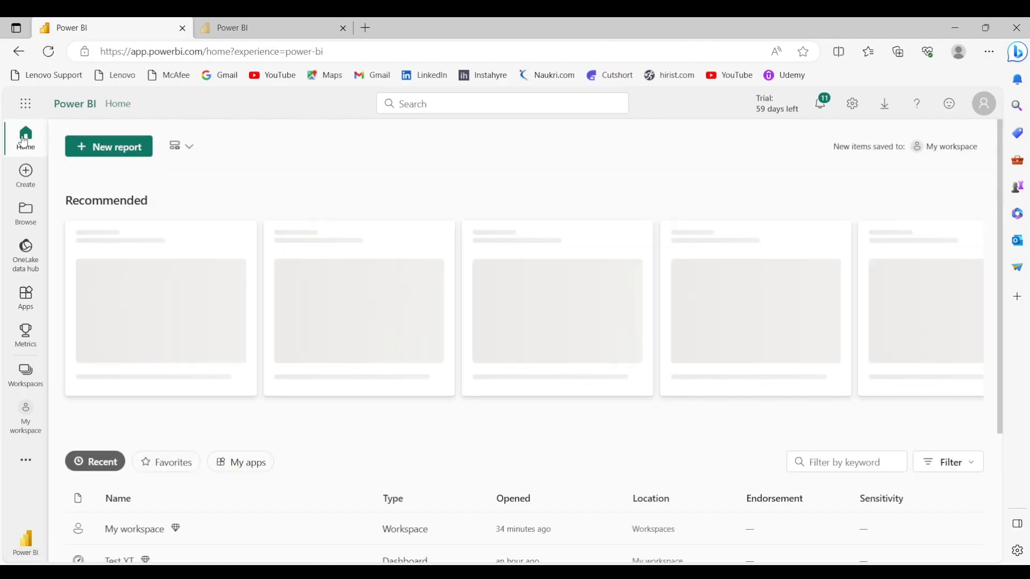
- Check the refresh times of the items in My workspace and open the Project 2 Youtube report
{"action": "left_click", "coordinate": [25, 371]}
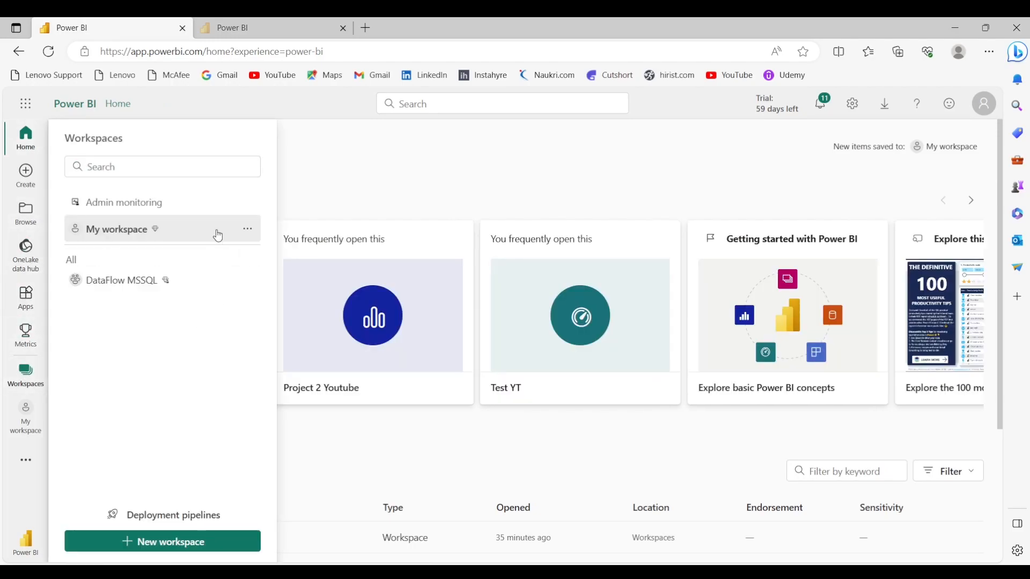
{"action": "left_click", "coordinate": [217, 233]}
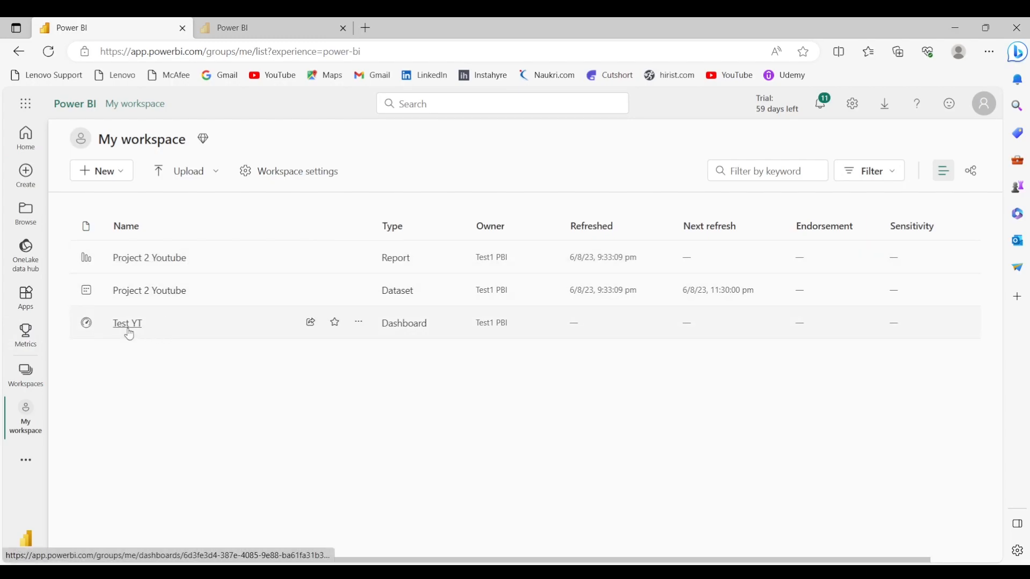
{"action": "left_click", "coordinate": [149, 263]}
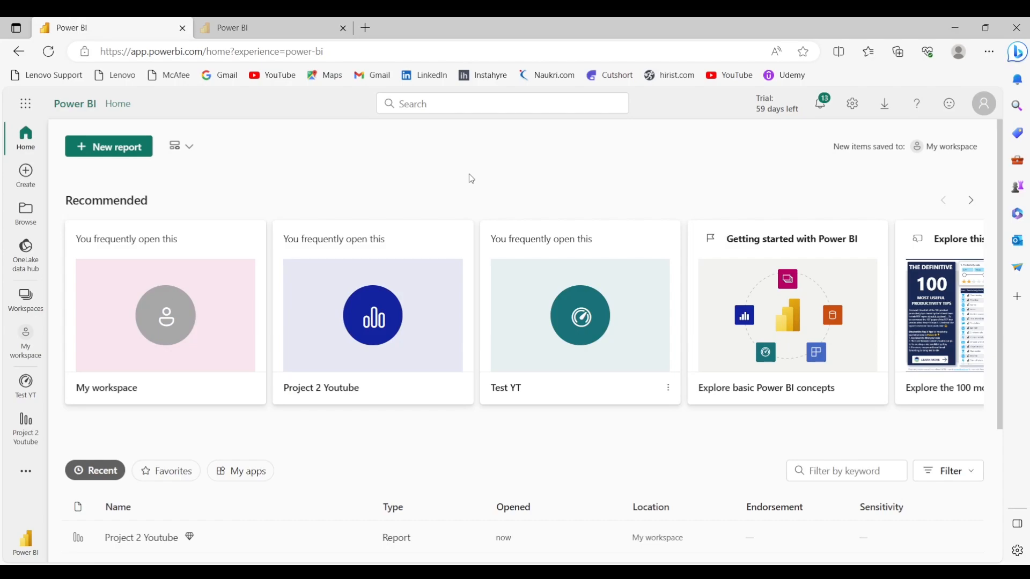
- Reopen the Project 2 Youtube report from My workspace and refresh its visuals
{"action": "left_click", "coordinate": [36, 308]}
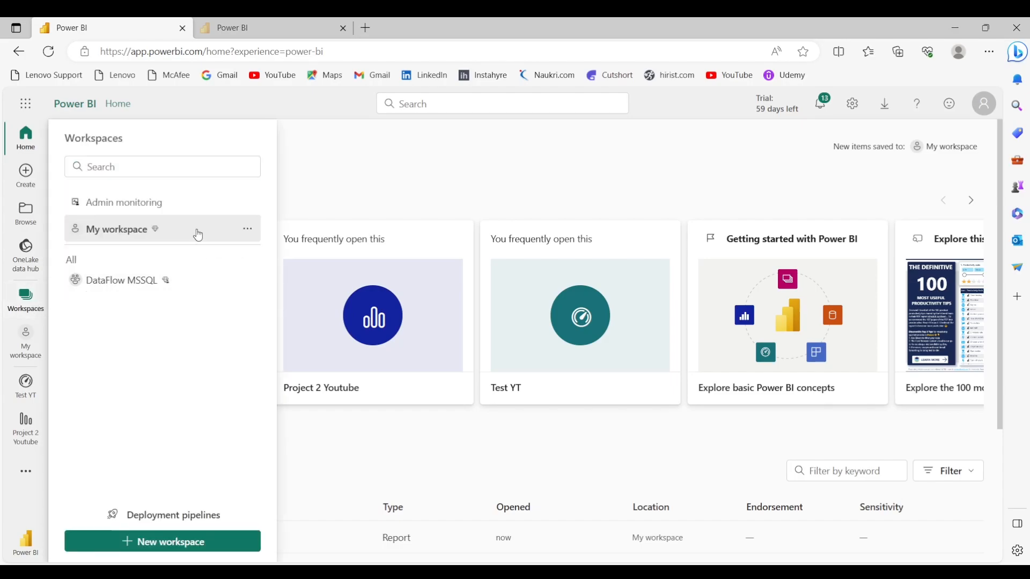
{"action": "left_click", "coordinate": [198, 235]}
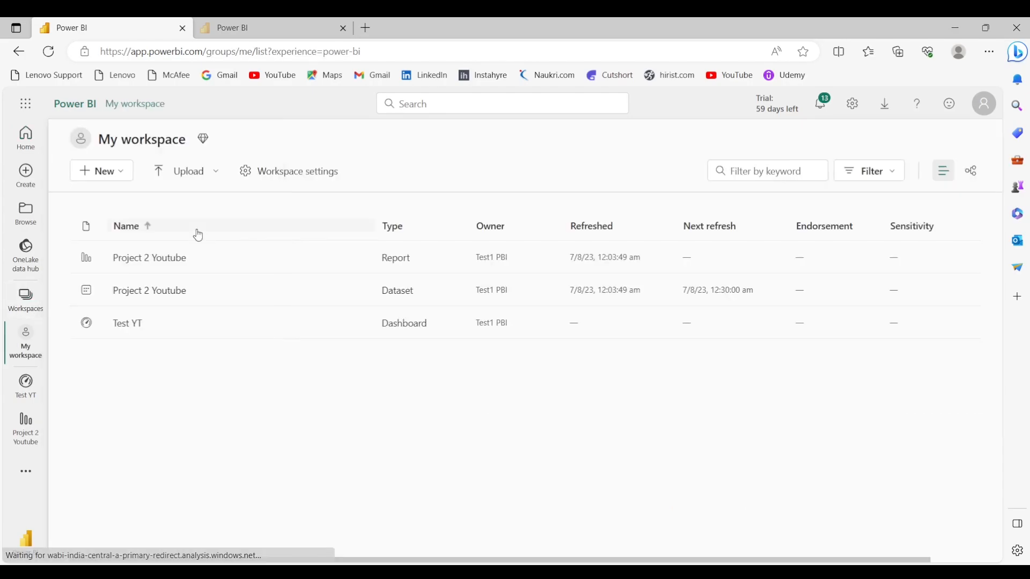
{"action": "left_click", "coordinate": [150, 261]}
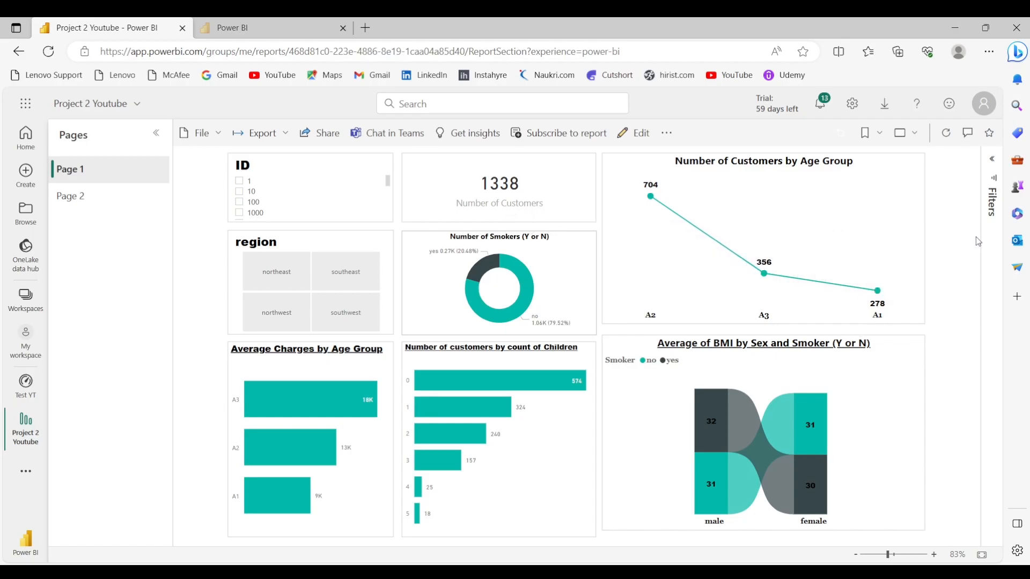
{"action": "left_click", "coordinate": [948, 136]}
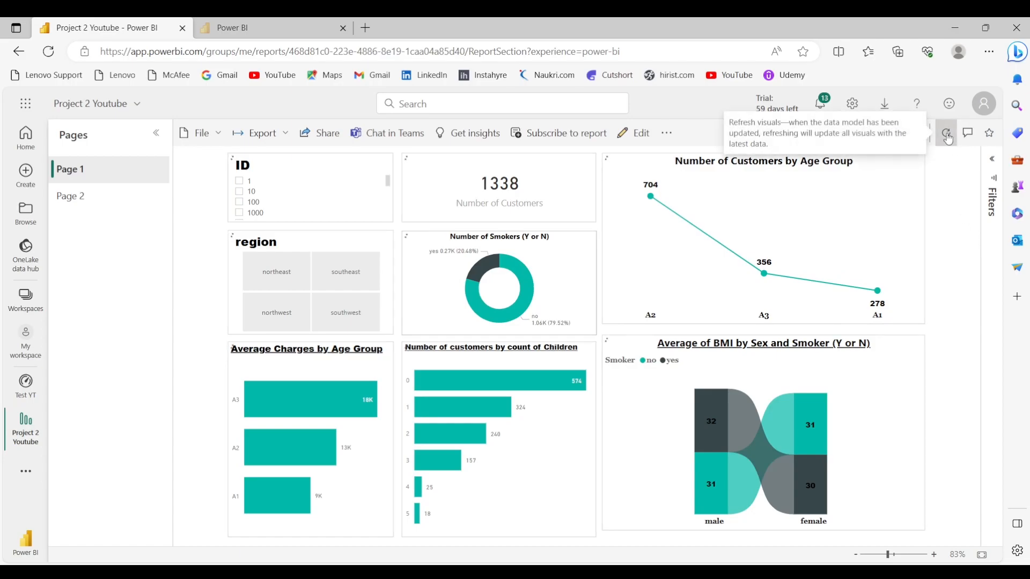